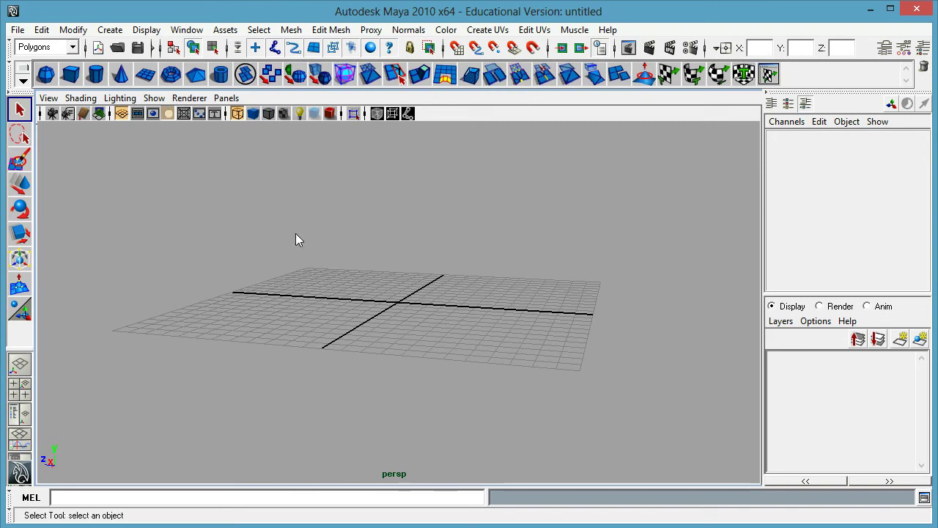
Step: Open the BenderStart scene from the Bender scenes folder, discarding changes to the untitled scene
click(16, 29)
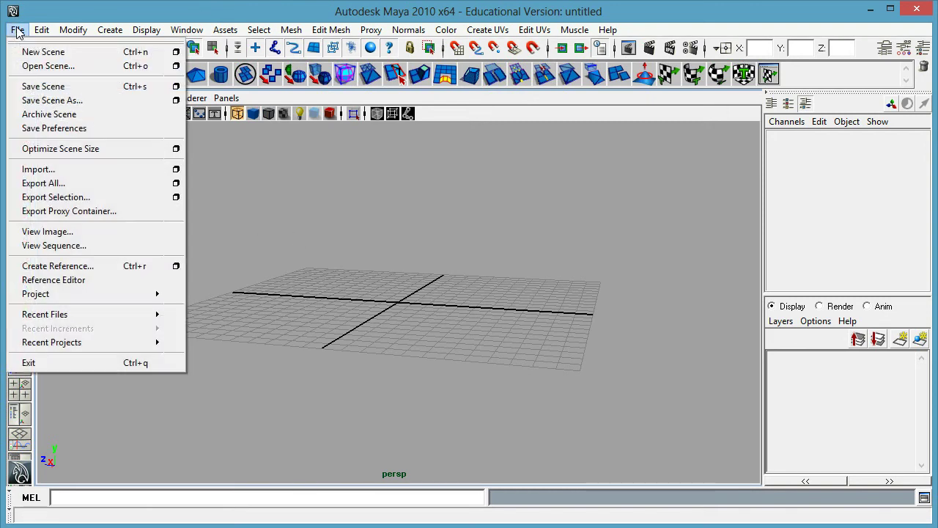
click(32, 68)
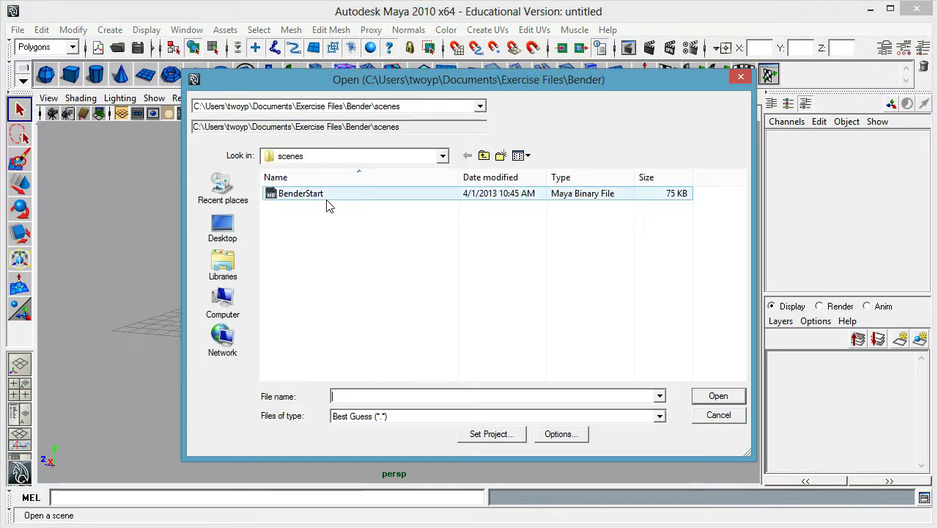
click(299, 198)
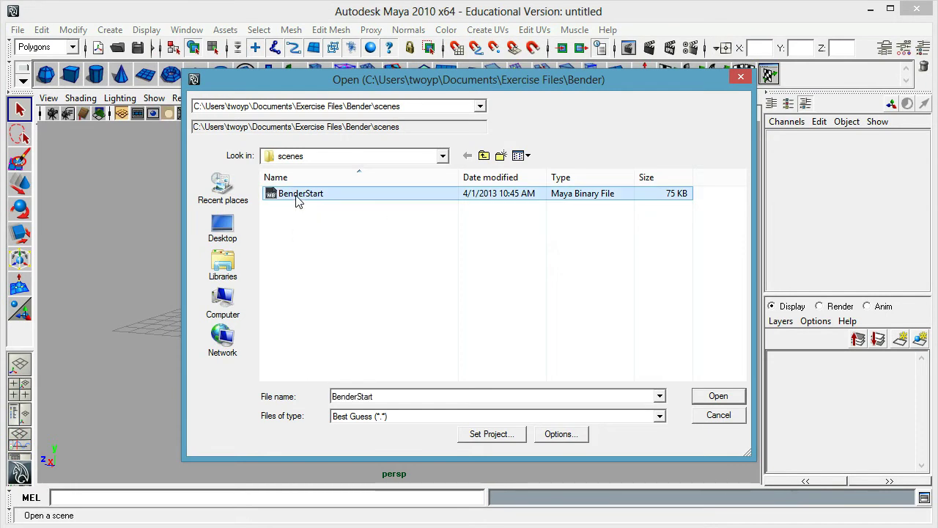
click(714, 395)
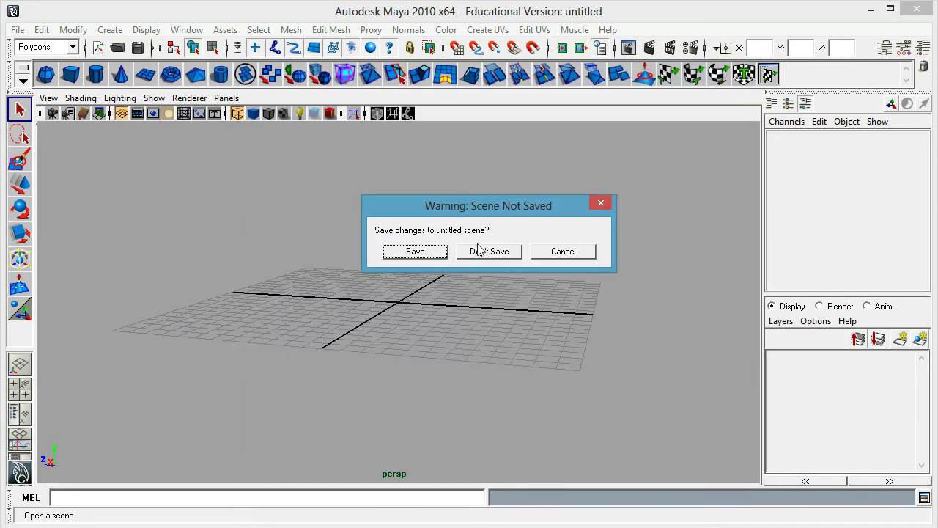
click(481, 254)
Step: Create a polygon cylinder and raise it to the character's torso, at about 5.391 in Translate Y
alt+drag(512, 200, 531, 179)
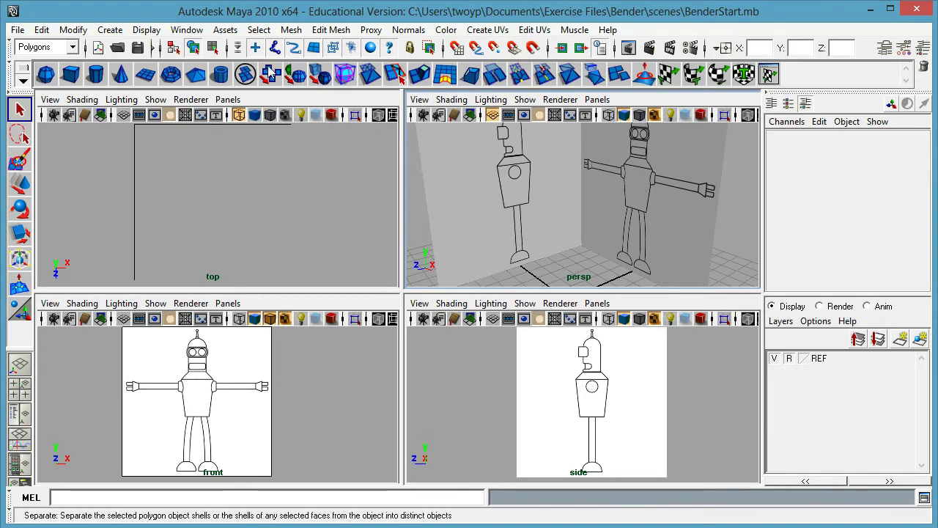
click(96, 74)
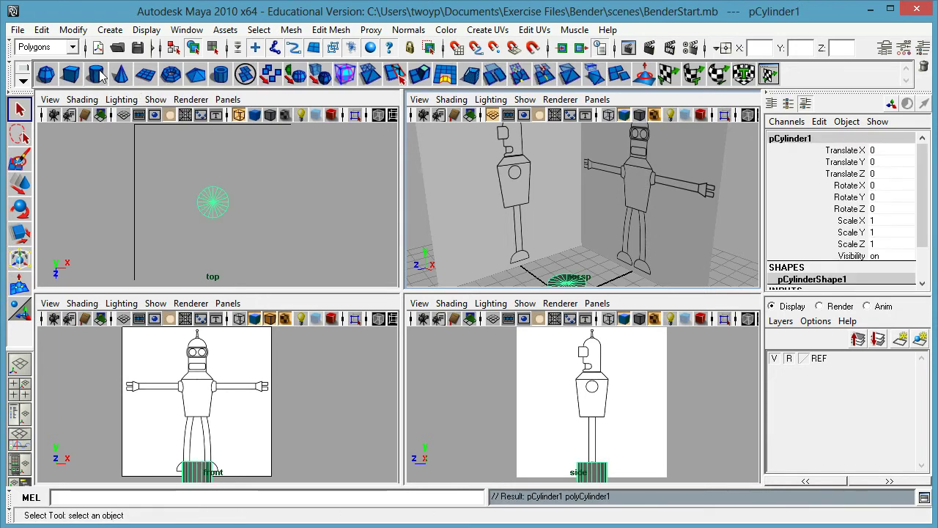
key(w)
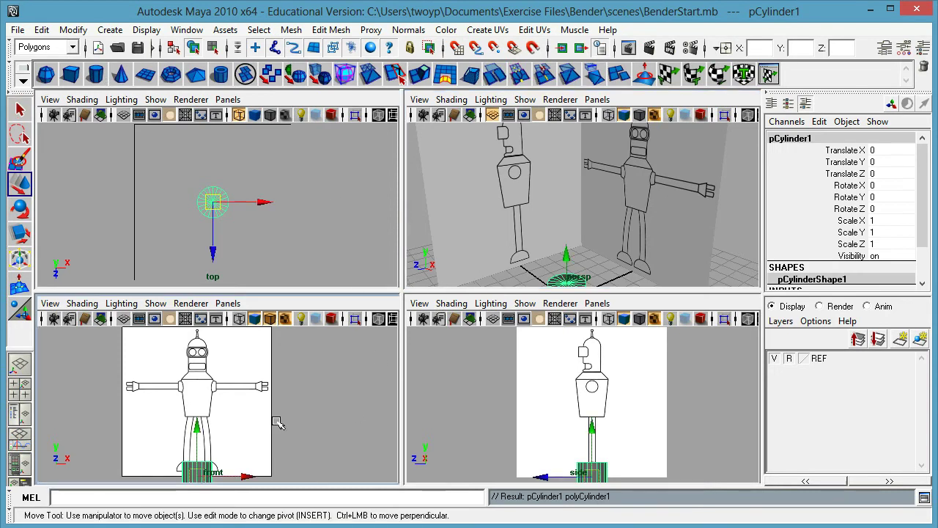
drag(198, 426, 198, 352)
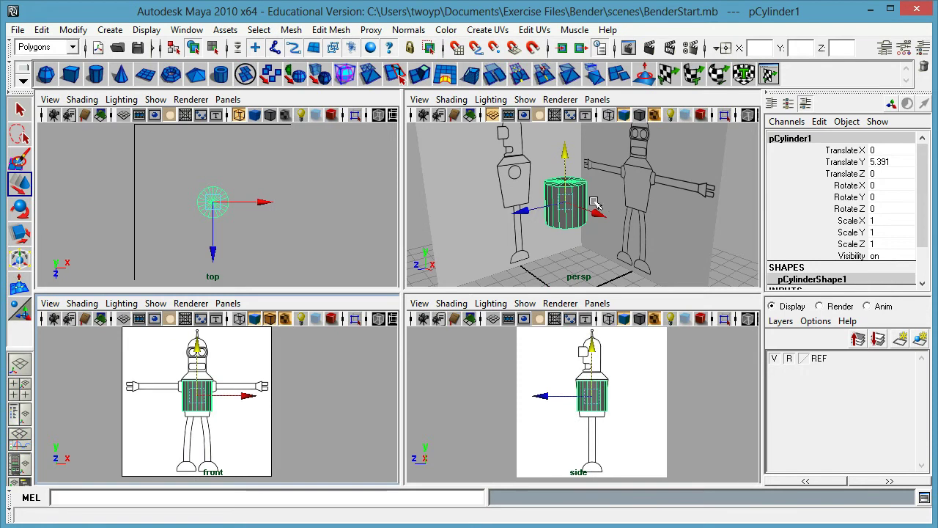
Step: Open the Hypershade and place its window beside the cylinder so both the materials and the model are accessible
key(space)
alt+drag(388, 218, 444, 258)
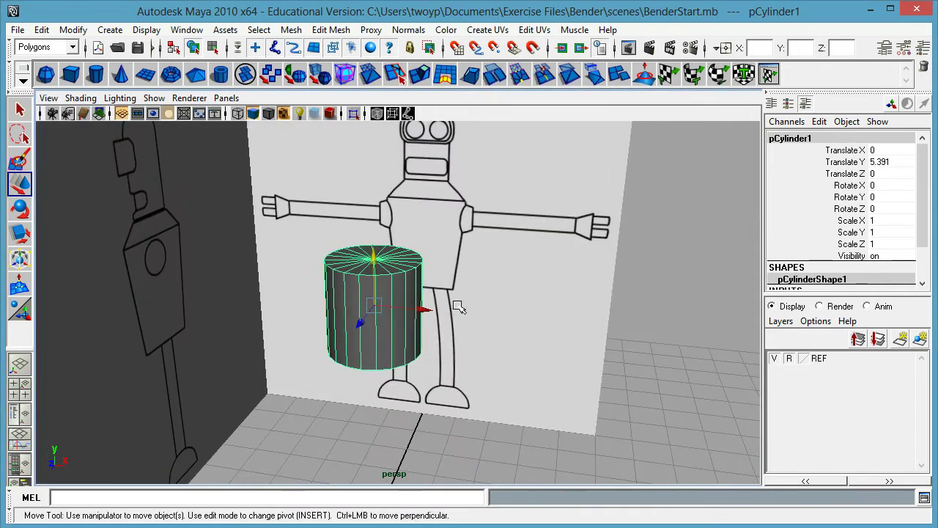
click(187, 29)
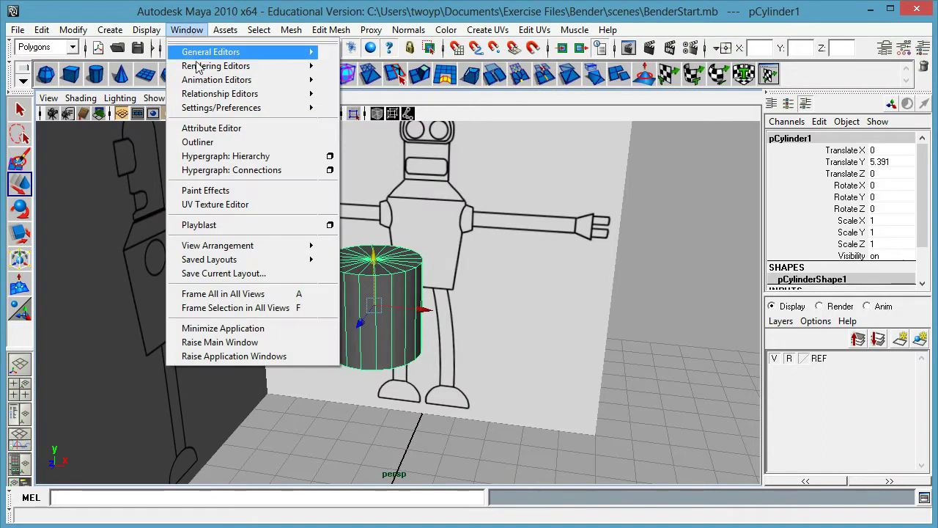
mouse_move(202, 67)
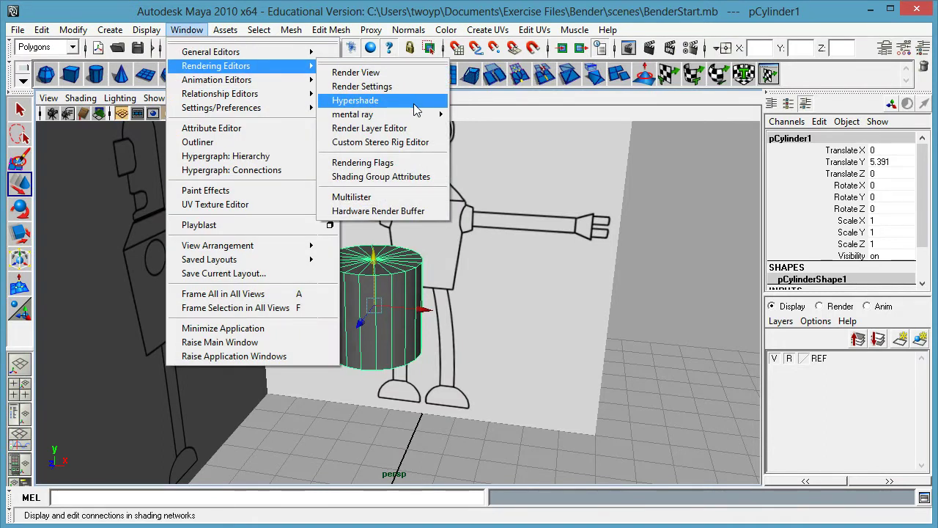
click(414, 103)
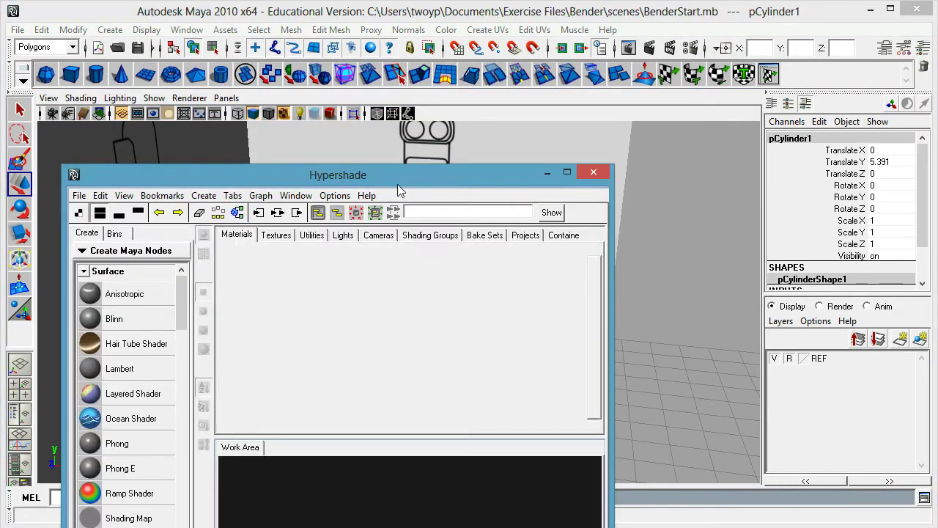
drag(406, 173, 781, 0)
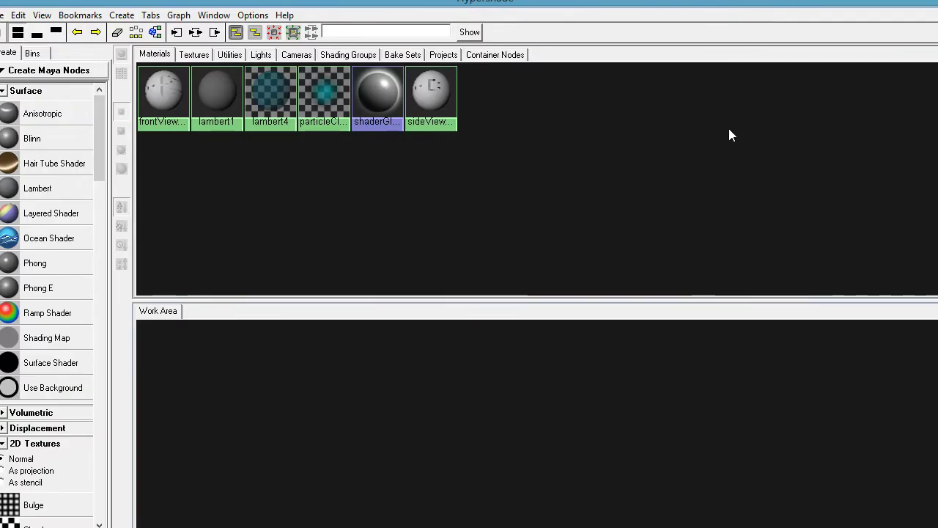
click(937, 0)
drag(441, 175, 751, 78)
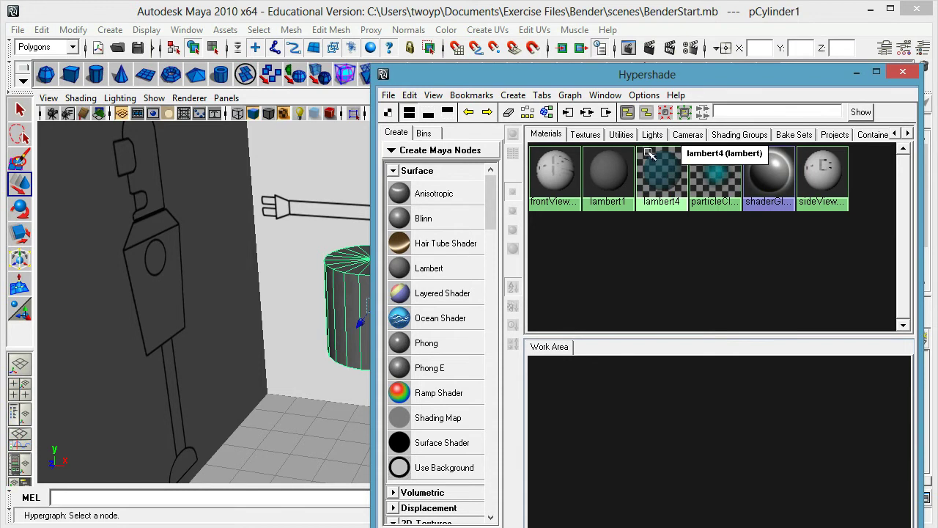
drag(632, 76, 702, 71)
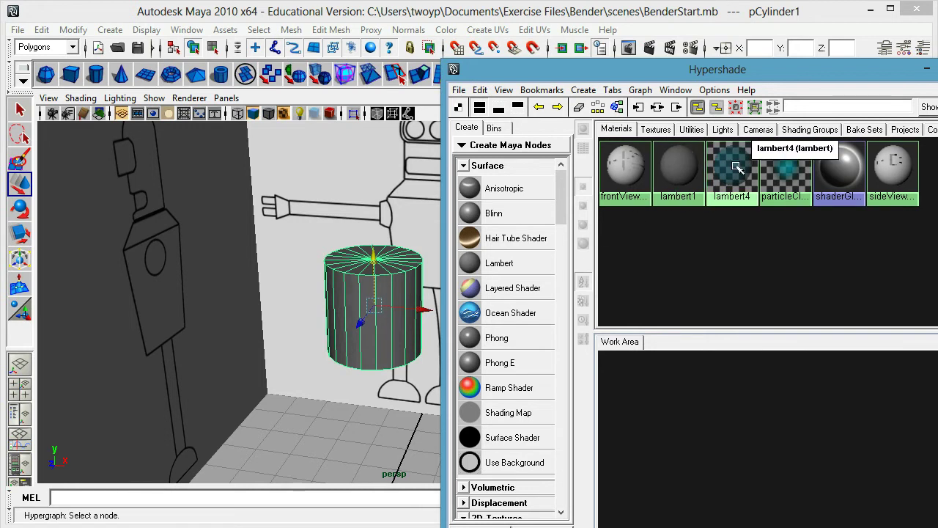
Step: Assign the semi-transparent lambert4 material to the cylinder and minimize the Hypershade
middle_drag(736, 166, 380, 303)
drag(654, 76, 584, 66)
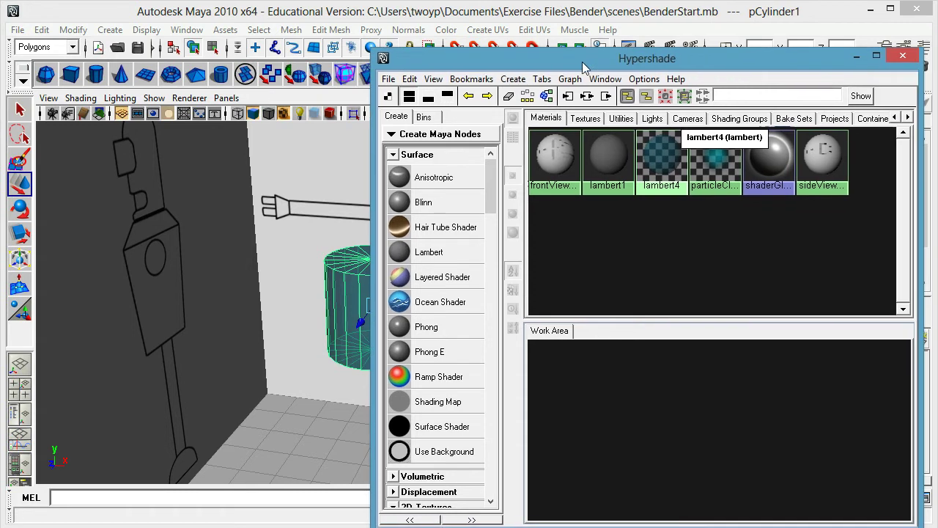
click(856, 56)
Step: In the front view, scale the cylinder uniformly to about 1.057 and align its top with the torso's shoulder line, at about 5.435 in Translate Y
alt+drag(519, 265, 436, 268)
key(space)
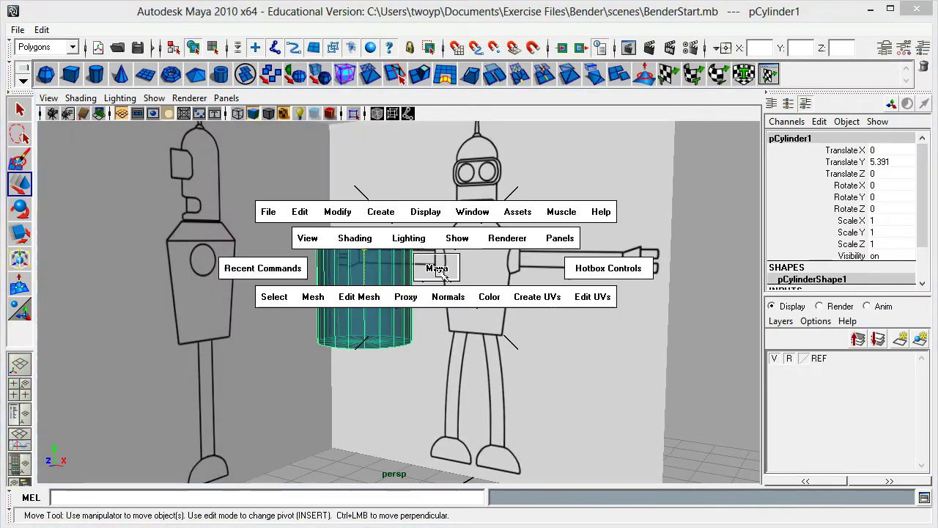
key(space)
alt+right_drag(288, 267, 651, 269)
alt+middle_drag(409, 267, 413, 277)
drag(314, 226, 314, 222)
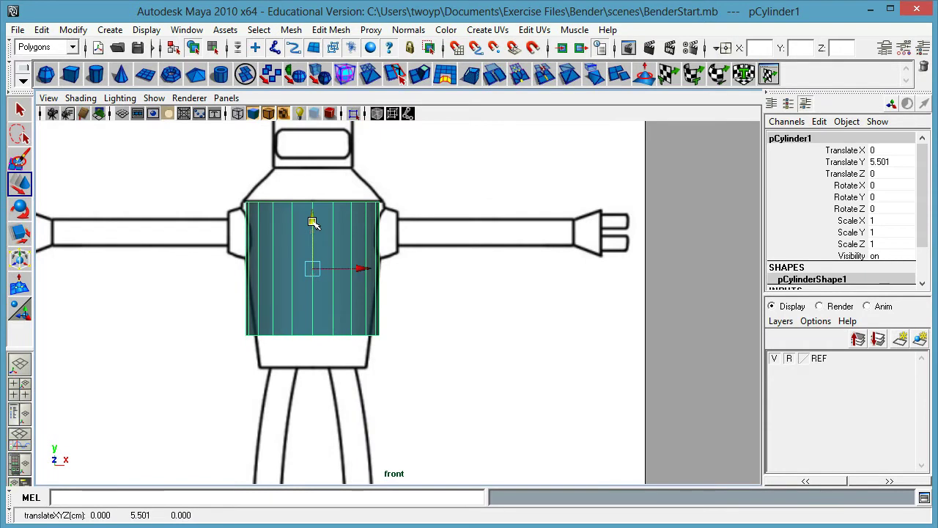
key(r)
mouse_move(314, 269)
mouse_down()
mouse_move(322, 273)
mouse_move(316, 269)
mouse_up()
key(w)
drag(313, 234, 312, 222)
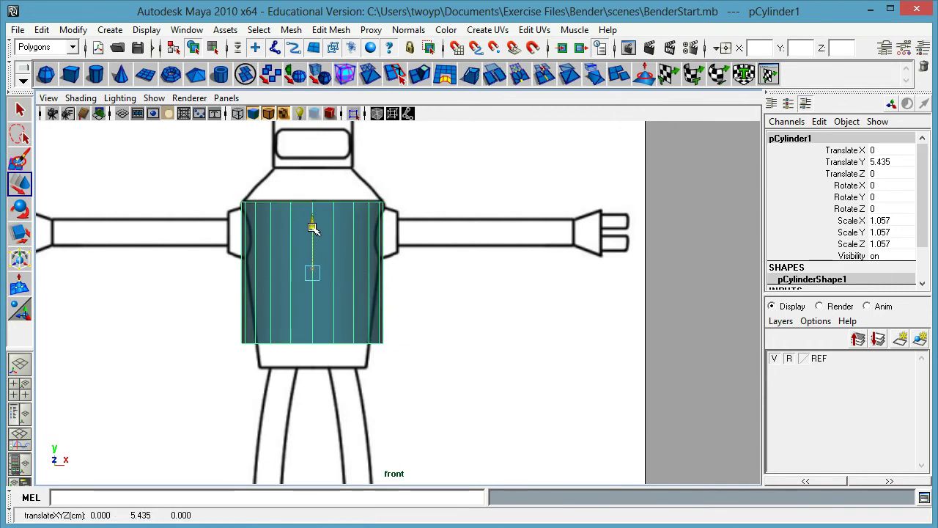
Step: Move the cylinder's bottom vertices down to the torso's lower edge and scale them inward to match the tapered outline
right_drag(307, 265, 274, 267)
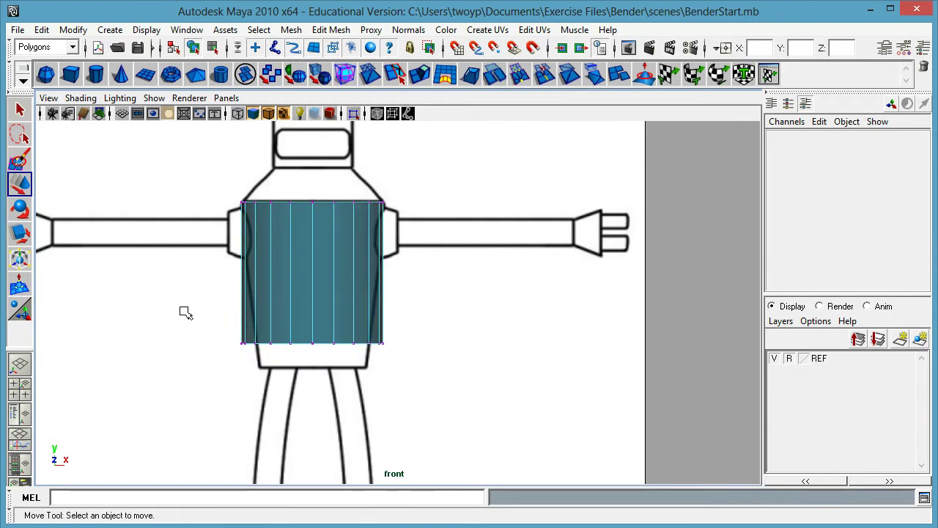
drag(160, 293, 469, 392)
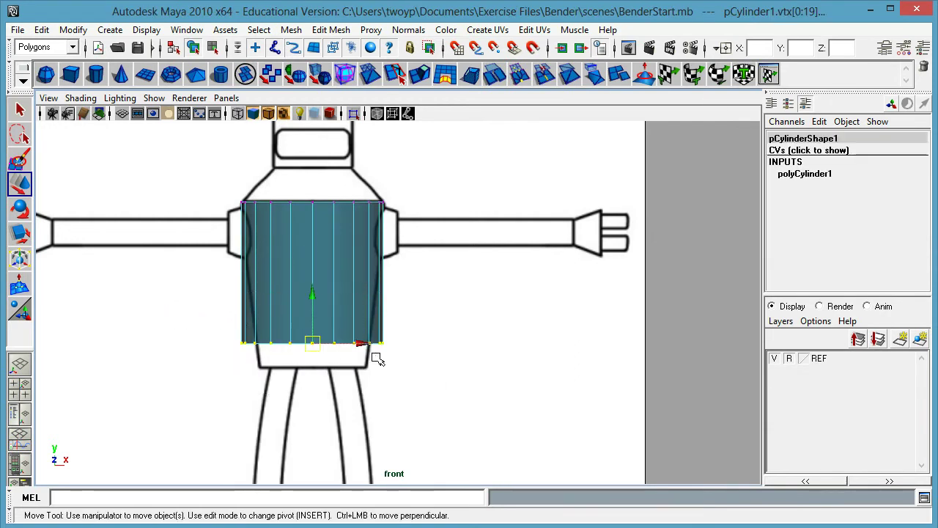
drag(307, 294, 322, 317)
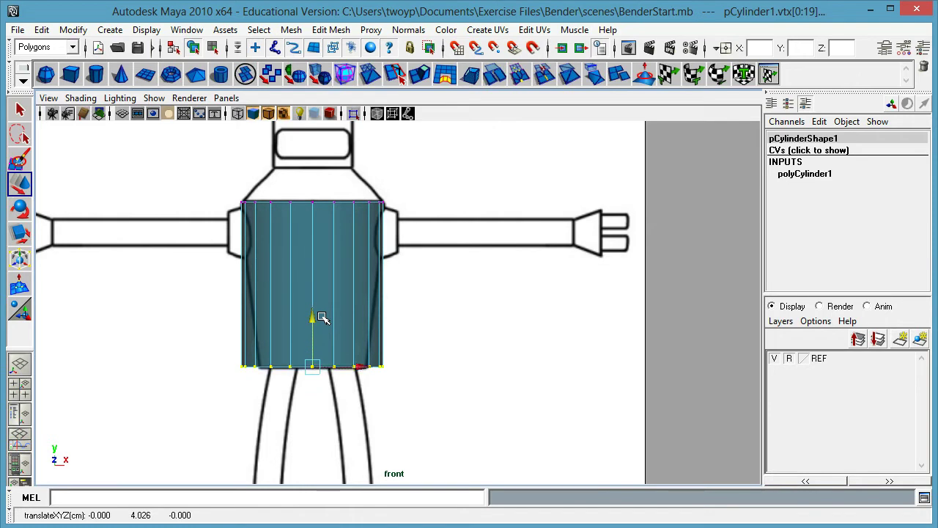
key(r)
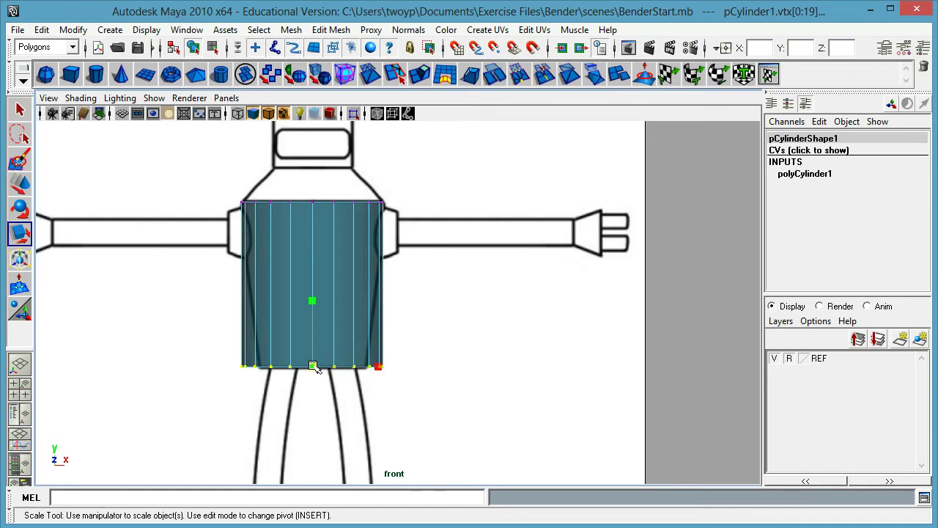
drag(316, 369, 287, 372)
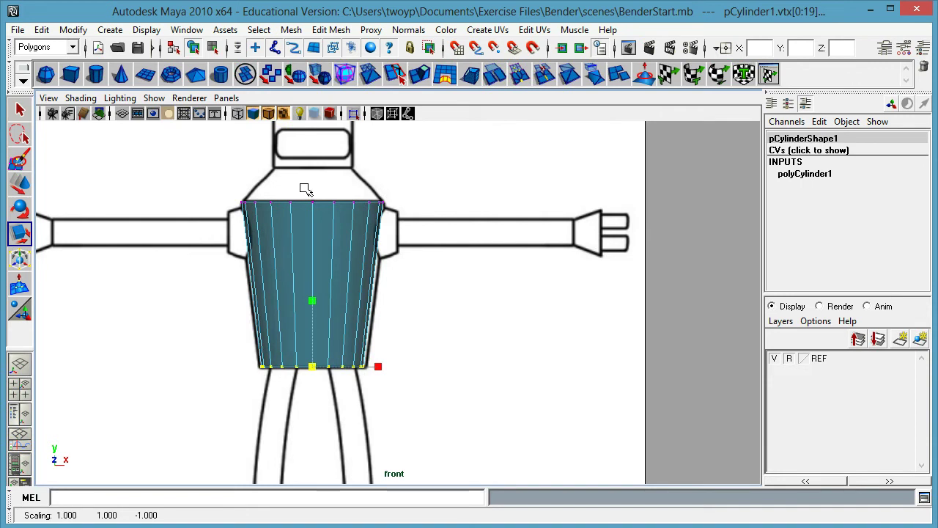
Step: Select only the top cap faces of the cylinder, leaving the side faces out, and check the selection in perspective
right_drag(312, 216, 321, 251)
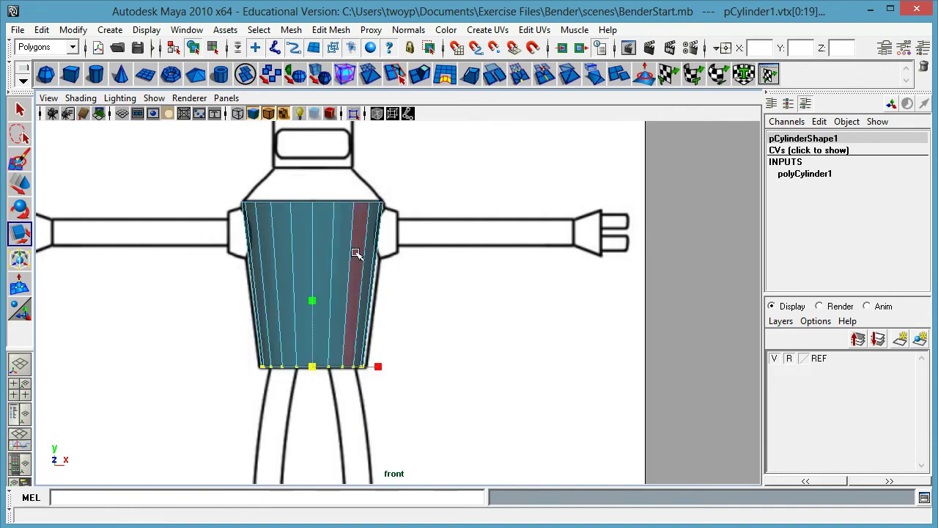
drag(178, 157, 442, 229)
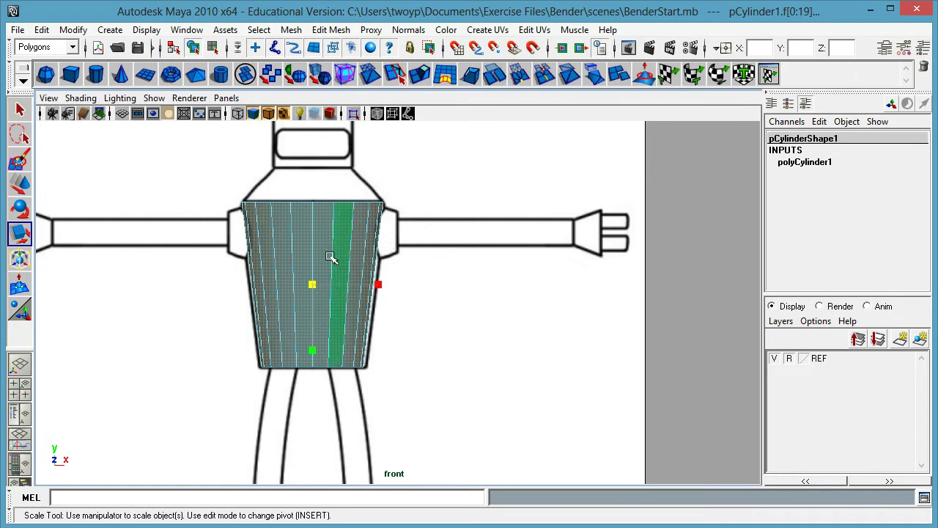
drag(155, 268, 481, 298)
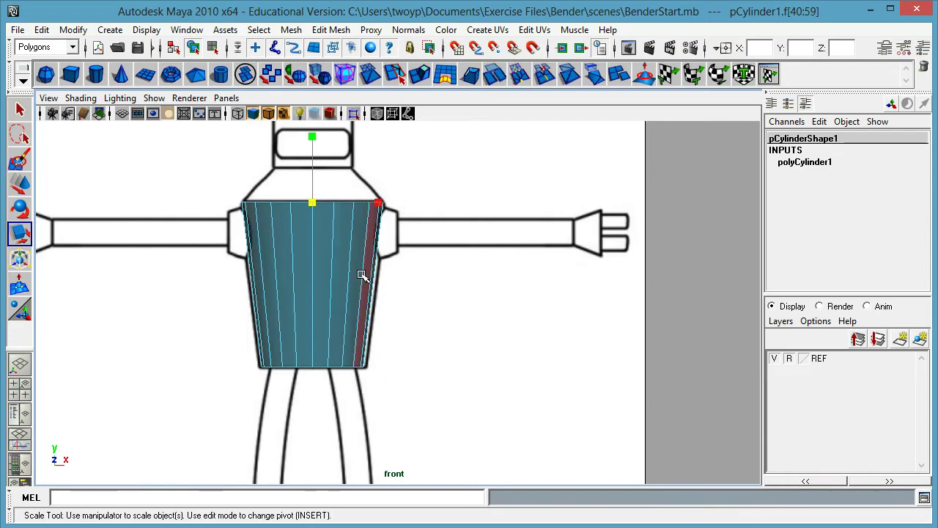
key(space)
key(space)
alt+drag(430, 199, 266, 251)
alt+right_drag(266, 251, 498, 254)
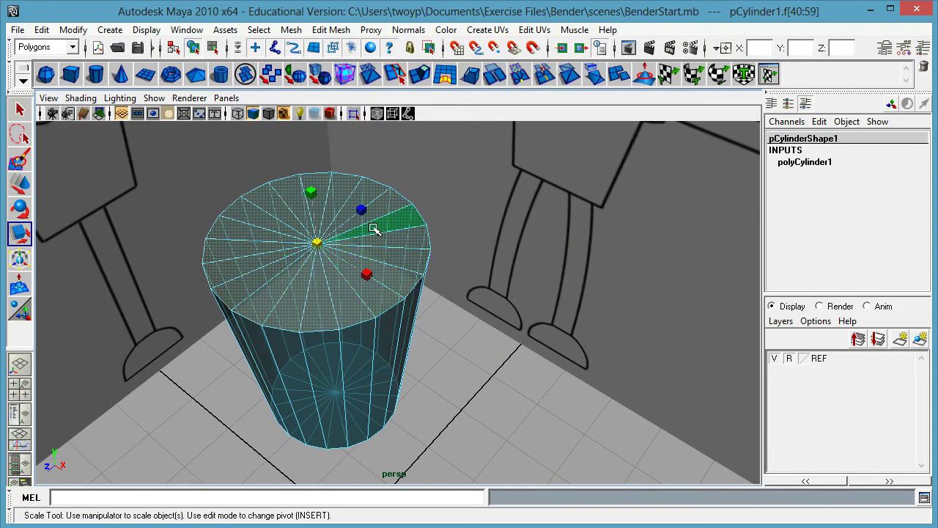
Step: Extrude the top cap faces up to the base of the neck and scale them inward to form the sloped shoulders
key(space)
key(space)
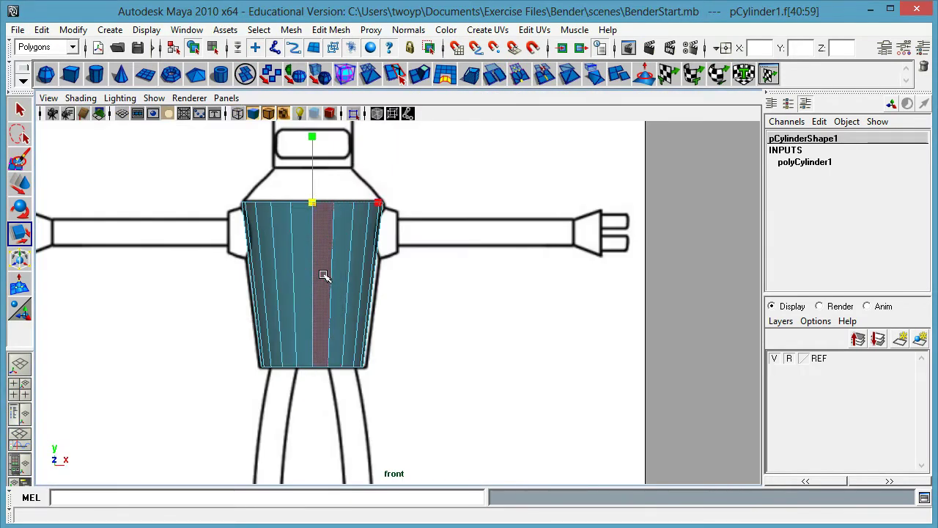
click(420, 74)
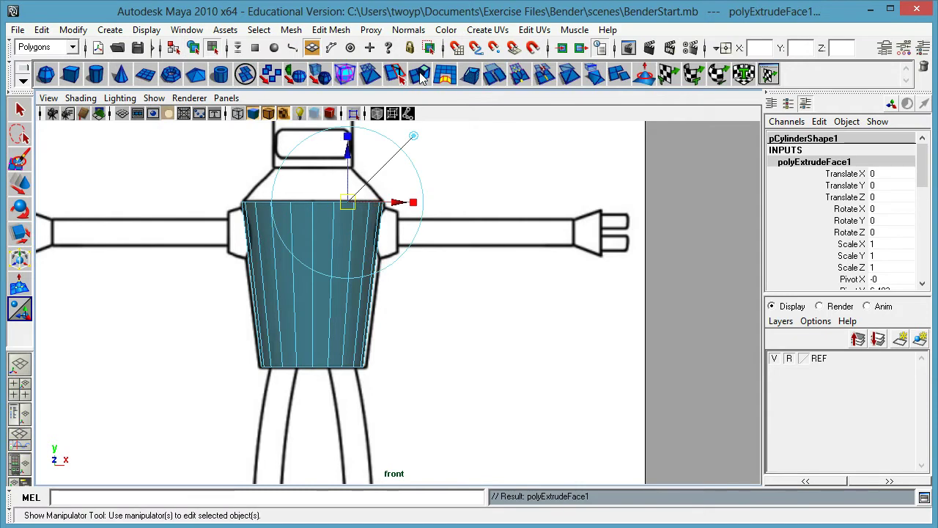
drag(346, 153, 349, 125)
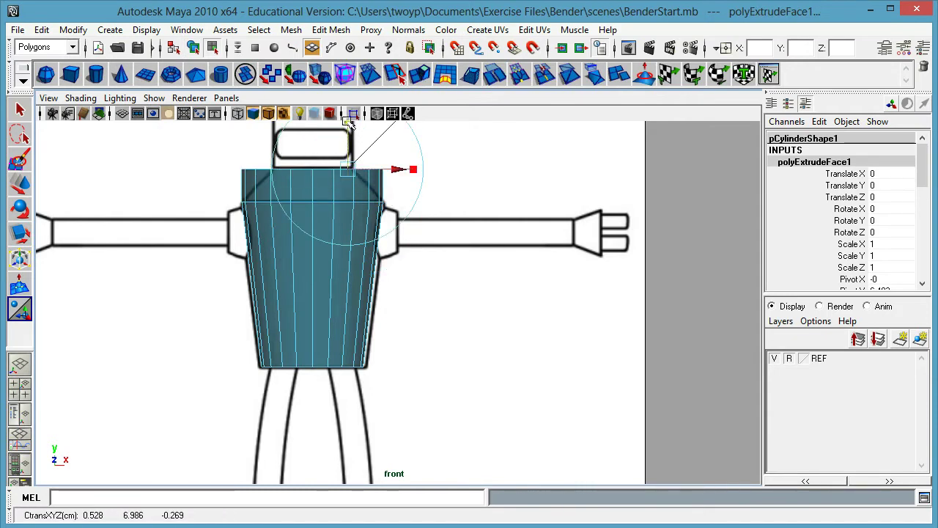
key(r)
drag(313, 172, 267, 176)
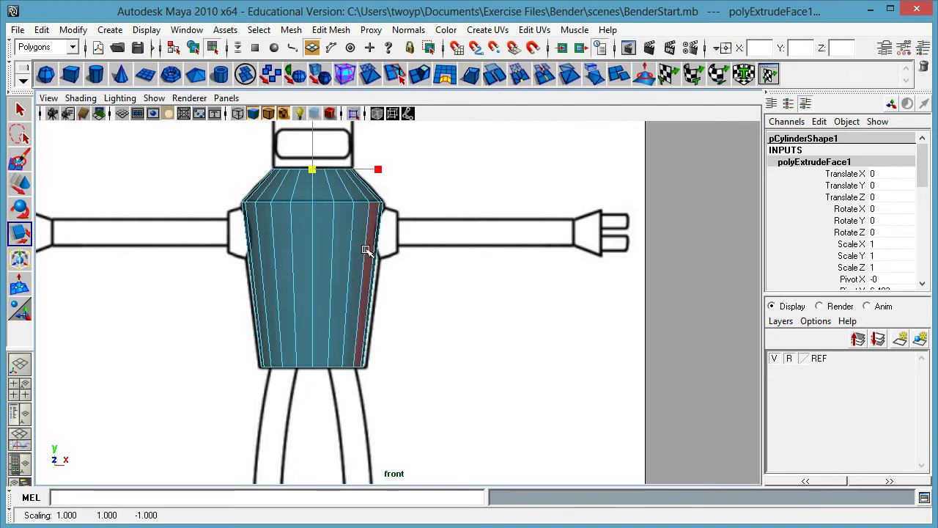
drag(311, 174, 302, 174)
Step: Return the torso mesh to object mode and rename it body
alt+middle_drag(320, 234, 351, 292)
right_drag(357, 266, 388, 252)
double_click(806, 139)
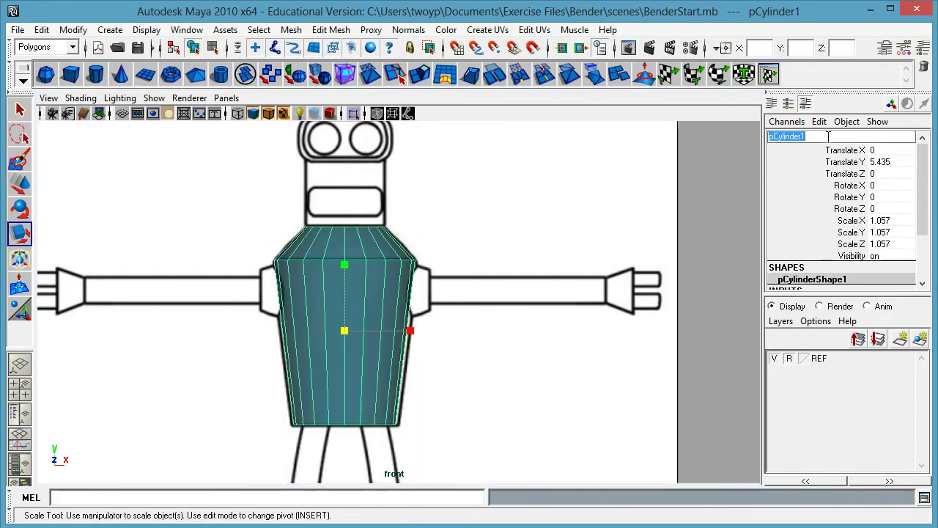
text(B)
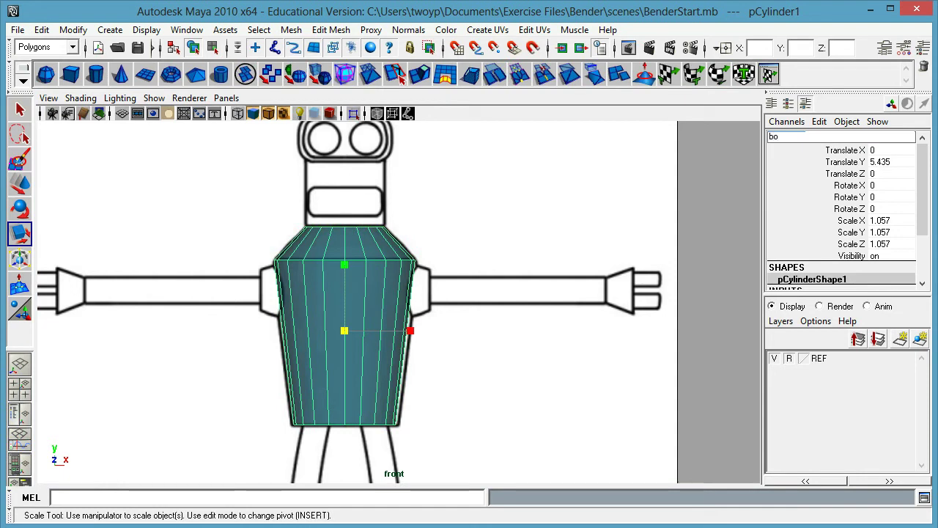
text(ody)
key(Return)
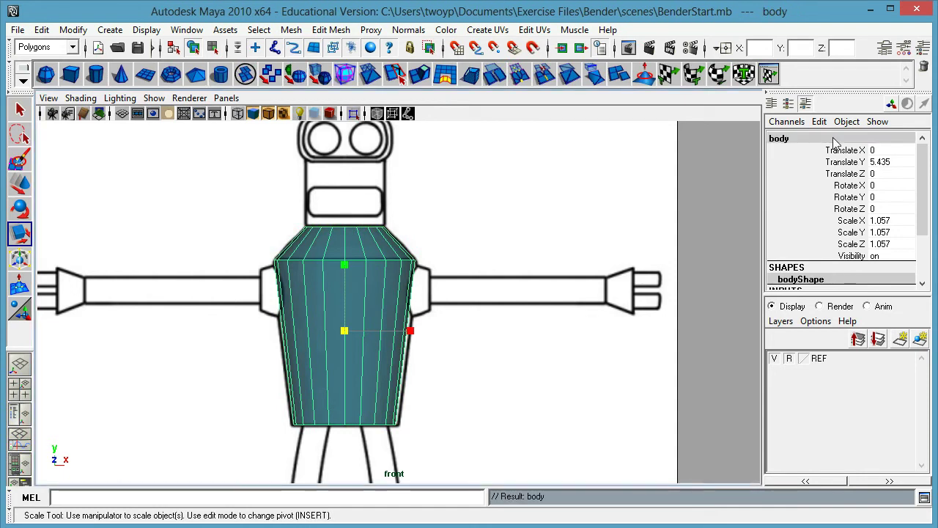
Step: Create a polygon cylinder and move it up over the head in the front view, to about 8.134 in Translate Y
click(98, 76)
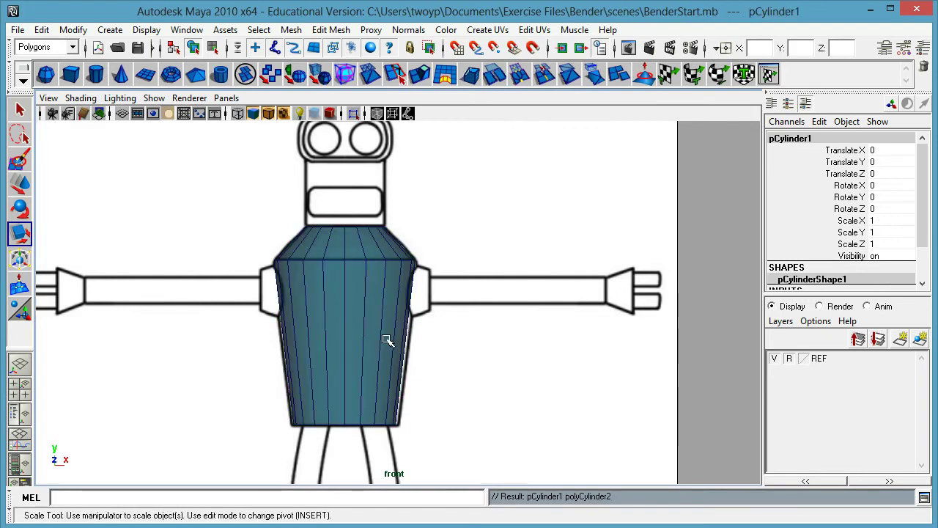
scroll(304, 310, down, 5)
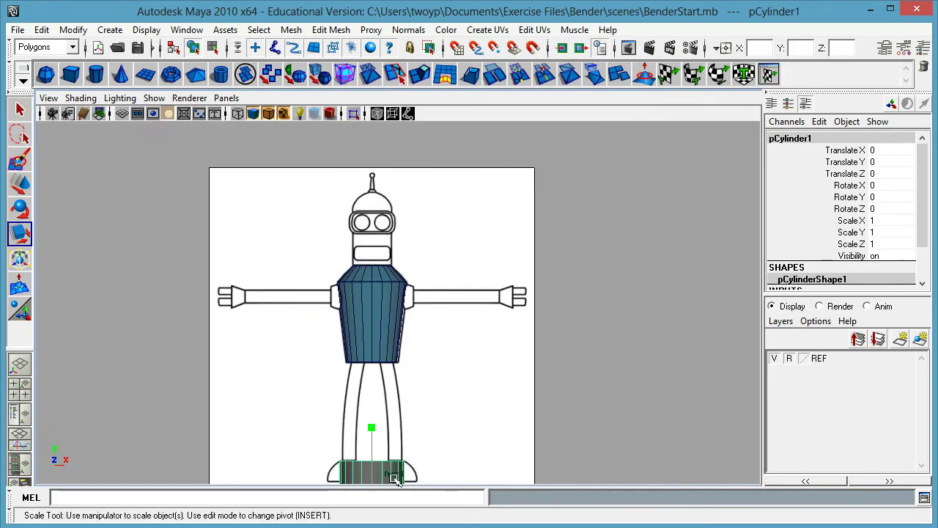
key(w)
drag(373, 450, 362, 239)
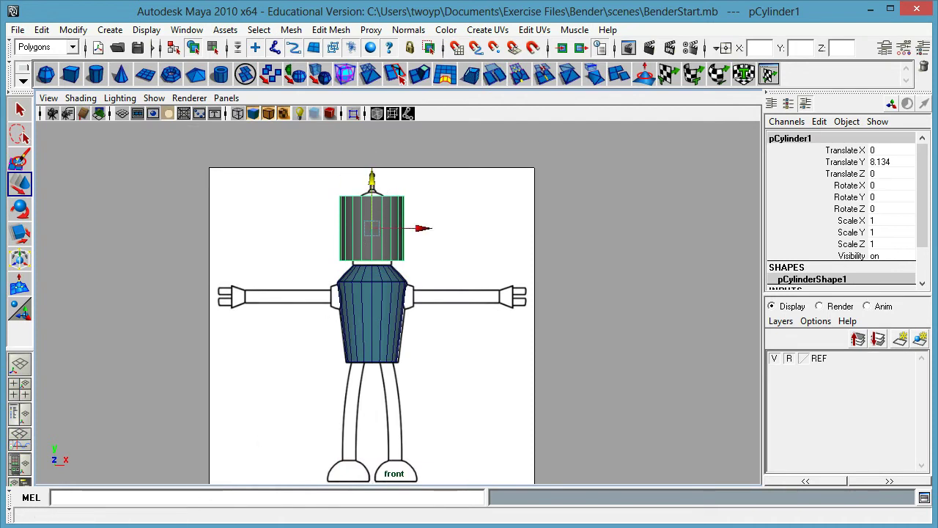
Step: Assign the semi-transparent lambert4 material to the head cylinder from the Hypershade and put the Hypershade away
click(180, 526)
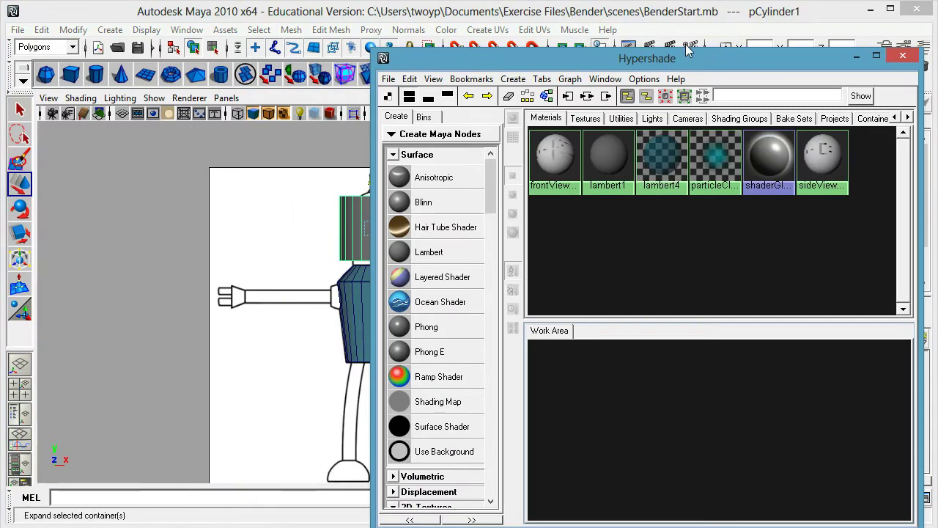
drag(678, 58, 768, 2)
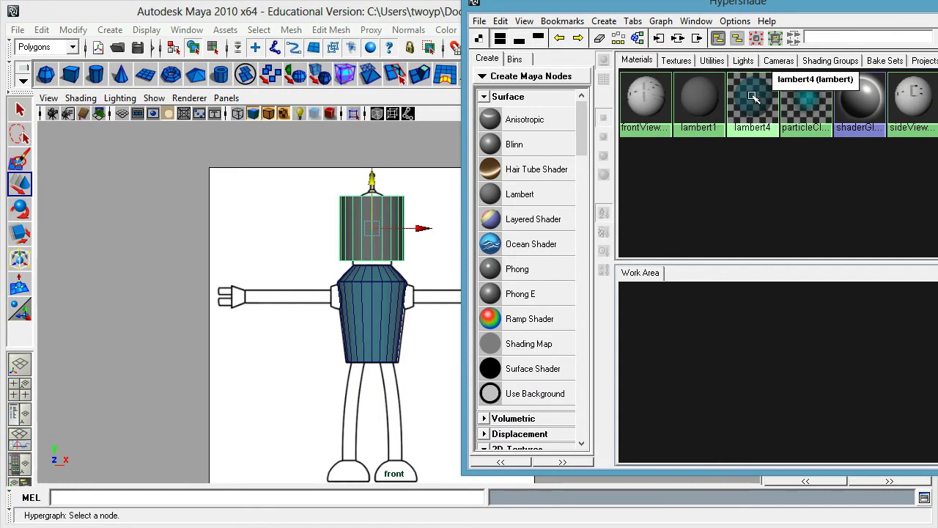
middle_drag(753, 97, 377, 224)
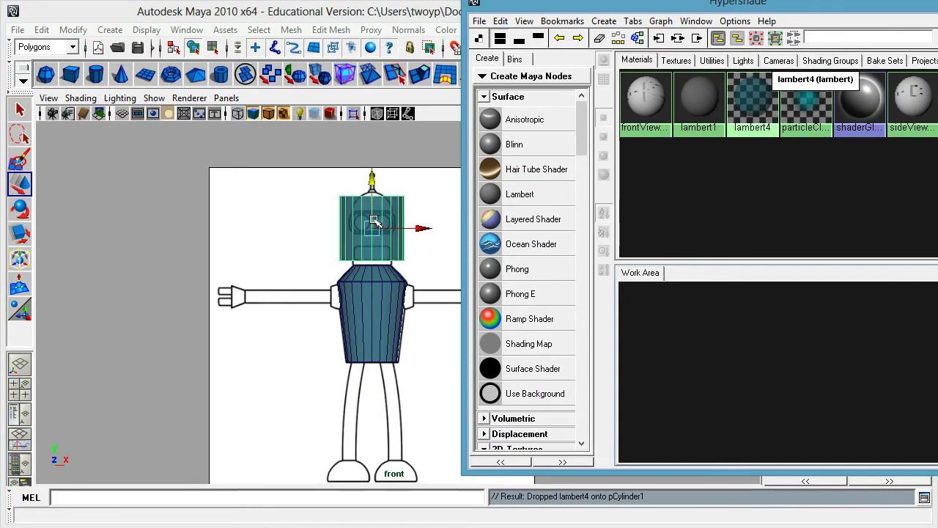
click(936, 3)
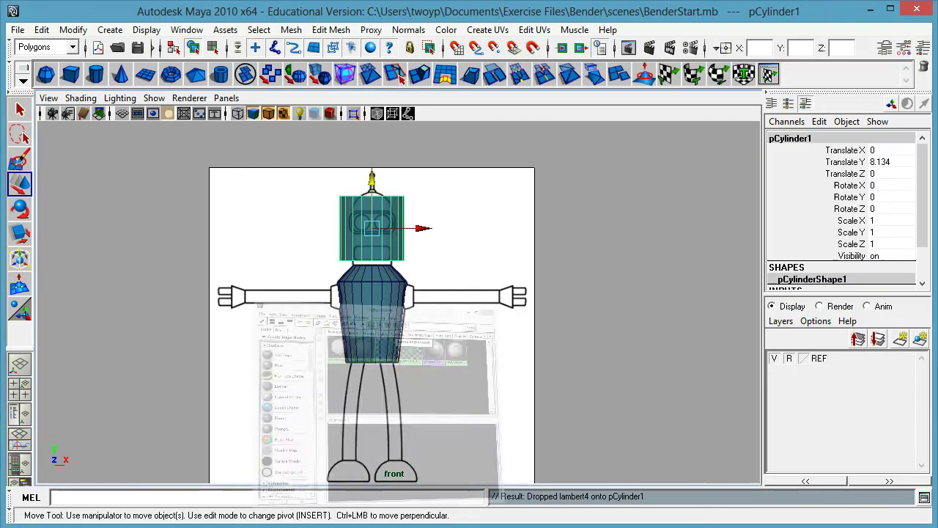
Step: Scale the head cylinder uniformly to about 0.59 to match the head's width in the front reference
alt+right_drag(376, 253, 762, 251)
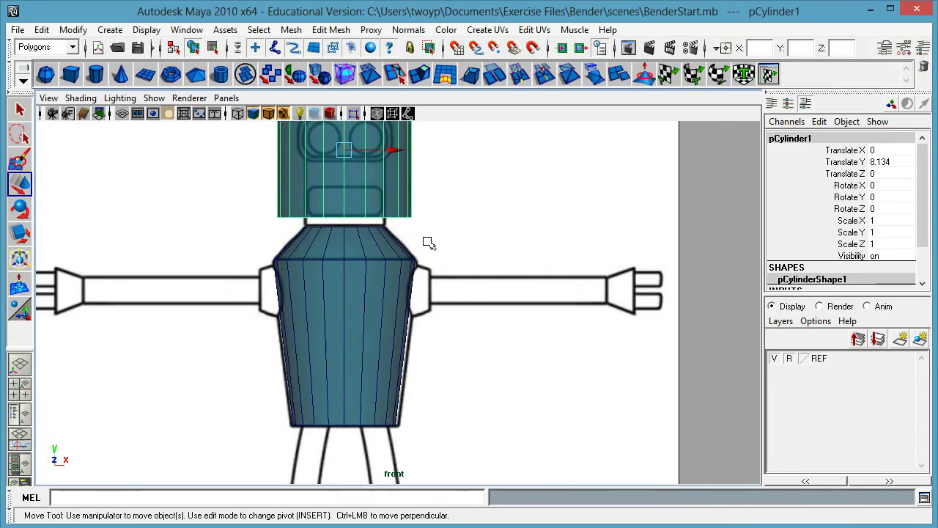
alt+middle_drag(425, 239, 435, 358)
alt+right_drag(192, 232, 505, 239)
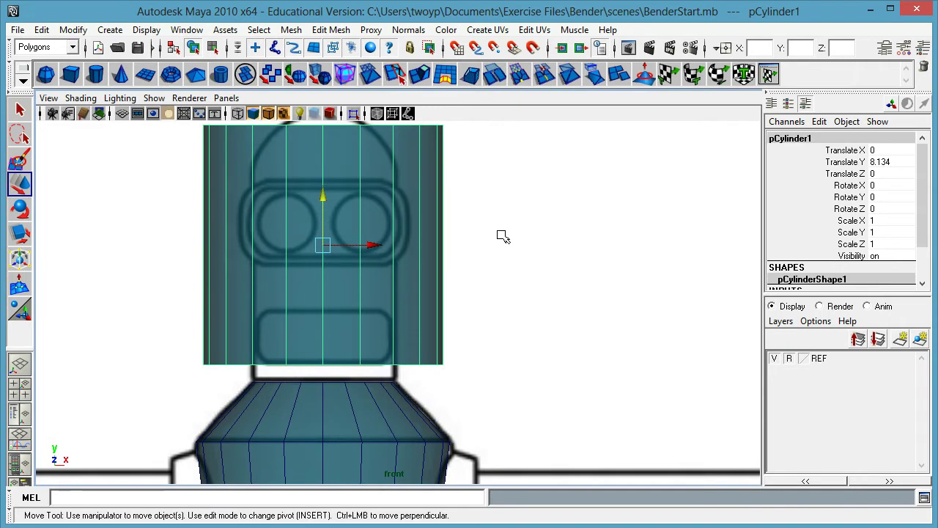
key(r)
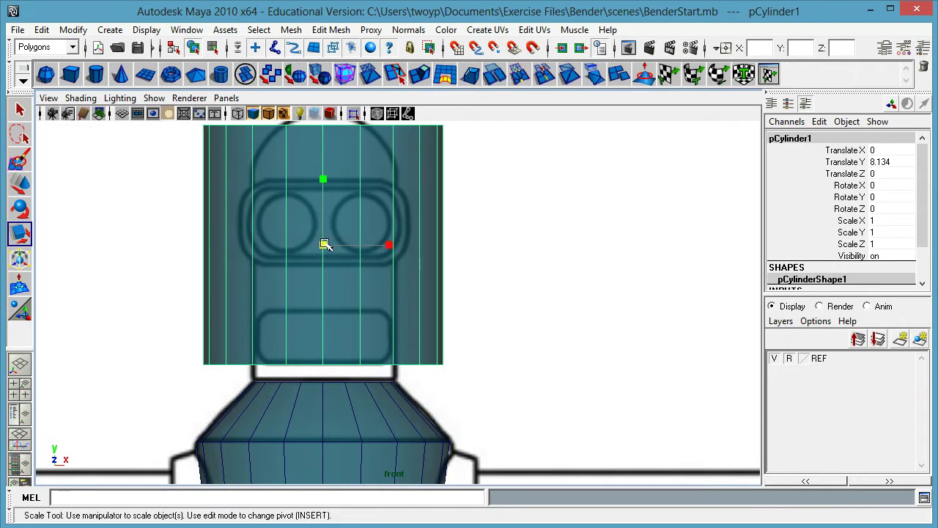
drag(325, 246, 244, 259)
middle_drag(243, 258, 240, 257)
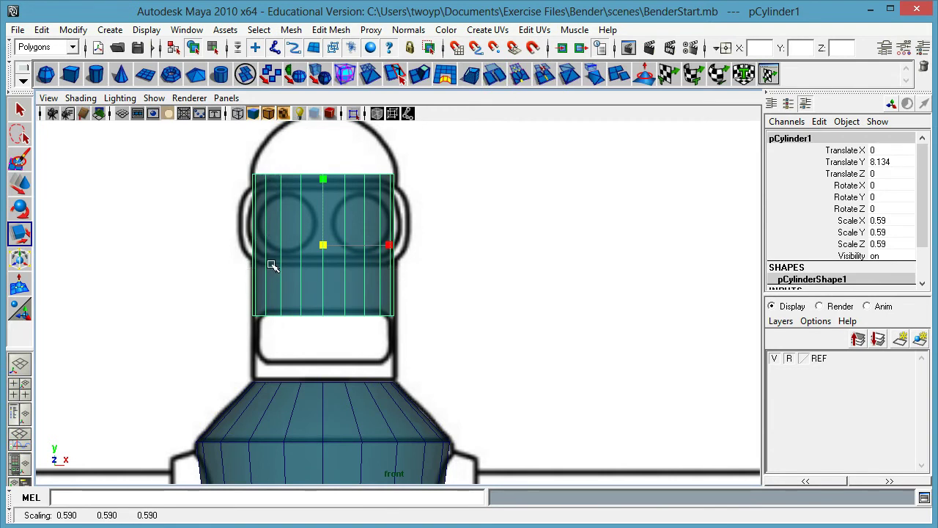
Step: Move the head cylinder's bottom vertices down to meet the top edge of the torso
right_drag(320, 303, 286, 267)
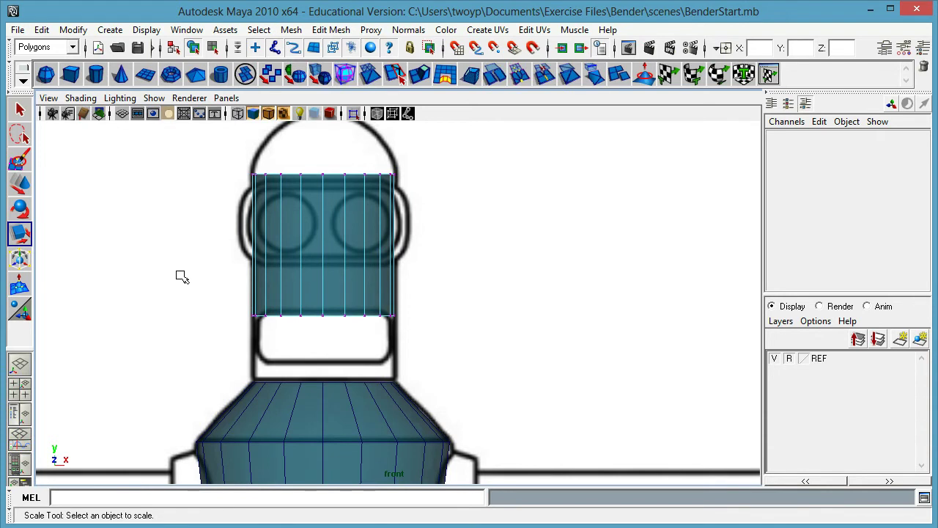
drag(175, 274, 470, 346)
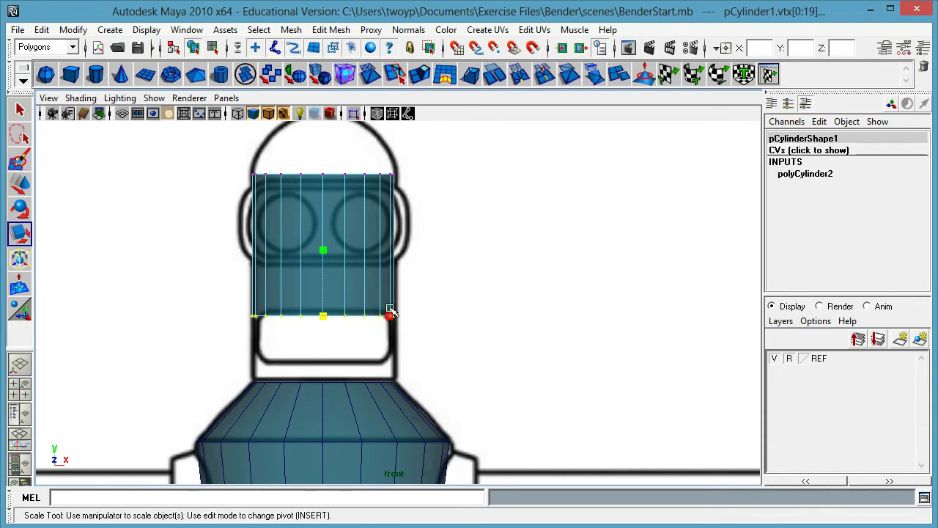
key(w)
drag(324, 270, 327, 334)
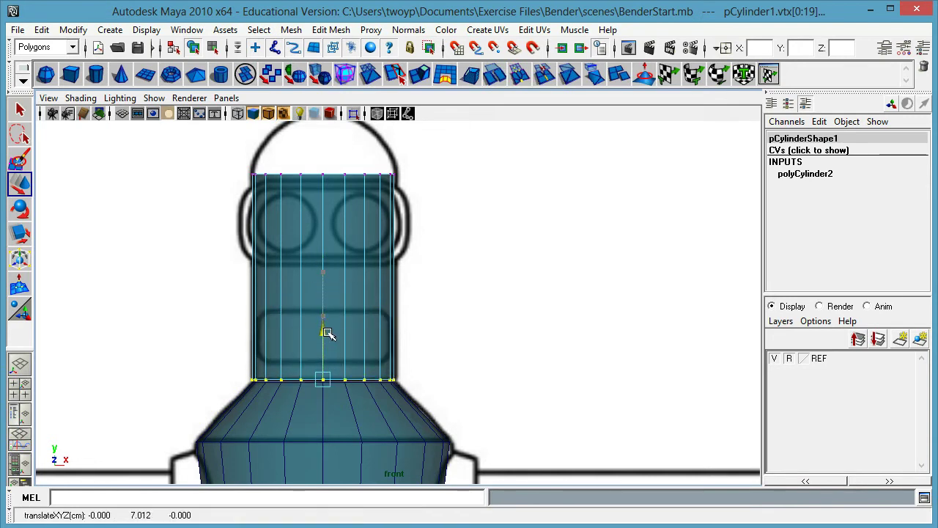
click(570, 210)
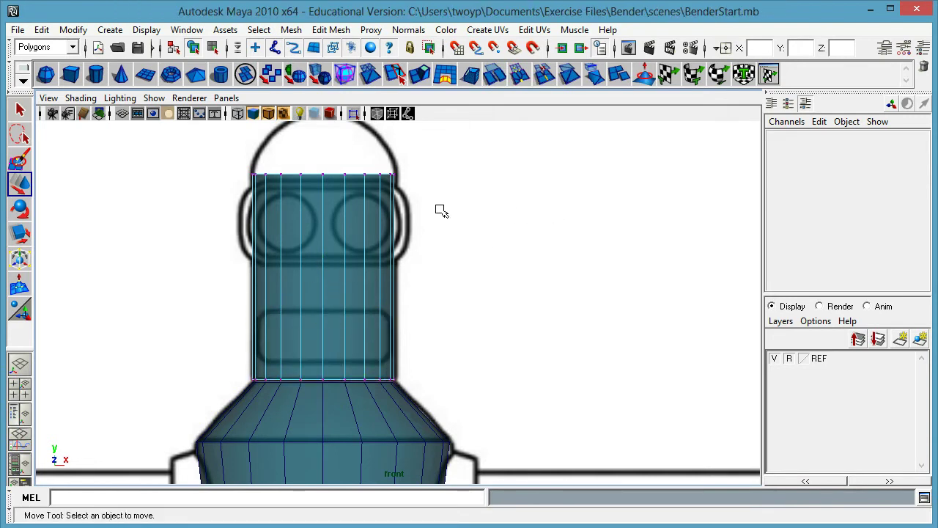
Step: Select only the top cap faces of the head cylinder, leaving the side faces out
right_click(336, 210)
right_drag(336, 210, 339, 245)
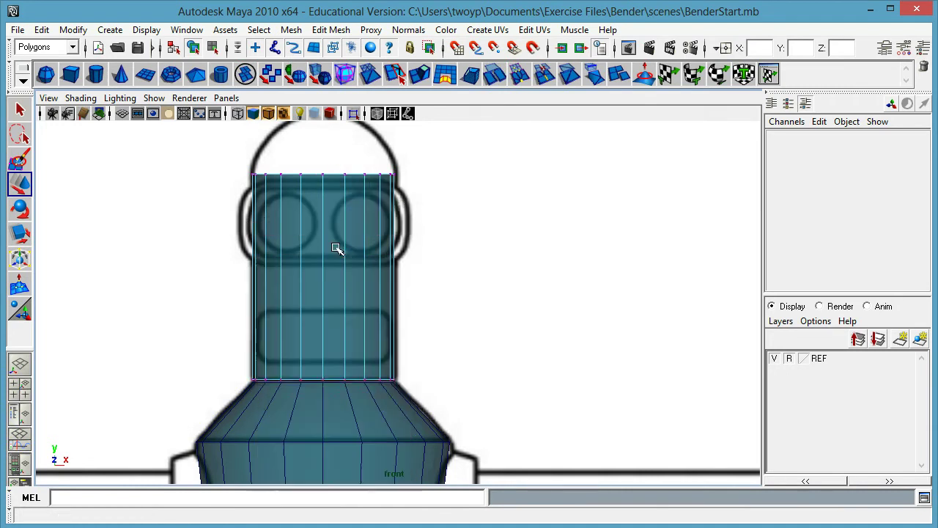
drag(191, 143, 447, 194)
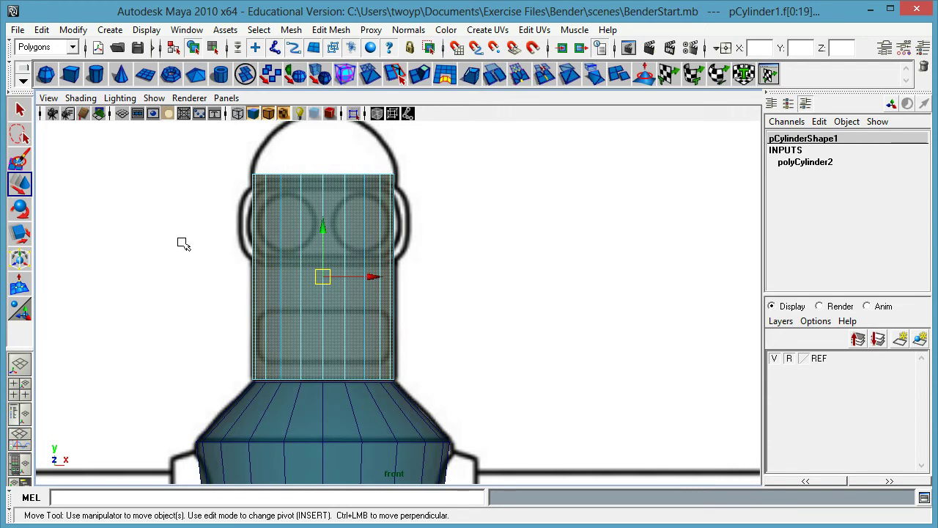
drag(153, 231, 492, 275)
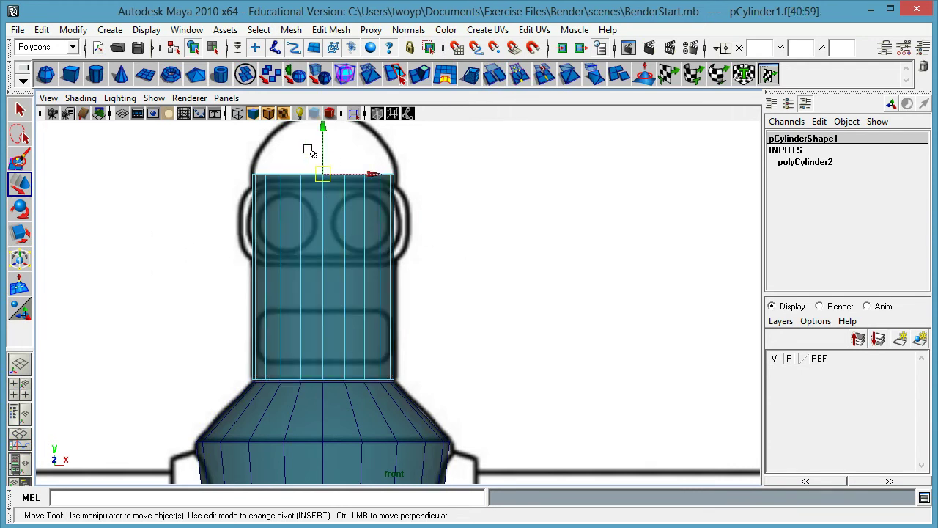
alt+middle_drag(363, 160, 360, 221)
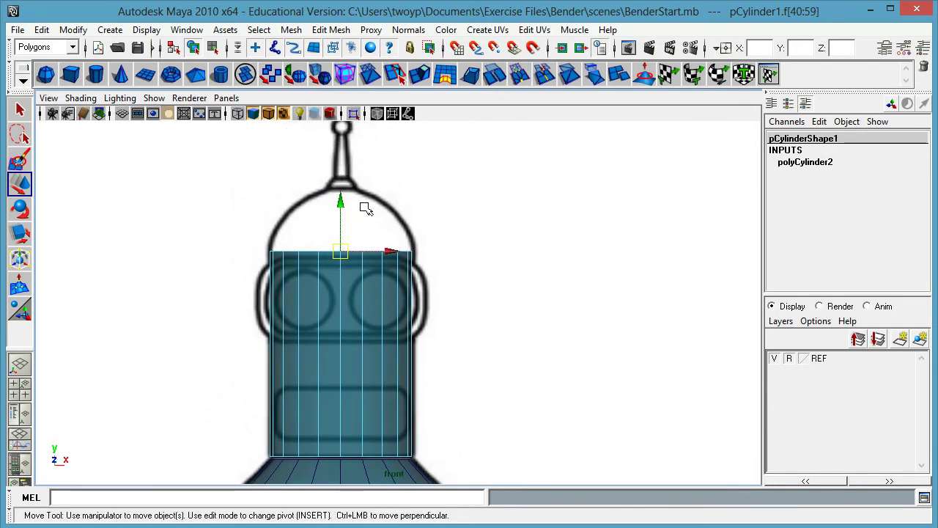
Step: Extrude the head's top cap faces upward and scale them inward to form the first ring of the dome
click(420, 74)
drag(376, 209, 375, 176)
key(r)
drag(341, 221, 329, 232)
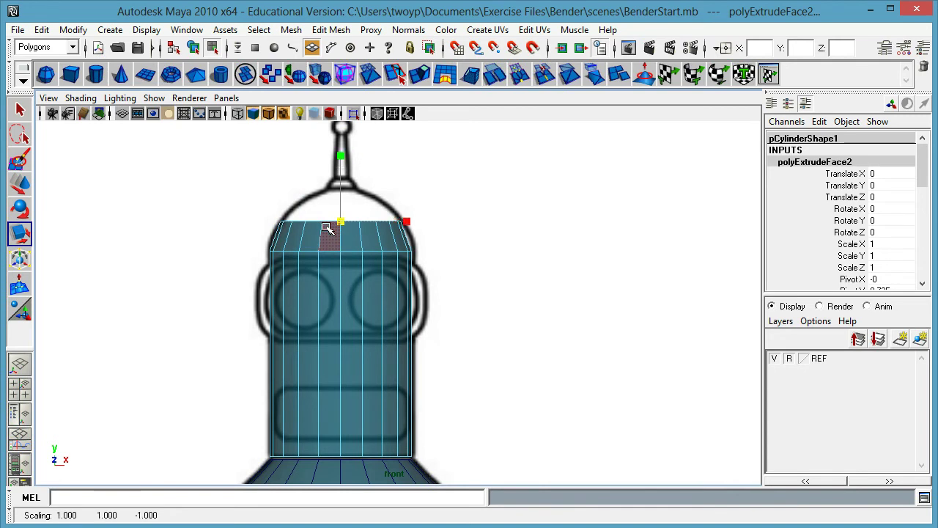
Step: Extrude the cap faces again to form the dome's second ring, scaling them to about 0.671 to follow the outline
click(417, 77)
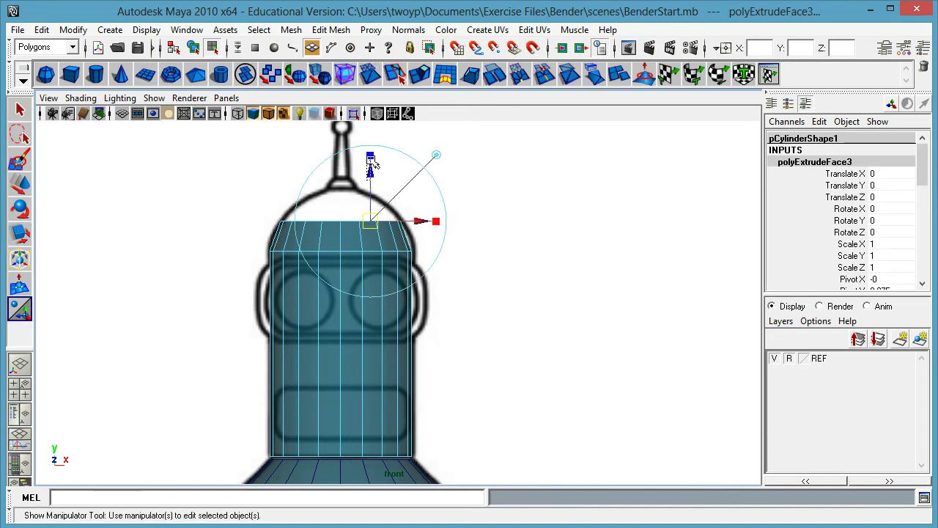
click(373, 182)
key(ctrl+z)
drag(372, 180, 315, 210)
key(r)
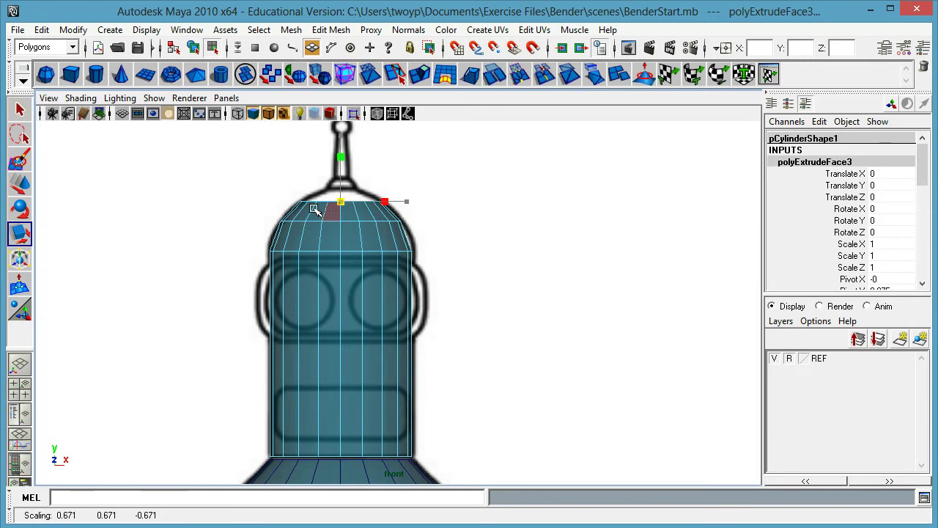
Step: Extrude the cap faces up to the antenna's base and scale them inward to close off the dome
key(ctrl+e)
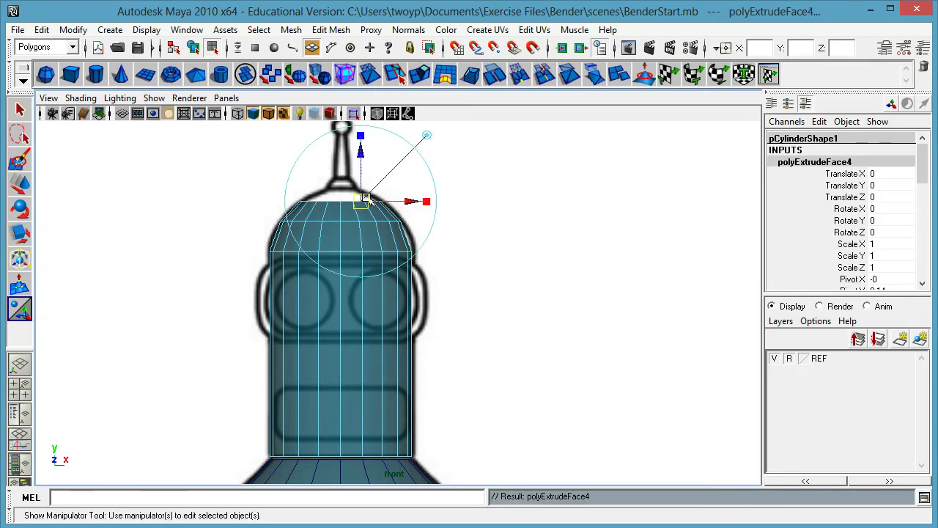
drag(361, 155, 360, 144)
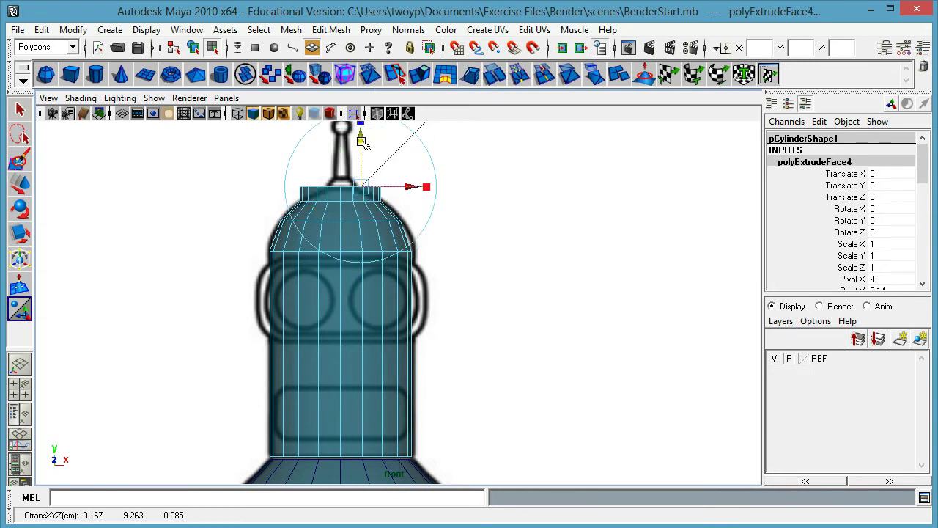
key(r)
drag(341, 187, 302, 205)
Step: Extrude the cap faces slightly upward and scale them in a little to start the antenna's flared base
alt+middle_drag(422, 161, 439, 300)
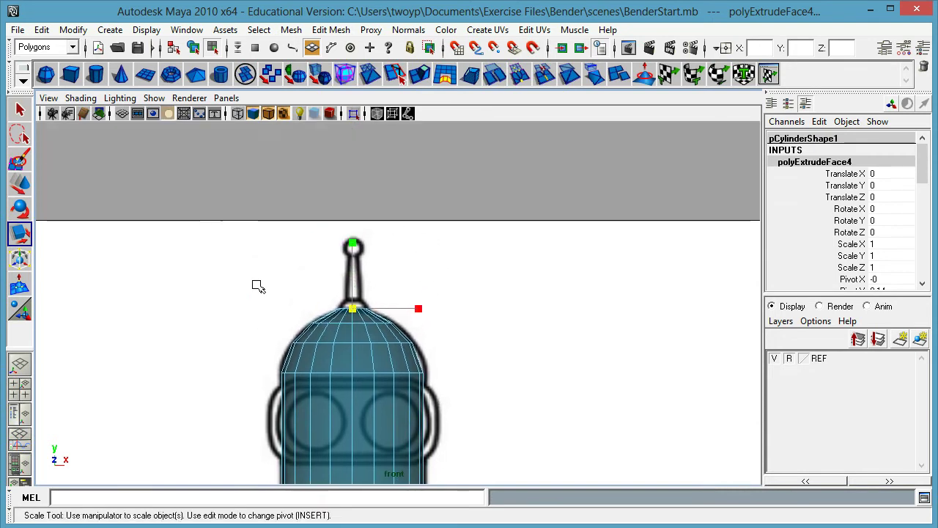
alt+right_drag(208, 276, 843, 302)
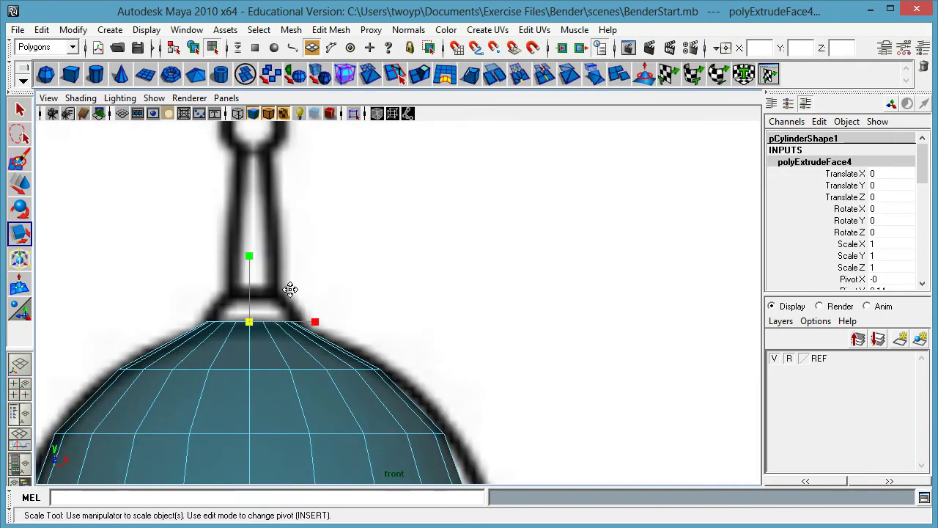
alt+middle_drag(289, 288, 444, 339)
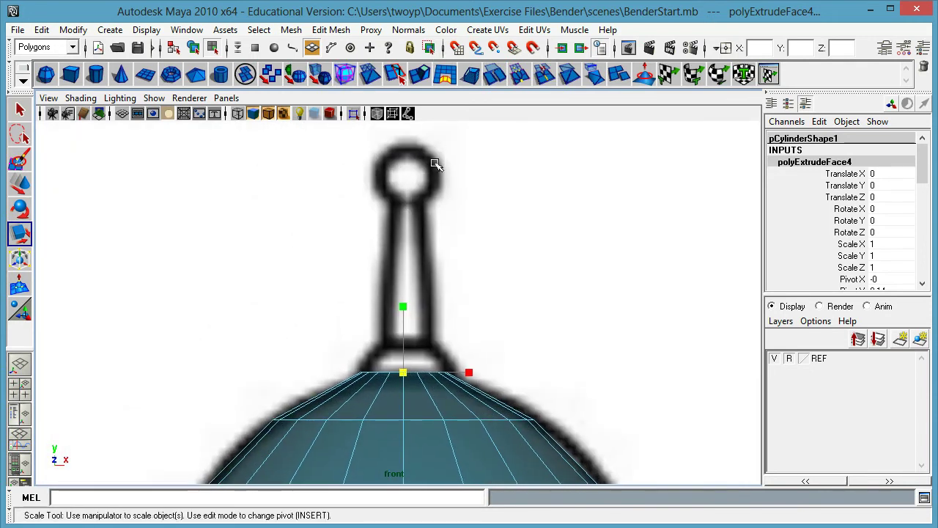
alt+middle_drag(395, 310, 427, 285)
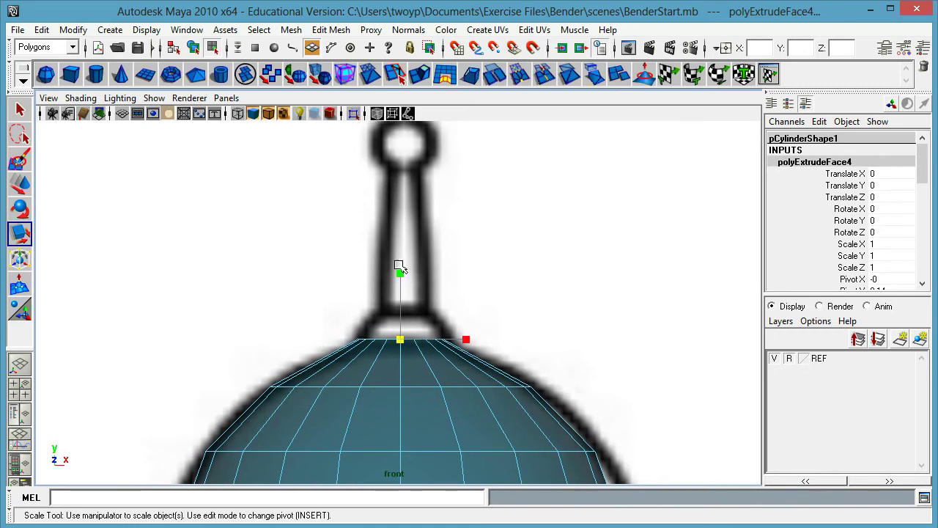
click(419, 73)
drag(422, 284, 423, 283)
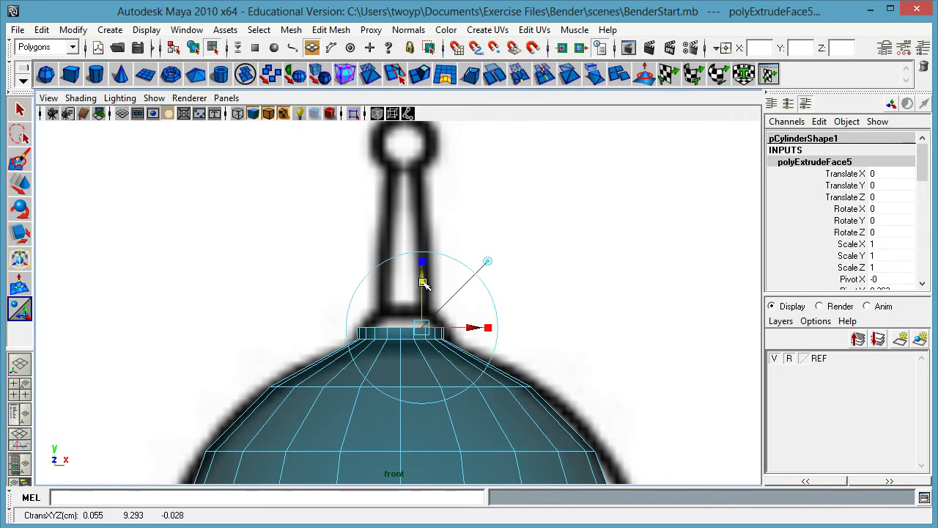
key(r)
drag(400, 329, 394, 329)
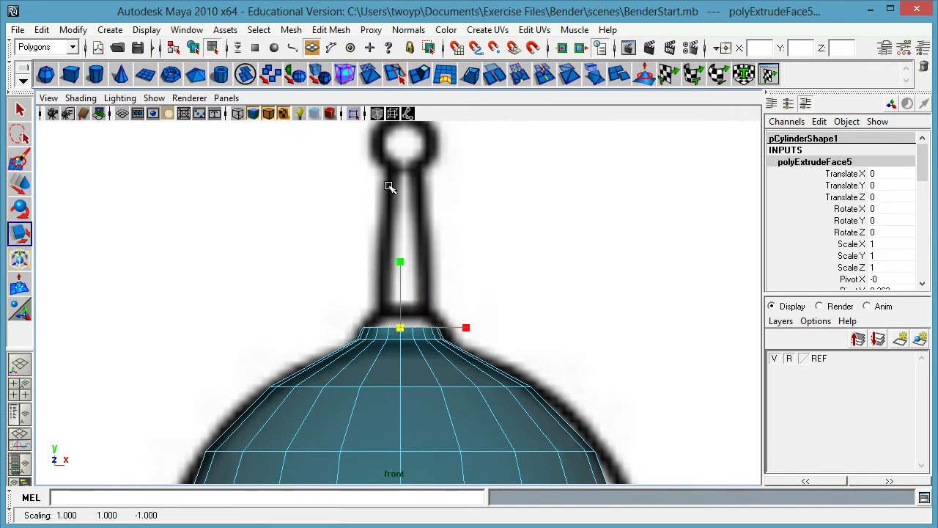
Step: Extrude the cap faces to the top of the antenna base and scale them to about 0.41 to match the shaft's width
click(419, 74)
drag(423, 279, 420, 257)
key(r)
drag(400, 306, 368, 315)
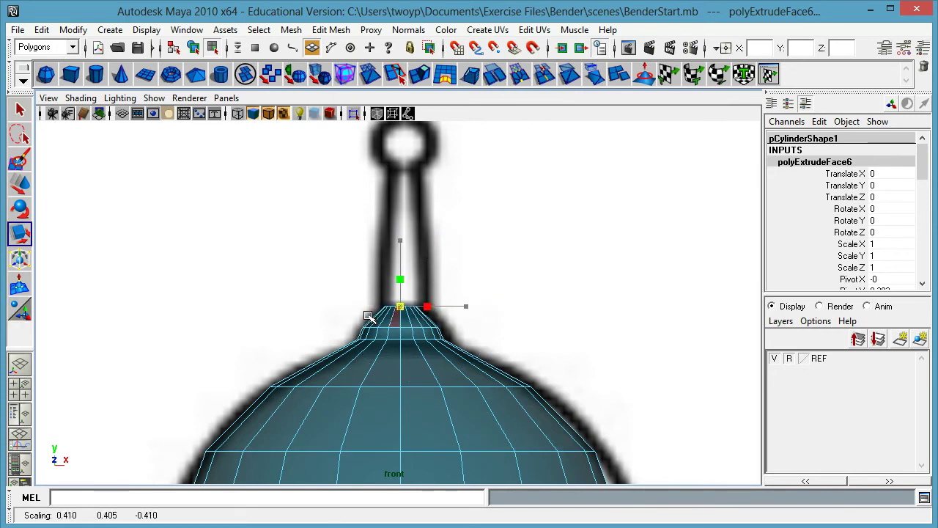
Step: Extrude the cap faces up to the antenna ball, scale them inward to taper the shaft, and leave face selection
click(419, 74)
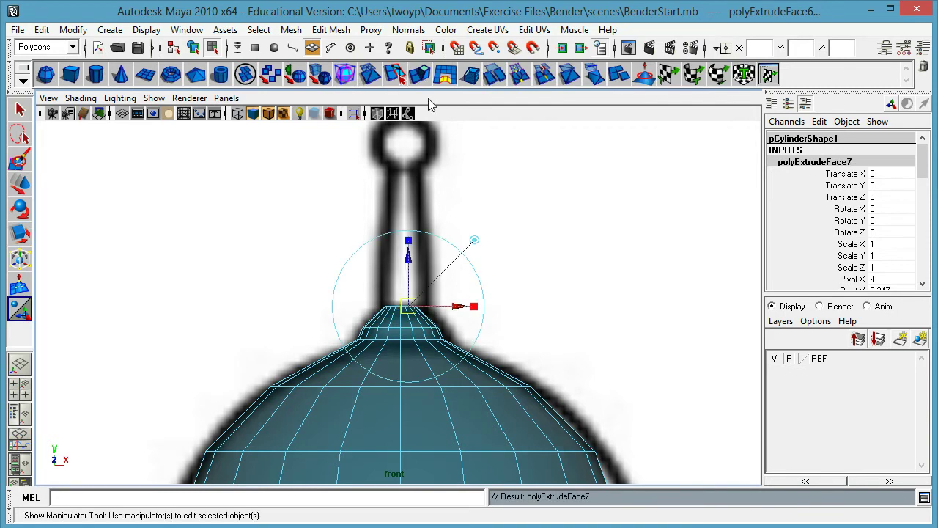
drag(411, 258, 395, 170)
key(r)
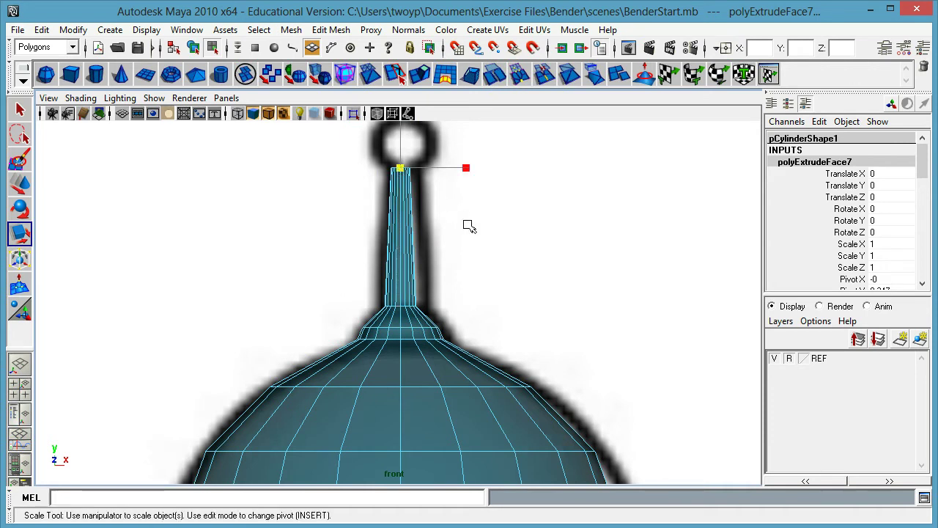
click(458, 212)
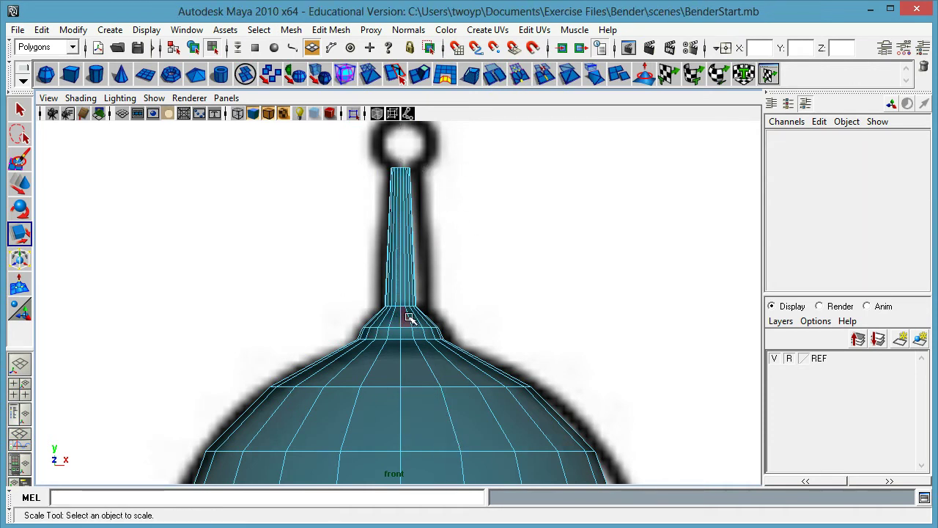
key(F8)
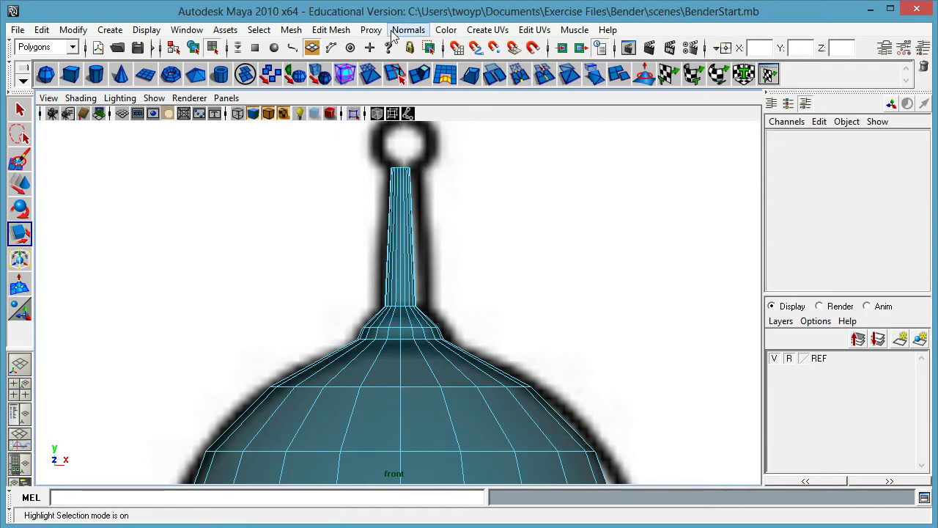
Step: Insert an edge loop around the upper part of the antenna's flared base and scale it to round the flare
click(336, 31)
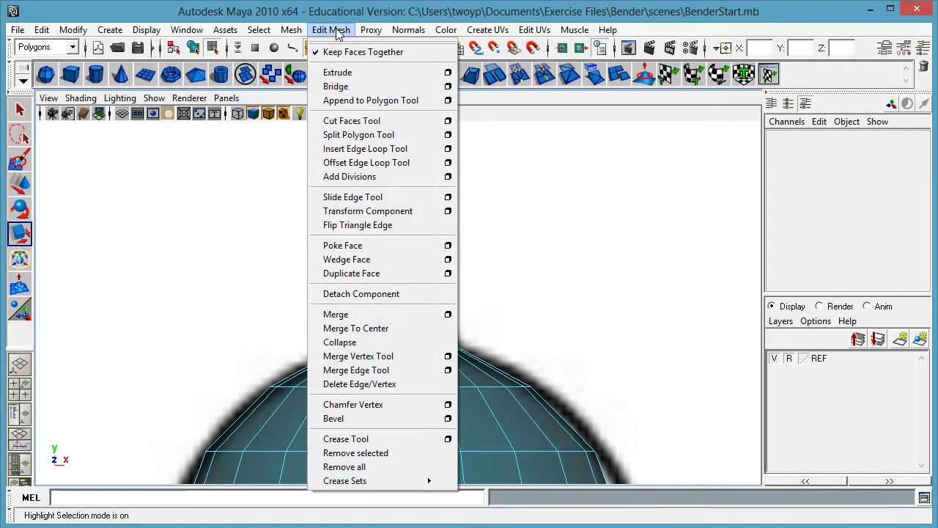
click(424, 151)
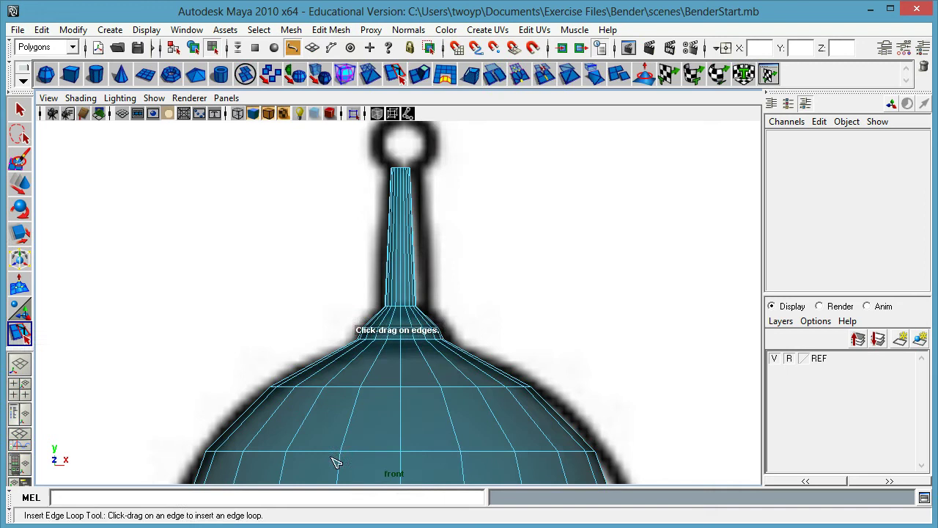
click(395, 323)
drag(396, 322, 408, 323)
key(r)
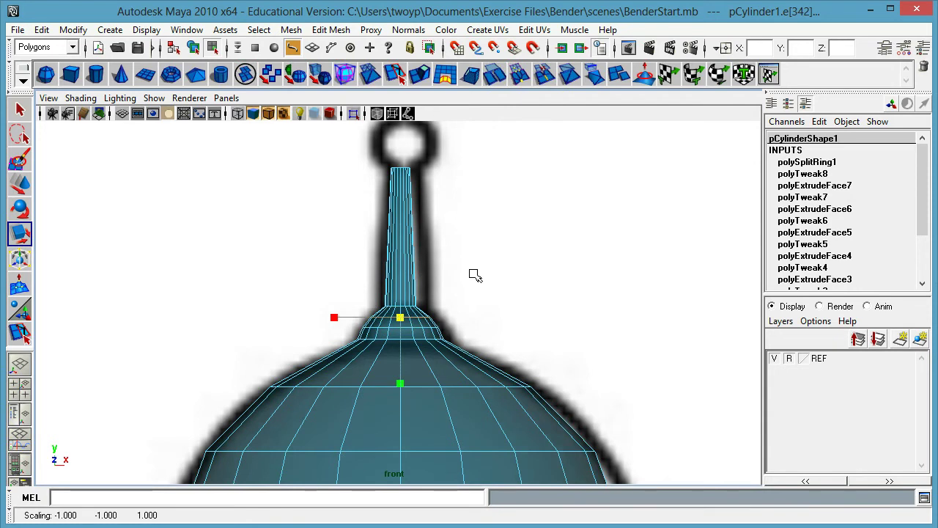
click(494, 263)
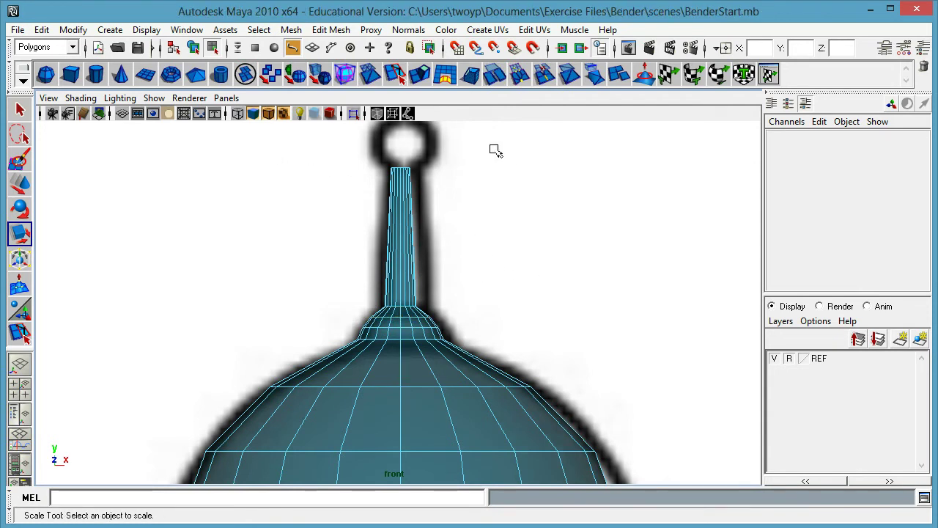
Step: Create a polygon sphere, raise it above the head to about Y 10.35, and scale it uniformly to about 0.204
click(45, 77)
alt+right_drag(565, 272, 435, 261)
alt+middle_drag(435, 261, 425, 133)
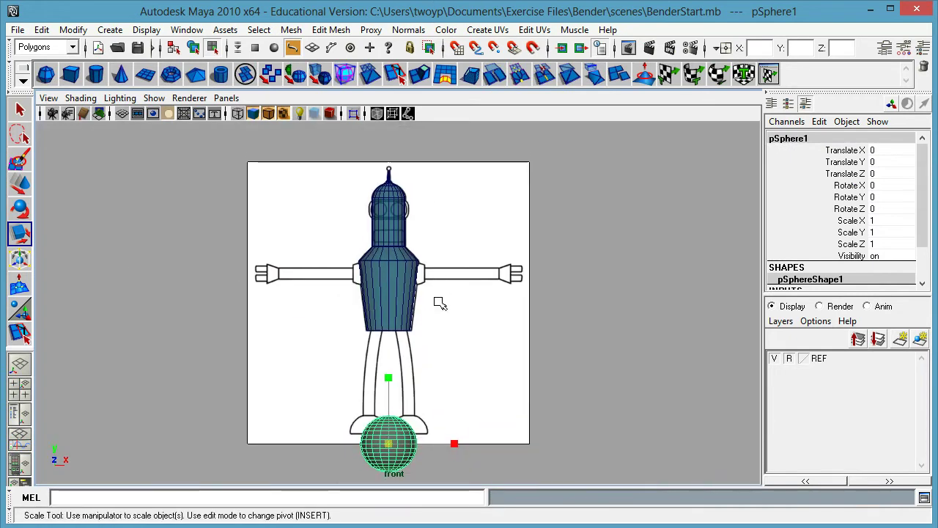
key(w)
drag(389, 397, 385, 118)
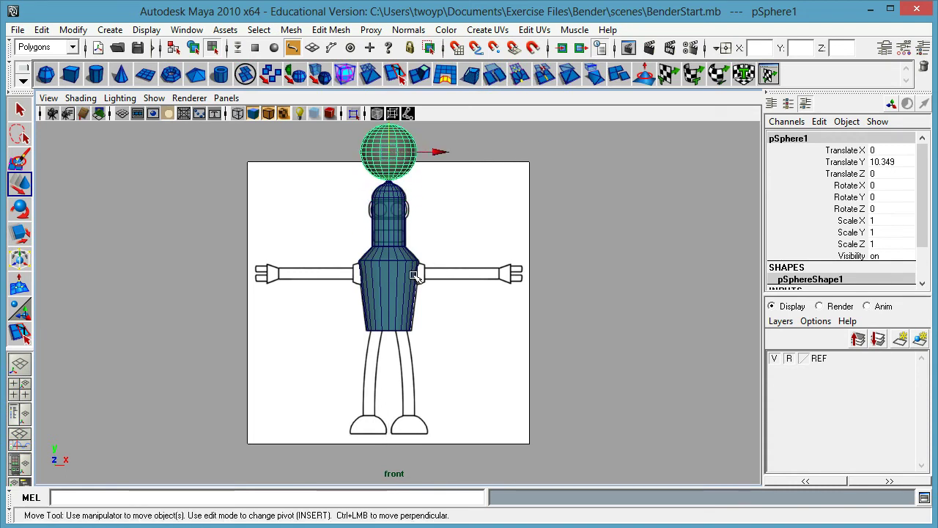
key(r)
drag(387, 152, 349, 166)
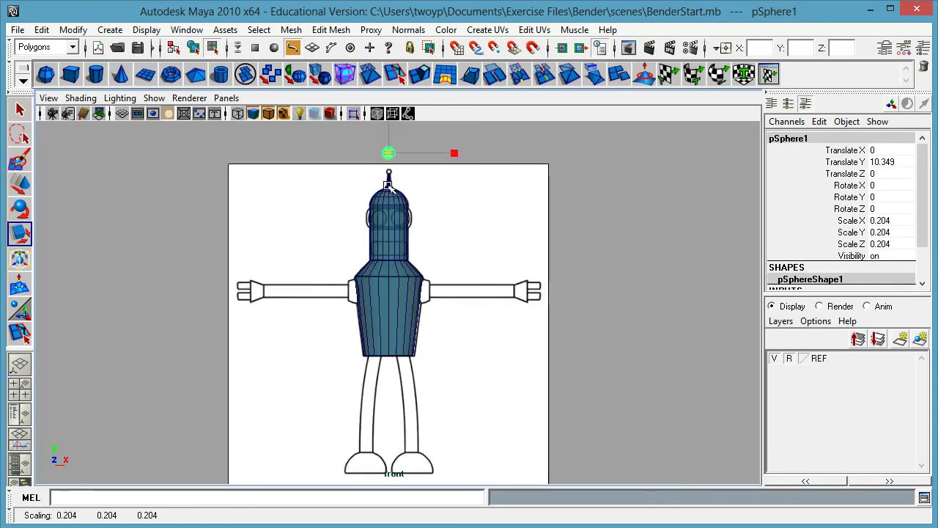
Step: Fit the sphere to the antenna's tip by scaling it uniformly to about 0.074 and lowering it to about Y 9.775
key(f)
scroll(436, 262, down, 5)
alt+middle_drag(434, 264, 435, 208)
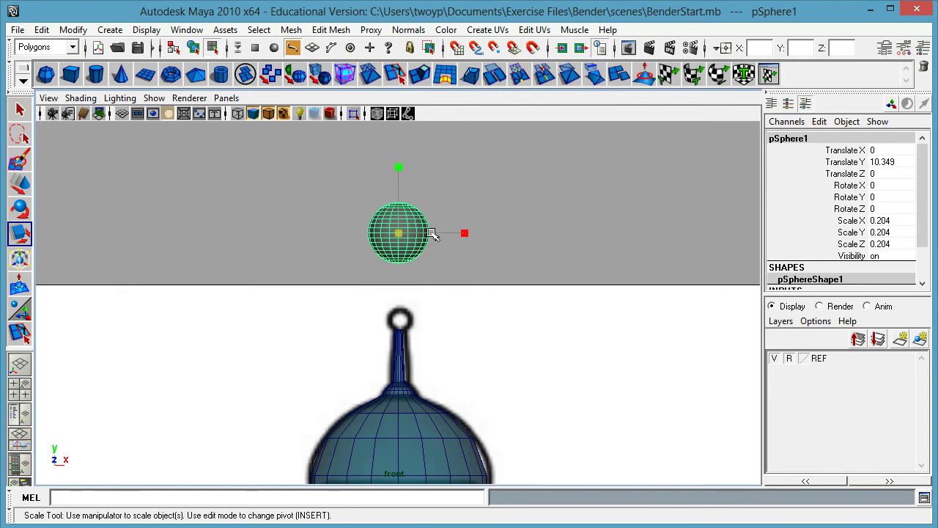
key(w)
drag(408, 177, 409, 255)
key(r)
drag(398, 302, 366, 323)
key(w)
drag(400, 258, 404, 272)
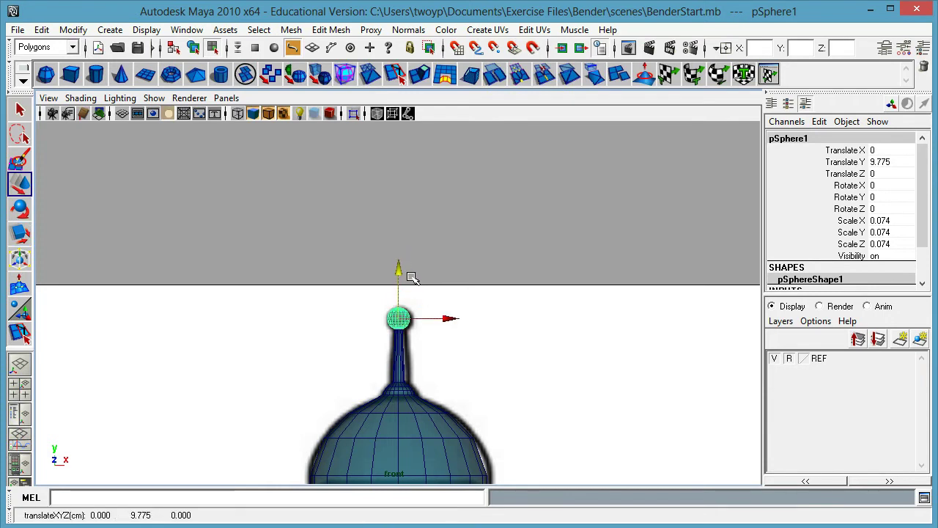
Step: Examine how the antenna ball fits the shaft and the front reference, both up close and from a distance
key(f)
alt+right_drag(500, 308, 481, 304)
alt+middle_drag(485, 292, 490, 251)
alt+right_drag(517, 264, 823, 284)
alt+middle_drag(542, 230, 527, 282)
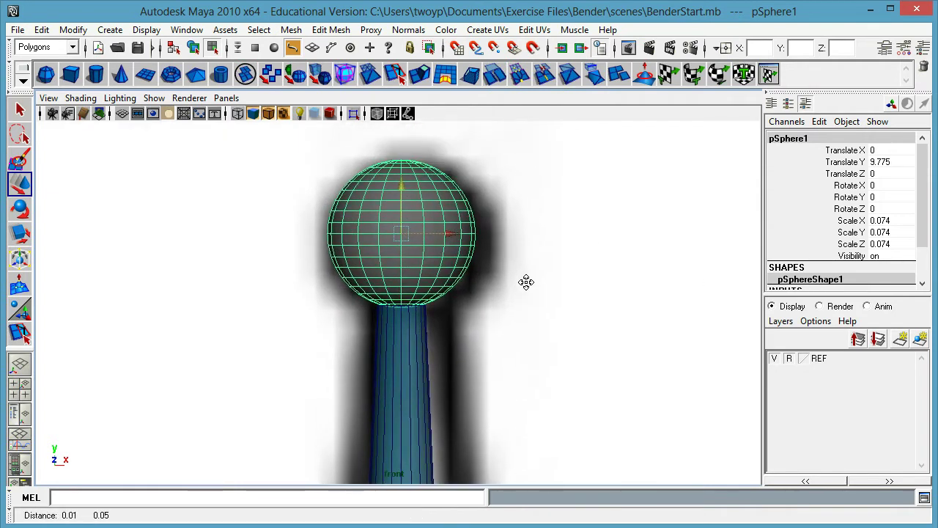
scroll(555, 255, down, 1)
scroll(557, 257, up, 1)
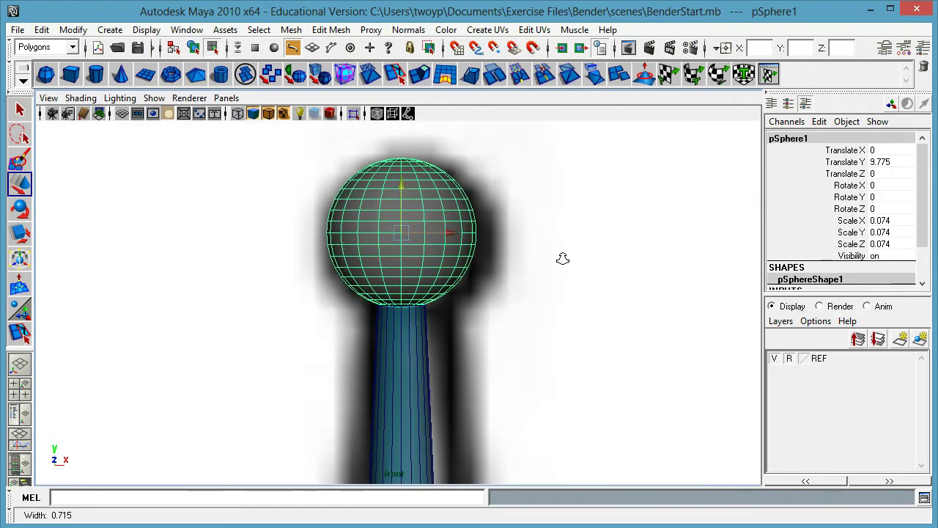
scroll(542, 259, down, 8)
alt+middle_drag(503, 287, 496, 205)
alt+right_drag(477, 245, 417, 251)
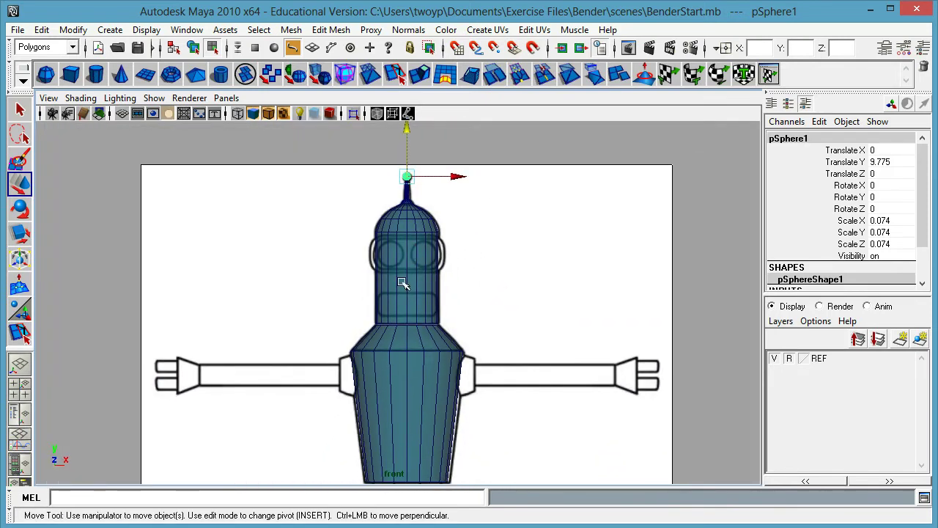
Step: Display wireframe on the shaded model in the perspective view and examine the head and torso from several angles
key(space)
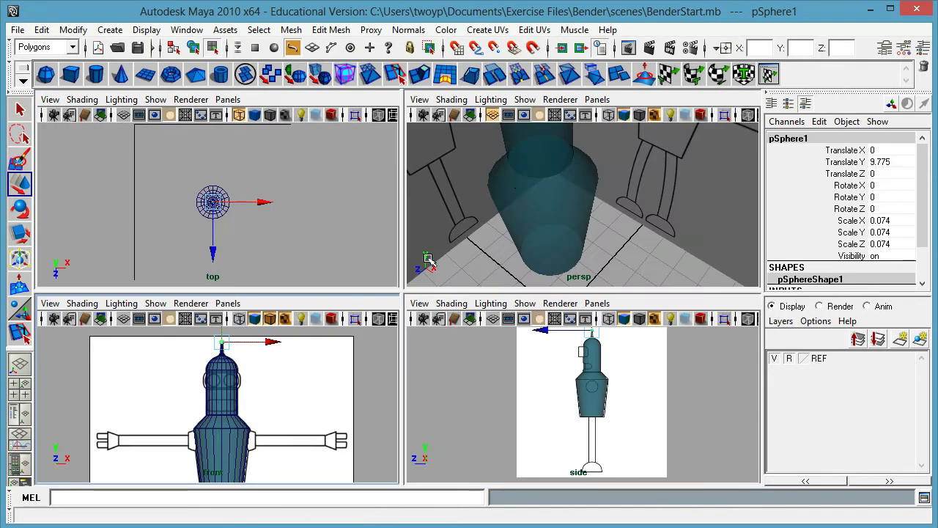
key(space)
scroll(389, 338, down, 2)
alt+right_drag(389, 338, 364, 332)
alt+drag(364, 332, 435, 262)
alt+middle_drag(435, 261, 447, 300)
mouse_move(450, 301)
alt+mouse_down()
mouse_move(580, 301)
mouse_move(429, 314)
mouse_move(440, 308)
alt+mouse_up()
scroll(465, 298, up, 2)
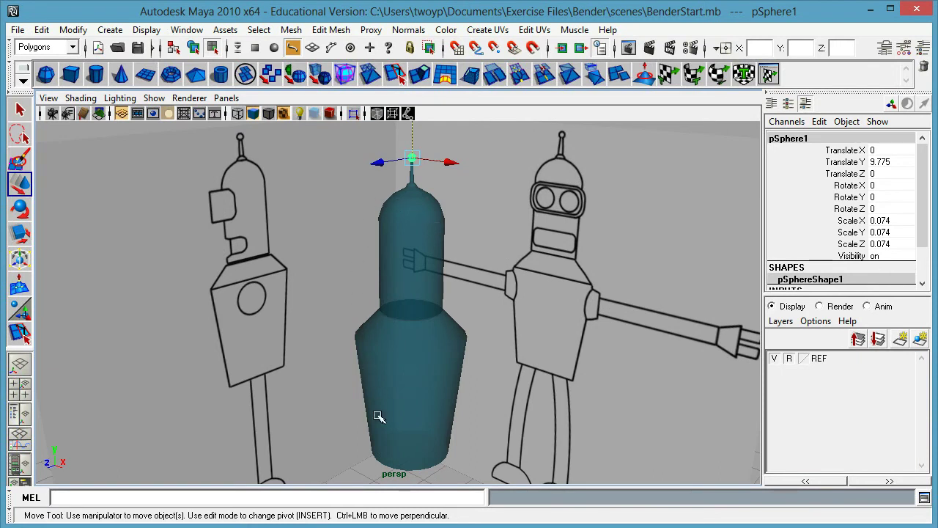
click(268, 119)
mouse_move(718, 256)
alt+mouse_down()
mouse_move(571, 283)
mouse_move(466, 325)
mouse_move(615, 253)
mouse_move(439, 212)
alt+mouse_up()
mouse_move(464, 235)
alt+mouse_down()
mouse_move(439, 217)
mouse_move(446, 235)
alt+mouse_up()
alt+middle_drag(446, 235, 455, 321)
alt+right_drag(317, 290, 437, 256)
alt+middle_drag(438, 245, 440, 276)
alt+drag(435, 285, 479, 284)
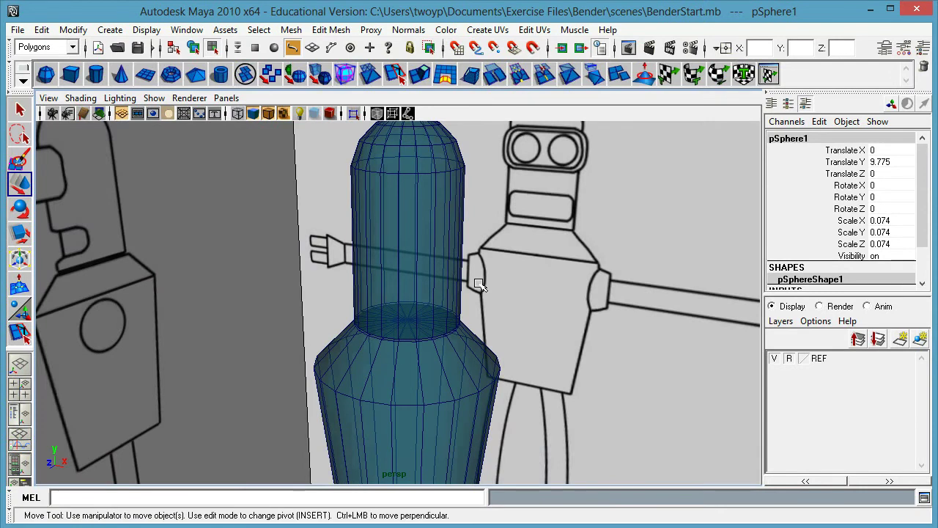
Step: Insert two edge loops around the head in the side view, aligned with the visor outline's upper and lower edges
key(space)
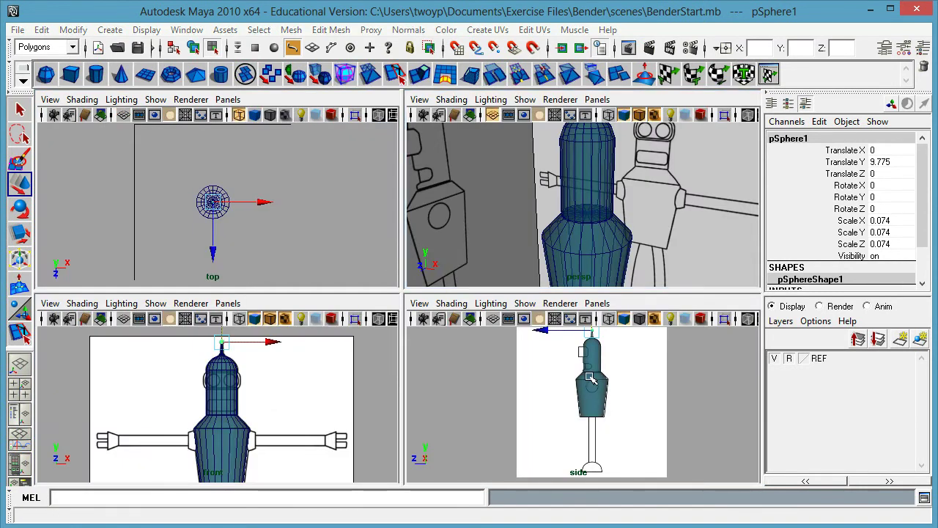
key(space)
alt+middle_drag(293, 207, 296, 281)
alt+right_drag(295, 281, 901, 245)
alt+middle_drag(617, 252, 431, 274)
key(F10)
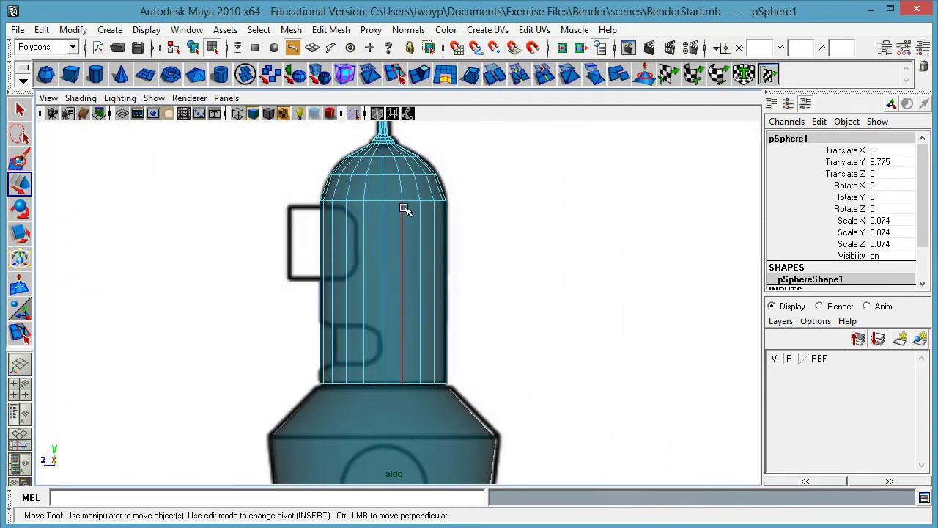
click(333, 30)
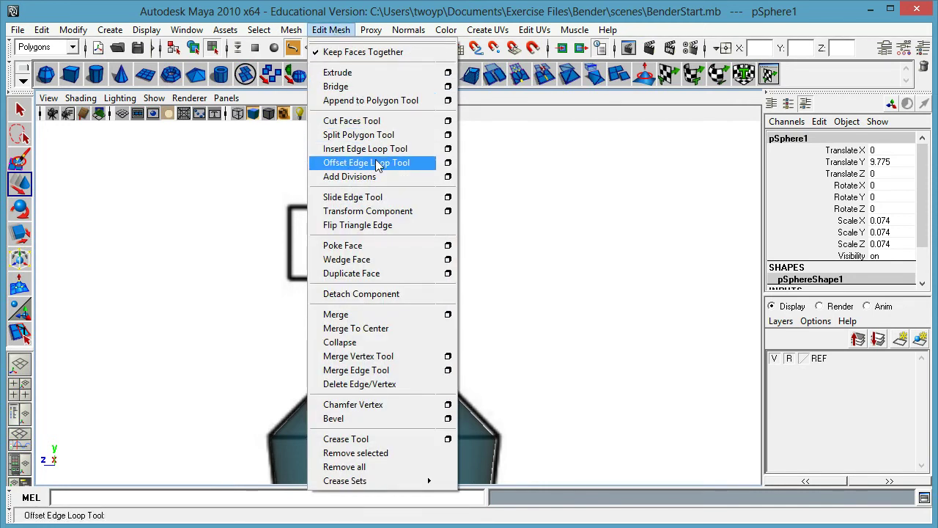
click(417, 151)
alt+right_drag(315, 234, 650, 227)
alt+middle_drag(323, 202, 358, 255)
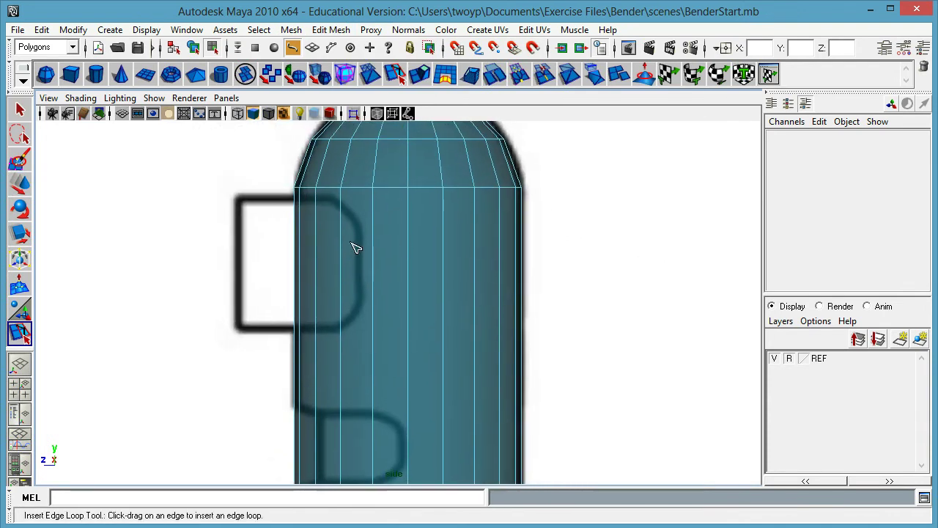
click(347, 200)
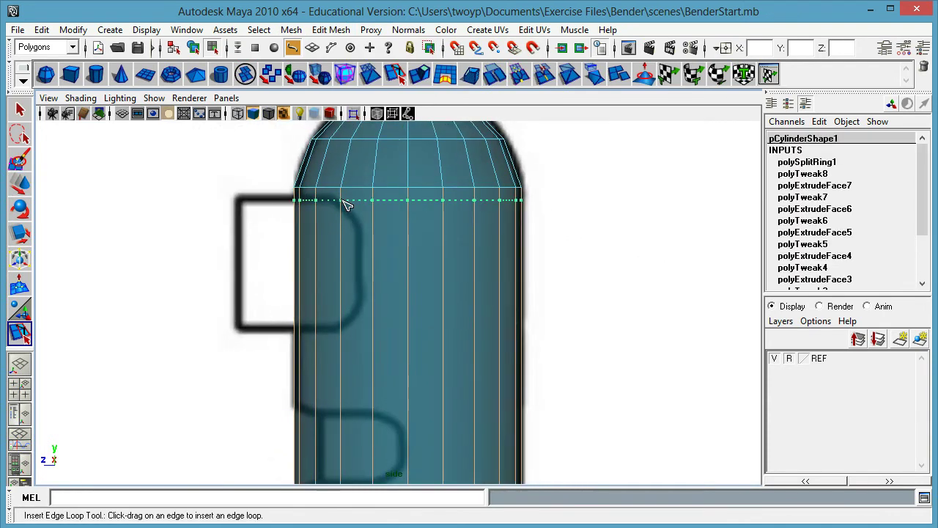
drag(343, 199, 312, 203)
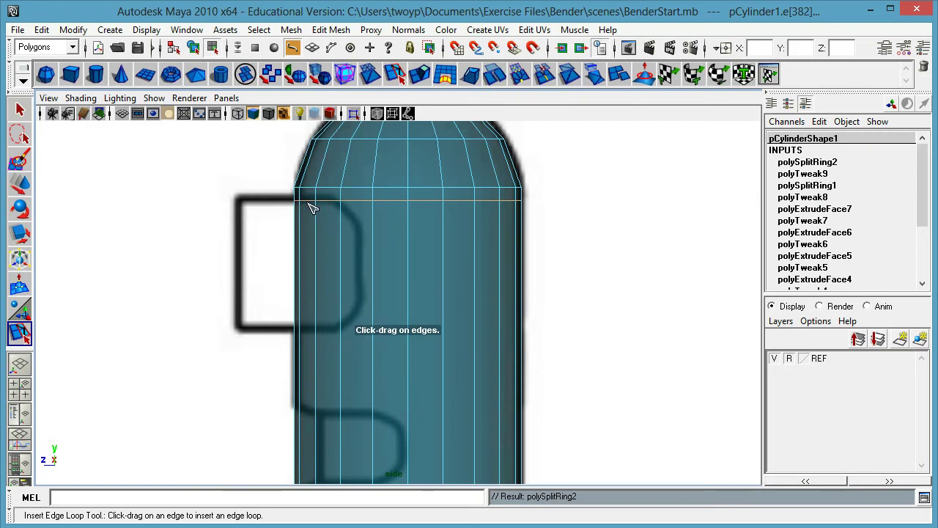
click(321, 333)
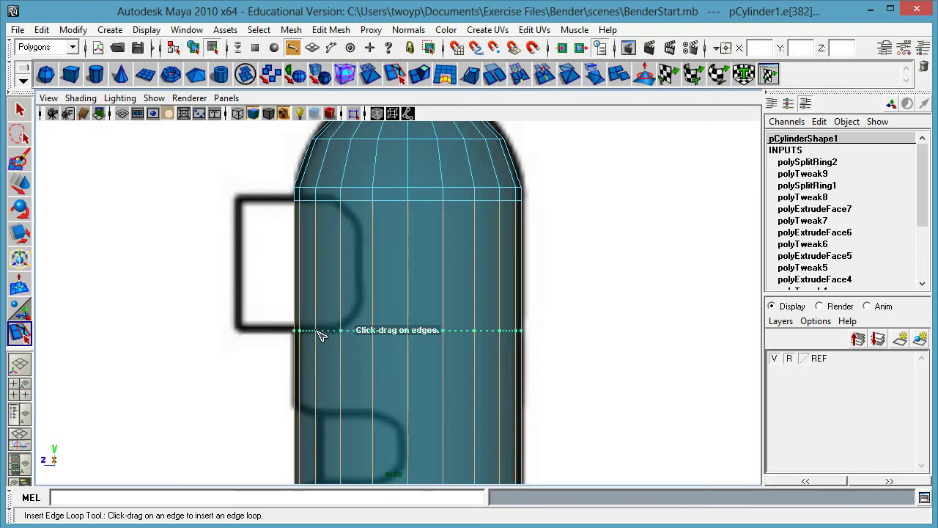
Step: Insert two edge loops around the lower head, just above and just below the mouth outline
alt+middle_drag(443, 342, 454, 293)
alt+right_drag(502, 299, 464, 303)
alt+middle_drag(465, 303, 467, 277)
scroll(350, 303, up, 5)
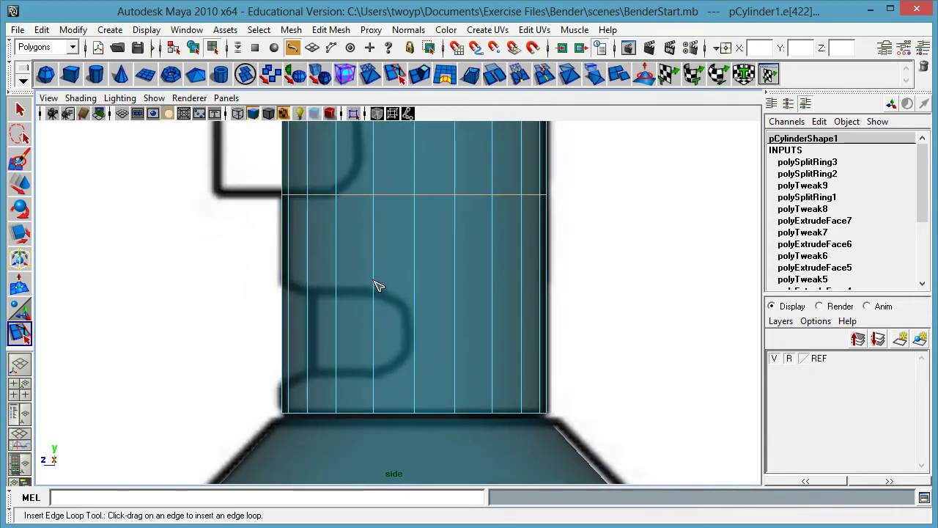
drag(379, 283, 378, 282)
drag(379, 388, 377, 388)
Step: Insert an edge loop just above the base of the head's dome and scale it slightly to smooth the curve
alt+middle_drag(446, 247, 472, 400)
alt+right_drag(396, 258, 528, 227)
alt+middle_drag(528, 227, 535, 315)
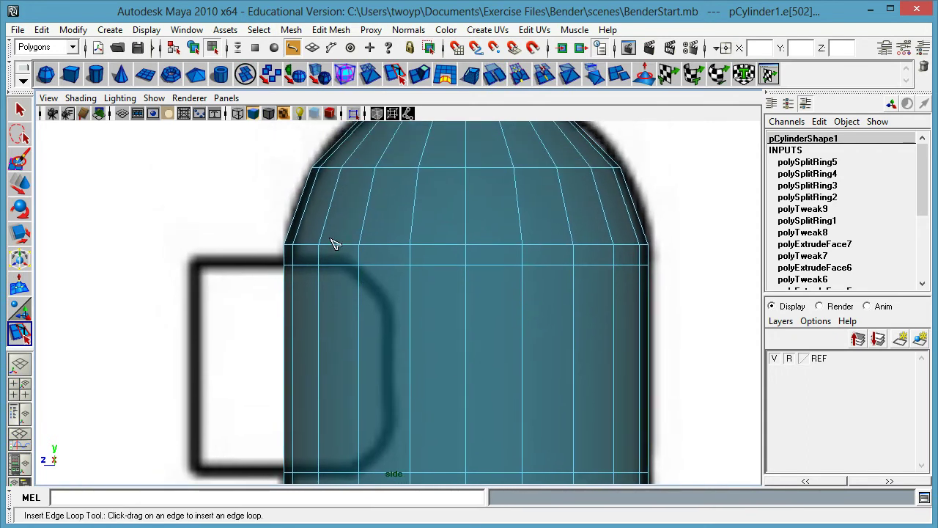
drag(327, 235, 328, 236)
key(r)
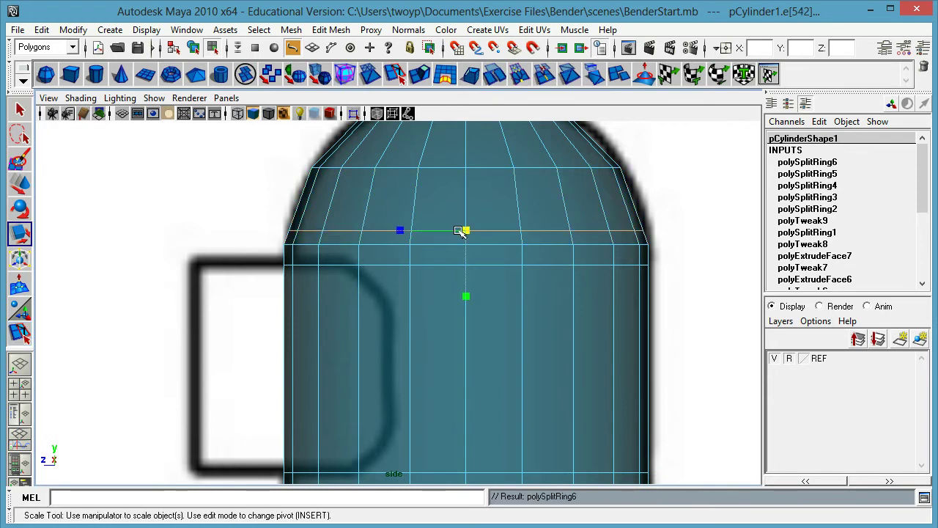
drag(469, 233, 471, 233)
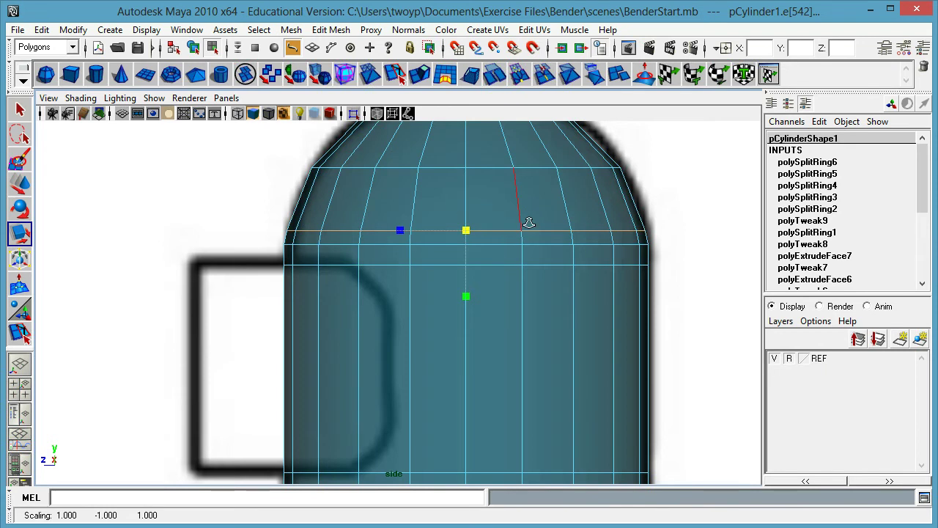
Step: Select the vertical head edge just behind the visor outline and scale it shorter vertically to taper the visor area's corners
scroll(506, 223, down, 5)
alt+middle_drag(475, 244, 460, 184)
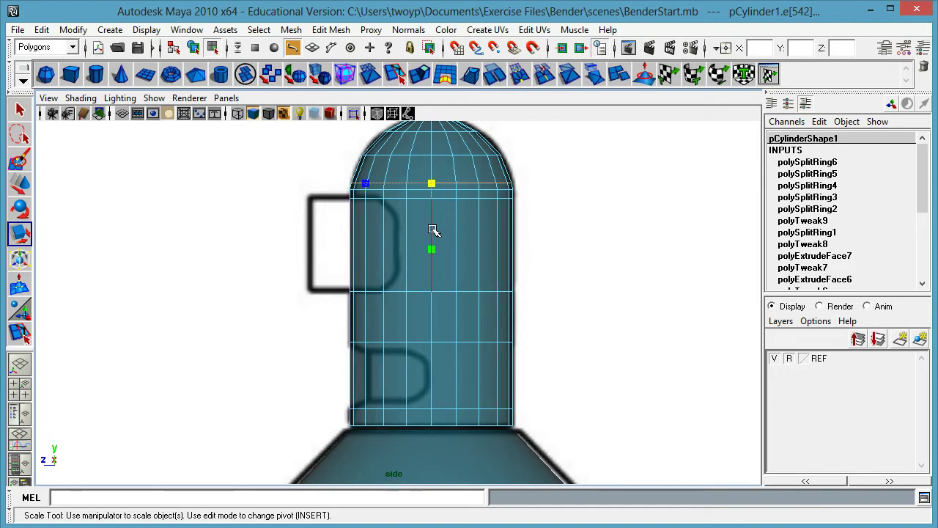
key(q)
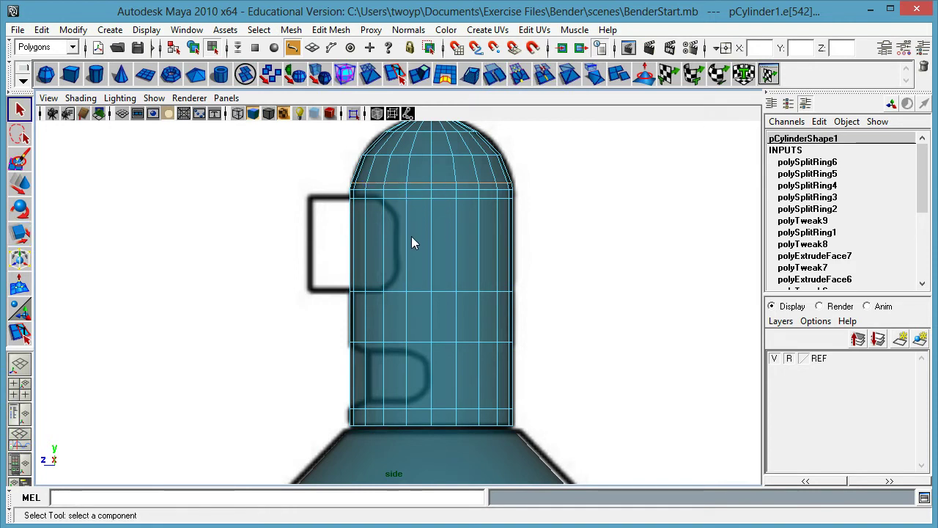
alt+right_drag(350, 239, 615, 242)
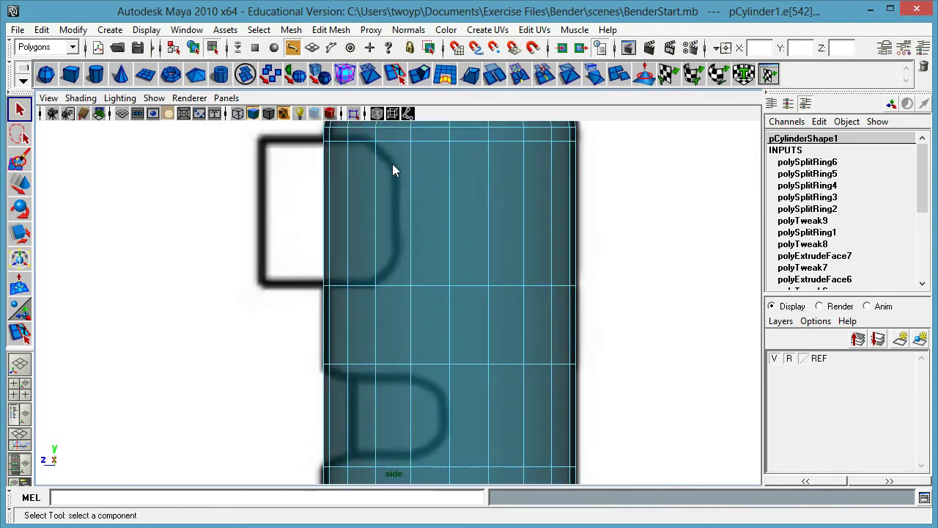
drag(429, 228, 429, 228)
alt+middle_drag(423, 207, 418, 256)
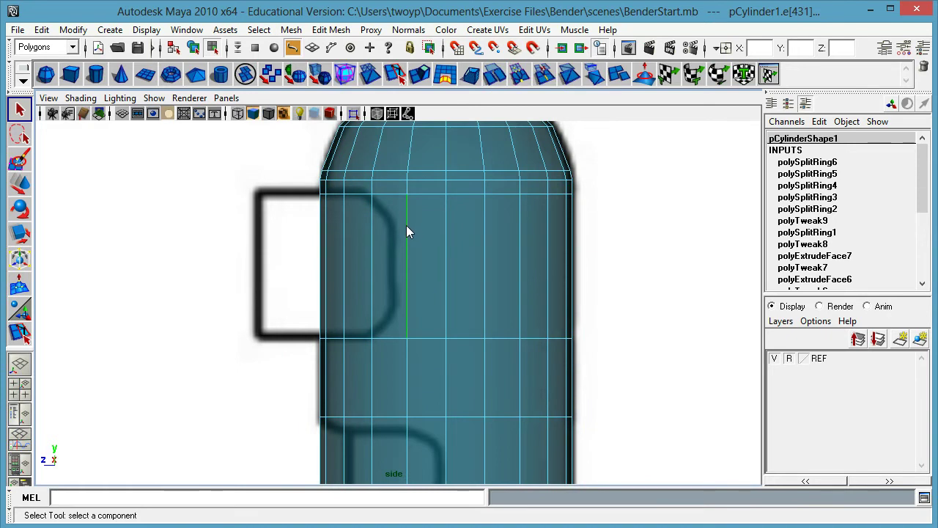
click(407, 245)
key(space)
alt+drag(630, 209, 659, 198)
key(space)
alt+drag(344, 345, 502, 271)
alt+middle_drag(502, 271, 280, 300)
alt+drag(280, 306, 385, 305)
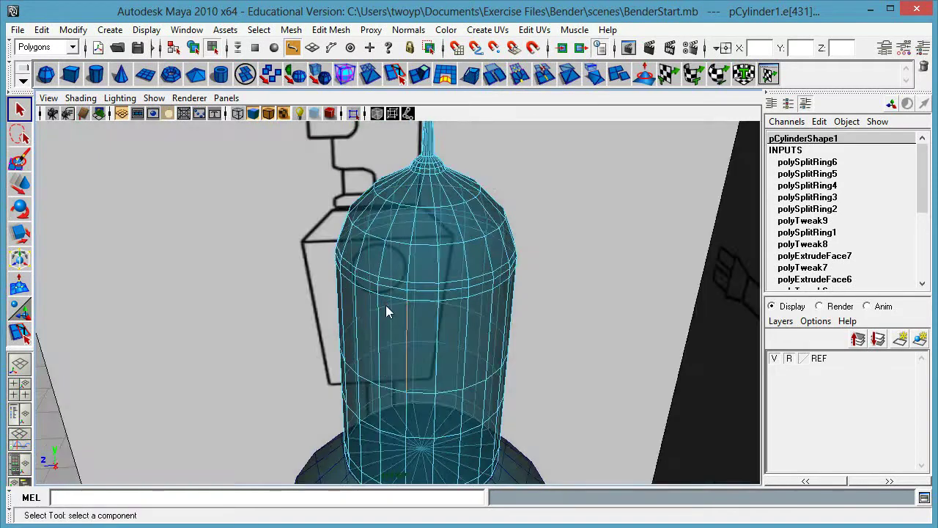
key(space)
key(space)
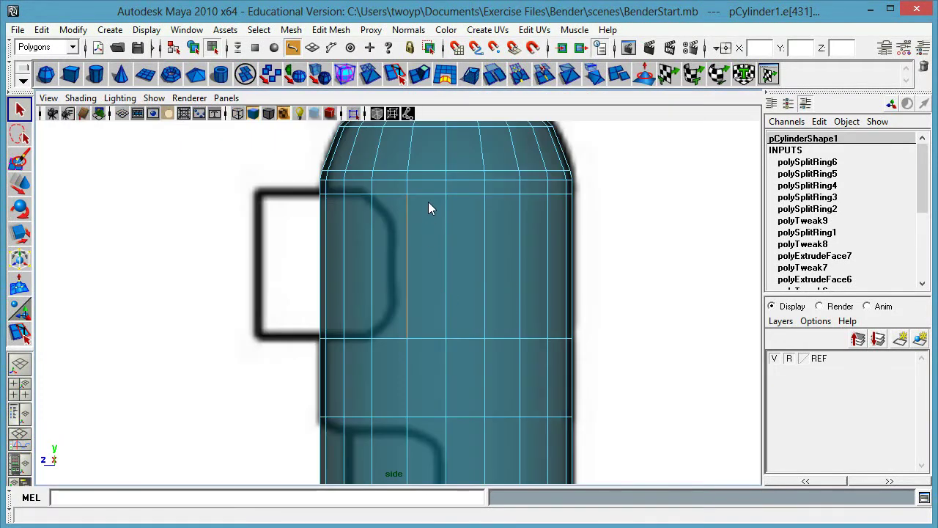
key(r)
click(408, 202)
drag(408, 201, 407, 218)
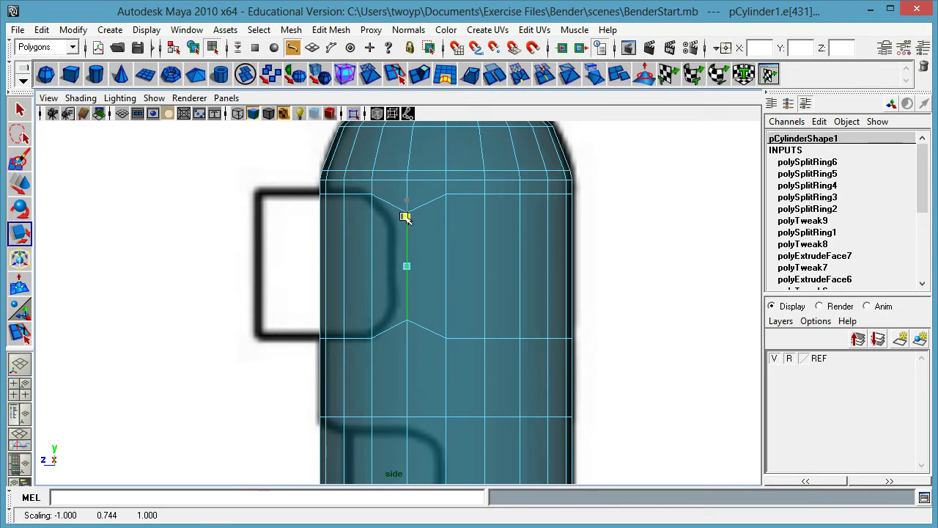
drag(405, 217, 406, 219)
alt+middle_drag(467, 239, 473, 194)
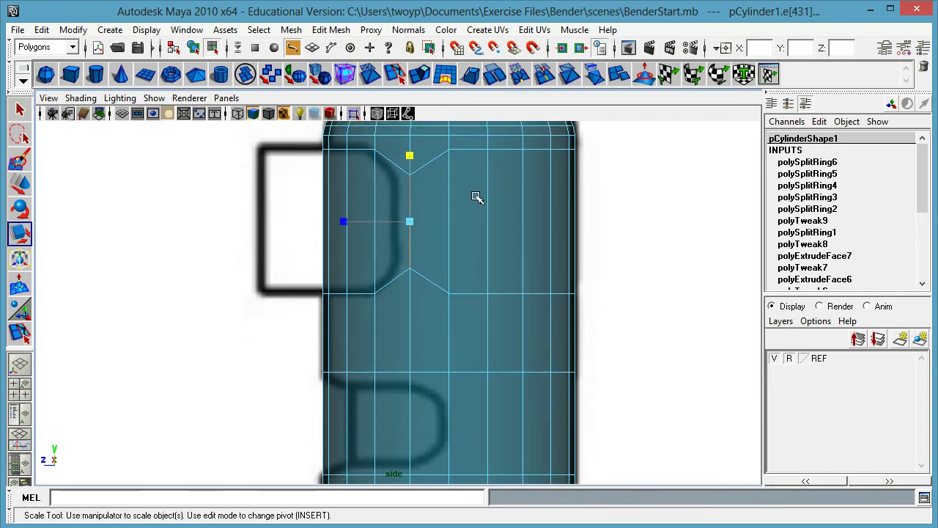
Step: Switch the head to face selection in the perspective view and select the tapered face at one side of the visor area
key(space)
key(space)
alt+drag(408, 336, 505, 303)
alt+right_drag(506, 304, 562, 292)
alt+drag(558, 291, 464, 305)
right_drag(466, 265, 465, 310)
click(464, 310)
alt+drag(464, 310, 433, 321)
click(420, 328)
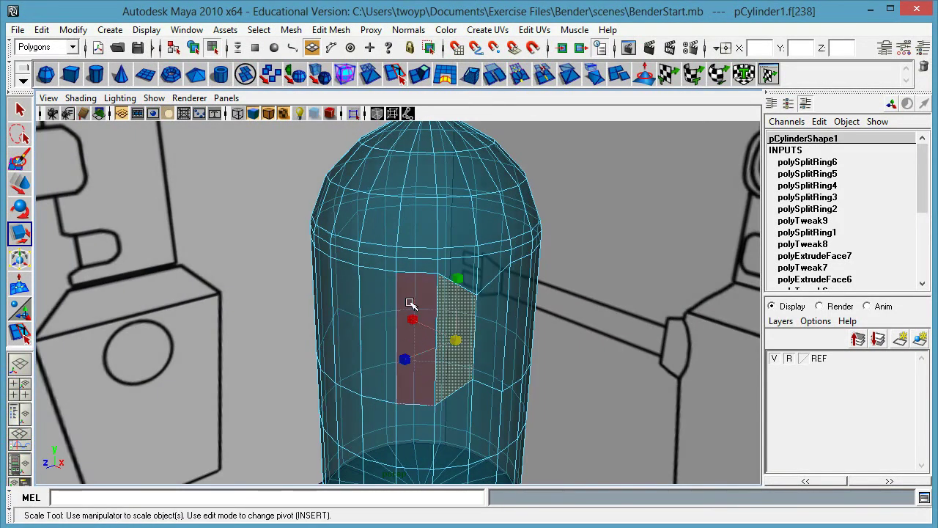
key(q)
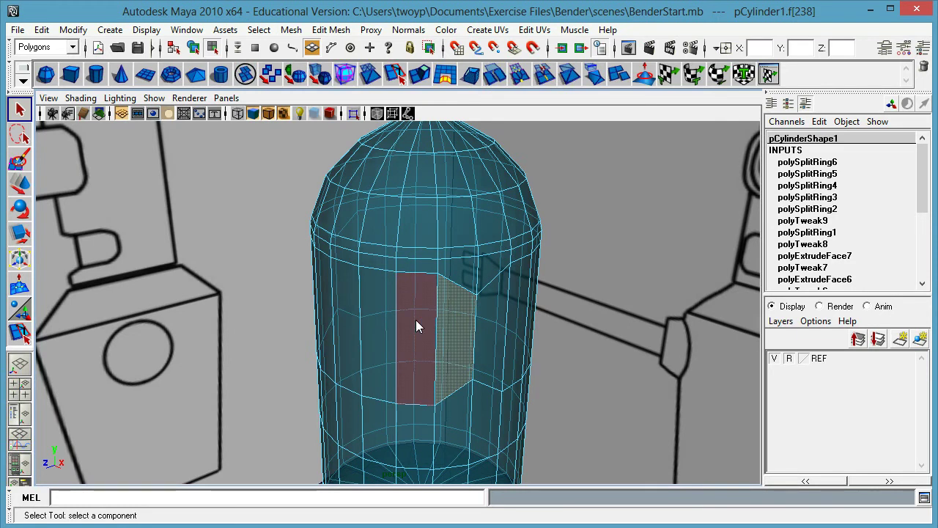
click(616, 303)
click(462, 318)
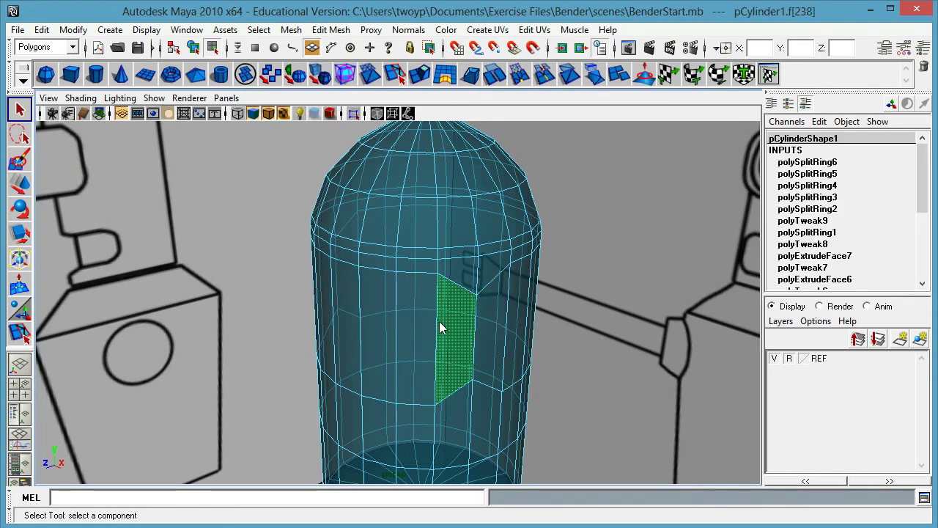
Step: Add the remaining faces of the visor band around the front of the head to the selection, ending at the opposite tapered face
shift+click(420, 314)
shift+click(380, 313)
shift+click(350, 313)
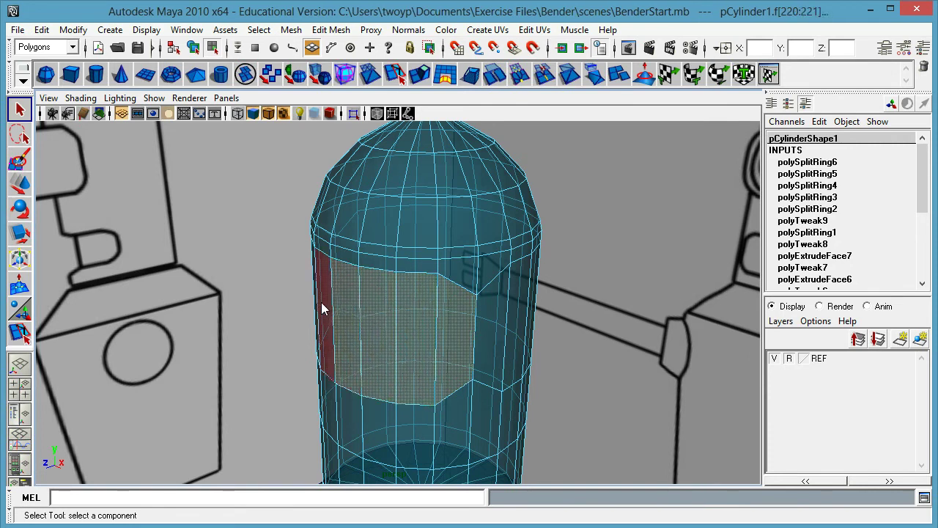
shift+click(323, 310)
alt+drag(341, 331, 419, 345)
shift+click(401, 321)
shift+click(356, 315)
shift+click(323, 315)
mouse_move(588, 315)
alt+mouse_down()
mouse_move(491, 319)
mouse_move(366, 298)
mouse_move(446, 318)
mouse_move(377, 318)
mouse_move(577, 314)
mouse_move(557, 324)
mouse_move(404, 325)
mouse_move(592, 321)
alt+mouse_up()
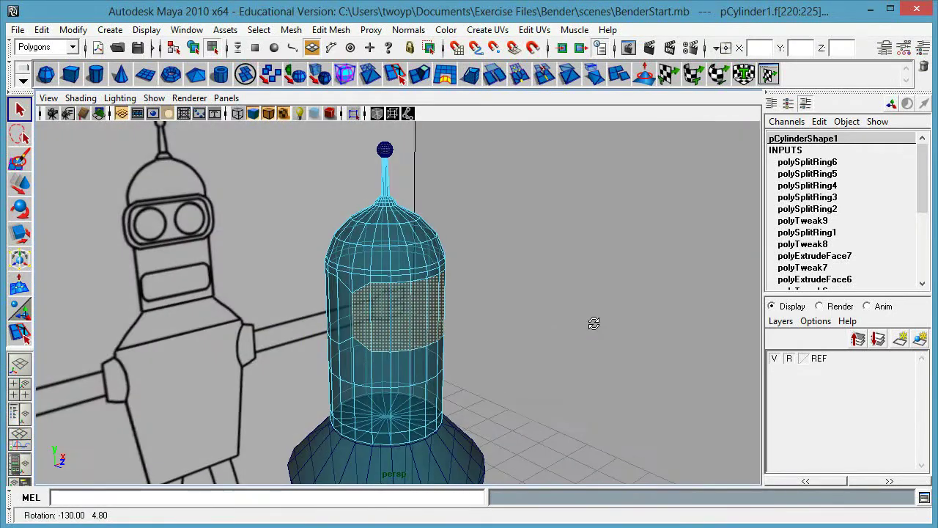
Step: Extrude the selected visor faces and move them forward out of the head
click(429, 74)
alt+drag(628, 372, 571, 338)
alt+right_drag(570, 338, 714, 334)
alt+middle_drag(618, 304, 614, 241)
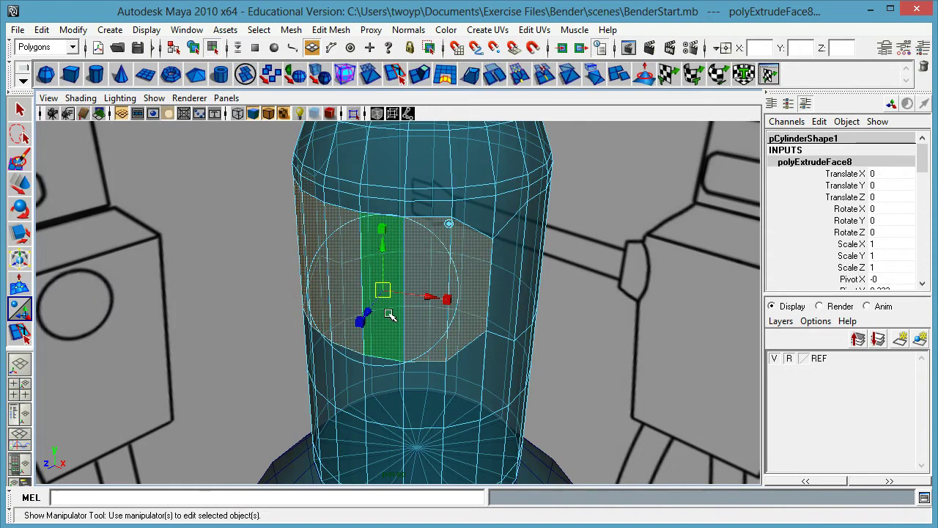
key(w)
drag(327, 277, 292, 284)
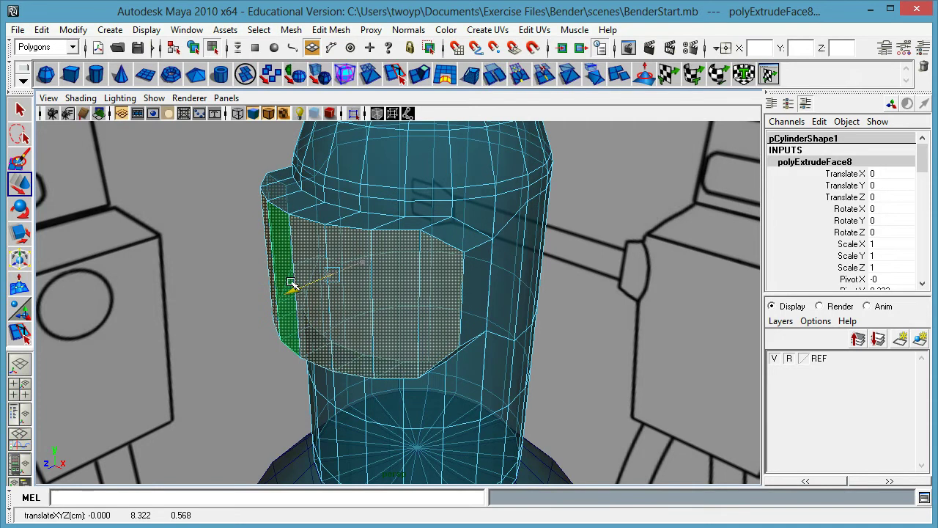
alt+drag(363, 239, 426, 282)
alt+drag(505, 366, 435, 335)
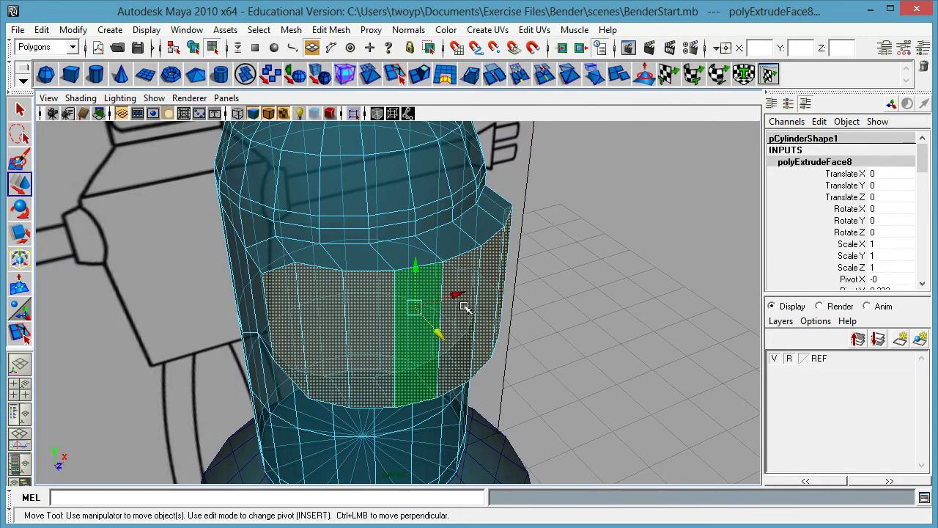
Step: Scale the extruded visor faces down along Z to partly flatten their front curve
alt+drag(643, 213, 339, 241)
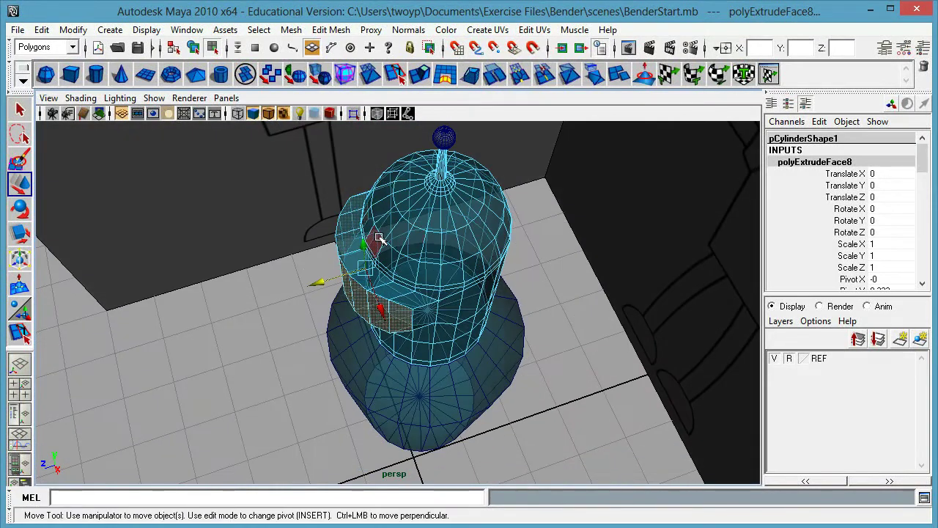
key(r)
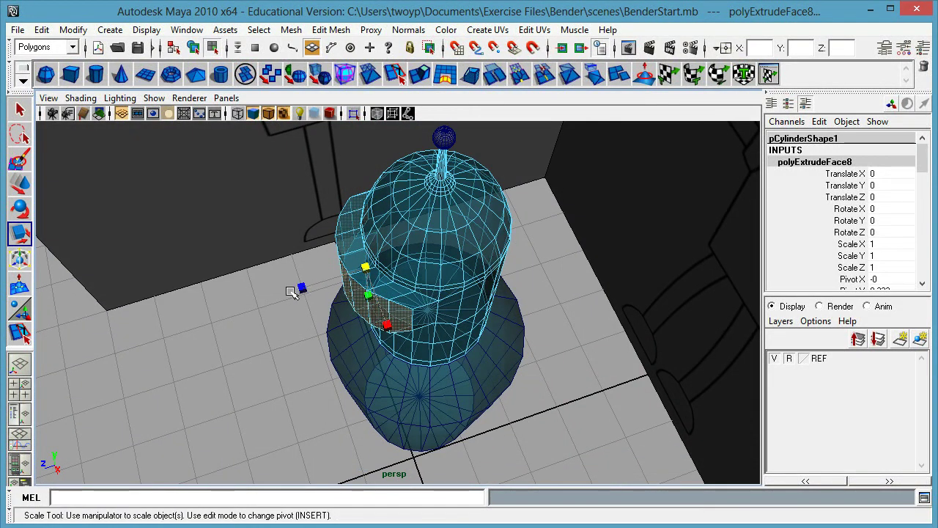
middle_drag(301, 288, 352, 293)
alt+right_drag(351, 292, 220, 291)
alt+drag(293, 308, 418, 220)
alt+right_drag(419, 220, 599, 232)
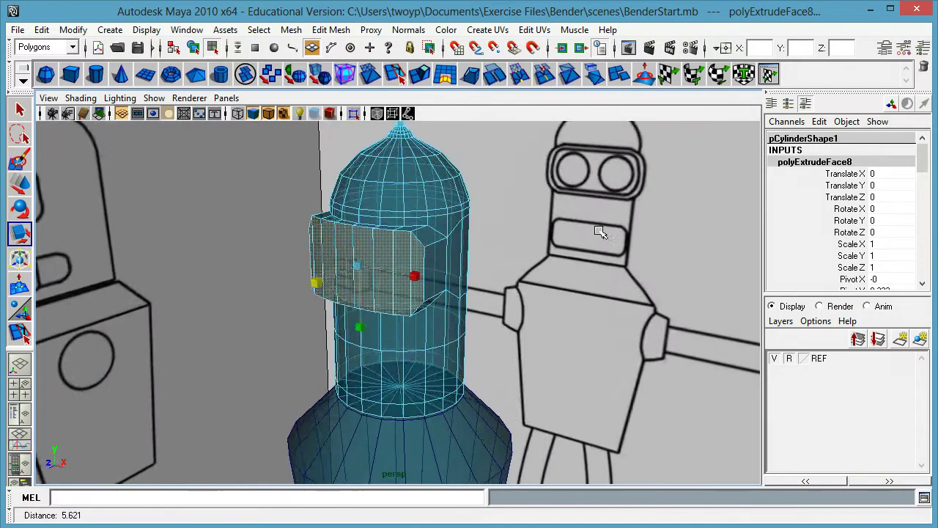
alt+drag(600, 232, 347, 310)
alt+right_drag(347, 310, 360, 310)
alt+drag(359, 310, 505, 269)
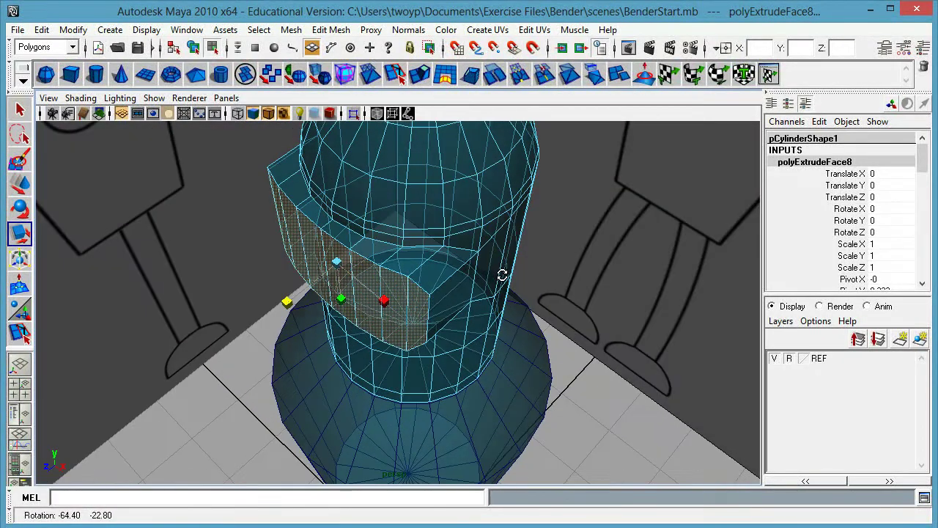
Step: Extrude the visor's front faces again, moving them farther forward and scaling them nearly flat along Z
click(422, 79)
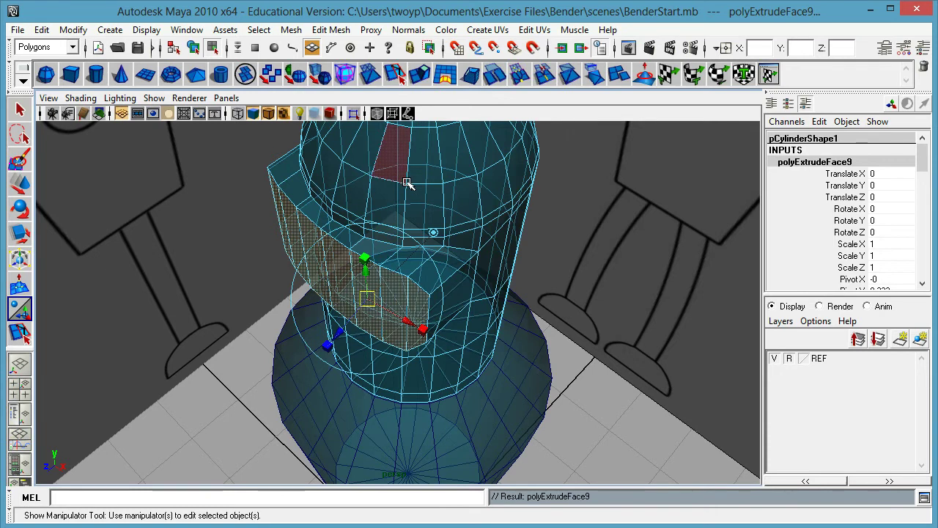
key(w)
drag(301, 292, 312, 324)
key(r)
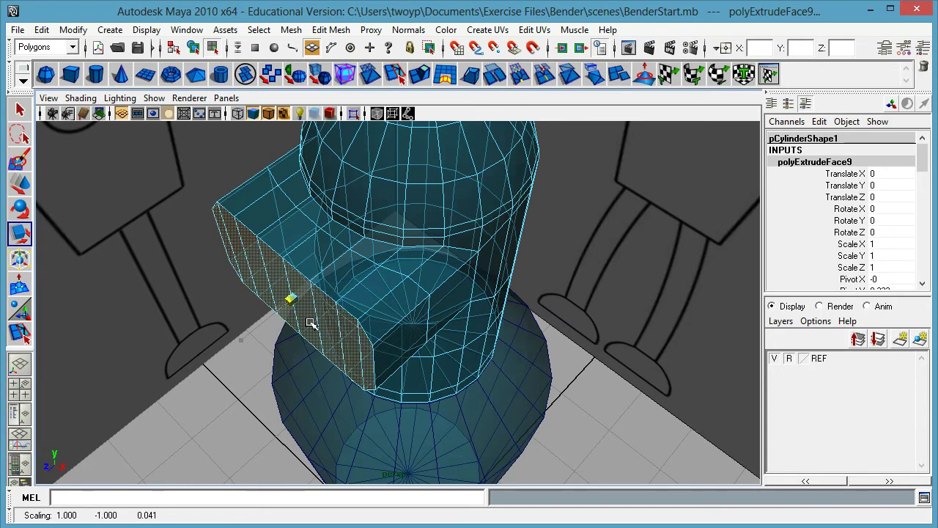
drag(311, 321, 313, 322)
alt+drag(578, 404, 476, 338)
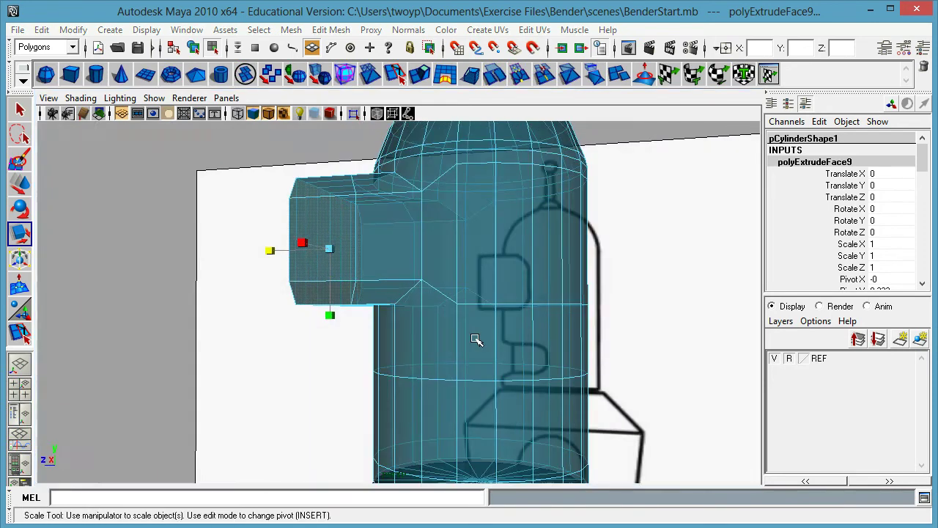
Step: Adjust the visor's flat front faces along Z in the side view to match the front edge of the reference outline
key(space)
key(space)
alt+middle_drag(353, 259, 392, 356)
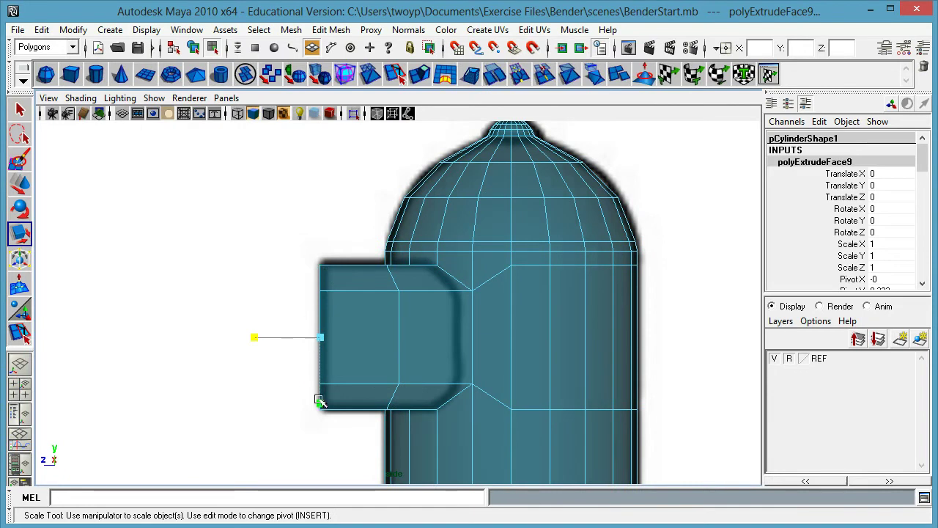
key(w)
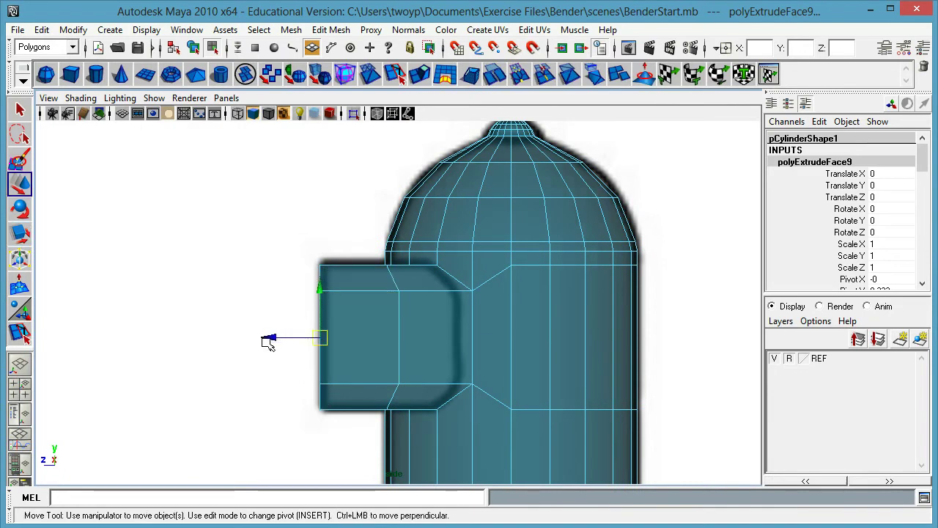
drag(301, 342, 284, 338)
key(ctrl+z)
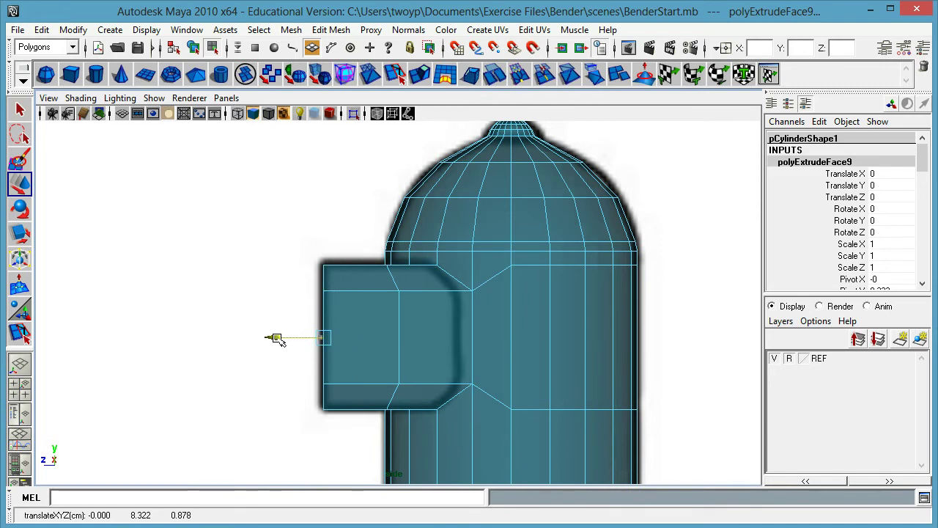
Step: Insert a horizontal edge loop around the head through the middle of the visor
key(space)
key(space)
alt+drag(338, 313, 513, 271)
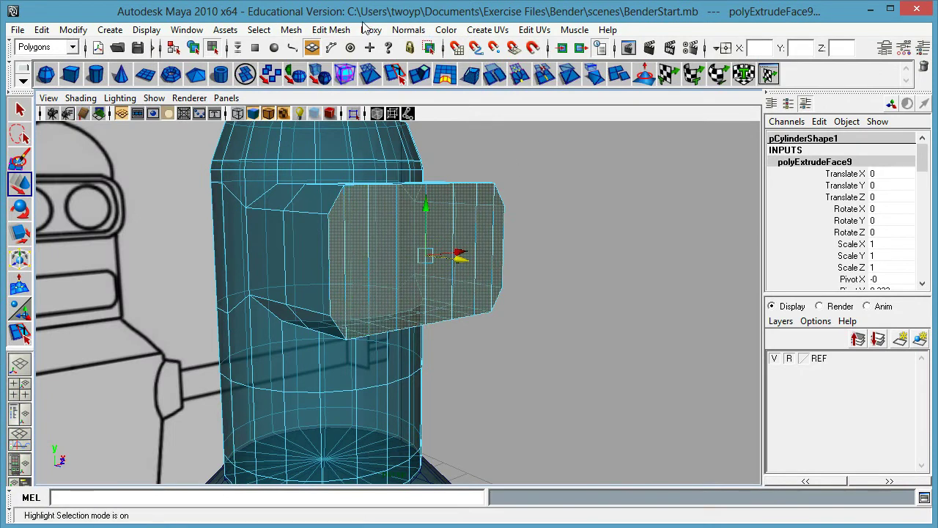
click(336, 30)
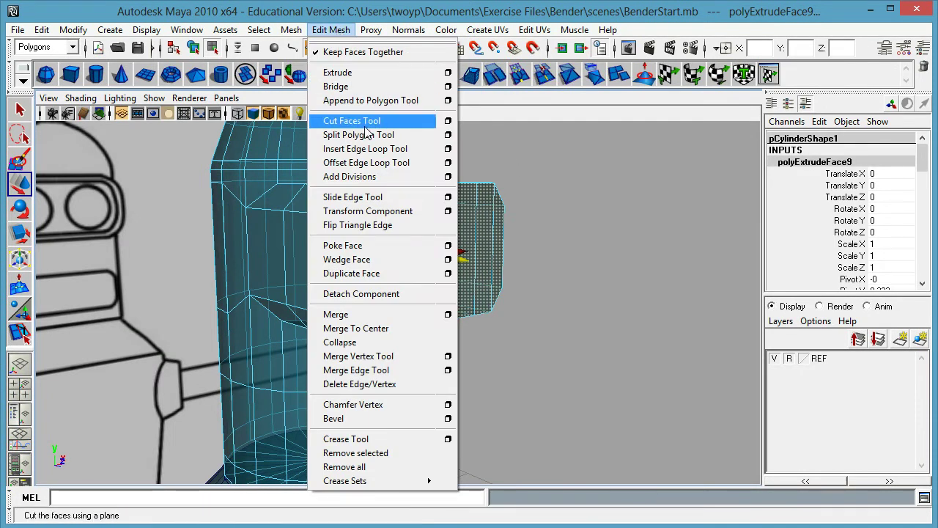
click(375, 149)
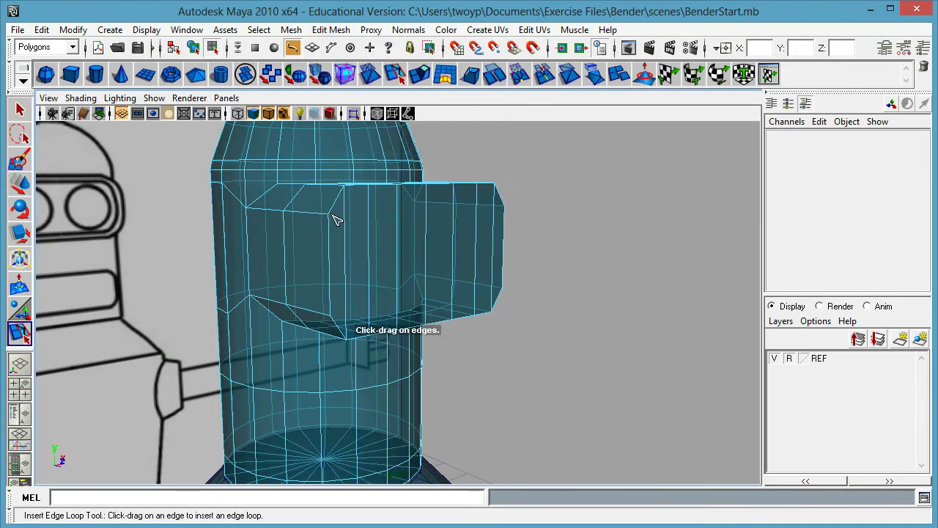
drag(332, 268, 390, 204)
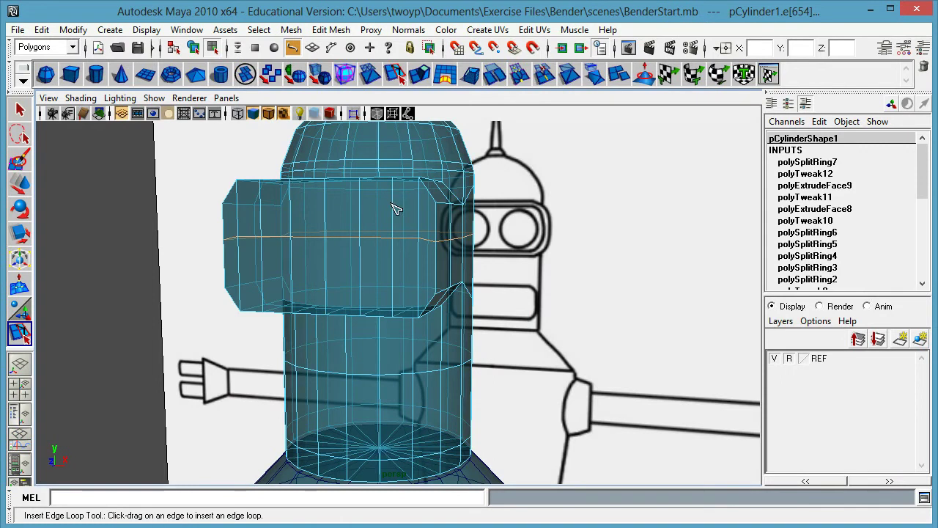
key(ctrl+z)
key(ctrl+z)
drag(440, 247, 446, 249)
alt+drag(512, 250, 422, 258)
alt+drag(432, 269, 578, 250)
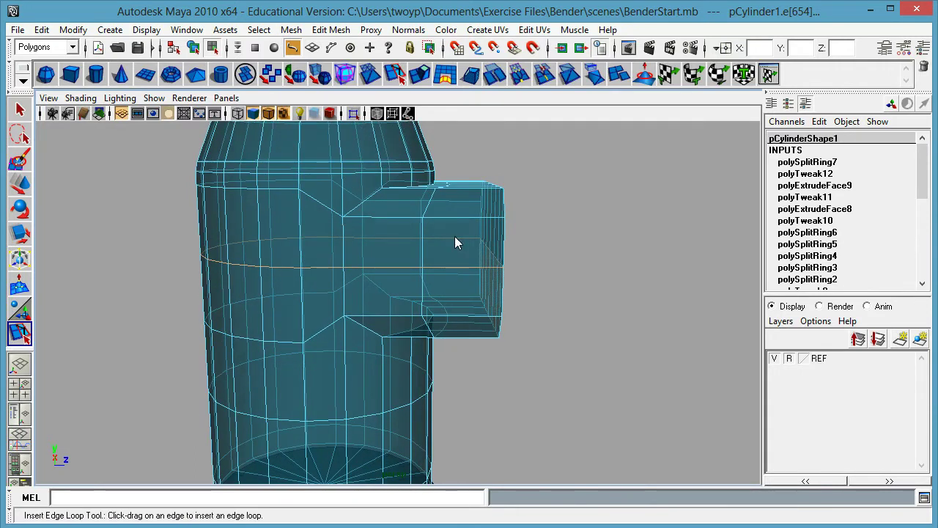
Step: Deselect the new loop's edges around the rear of the head and scale the remaining visor edges wider along X
key(q)
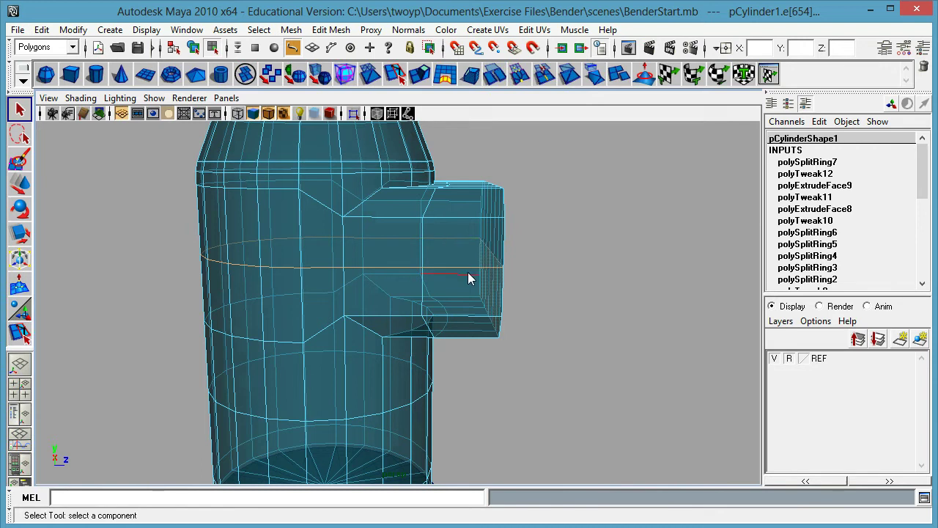
drag(140, 200, 393, 327)
mouse_move(577, 306)
alt+mouse_down()
mouse_move(565, 282)
mouse_move(603, 282)
mouse_move(675, 328)
mouse_move(450, 308)
mouse_move(561, 313)
mouse_move(513, 316)
mouse_move(483, 339)
mouse_move(514, 326)
mouse_move(498, 324)
alt+mouse_up()
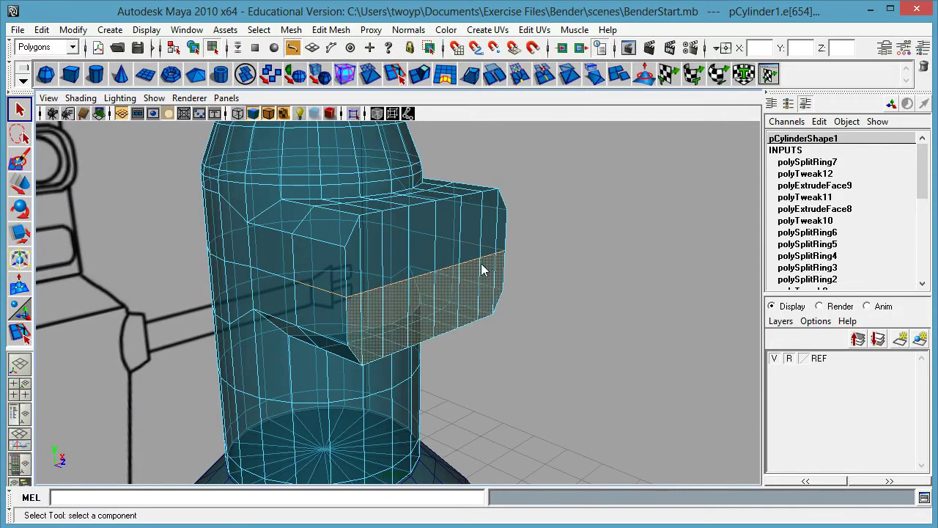
alt+drag(395, 299, 218, 296)
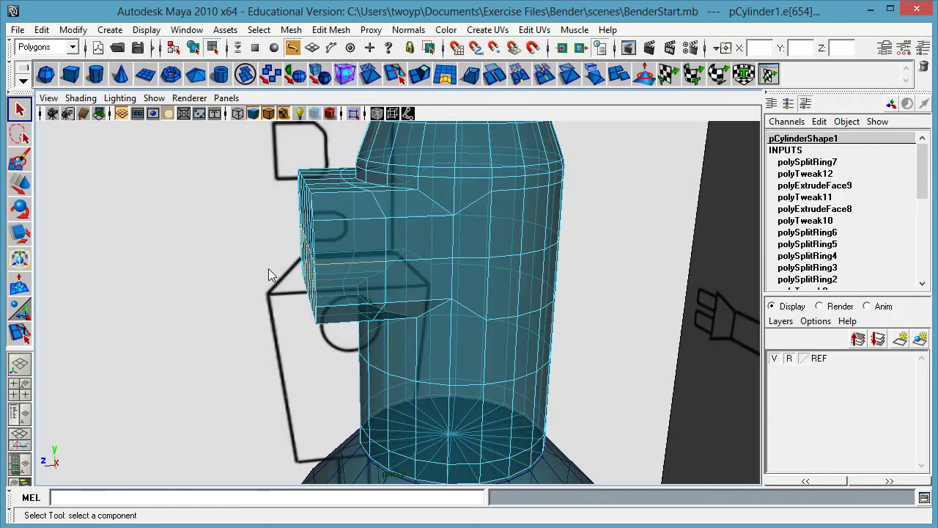
alt+drag(300, 224, 508, 247)
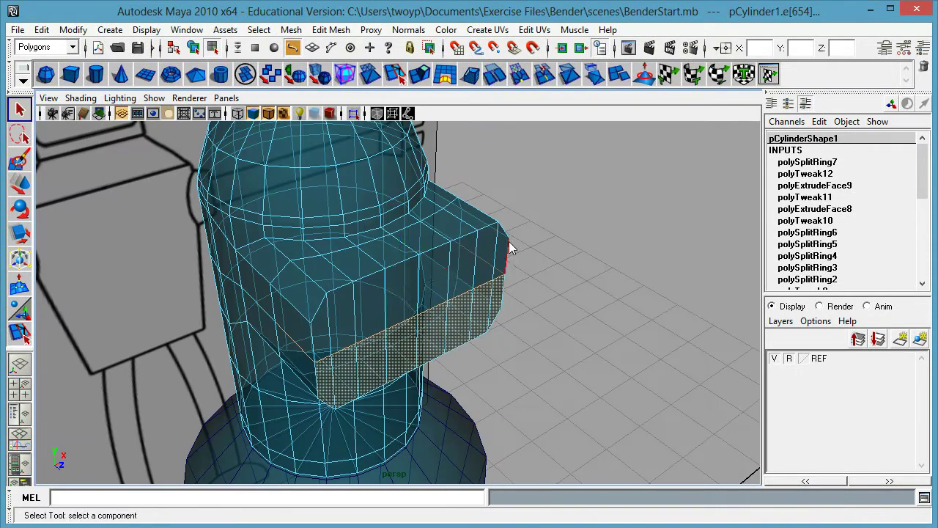
key(r)
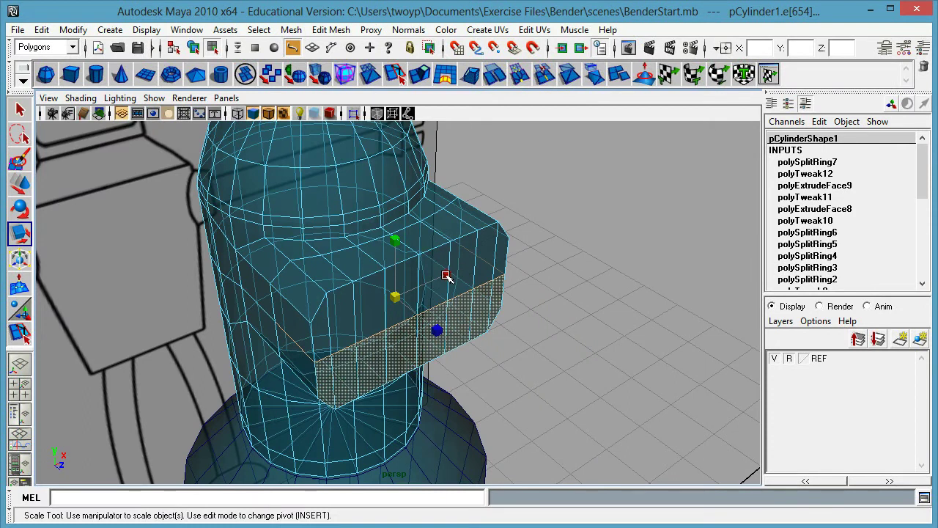
mouse_move(446, 275)
mouse_down()
mouse_move(425, 279)
mouse_move(450, 272)
mouse_up()
alt+drag(465, 308, 433, 289)
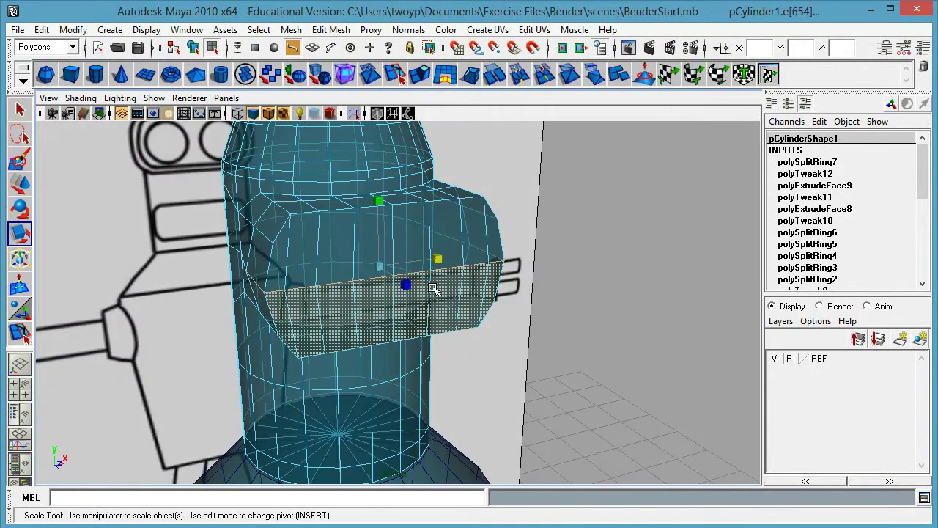
Step: Clear the edge selection and inspect the widened visor from the front and the side
key(q)
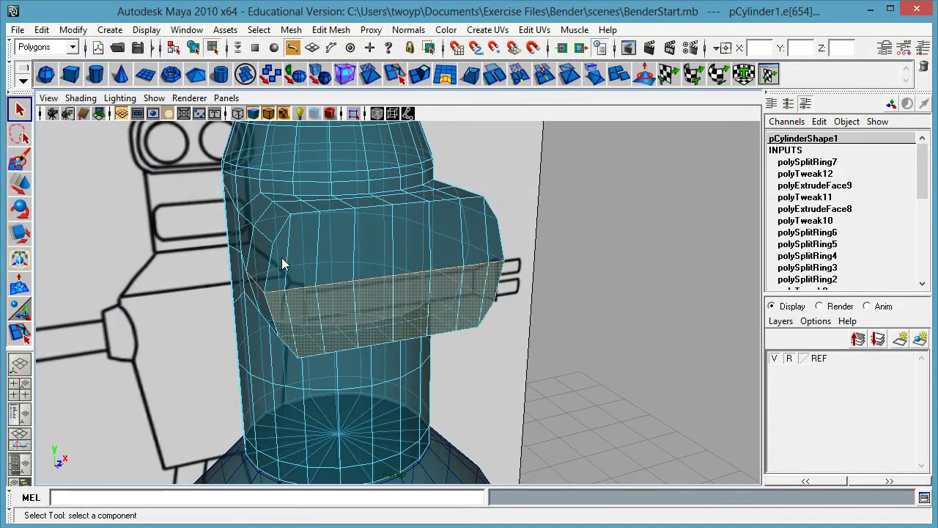
alt+drag(528, 278, 605, 272)
click(606, 272)
alt+drag(482, 275, 515, 293)
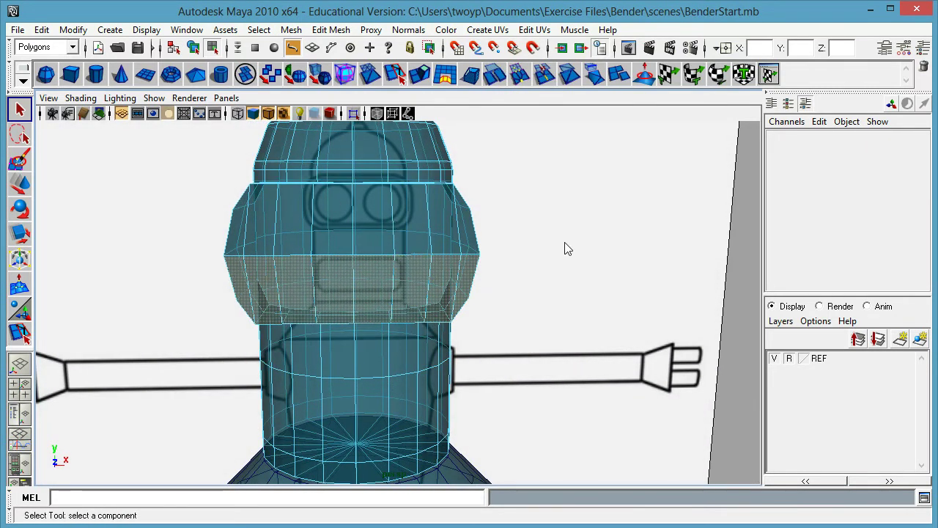
alt+drag(469, 244, 583, 257)
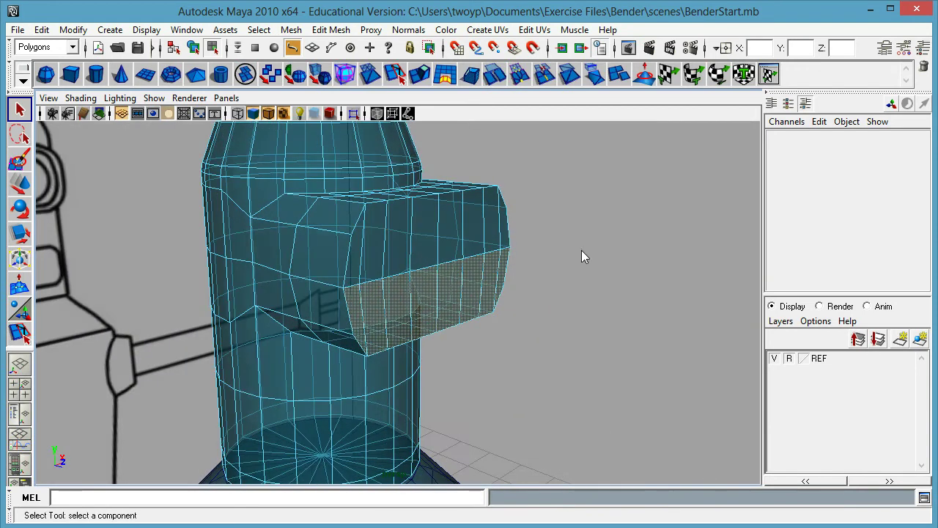
Step: Return the head to object mode and select the whole mesh to check the visor shape
alt+drag(392, 254, 356, 292)
right_drag(366, 261, 411, 251)
click(411, 251)
alt+drag(498, 326, 599, 323)
click(514, 283)
alt+drag(514, 283, 375, 348)
click(325, 262)
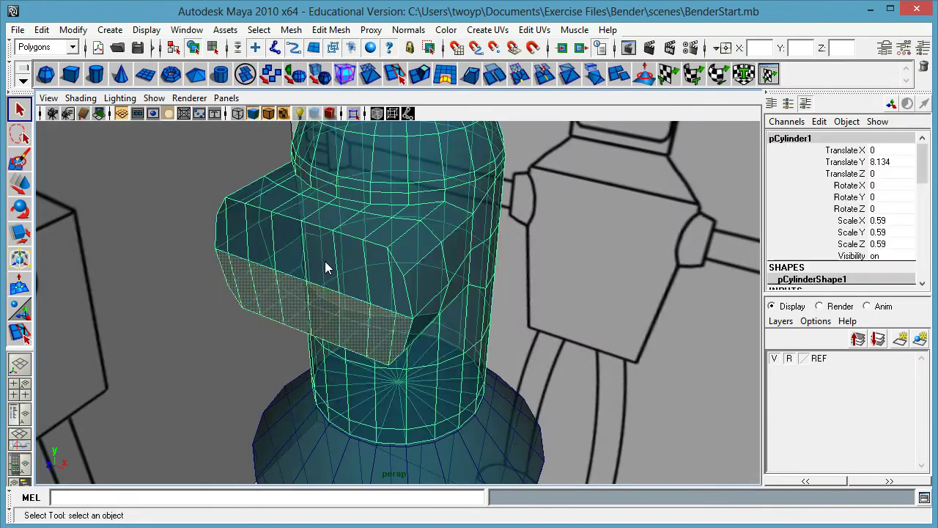
mouse_move(363, 293)
alt+mouse_down()
mouse_move(469, 233)
mouse_move(407, 276)
mouse_move(505, 286)
mouse_move(381, 290)
alt+mouse_up()
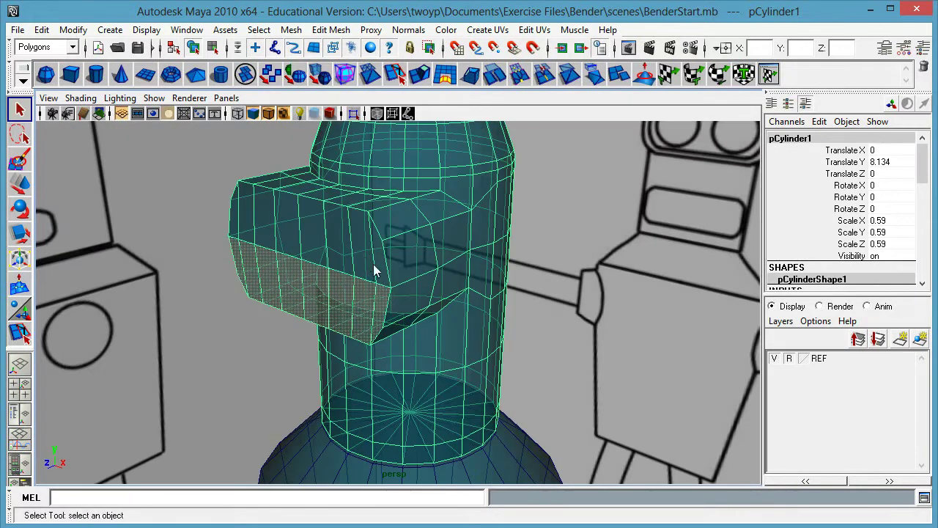
Step: Switch the head to face selection and deselect the faces along the lower front of the visor
alt+drag(305, 272, 442, 266)
alt+right_drag(442, 266, 418, 299)
alt+drag(418, 300, 533, 293)
alt+drag(425, 278, 330, 293)
right_drag(337, 266, 342, 301)
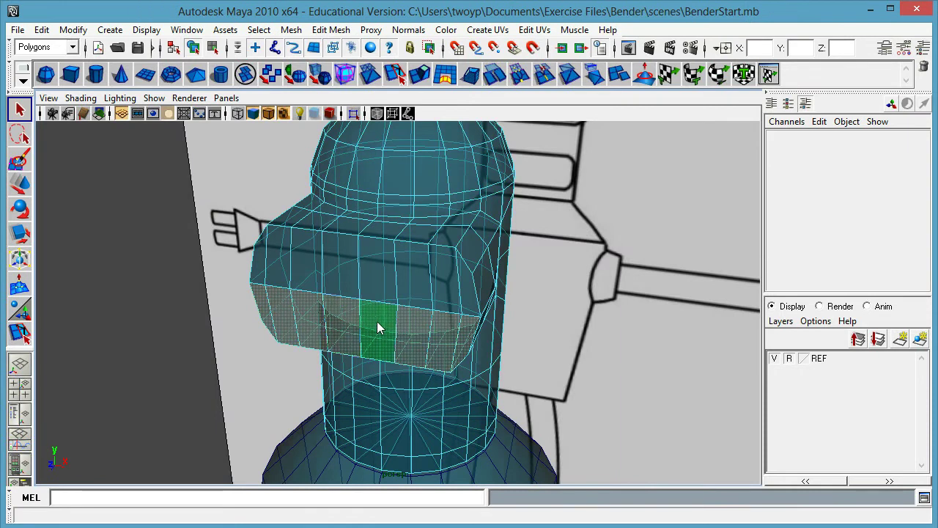
alt+drag(378, 327, 389, 315)
click(382, 313)
shift+click(344, 309)
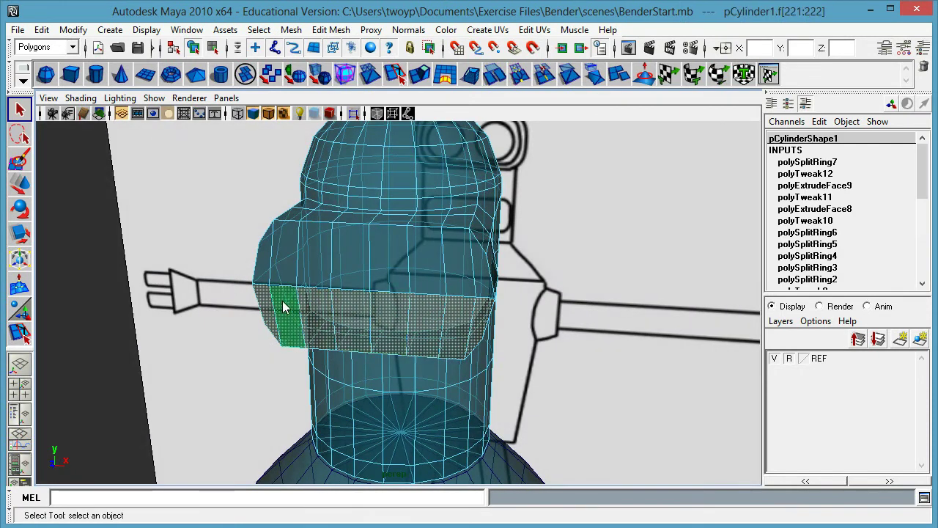
alt+drag(541, 287, 492, 330)
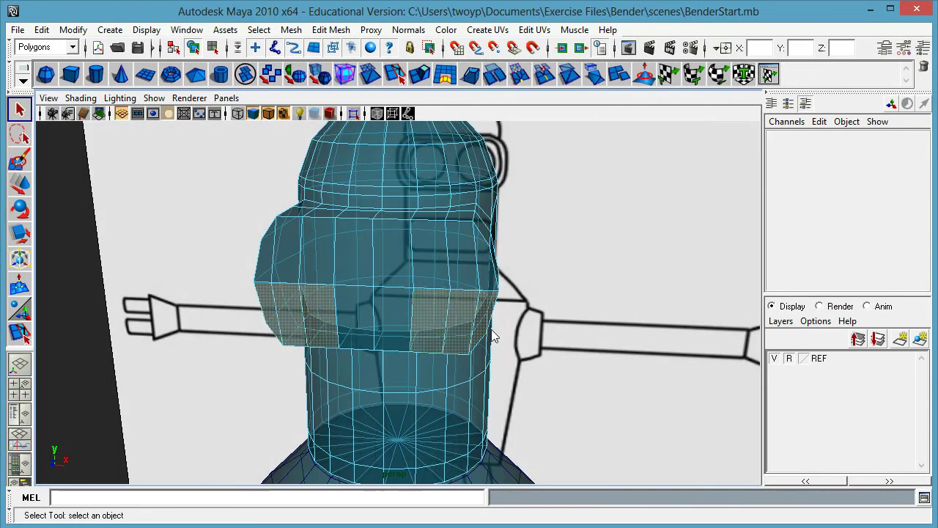
click(428, 319)
shift+click(452, 316)
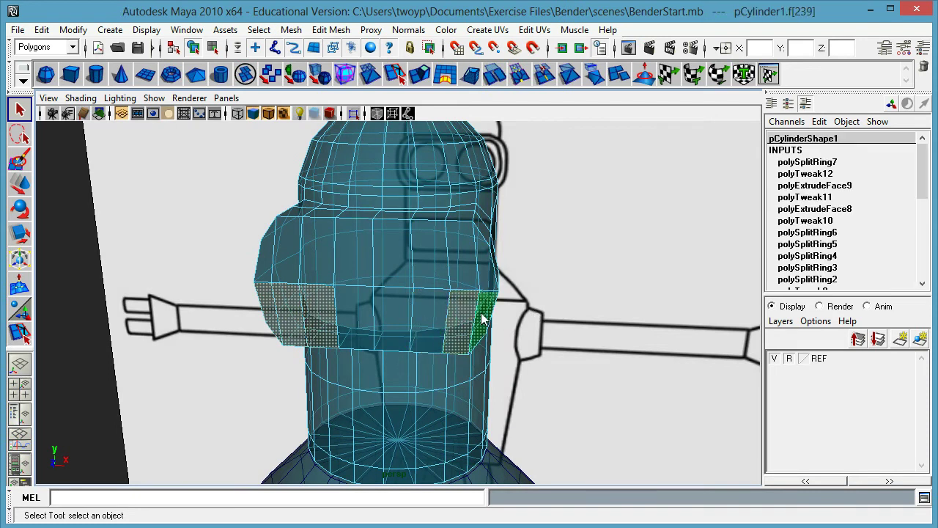
shift+click(482, 317)
click(485, 320)
click(527, 302)
alt+drag(531, 310, 635, 328)
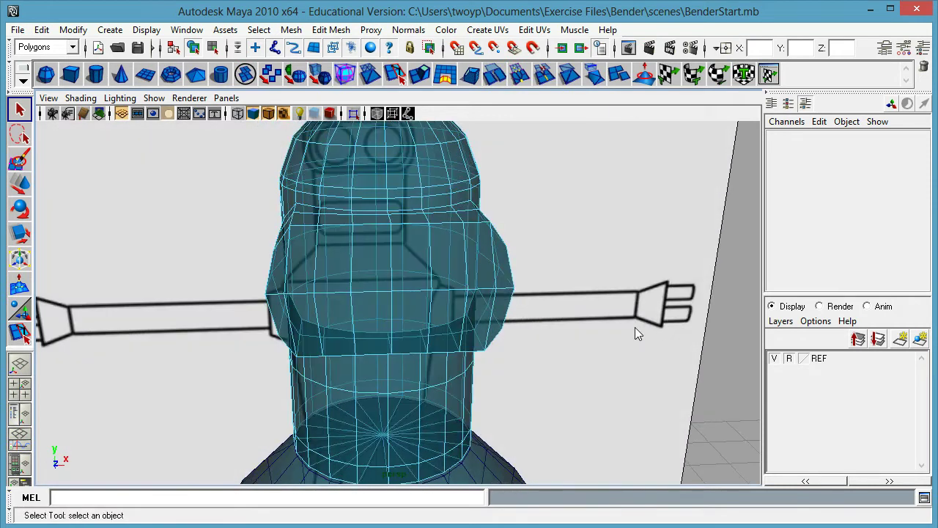
Step: Select the entire upper row of faces across the front of the visor
click(280, 278)
shift+click(299, 272)
shift+click(338, 272)
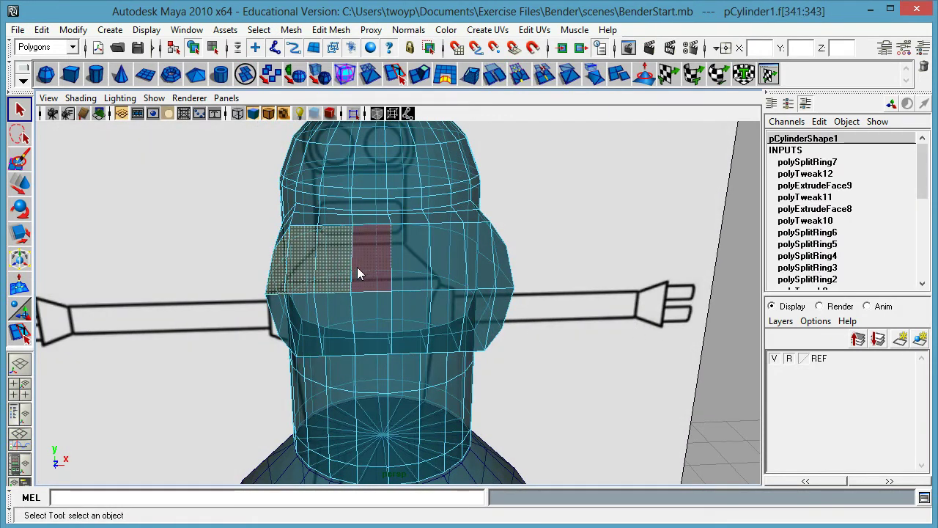
shift+click(367, 269)
shift+click(408, 268)
shift+click(446, 263)
shift+click(480, 258)
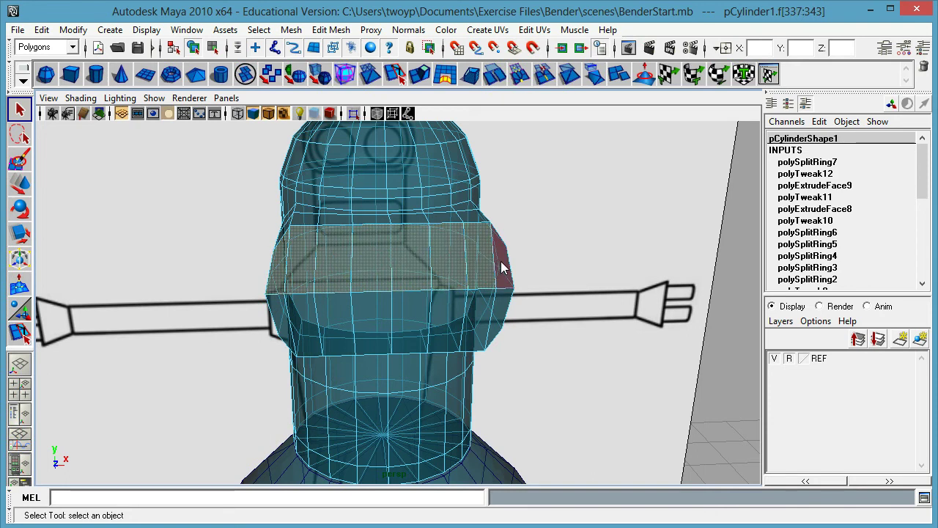
shift+click(503, 264)
Step: Add the entire lower row of faces across the visor's front to the selection
shift+click(505, 304)
shift+click(480, 307)
shift+click(455, 311)
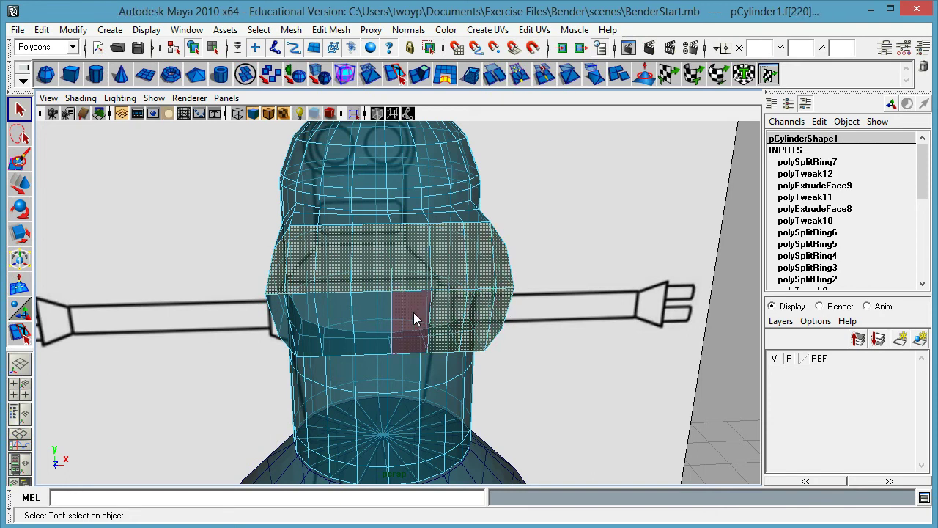
shift+click(414, 312)
shift+click(372, 312)
shift+click(333, 313)
shift+click(293, 316)
shift+click(279, 317)
alt+drag(645, 314, 469, 294)
Step: Extrude the selected visor front faces and scale them uniformly inward to start a rim
click(421, 74)
alt+drag(353, 198, 434, 245)
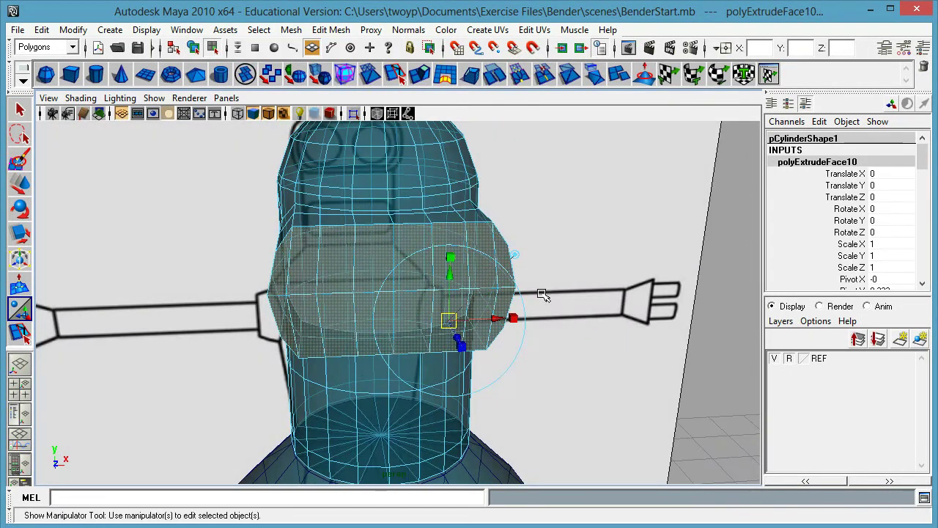
alt+drag(535, 355, 541, 386)
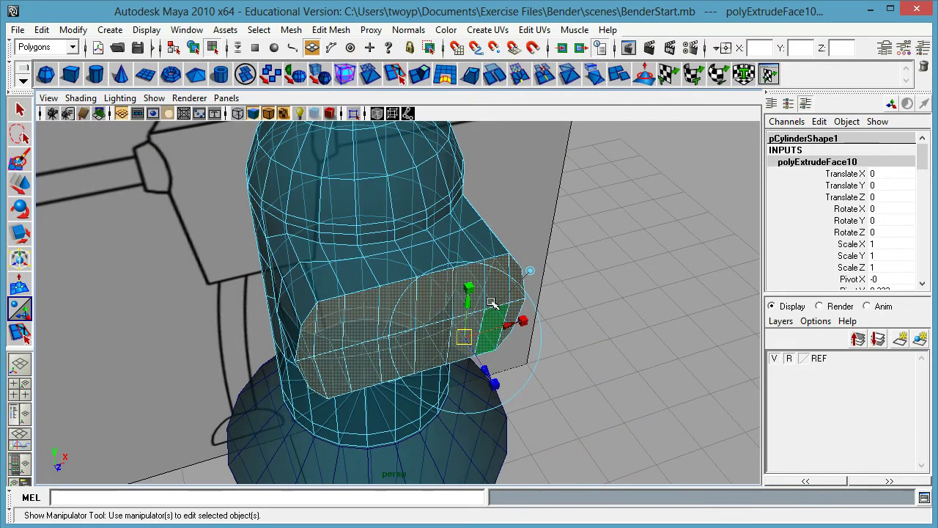
alt+drag(529, 393, 548, 375)
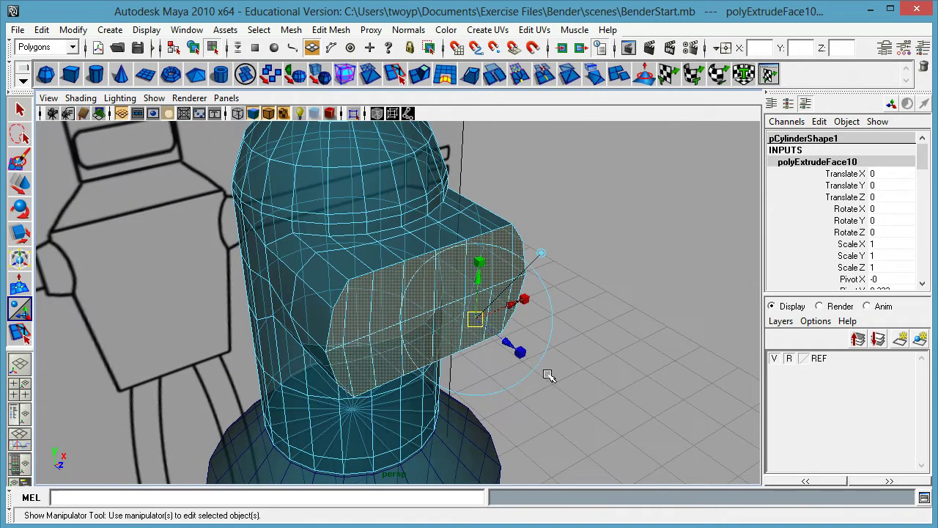
click(523, 353)
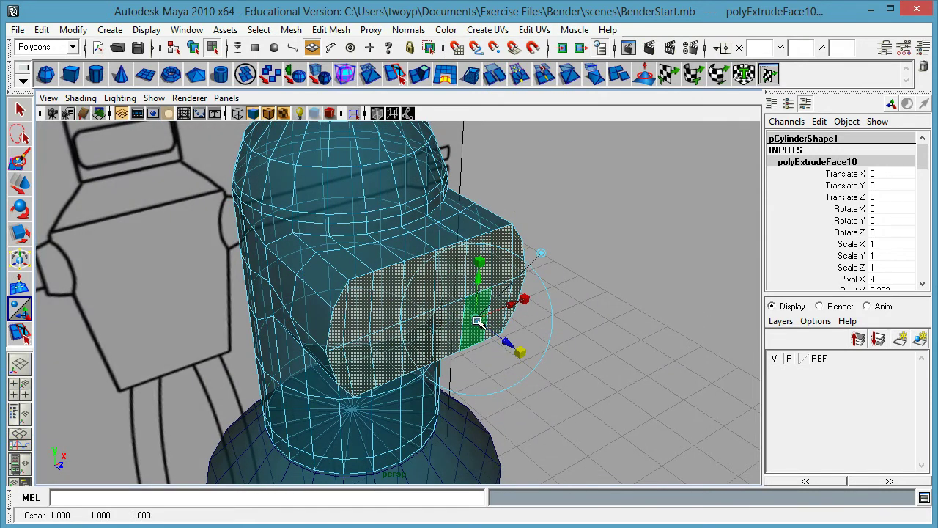
drag(477, 320, 439, 290)
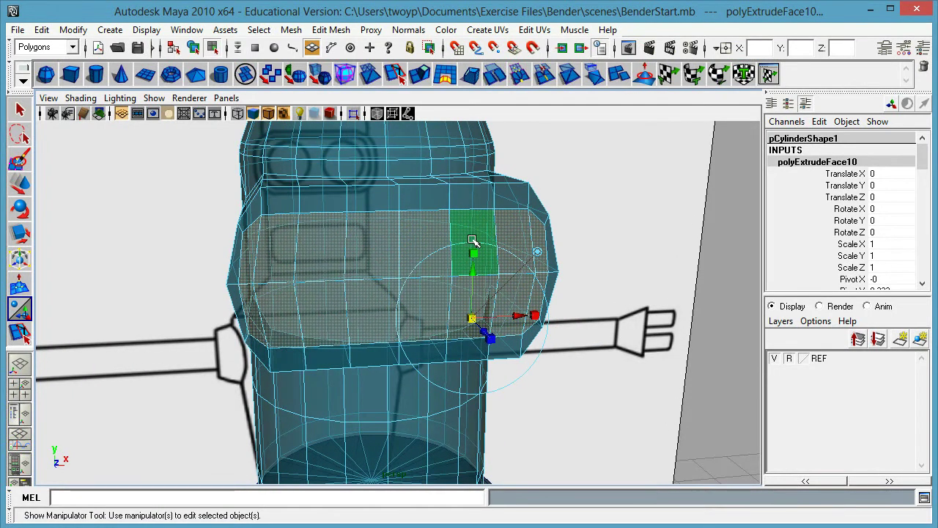
Step: Adjust the extruded faces' scale separately in width and height to even out the visor rim
drag(537, 317, 506, 318)
drag(474, 251, 474, 230)
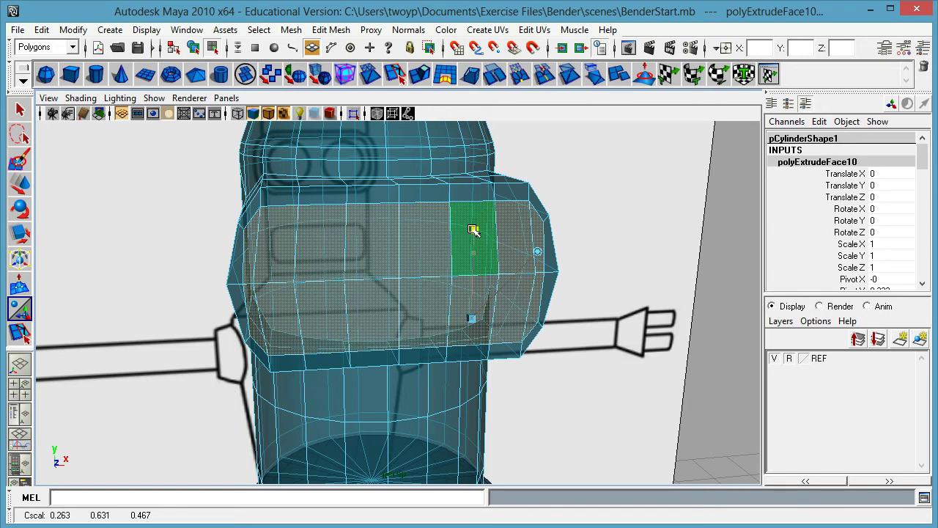
drag(473, 230, 421, 231)
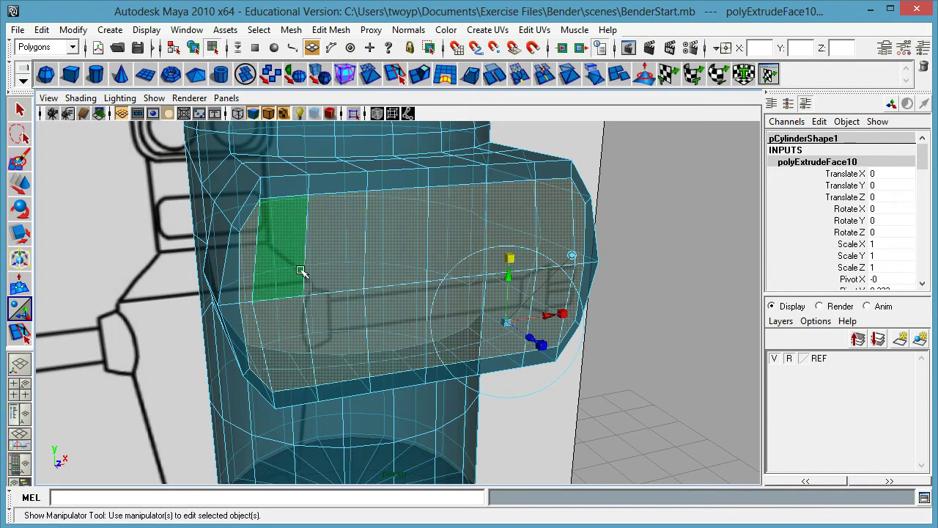
Step: Switch to vertex selection and scale the second-from-end pair of vertices on the visor's middle line inward along X
right_drag(272, 265, 274, 231)
right_drag(256, 302, 216, 267)
click(250, 302)
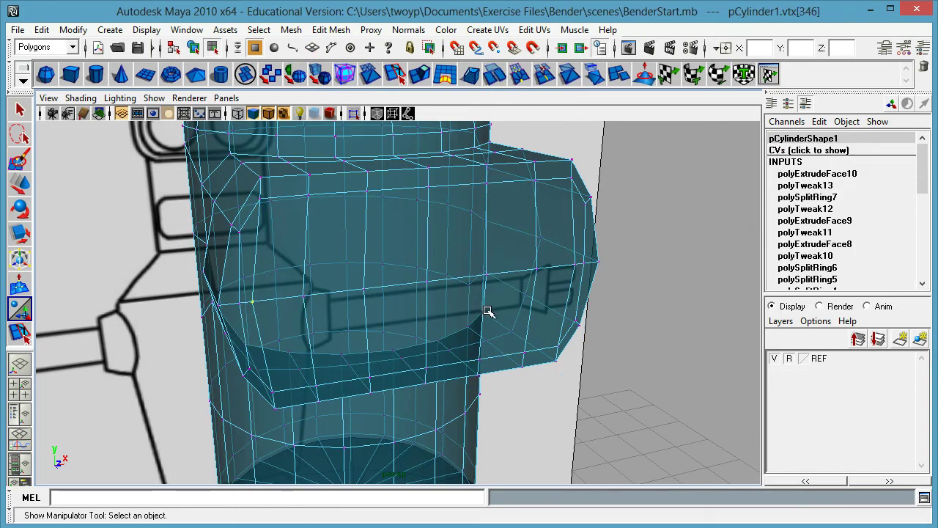
shift+click(576, 266)
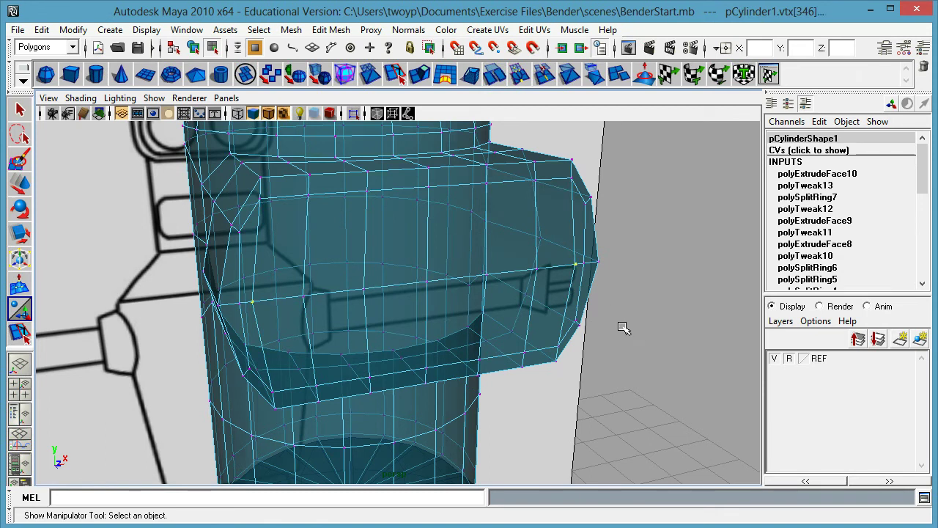
alt+drag(644, 339, 612, 335)
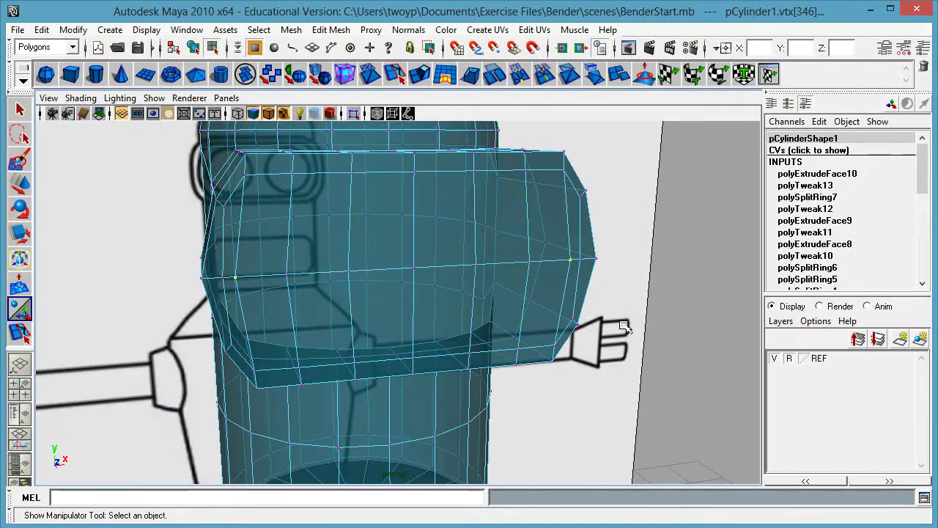
key(r)
drag(350, 272, 350, 272)
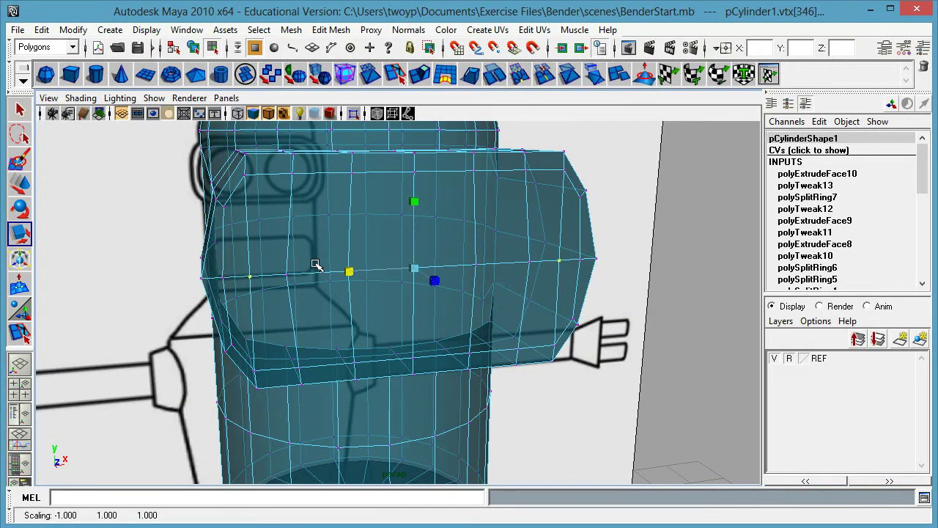
Step: Select the two outermost inset vertices on the visor's middle line and scale them inward along X
click(224, 209)
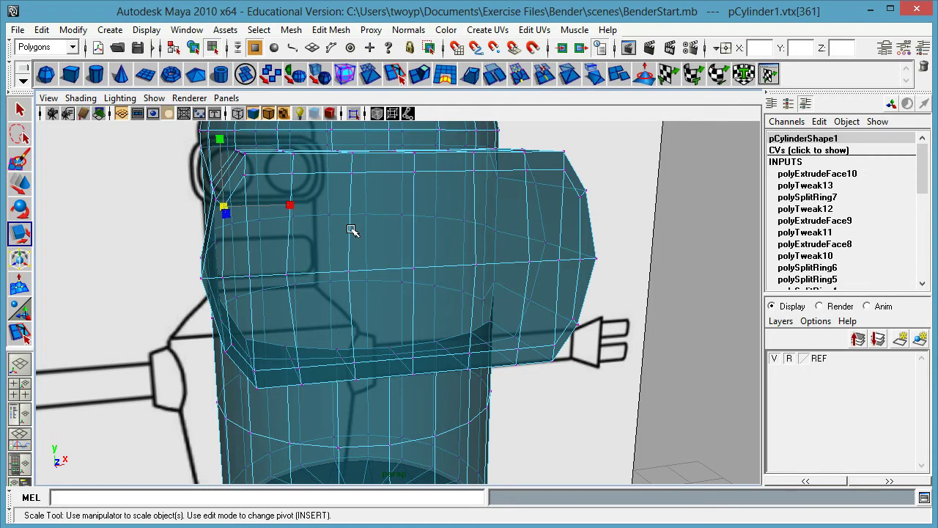
right_drag(238, 188, 718, 195)
click(680, 198)
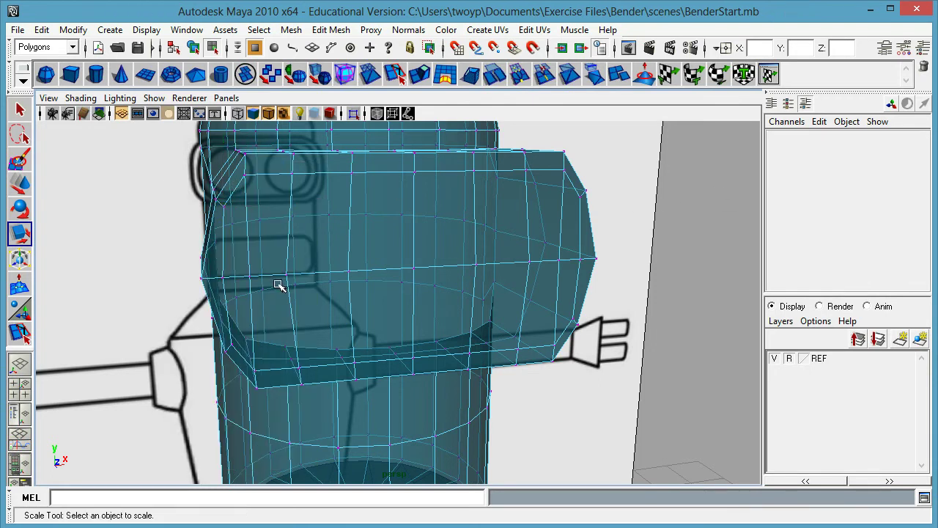
click(224, 277)
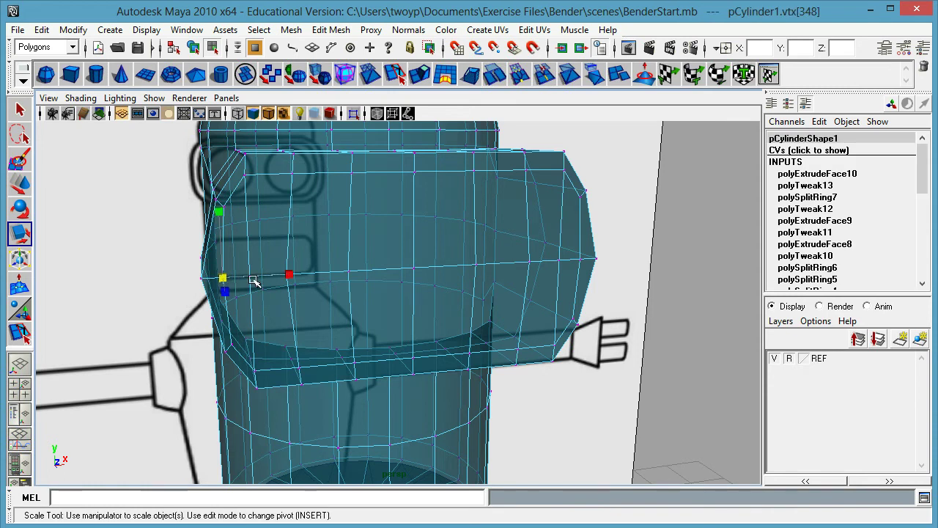
shift+click(581, 259)
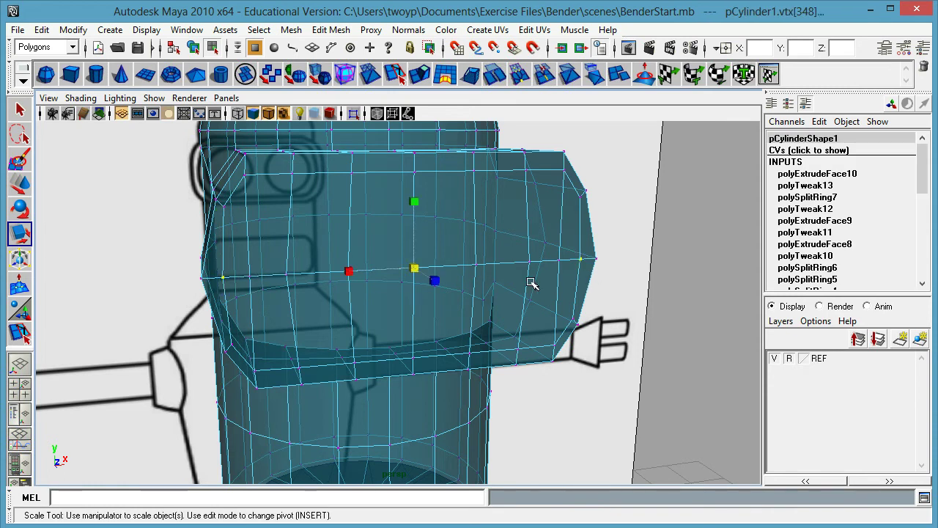
drag(343, 275, 388, 285)
Step: Switch to edge selection and select the inset's side edges at one end of the visor front
right_drag(246, 185, 236, 147)
click(224, 218)
shift+click(224, 221)
shift+click(222, 284)
alt+drag(557, 336, 601, 330)
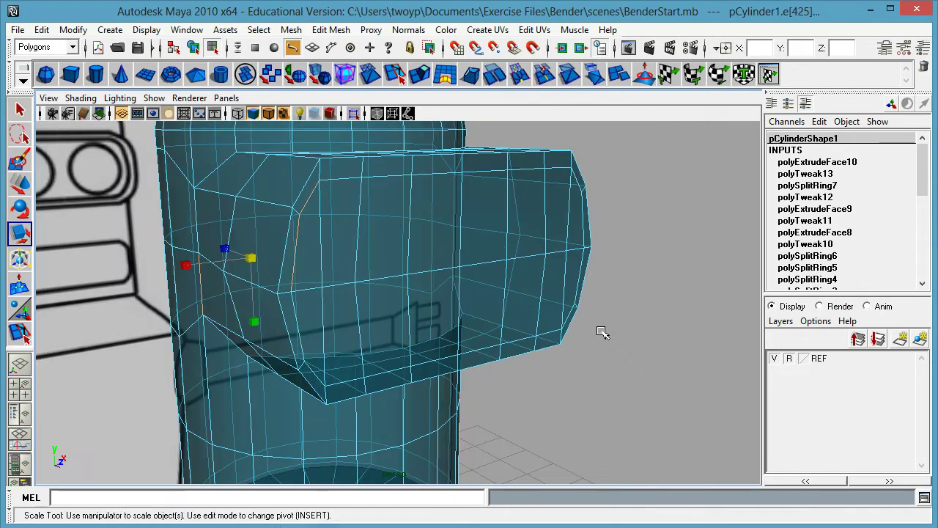
click(655, 266)
alt+drag(455, 253, 436, 251)
click(292, 192)
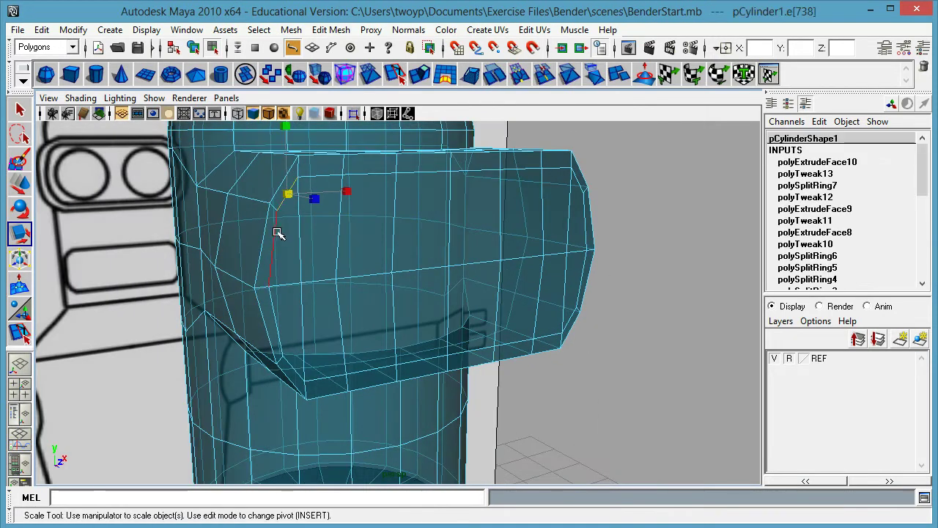
shift+click(273, 247)
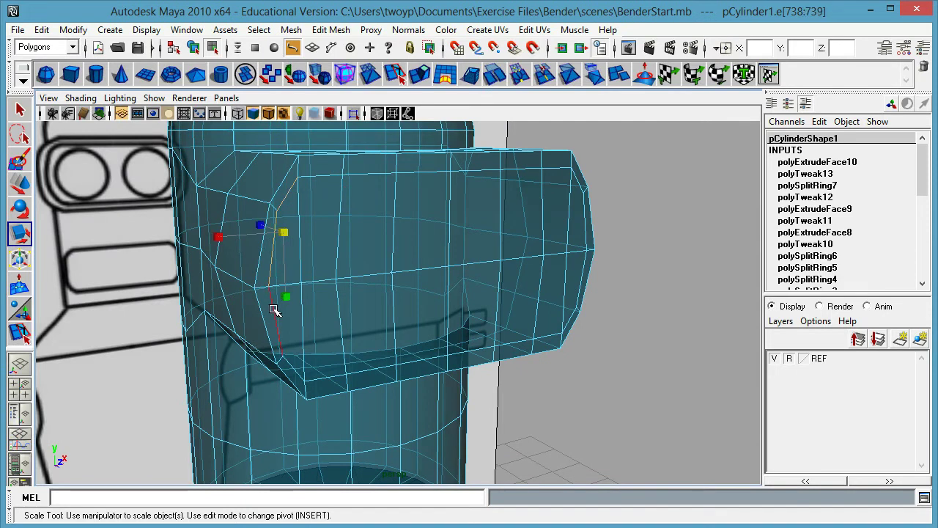
click(279, 317)
key(q)
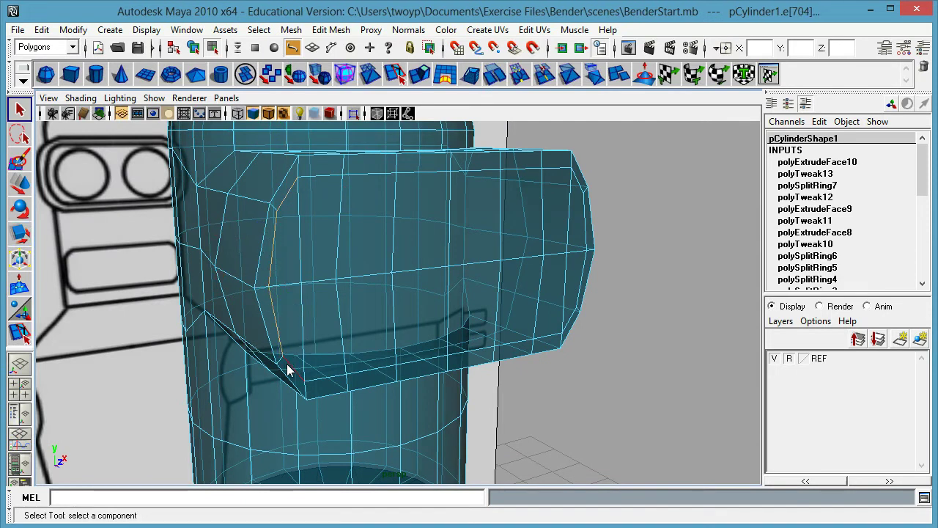
Step: Add the matching inset edges at the visor's other end and scale both sets inward along X
alt+drag(289, 369, 411, 331)
shift+click(492, 244)
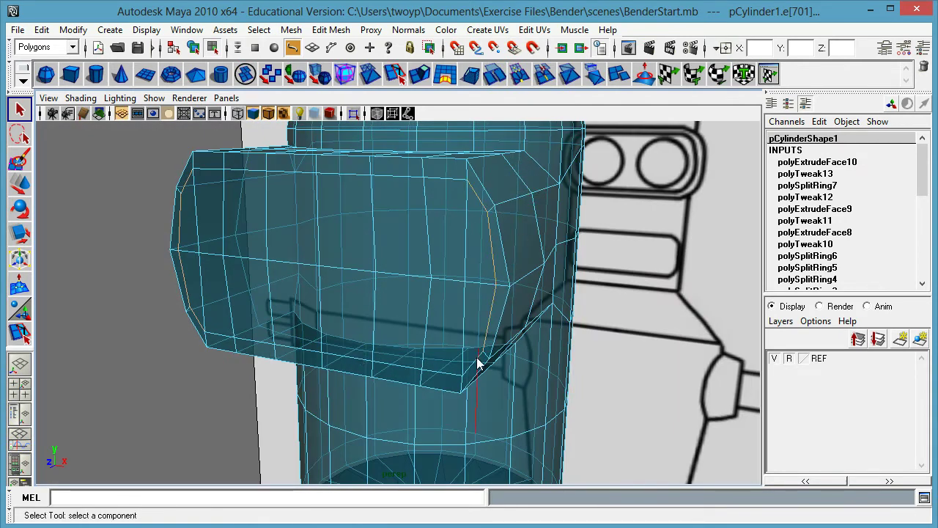
alt+drag(531, 350, 598, 342)
key(r)
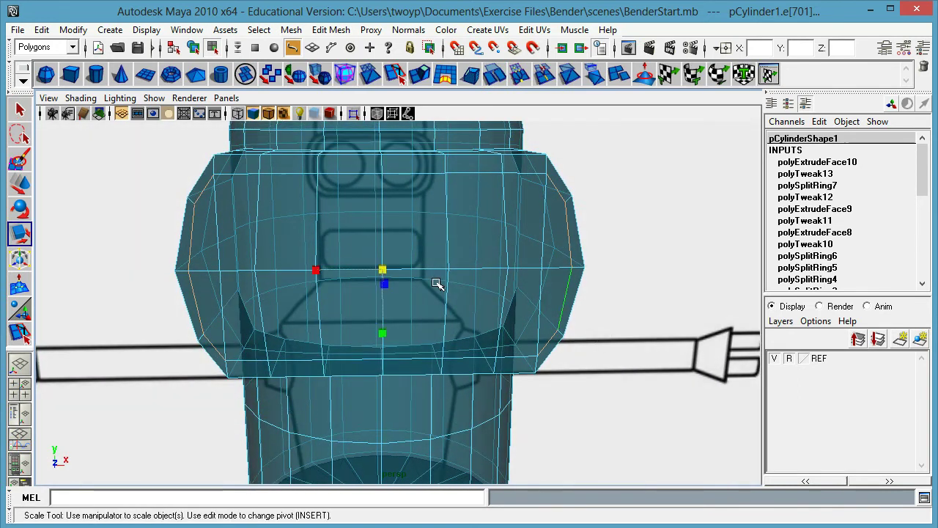
drag(320, 271, 316, 271)
alt+drag(455, 242, 493, 241)
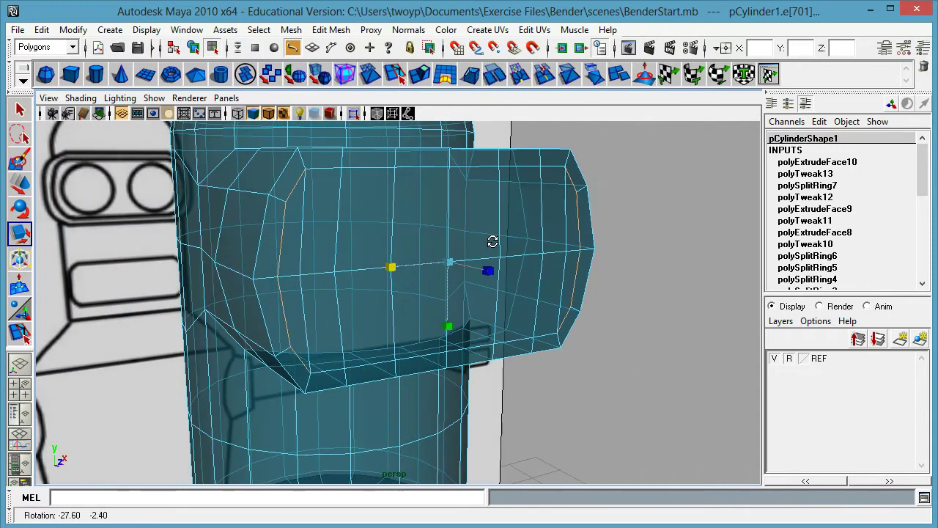
Step: Switch to face selection and select the upper row of faces inside the visor rim
right_click(416, 212)
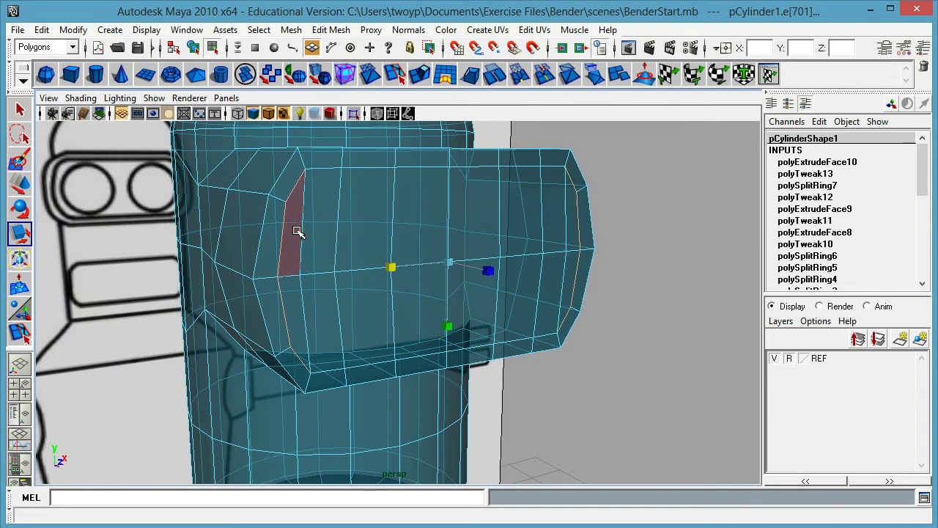
click(297, 232)
shift+click(323, 205)
shift+click(360, 203)
shift+click(402, 202)
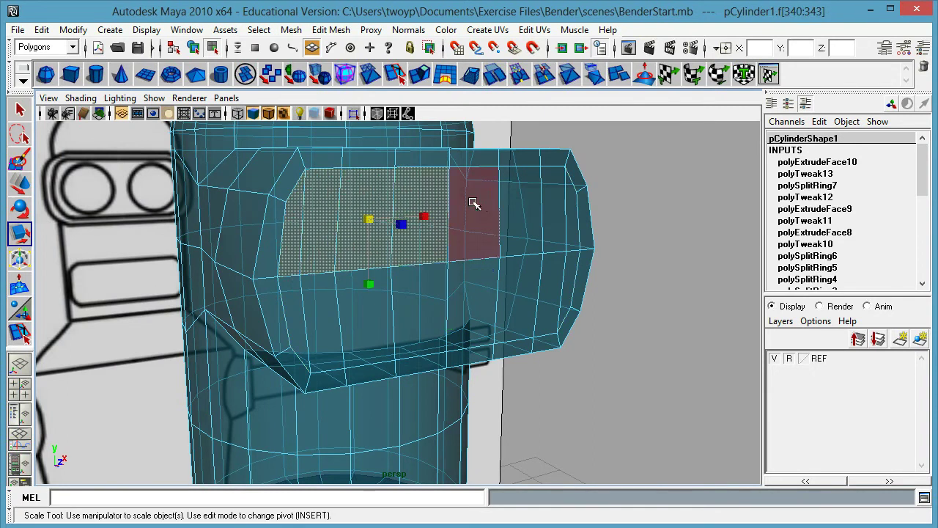
shift+click(472, 203)
shift+click(522, 206)
shift+click(552, 206)
shift+click(571, 211)
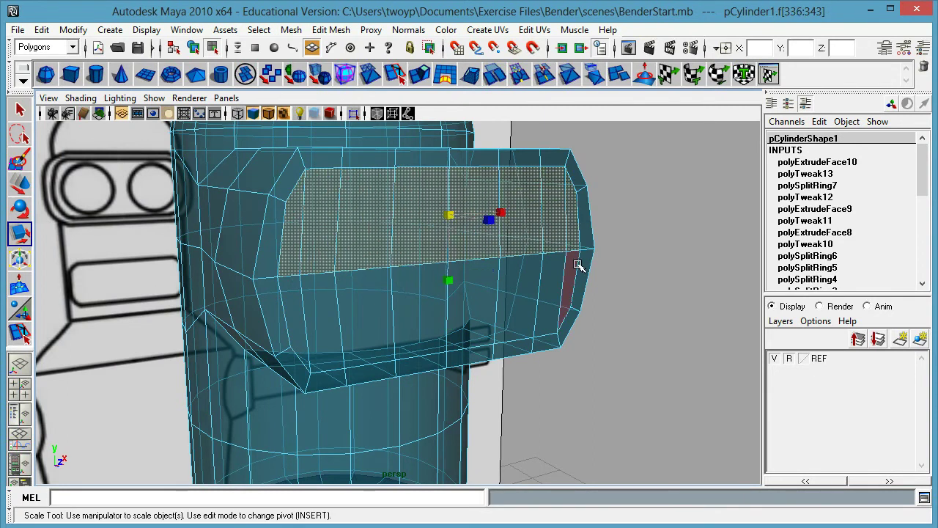
Step: Add the lower row of faces inside the visor rim to the selection
shift+click(568, 282)
shift+click(543, 290)
shift+click(513, 297)
shift+click(472, 300)
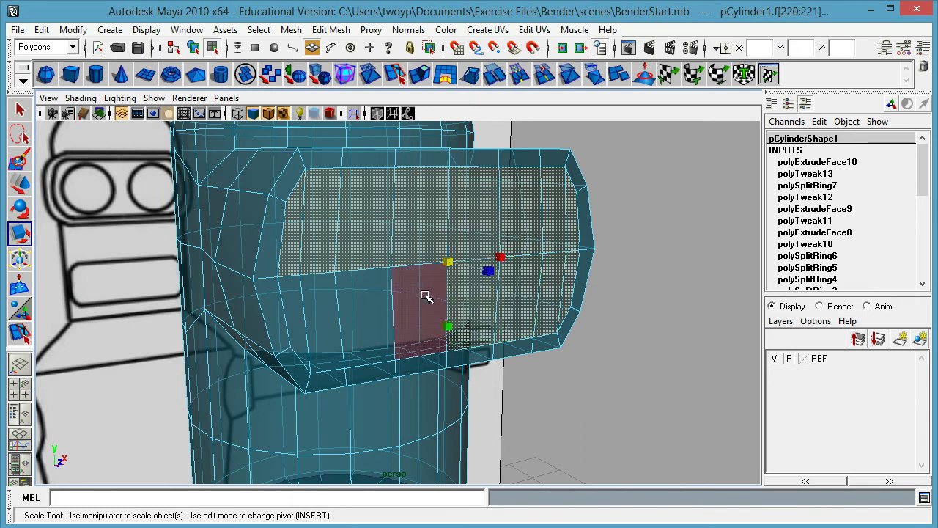
shift+click(421, 300)
shift+click(362, 304)
shift+click(325, 308)
shift+click(295, 310)
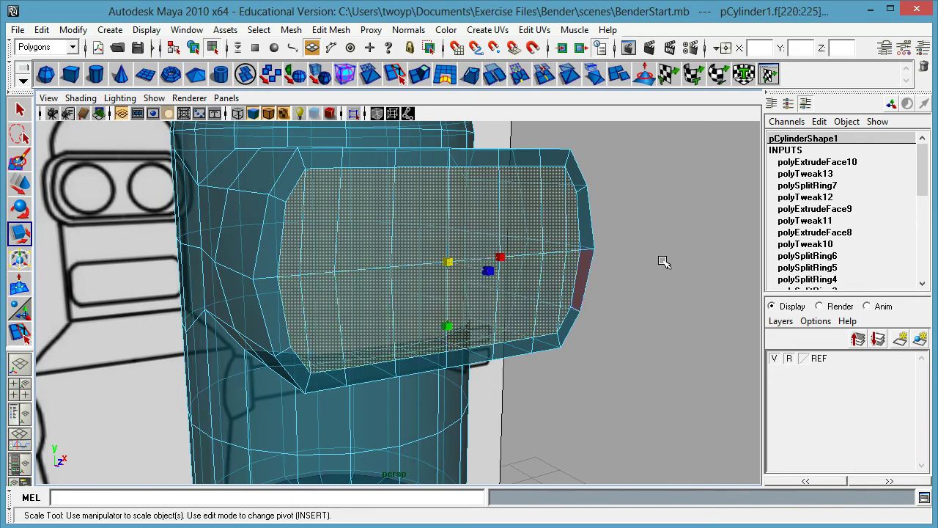
Step: Extrude the selected faces inside the visor rim and push them back into the visor toward the head
click(416, 76)
alt+drag(584, 156, 493, 291)
key(w)
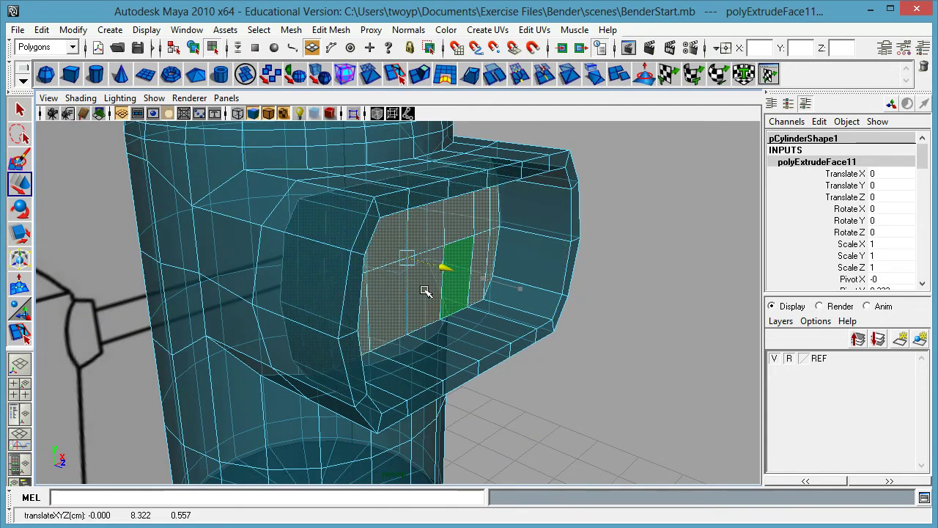
alt+drag(411, 292, 495, 196)
alt+right_drag(495, 196, 323, 198)
alt+drag(549, 222, 480, 225)
alt+right_drag(480, 226, 439, 234)
alt+drag(440, 234, 490, 255)
Step: Compare the recessed visor with the front reference and examine its shape in the perspective view
key(space)
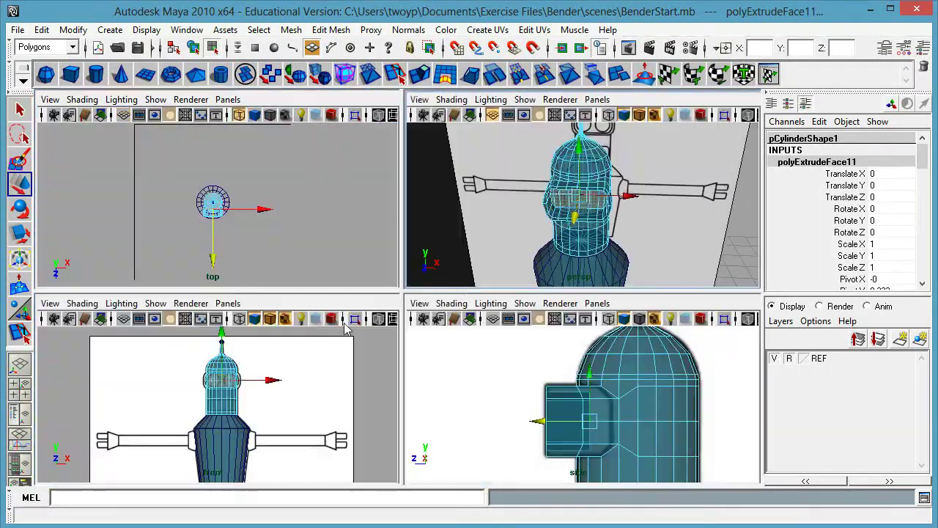
key(space)
alt+right_drag(251, 260, 843, 226)
alt+middle_drag(412, 206, 426, 441)
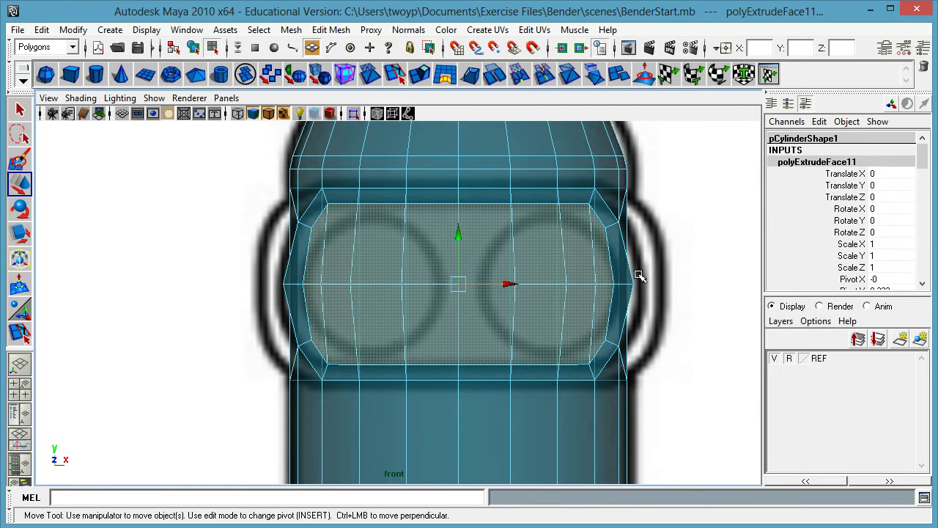
key(space)
key(space)
alt+drag(513, 256, 478, 326)
alt+right_drag(477, 326, 648, 316)
alt+middle_drag(620, 272, 630, 150)
alt+drag(564, 222, 542, 236)
mouse_move(373, 371)
alt+mouse_down()
mouse_move(465, 367)
mouse_move(378, 372)
alt+mouse_up()
Step: In the top view, select all the faces of the protruding visor
key(space)
key(space)
alt+right_drag(263, 304, 482, 339)
alt+middle_drag(326, 356, 320, 259)
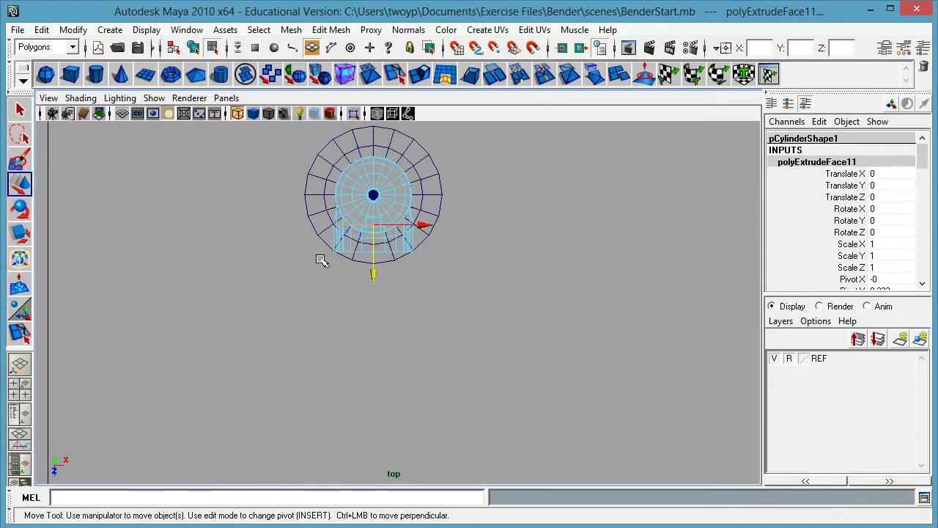
alt+right_drag(320, 260, 755, 252)
alt+middle_drag(500, 251, 499, 344)
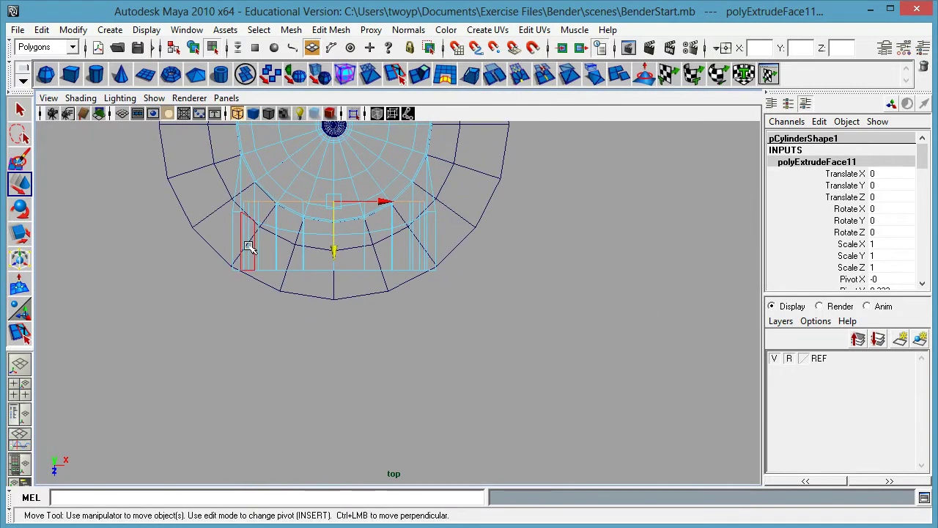
drag(501, 308, 510, 309)
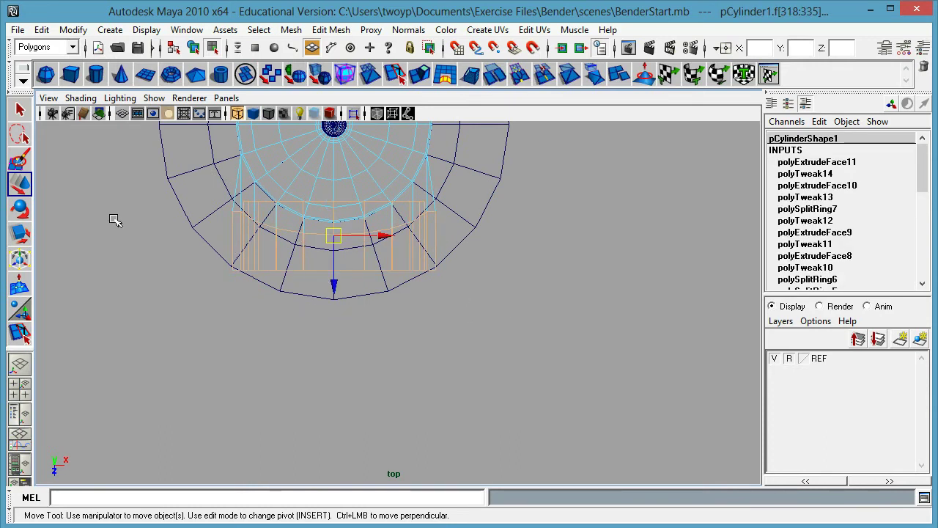
Step: Scale the selected visor faces slightly wider along X, clear the selection and compare the width with the front reference
key(space)
key(space)
alt+drag(334, 326, 505, 293)
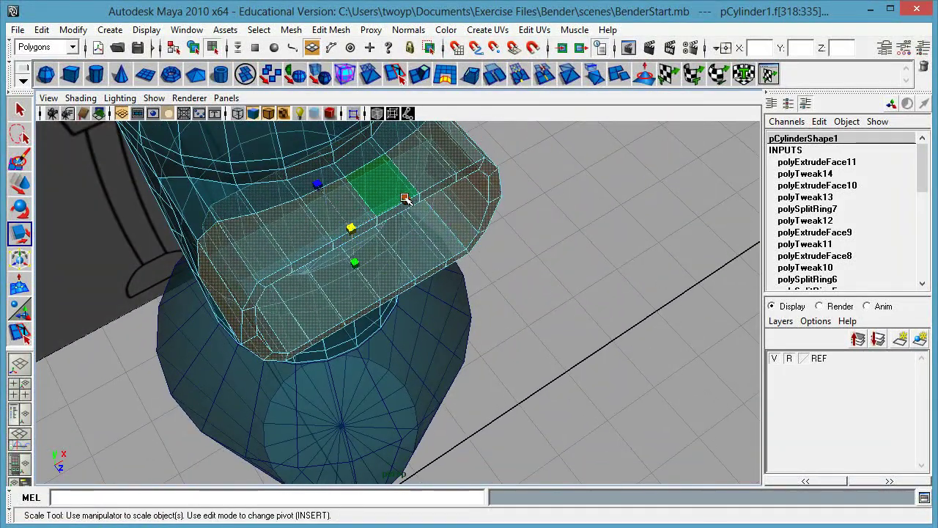
drag(407, 198, 409, 198)
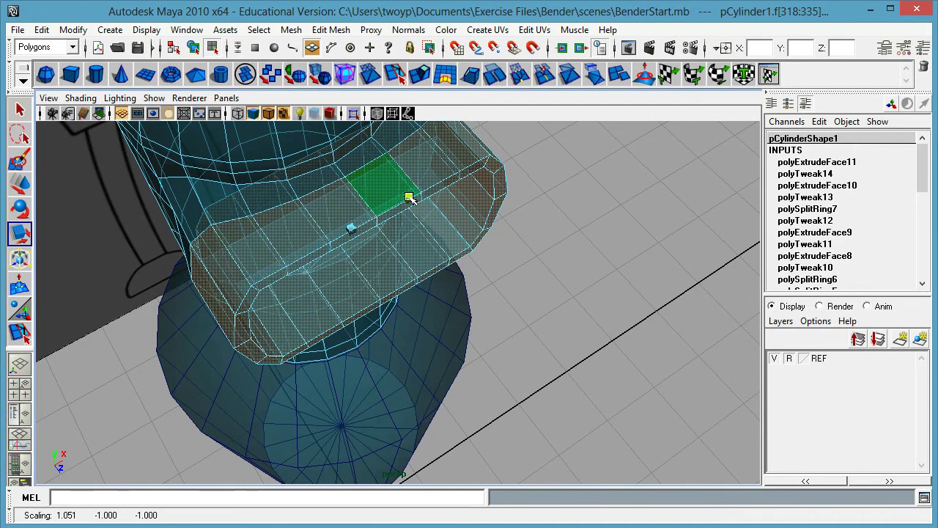
click(551, 249)
alt+drag(562, 294, 439, 251)
key(space)
key(space)
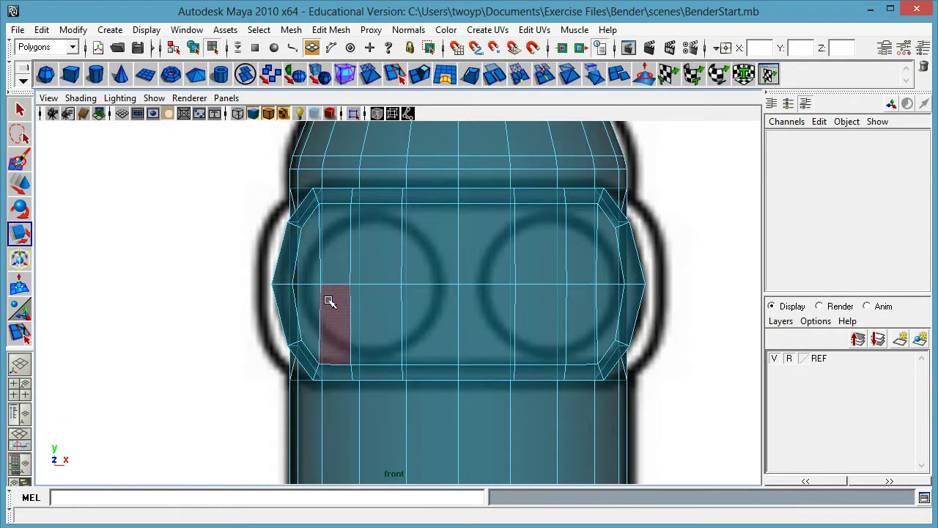
click(530, 213)
Step: Select the complete ring of narrow faces on the visor's front rim
key(space)
key(space)
alt+drag(455, 262, 545, 281)
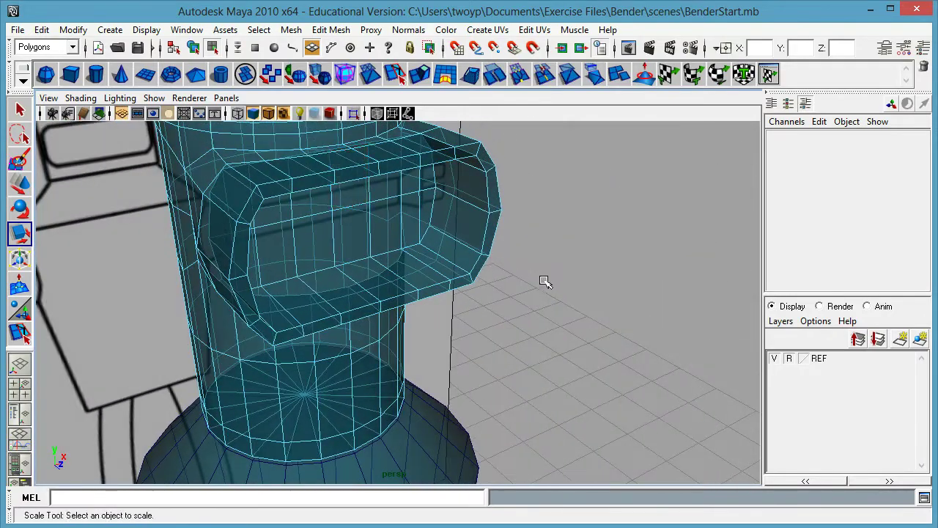
alt+drag(364, 177, 361, 214)
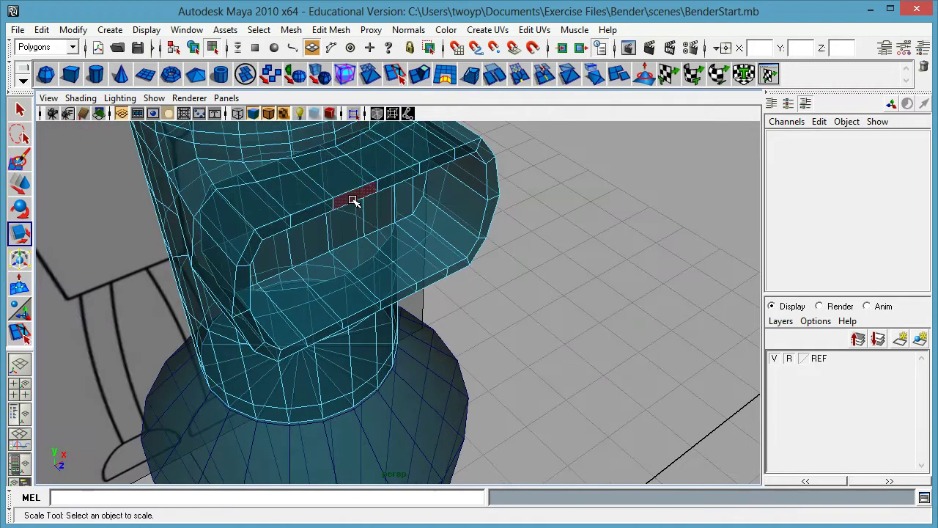
click(353, 200)
key(q)
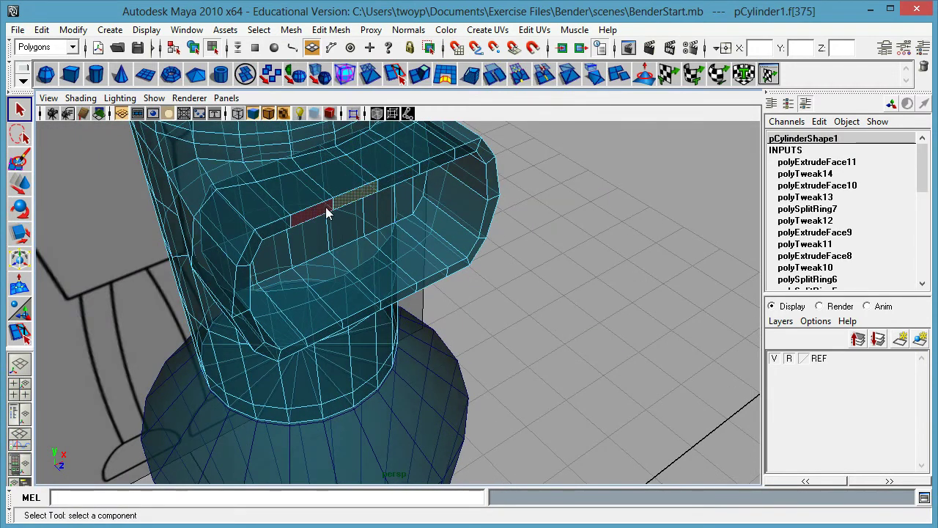
shift+double_click(315, 215)
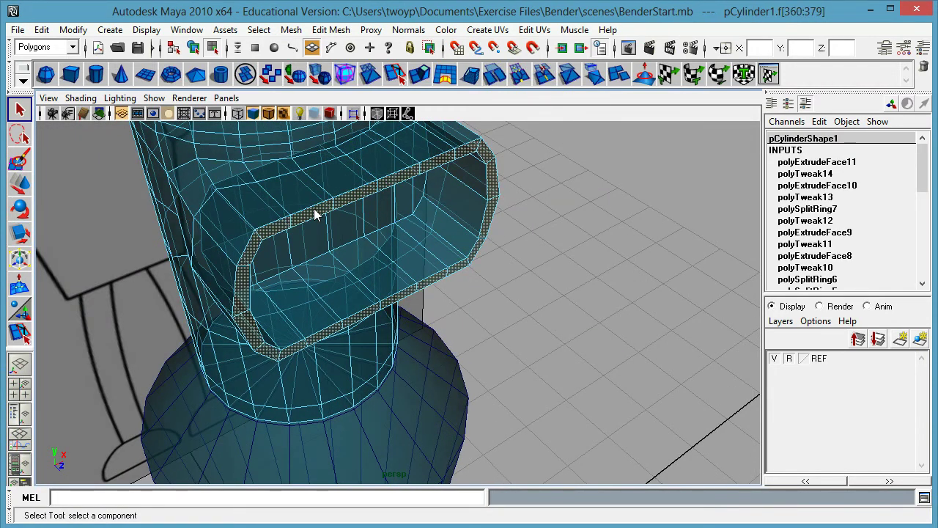
Step: Scale the visor's front rim faces wider along X to match the visor outline in the front reference
key(r)
drag(431, 228, 435, 228)
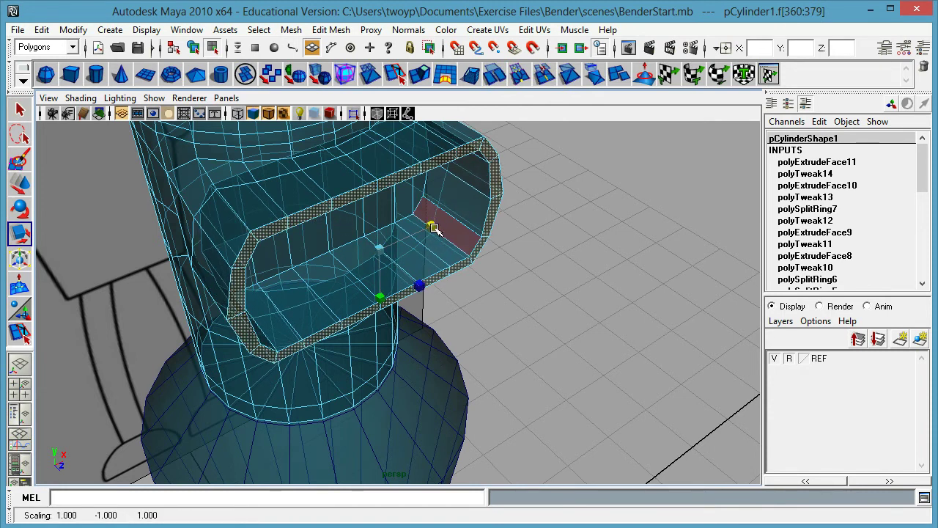
alt+drag(545, 262, 530, 286)
key(space)
key(space)
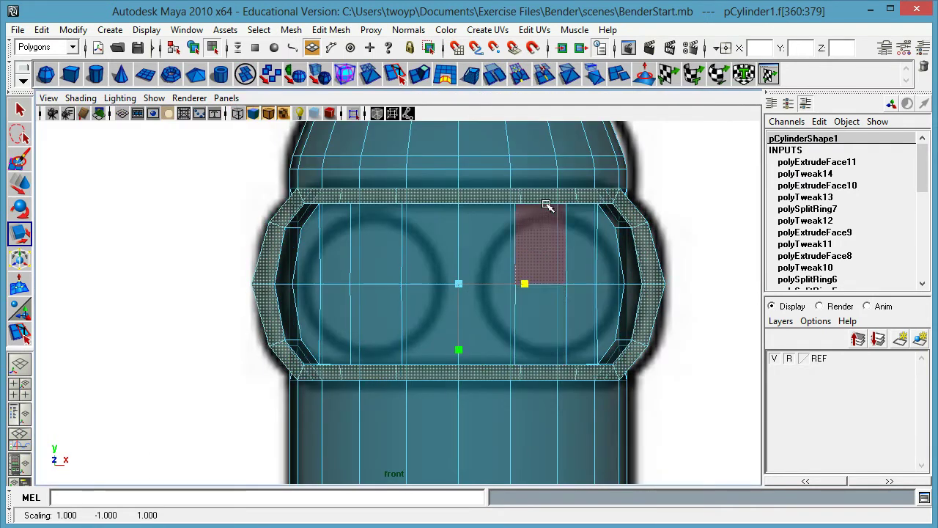
Step: Examine the widened visor rim and the lower head from several angles
key(space)
key(space)
alt+drag(430, 346, 486, 301)
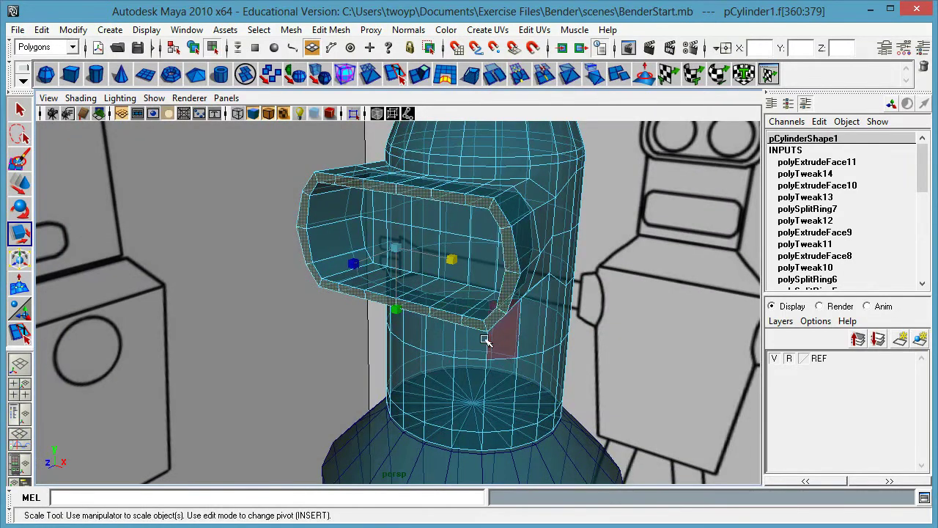
alt+drag(484, 341, 504, 224)
alt+drag(518, 340, 513, 310)
alt+middle_drag(506, 291, 466, 152)
alt+drag(535, 236, 535, 329)
Step: In the side view, select the vertical edges at the back of the mouth area and scale them shorter along Y
key(space)
key(space)
alt+middle_drag(469, 348, 385, 182)
alt+middle_drag(404, 357, 403, 259)
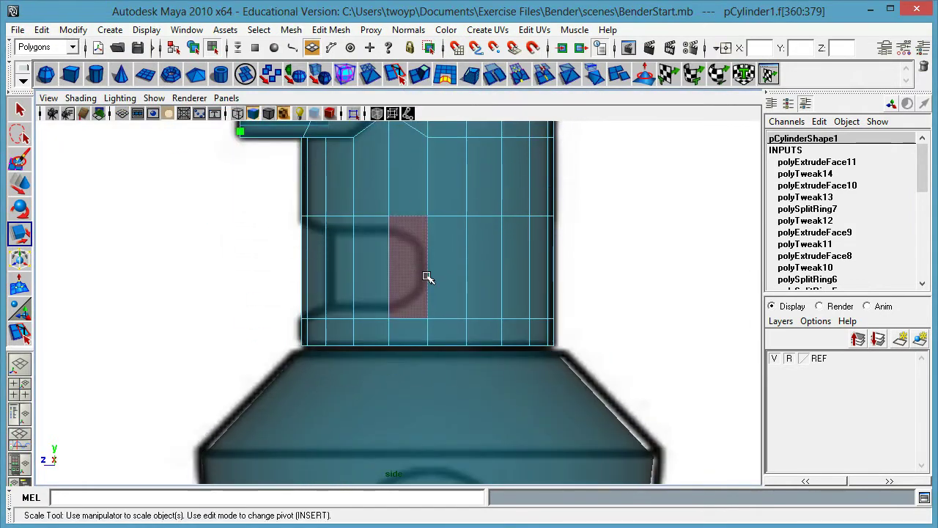
right_drag(429, 245, 437, 242)
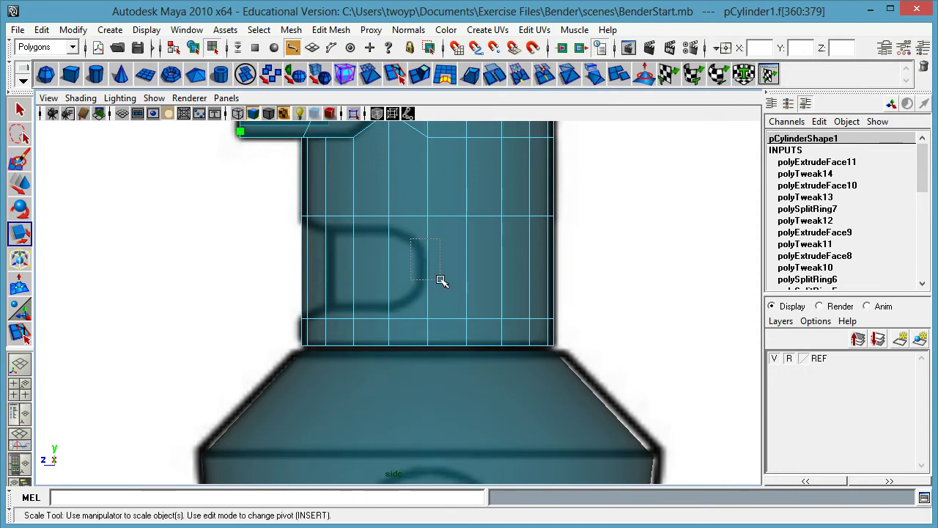
drag(441, 281, 440, 281)
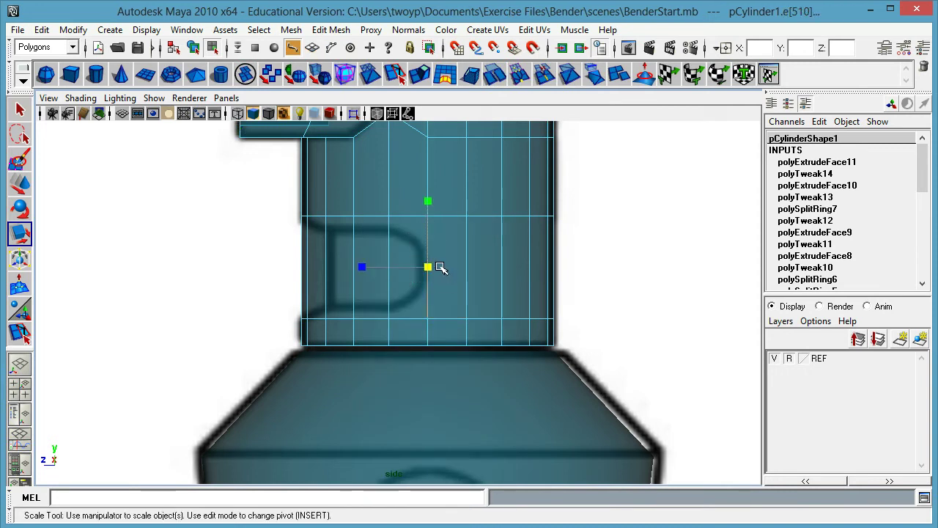
drag(425, 204, 429, 204)
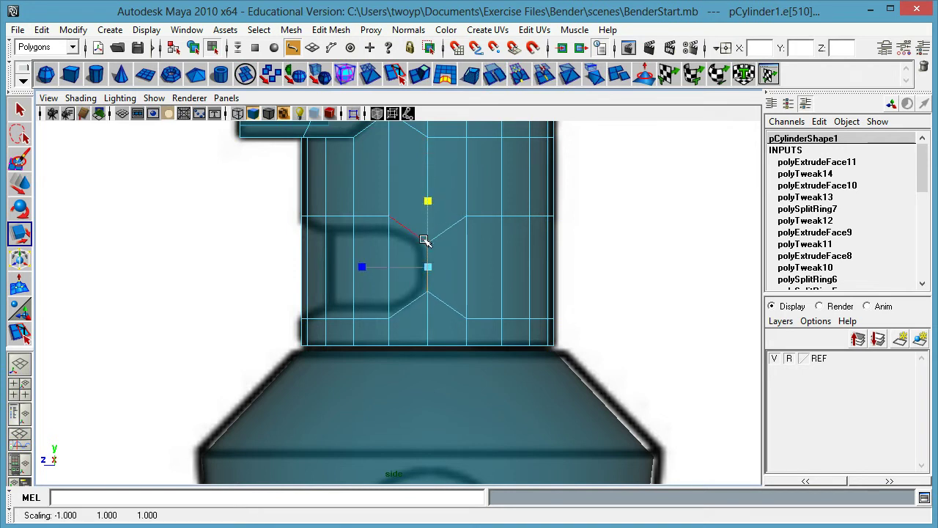
Step: Switch to face selection and select the band of faces covering the mouth area
right_click(367, 210)
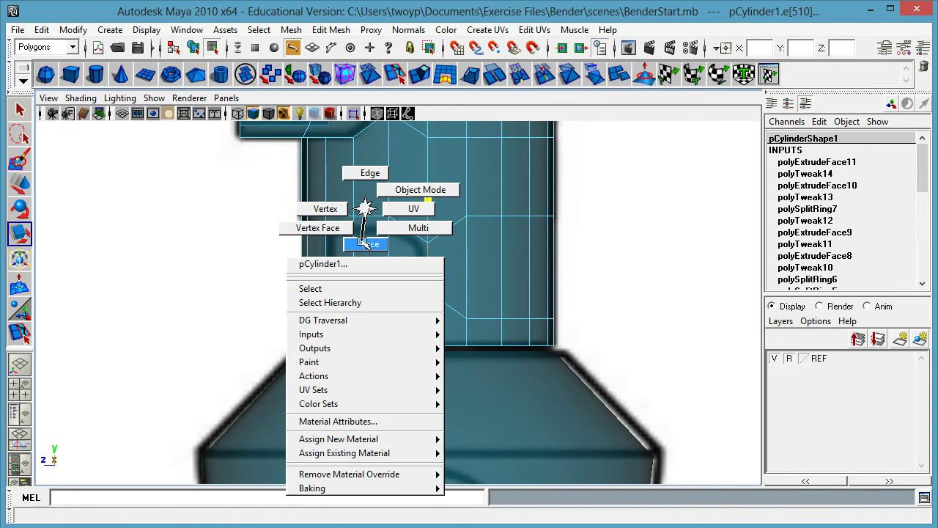
right_drag(367, 246, 367, 246)
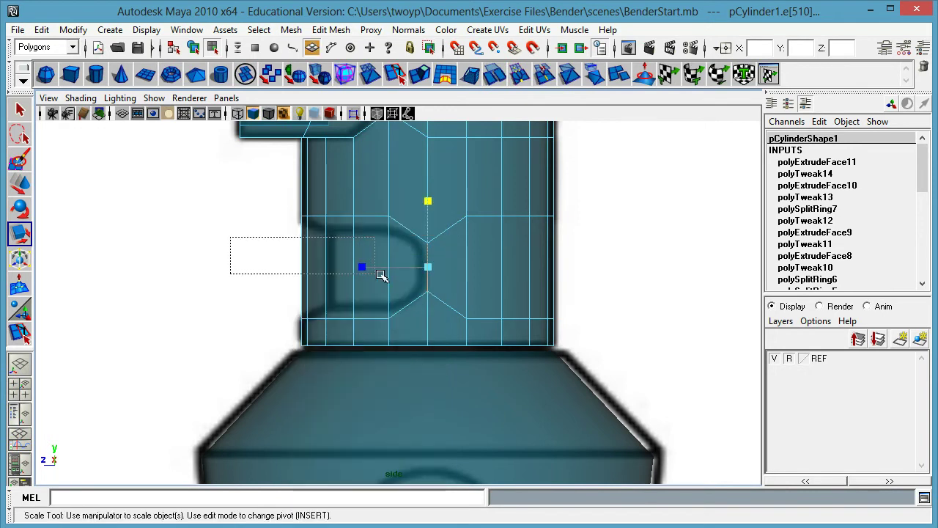
drag(408, 284, 409, 284)
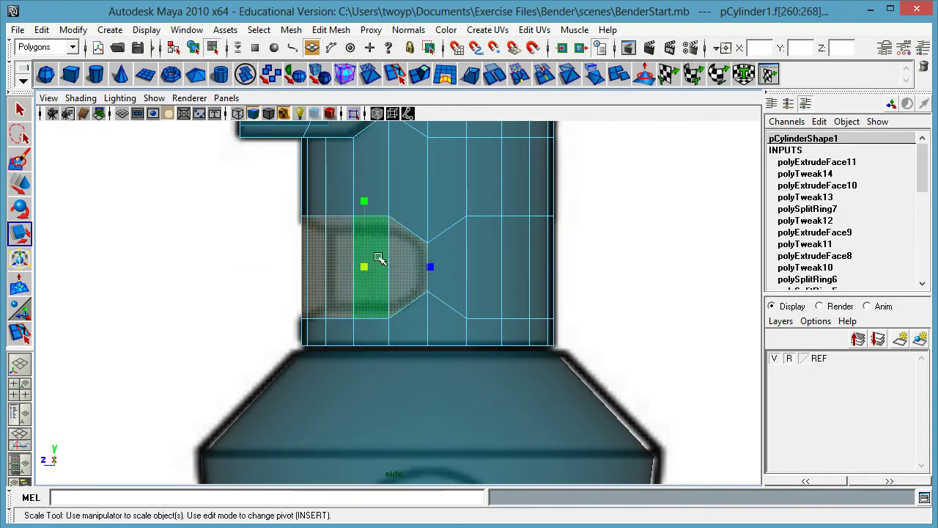
Step: Extrude the mouth faces and scale them down uniformly to inset them within the mouth outline
click(419, 75)
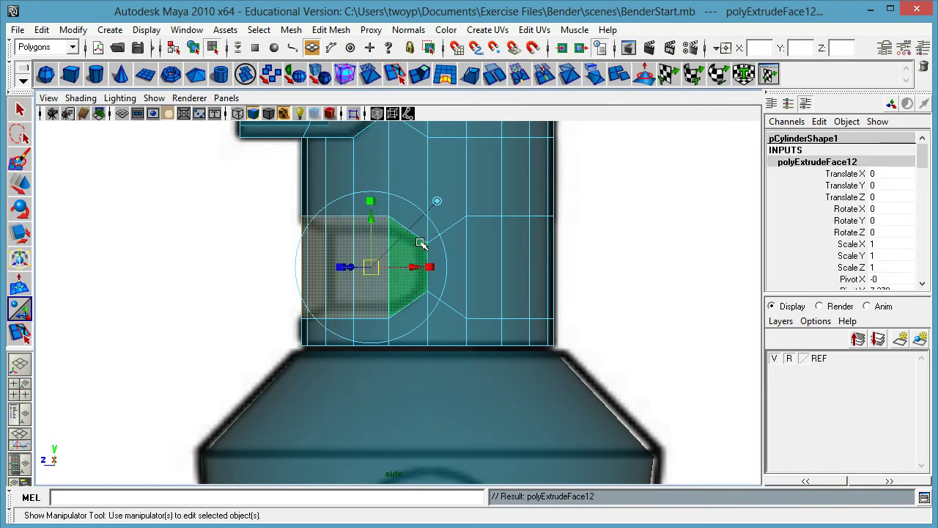
key(space)
alt+drag(598, 225, 702, 210)
alt+right_drag(701, 210, 573, 221)
alt+middle_drag(573, 221, 526, 212)
mouse_move(506, 195)
alt+mouse_down()
mouse_move(488, 195)
mouse_move(496, 209)
alt+mouse_up()
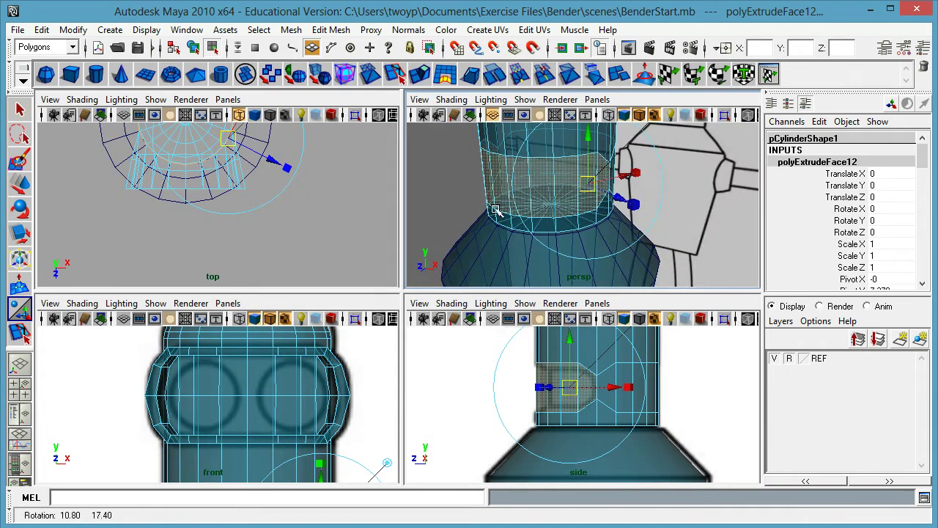
click(635, 204)
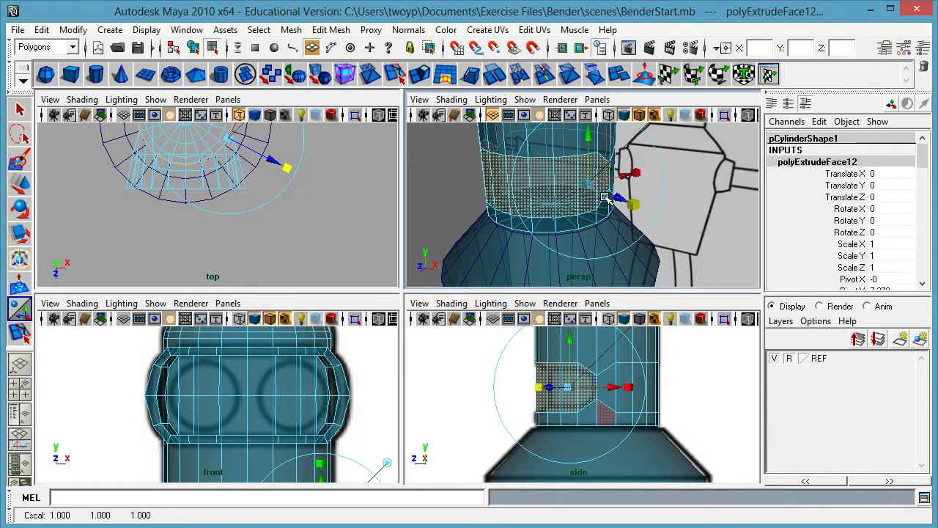
drag(592, 184, 517, 187)
alt+right_drag(517, 186, 616, 187)
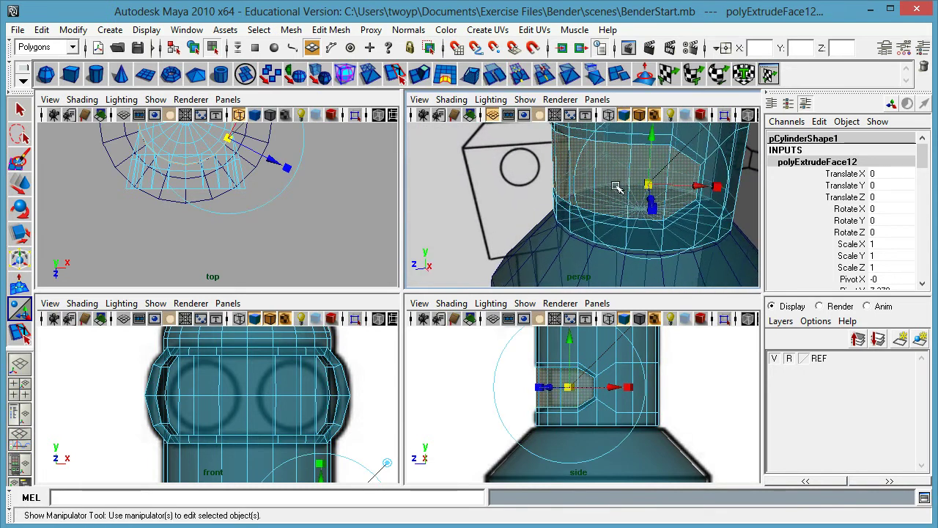
Step: Scale the extruded mouth faces along Z to about 0.76 so that they recess into the head
alt+drag(615, 187, 542, 190)
alt+middle_drag(542, 190, 476, 193)
alt+drag(475, 192, 475, 172)
alt+right_drag(476, 172, 513, 180)
alt+drag(513, 181, 608, 188)
key(r)
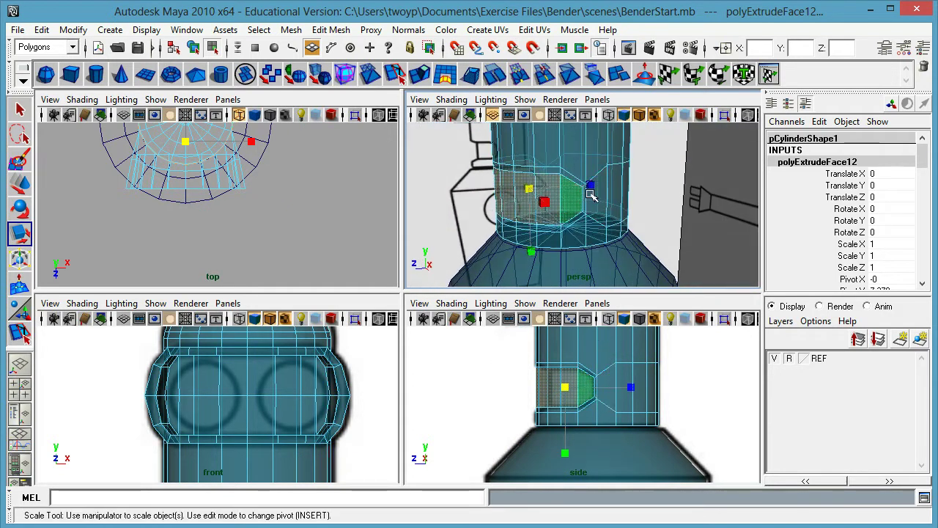
drag(594, 185, 578, 184)
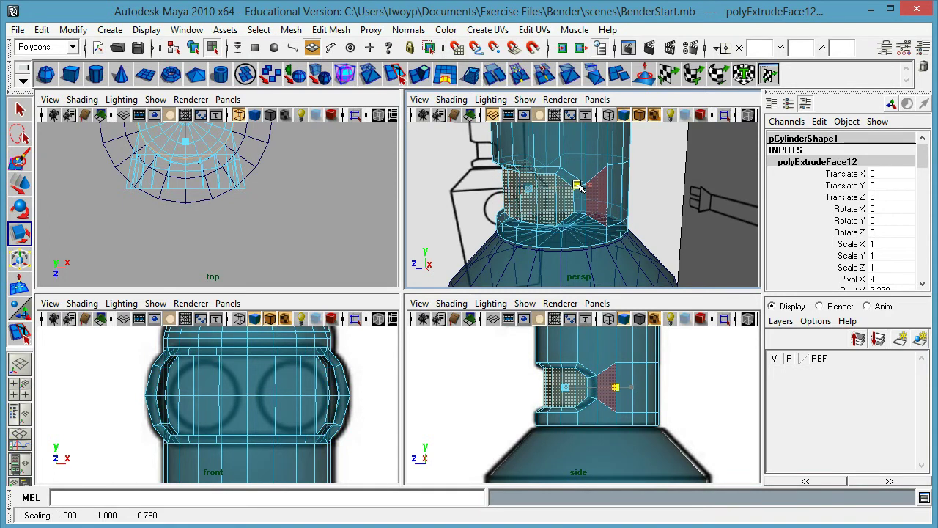
Step: Move the recessed mouth faces backward along Z to match the mouth in the side reference
alt+drag(497, 192, 612, 186)
alt+drag(501, 192, 575, 195)
alt+right_drag(557, 193, 502, 194)
alt+middle_drag(524, 196, 551, 198)
alt+drag(550, 196, 491, 202)
key(space)
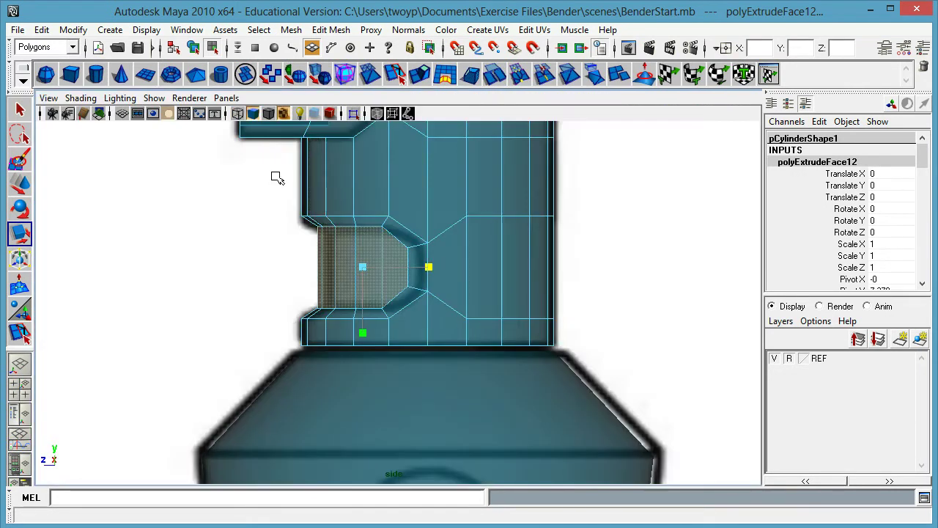
key(w)
drag(311, 266, 323, 267)
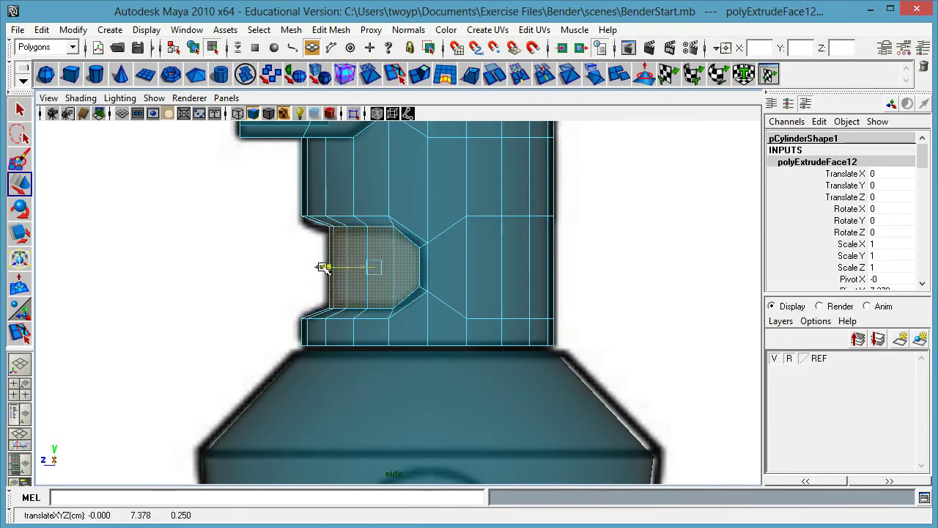
drag(324, 267, 325, 268)
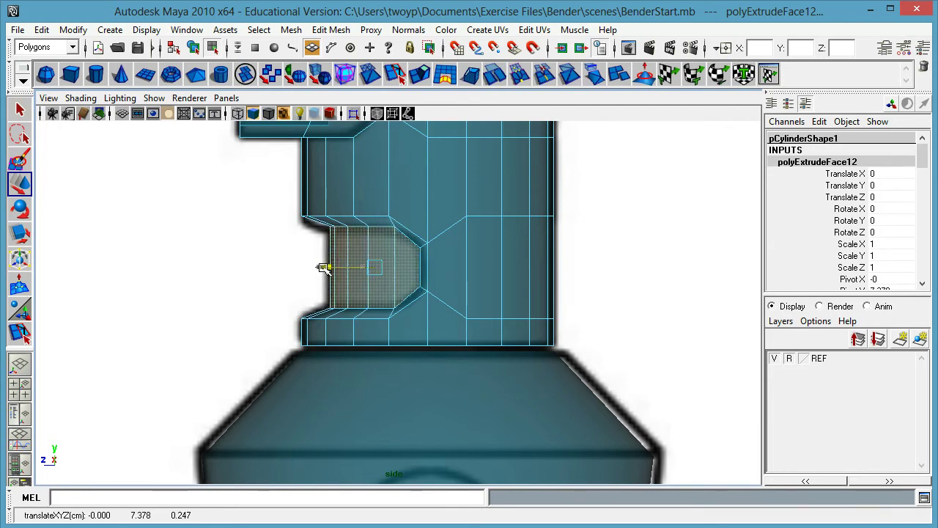
Step: Scale the recessed mouth faces along Y to about 0.90
alt+right_drag(365, 288, 437, 279)
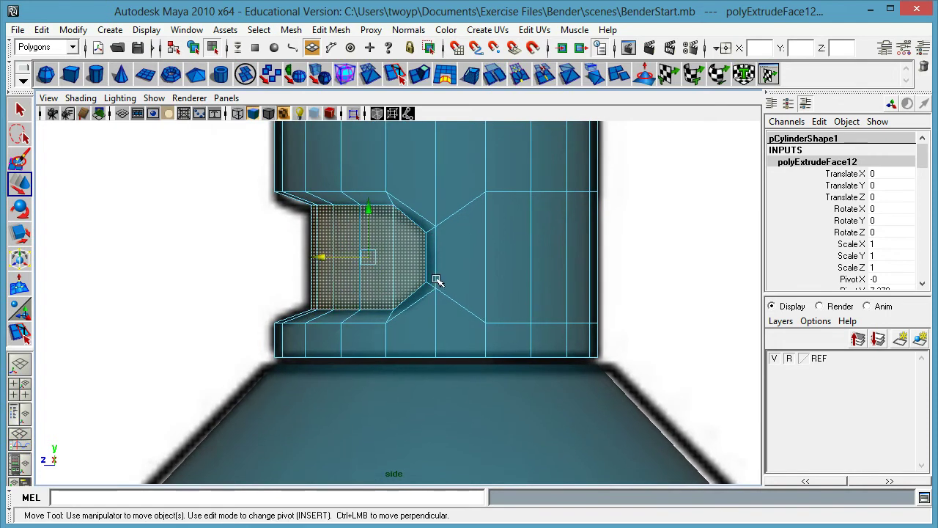
key(r)
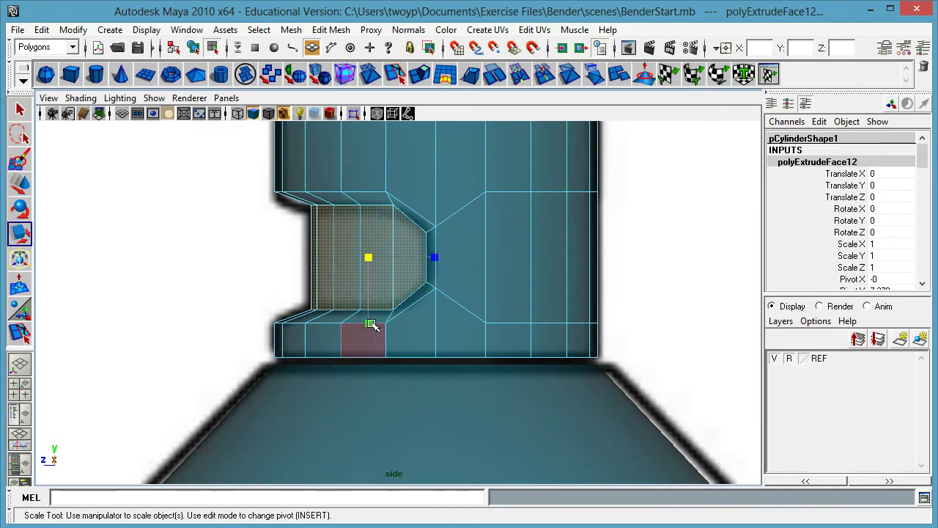
drag(370, 324, 370, 320)
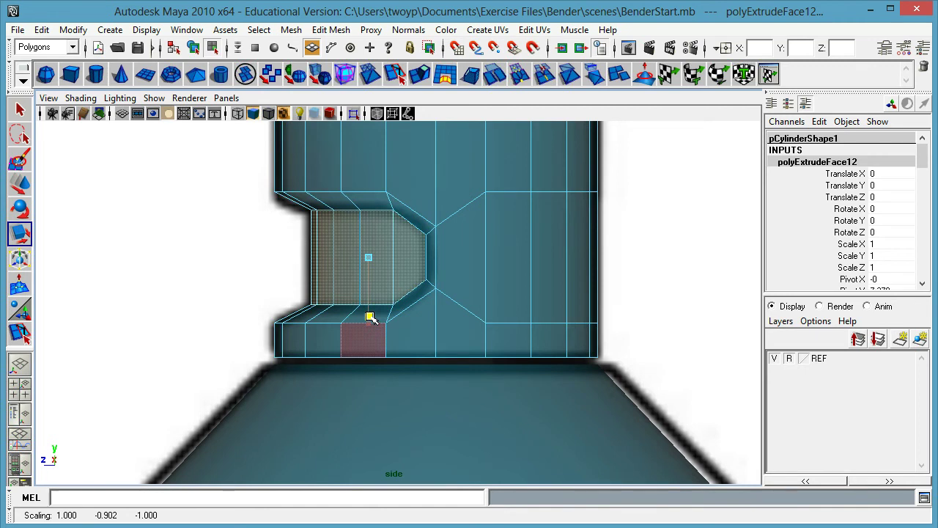
Step: Examine the head's visor and recessed mouth in the side view and from several perspective angles
scroll(484, 242, down, 5)
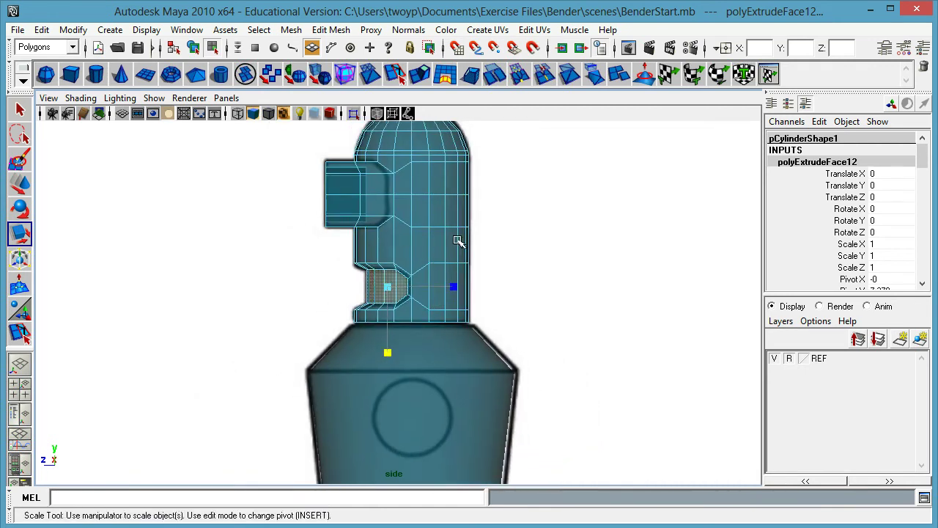
alt+middle_drag(409, 234, 414, 256)
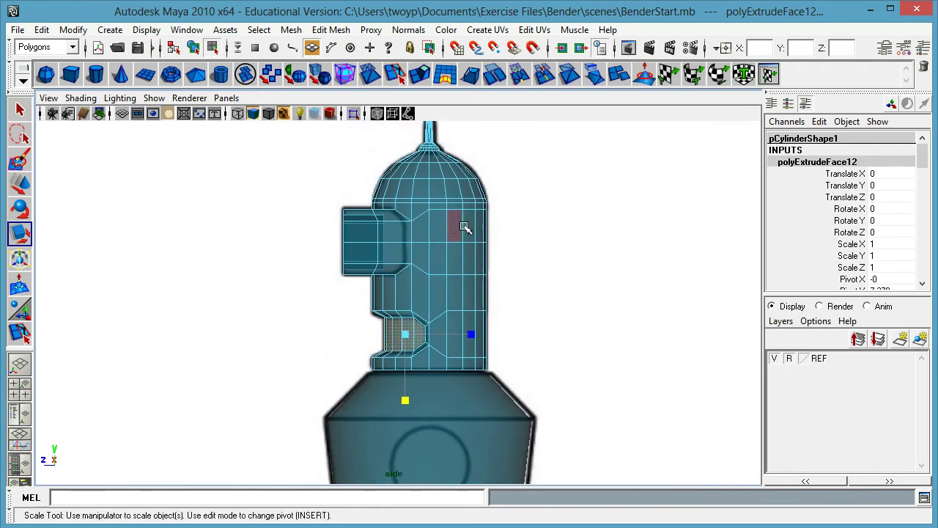
key(space)
key(space)
alt+drag(402, 270, 464, 274)
alt+right_drag(501, 270, 344, 270)
alt+drag(343, 270, 489, 274)
alt+right_drag(490, 275, 445, 279)
alt+drag(444, 278, 331, 270)
alt+right_drag(289, 297, 463, 275)
alt+middle_drag(463, 275, 513, 341)
alt+drag(461, 243, 513, 286)
alt+right_drag(502, 249, 457, 253)
alt+middle_drag(466, 246, 513, 157)
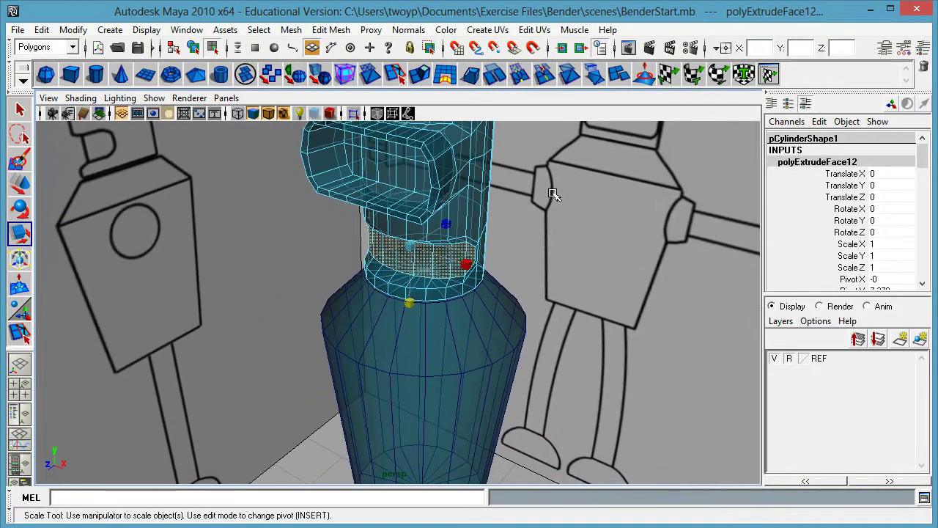
alt+right_drag(555, 193, 321, 198)
alt+middle_drag(459, 269, 480, 250)
alt+drag(480, 250, 461, 272)
alt+right_drag(461, 133, 521, 212)
alt+middle_drag(521, 212, 519, 388)
alt+right_drag(378, 296, 445, 286)
alt+middle_drag(445, 285, 396, 314)
alt+drag(455, 266, 524, 264)
alt+right_drag(525, 264, 368, 318)
alt+middle_drag(417, 404, 400, 277)
alt+drag(516, 365, 446, 361)
alt+middle_drag(416, 256, 423, 374)
alt+right_drag(423, 374, 427, 307)
alt+drag(427, 307, 398, 266)
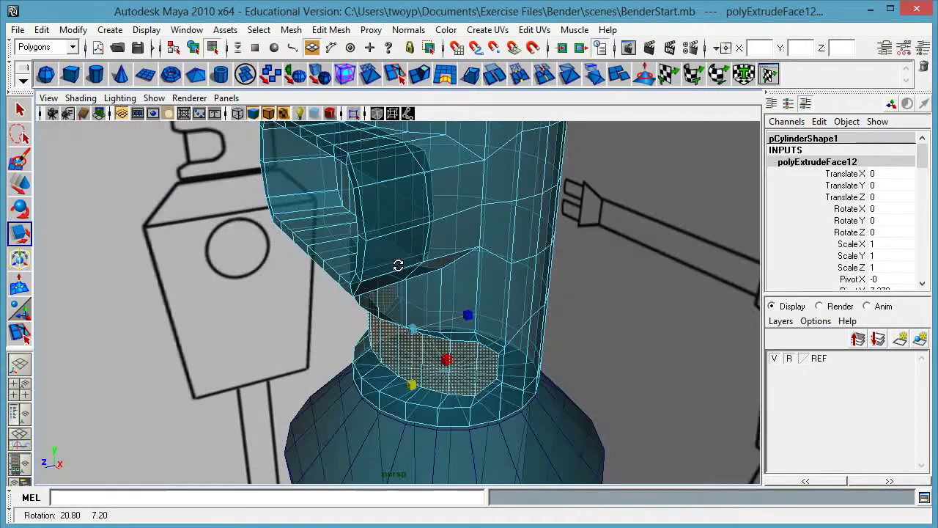
alt+right_drag(398, 266, 395, 233)
alt+middle_drag(412, 241, 378, 297)
alt+right_drag(378, 298, 363, 260)
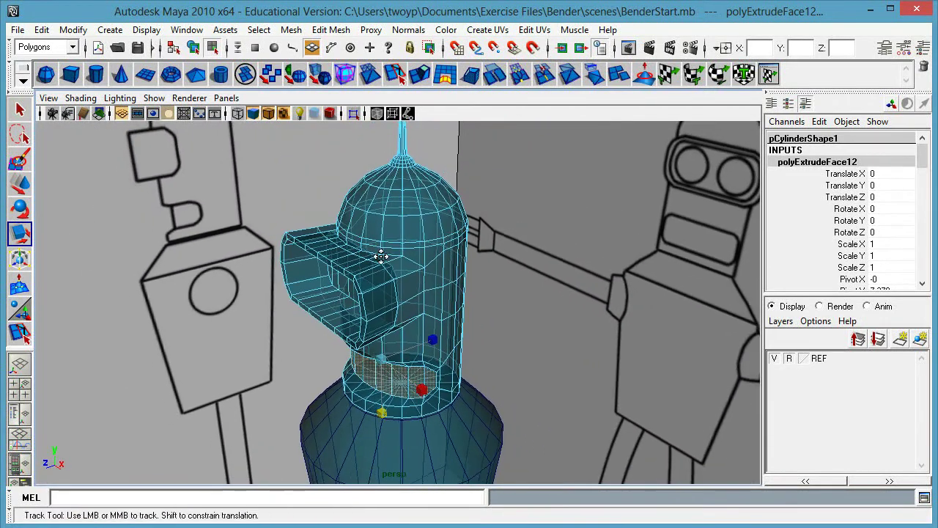
alt+middle_drag(382, 256, 384, 270)
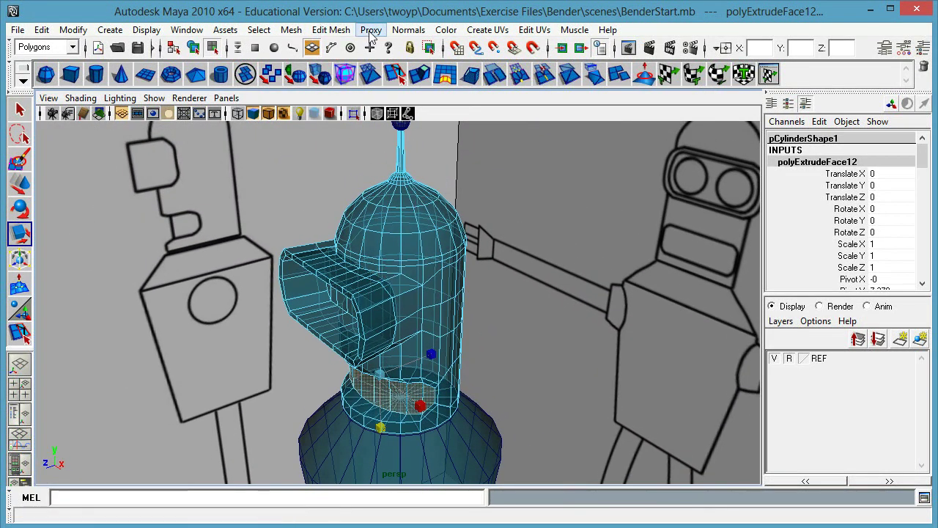
Step: Insert supporting edge loops around the visor with the Insert Edge Loop Tool, including close to where it joins the head
click(341, 30)
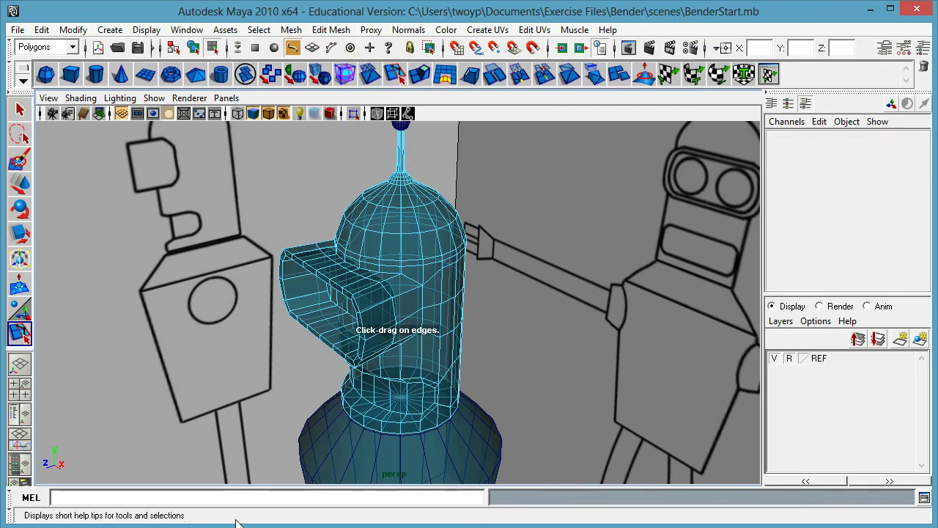
alt+right_drag(271, 303, 373, 310)
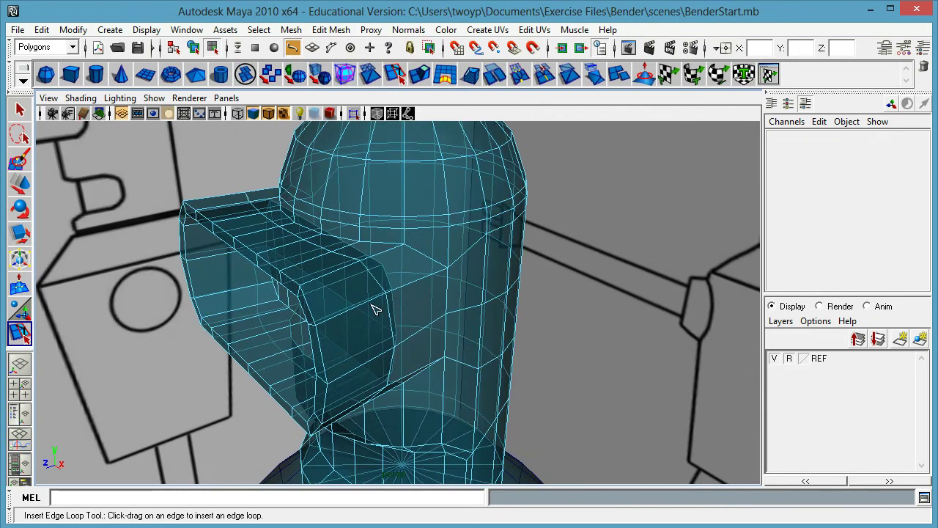
alt+drag(349, 329, 191, 268)
alt+drag(352, 253, 297, 266)
alt+right_drag(297, 266, 339, 271)
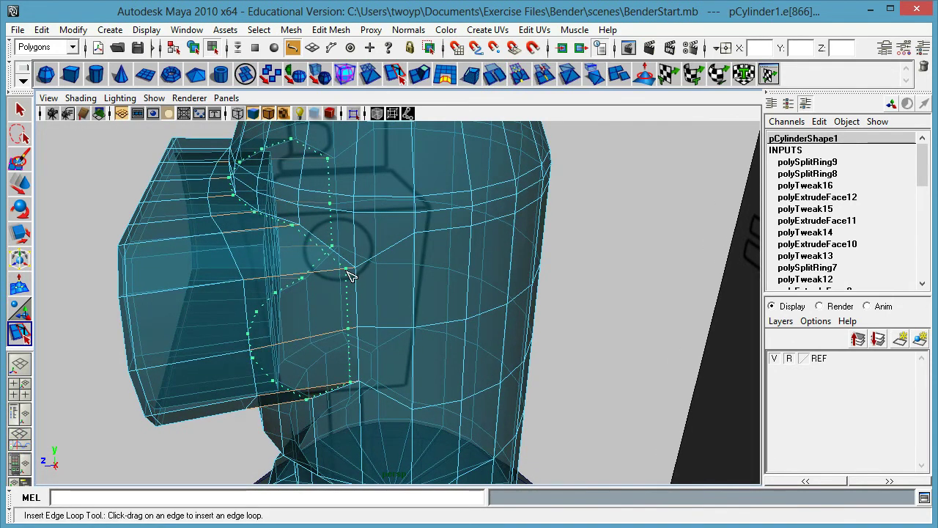
drag(349, 272, 349, 273)
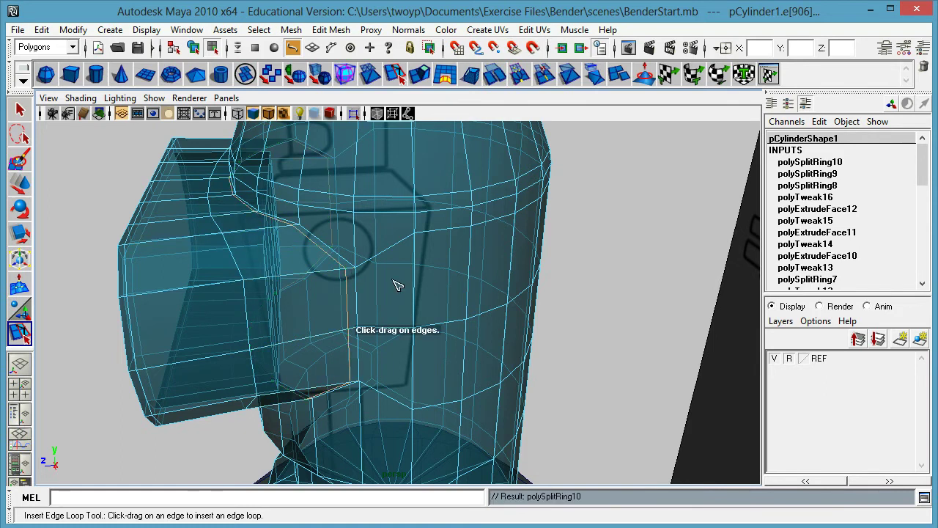
alt+drag(341, 312, 442, 262)
click(228, 247)
alt+right_drag(442, 261, 416, 270)
alt+drag(416, 270, 402, 275)
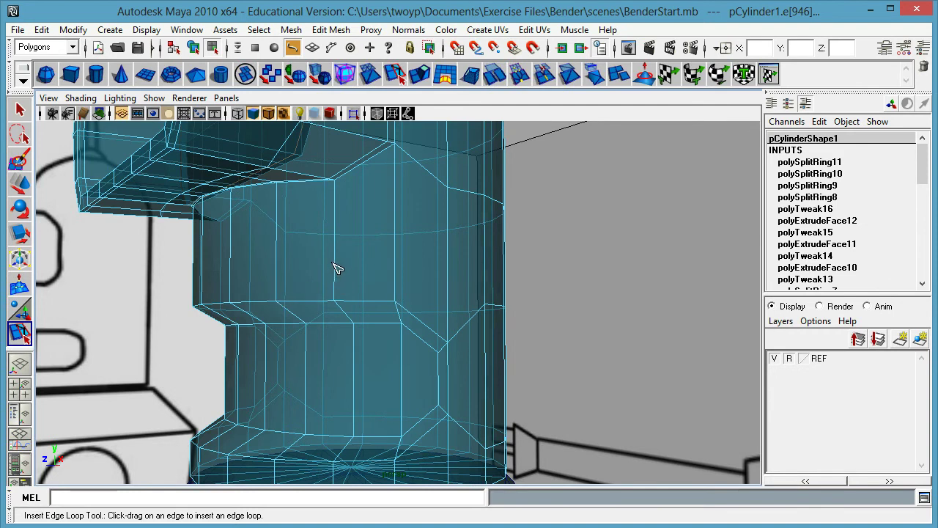
Step: Insert edge loops on the head's outer wall just above and just below the mouth recess
mouse_move(339, 268)
alt+mouse_down()
mouse_move(315, 320)
mouse_move(341, 287)
alt+mouse_up()
alt+right_drag(341, 286, 360, 256)
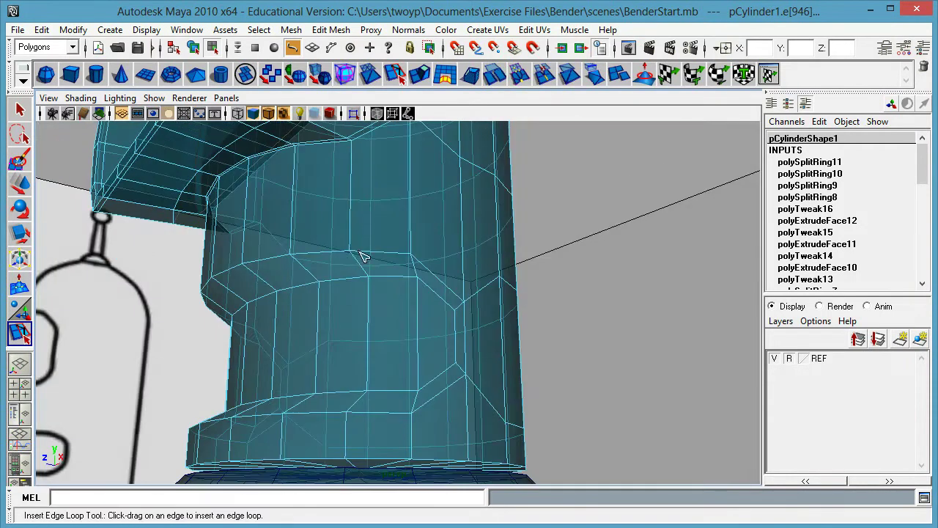
drag(354, 249, 355, 250)
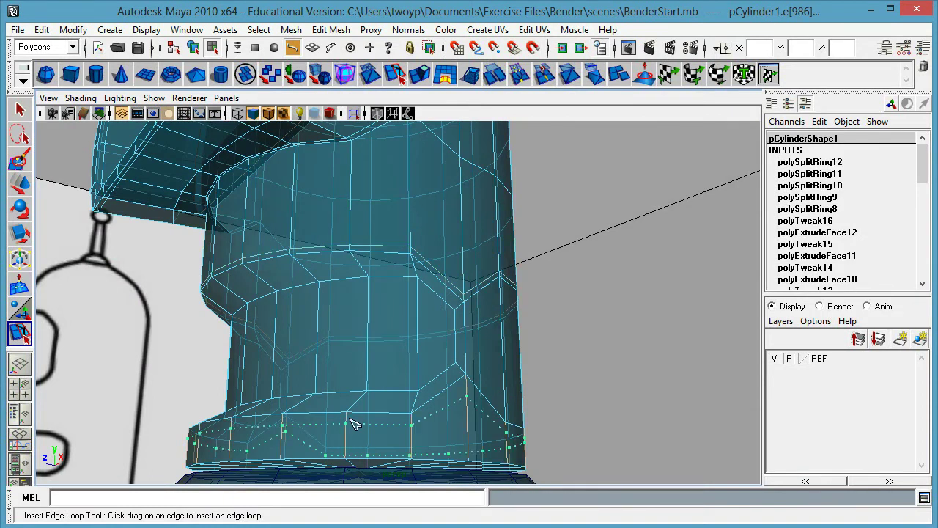
drag(353, 416, 354, 418)
Step: Insert an edge loop close to the bottom rim of the head, just above the body
alt+drag(424, 367, 350, 320)
mouse_move(340, 341)
alt+middle_down()
mouse_move(360, 237)
mouse_move(342, 329)
alt+middle_up()
alt+right_drag(342, 329, 418, 379)
alt+middle_drag(418, 379, 402, 300)
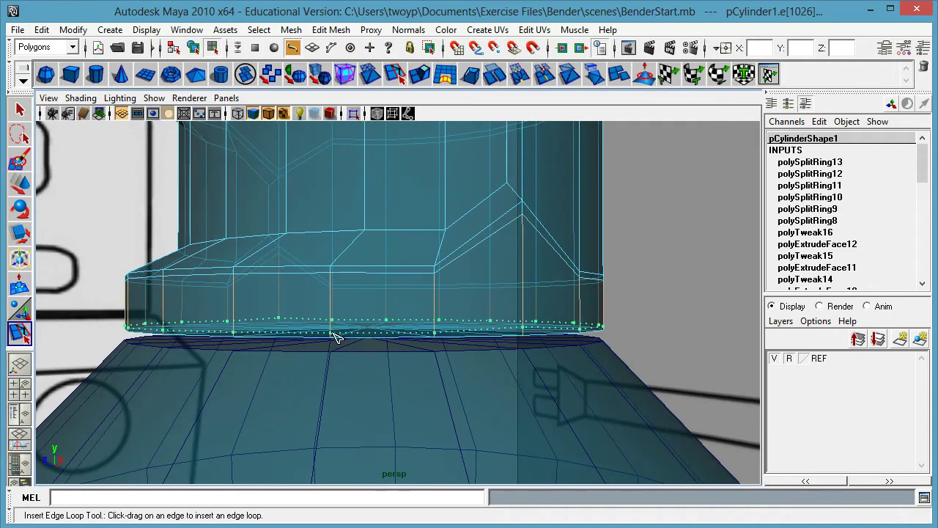
drag(333, 337, 340, 337)
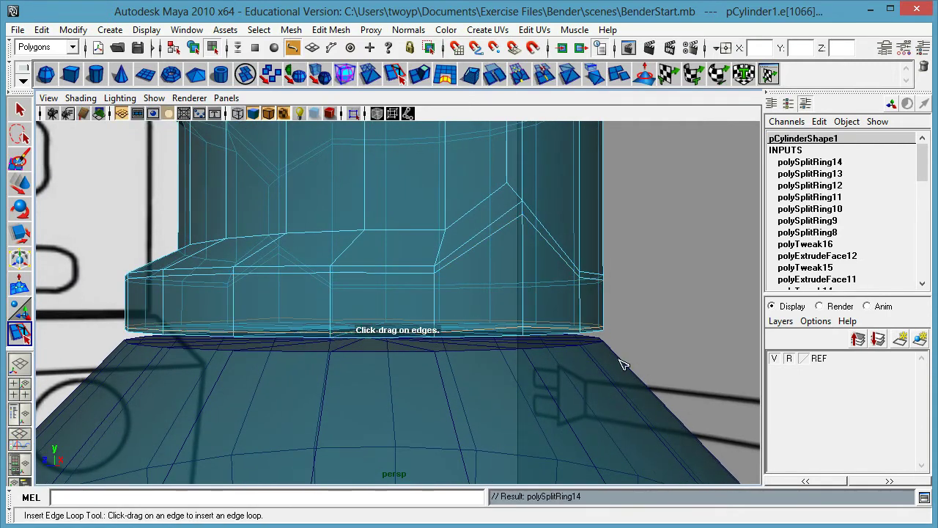
Step: Insert edge loops along the outer and inner edges of the mouth recess's sloped border
alt+right_drag(621, 365, 403, 327)
alt+drag(403, 327, 493, 266)
alt+right_drag(579, 262, 638, 256)
alt+drag(587, 250, 556, 257)
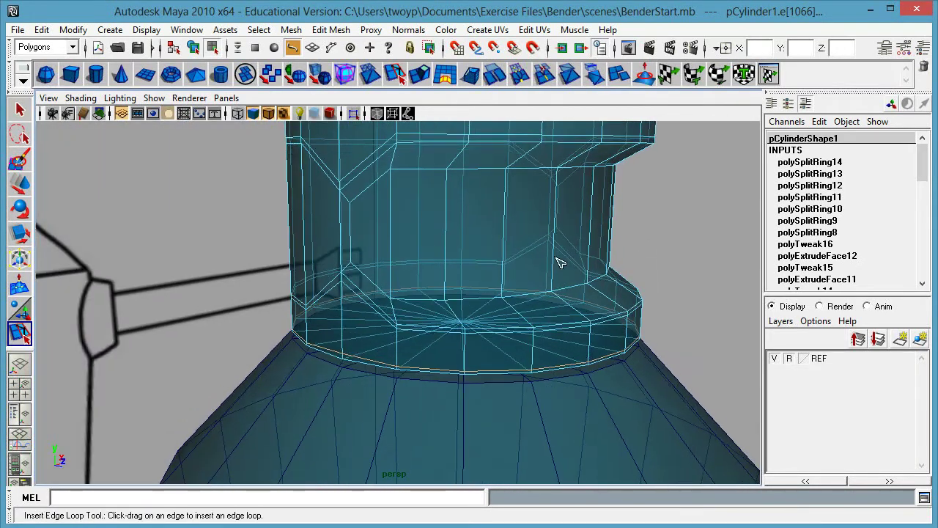
alt+right_drag(369, 158, 415, 154)
alt+middle_drag(414, 190, 403, 260)
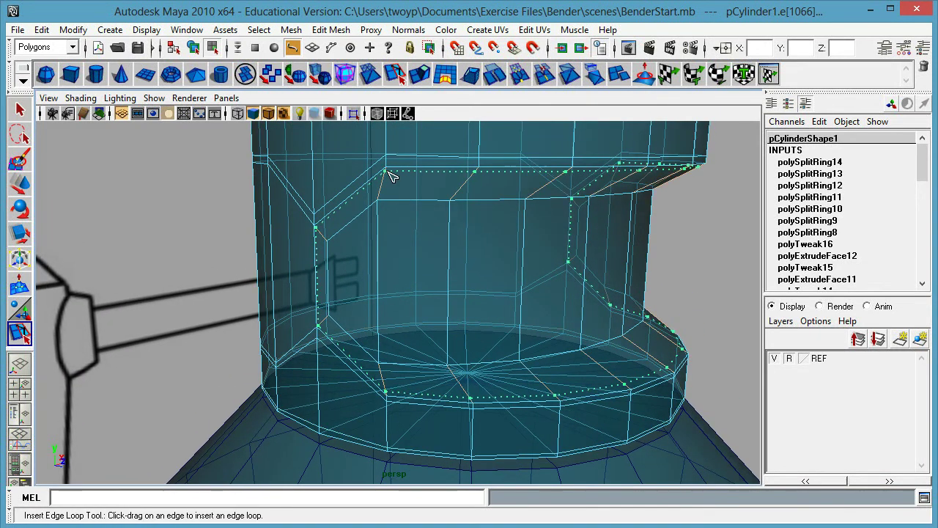
drag(391, 176, 392, 177)
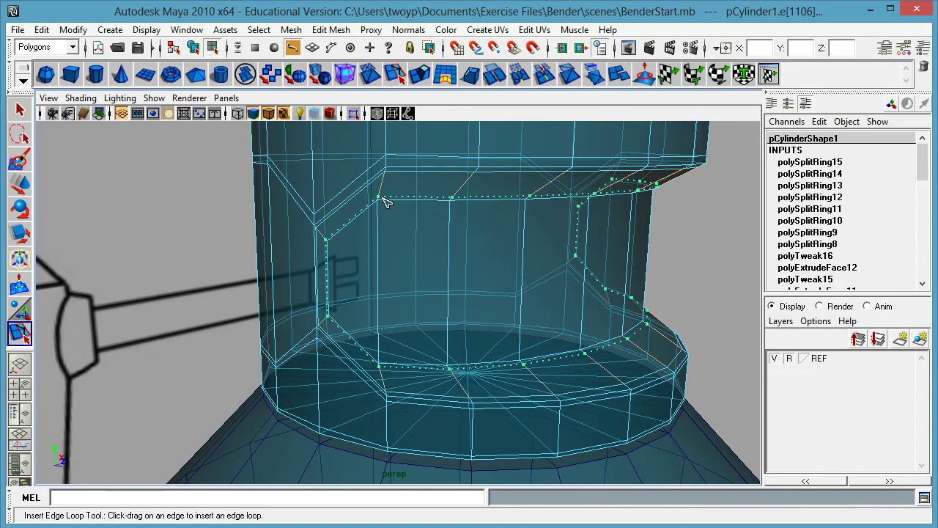
drag(381, 199, 382, 200)
Step: Insert edge loops on both sides of the seam where the antenna's domed base meets the head
alt+right_drag(391, 203, 497, 260)
alt+drag(496, 259, 470, 246)
alt+right_drag(470, 246, 454, 249)
mouse_move(455, 249)
alt+mouse_down()
mouse_move(562, 251)
mouse_move(450, 245)
alt+mouse_up()
alt+right_drag(450, 245, 452, 233)
alt+drag(452, 233, 498, 358)
alt+right_drag(499, 358, 533, 264)
alt+drag(446, 287, 481, 247)
alt+right_drag(408, 189, 405, 186)
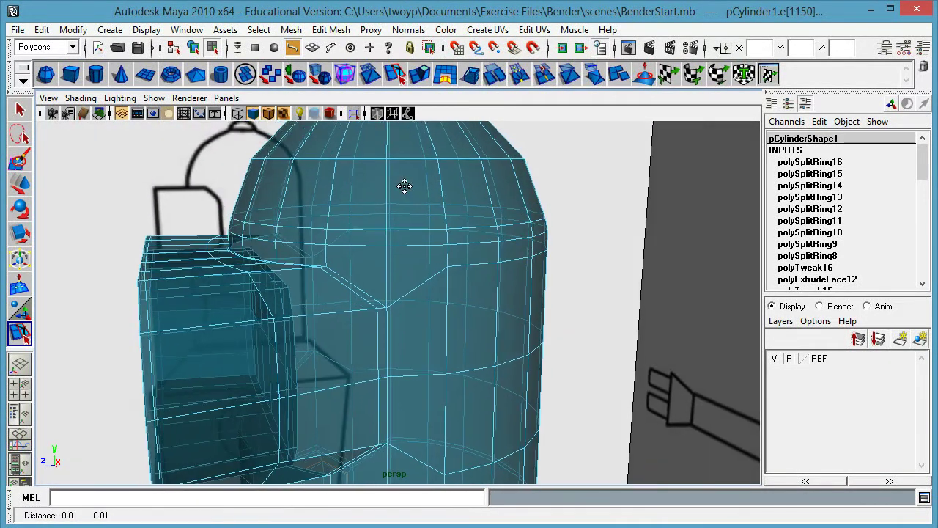
alt+middle_drag(405, 186, 402, 298)
alt+right_drag(403, 297, 645, 217)
alt+drag(458, 213, 456, 234)
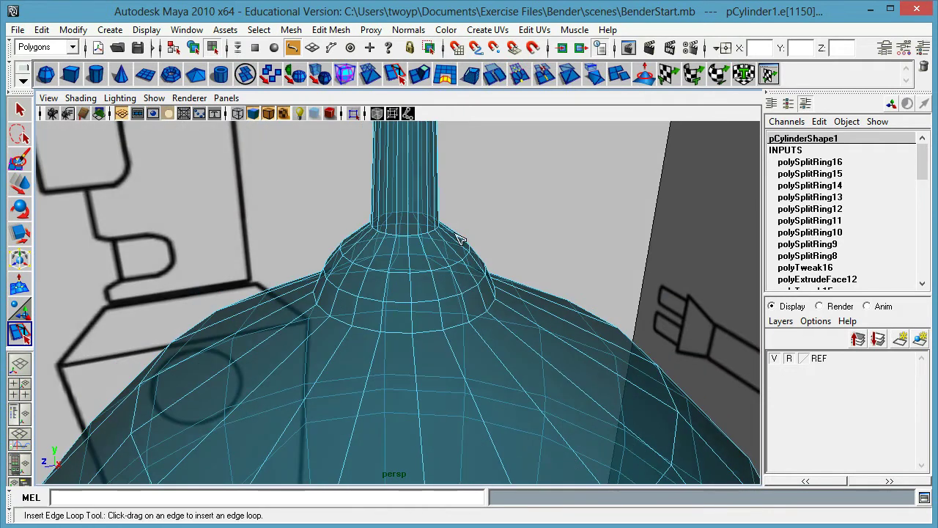
mouse_move(420, 342)
mouse_down()
mouse_move(417, 321)
mouse_move(422, 334)
mouse_up()
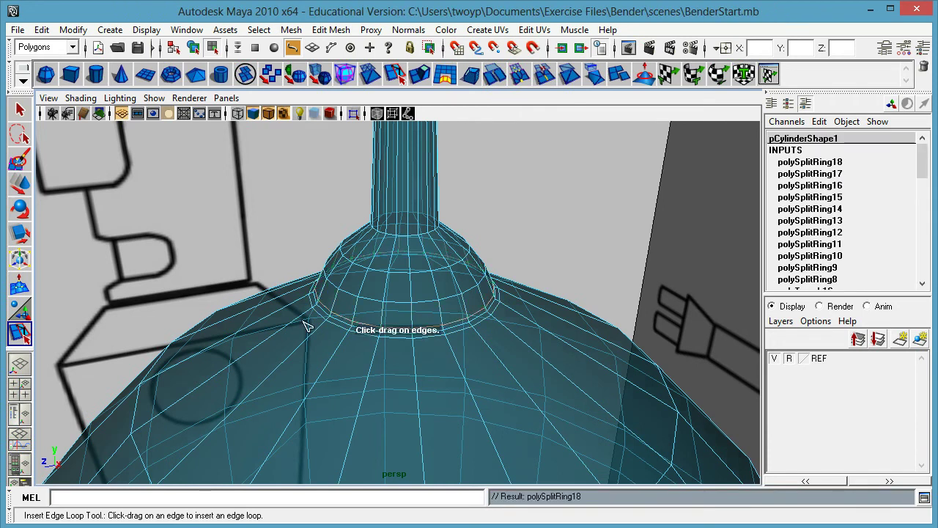
Step: Insert edge loops around the joint between the antenna's domed base and its stem
alt+right_drag(307, 323, 378, 315)
mouse_move(409, 298)
alt+middle_down()
mouse_move(415, 313)
mouse_move(402, 343)
mouse_move(398, 310)
alt+middle_up()
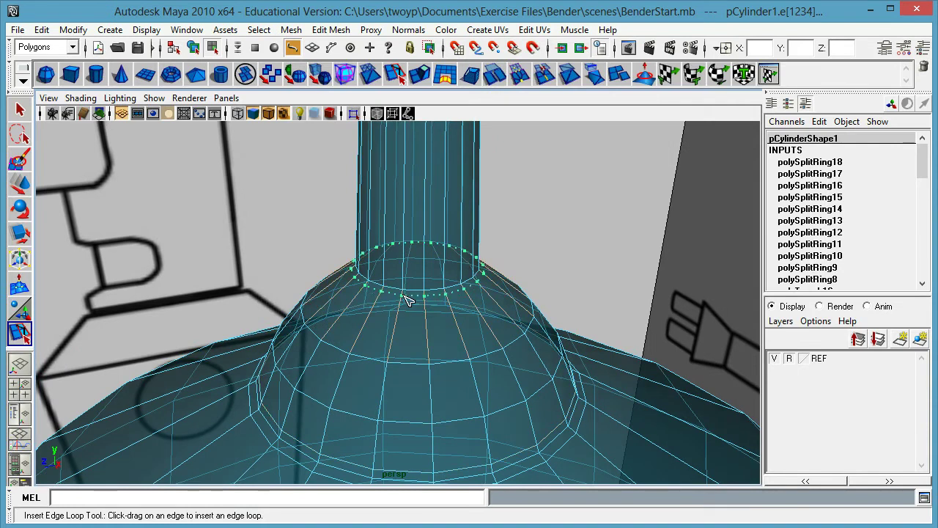
drag(408, 300, 406, 286)
Step: Insert an edge loop near the upper end of the antenna stem, just below the ball
alt+right_drag(548, 193, 461, 155)
alt+middle_drag(461, 154, 487, 385)
alt+right_drag(458, 282, 502, 274)
alt+drag(501, 274, 478, 259)
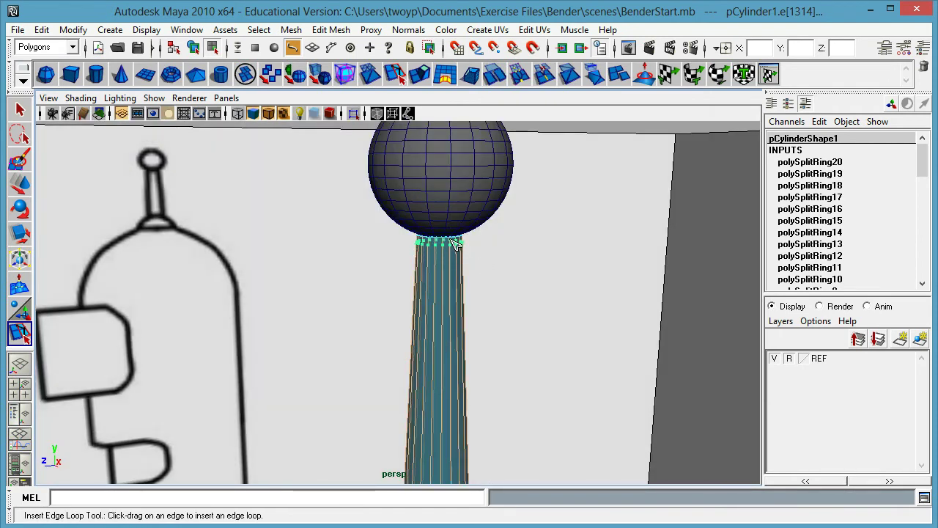
drag(454, 236, 457, 237)
Step: Return to object mode and assign the lambert1 material to the head, moving the Hypershade window clear of the model
alt+right_drag(504, 252, 361, 363)
alt+middle_drag(422, 469, 444, 191)
alt+right_drag(443, 191, 393, 218)
alt+drag(393, 218, 509, 231)
alt+right_drag(511, 234, 321, 226)
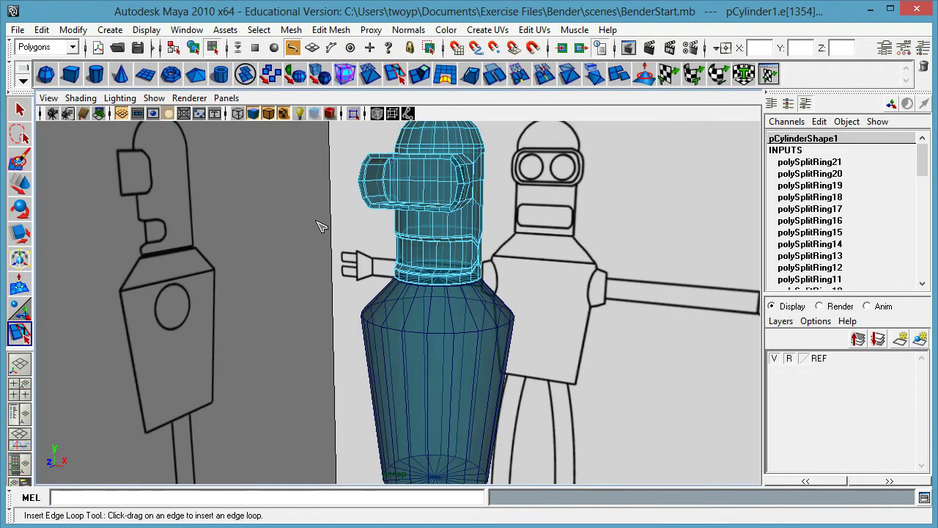
key(q)
right_drag(422, 209, 455, 183)
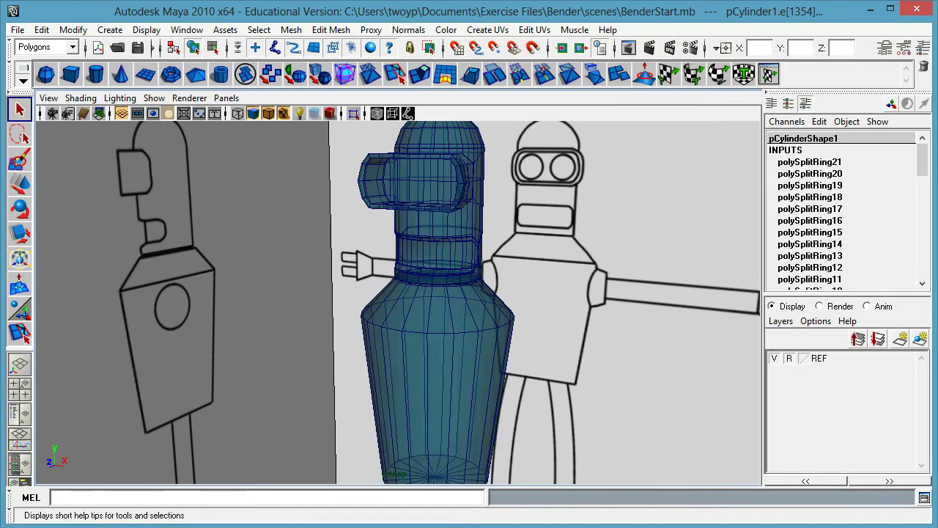
click(768, 74)
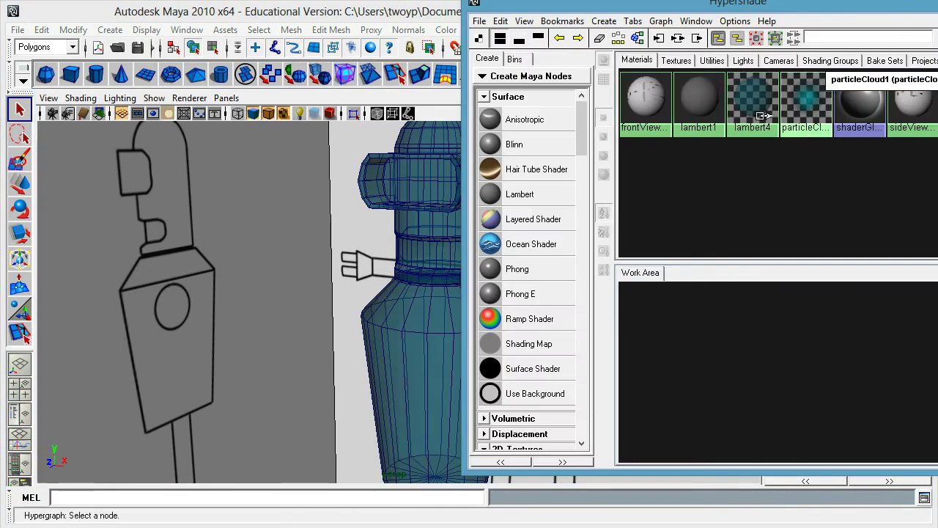
middle_drag(708, 95, 524, 154)
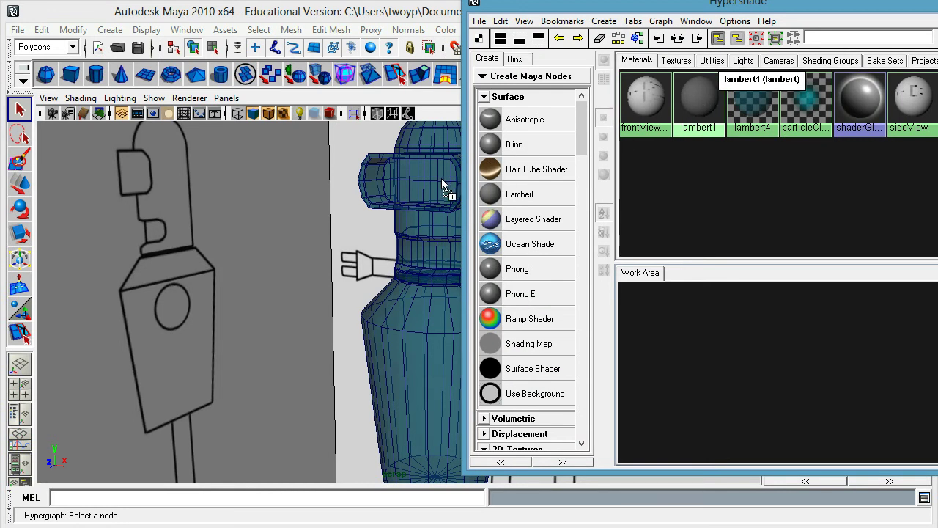
middle_drag(442, 179, 442, 180)
drag(543, 9, 768, 42)
Step: Try to smooth the head while its edge components are still selected, and undo the smoothing
alt+drag(477, 269, 381, 249)
scroll(244, 218, up, 3)
alt+middle_drag(410, 219, 435, 224)
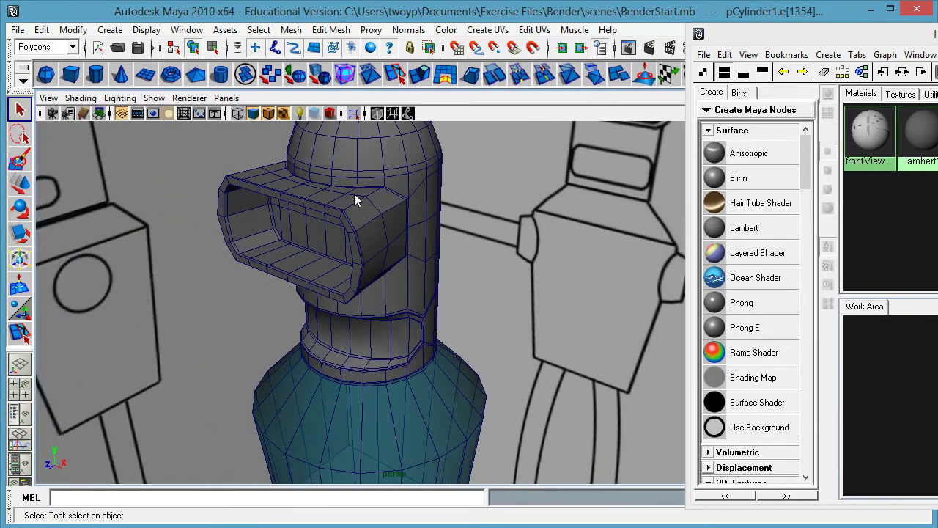
click(291, 30)
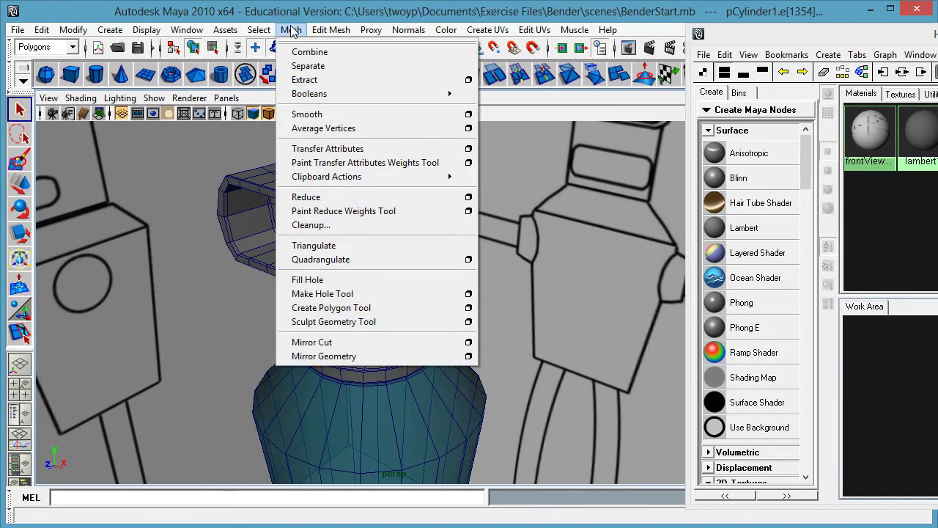
click(317, 115)
key(r)
alt+drag(490, 246, 452, 199)
alt+right_drag(452, 199, 291, 207)
alt+drag(299, 202, 342, 238)
alt+right_drag(410, 238, 484, 237)
click(489, 236)
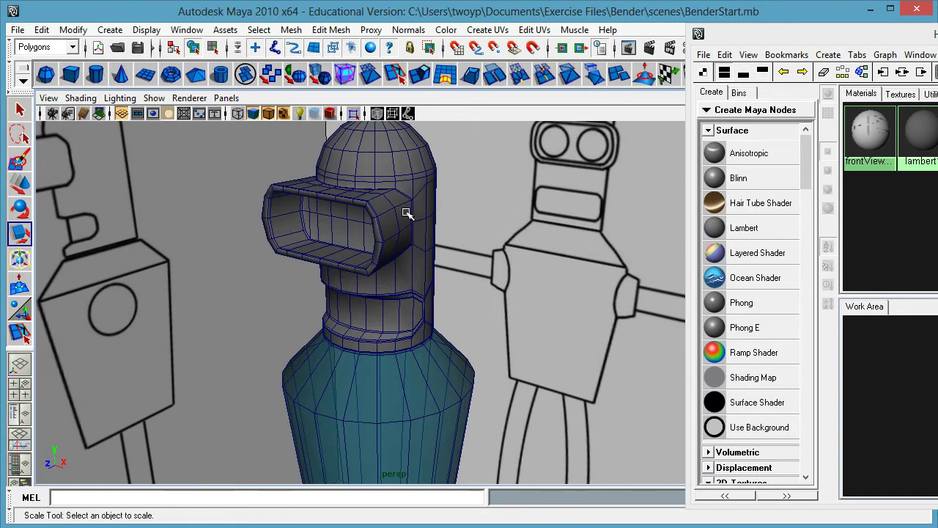
key(ctrl+z)
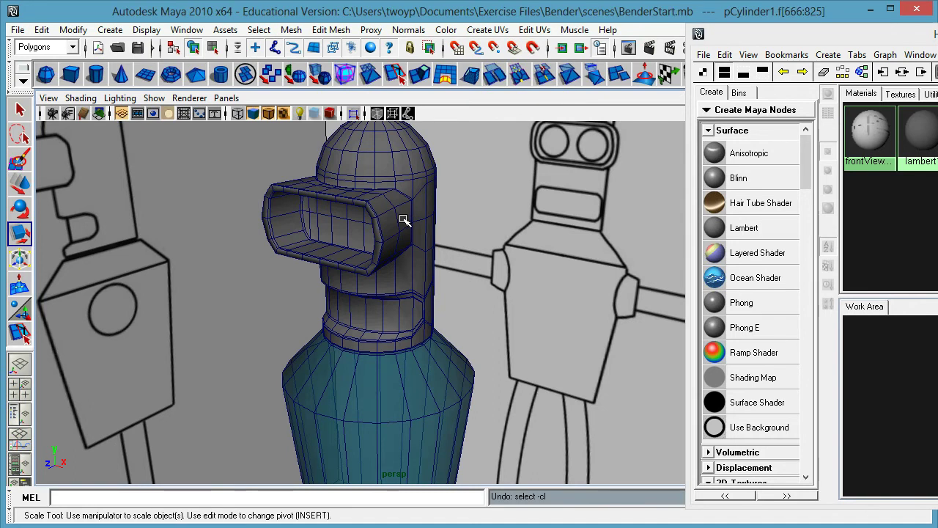
key(ctrl+z)
Step: Select the whole head object, apply Smooth to its mesh and deselect it
click(417, 218)
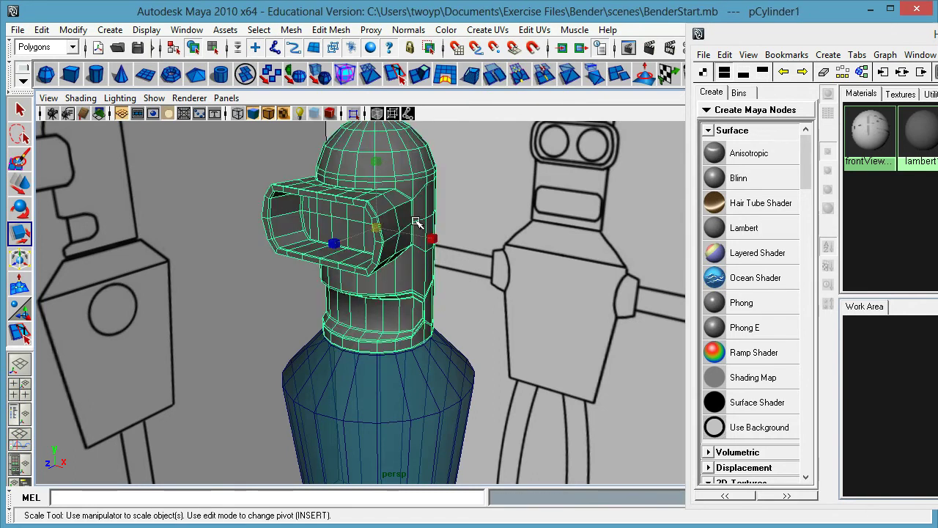
alt+drag(417, 222, 408, 224)
click(331, 31)
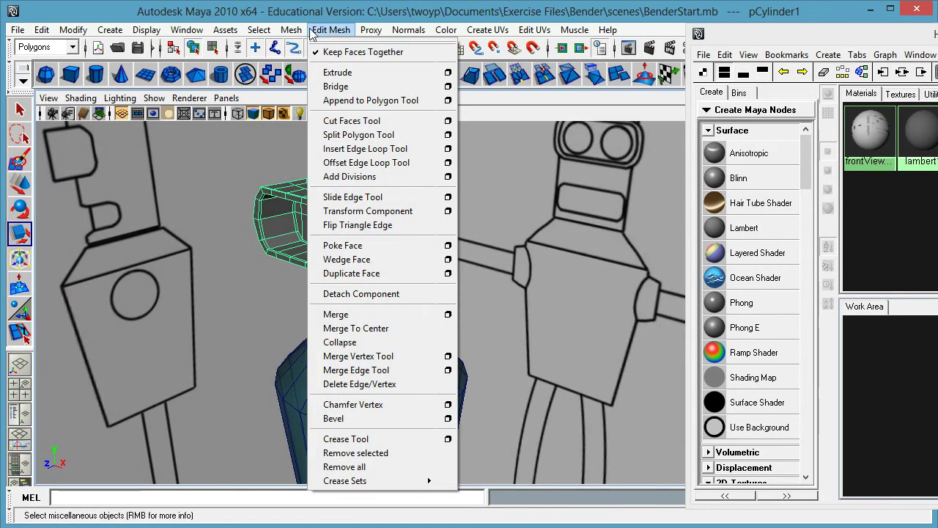
mouse_move(293, 29)
click(305, 115)
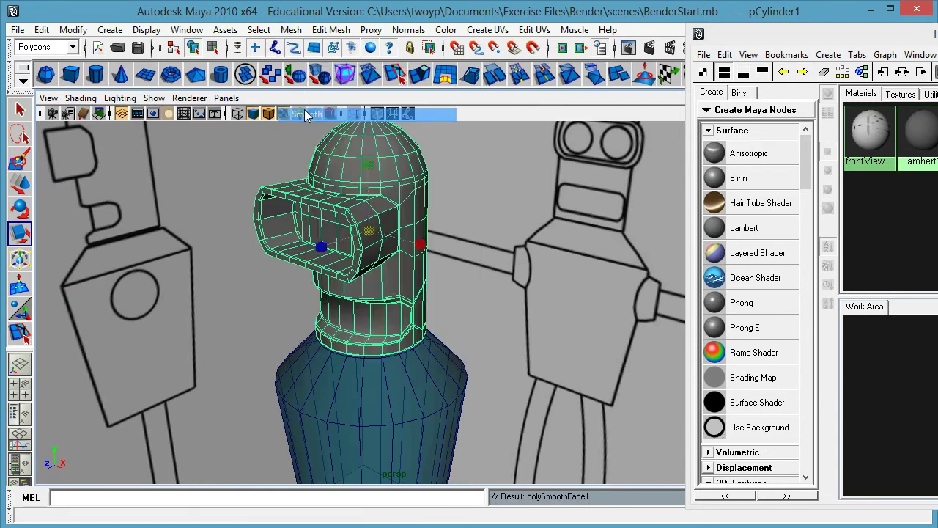
click(475, 230)
Step: Hide the wireframe overlay on the shaded models and inspect the smoothed head from several angles
mouse_move(477, 235)
alt+mouse_down()
mouse_move(454, 296)
mouse_move(478, 314)
mouse_move(458, 318)
mouse_move(411, 301)
mouse_move(266, 283)
mouse_move(434, 297)
mouse_move(381, 286)
mouse_move(538, 268)
mouse_move(486, 294)
mouse_move(512, 311)
mouse_move(618, 256)
mouse_move(547, 277)
alt+mouse_up()
click(269, 112)
alt+right_drag(548, 277, 322, 220)
alt+drag(365, 228, 310, 228)
alt+right_drag(310, 228, 667, 192)
alt+middle_drag(519, 209, 528, 274)
alt+drag(529, 274, 513, 236)
alt+right_drag(493, 234, 316, 229)
alt+middle_drag(460, 193, 463, 131)
alt+right_drag(447, 190, 263, 207)
alt+middle_drag(434, 227, 365, 172)
Step: Insert supporting edge loops on the body just below its neck rim and on both sides of the shoulder edge
click(347, 279)
alt+right_drag(348, 278, 376, 269)
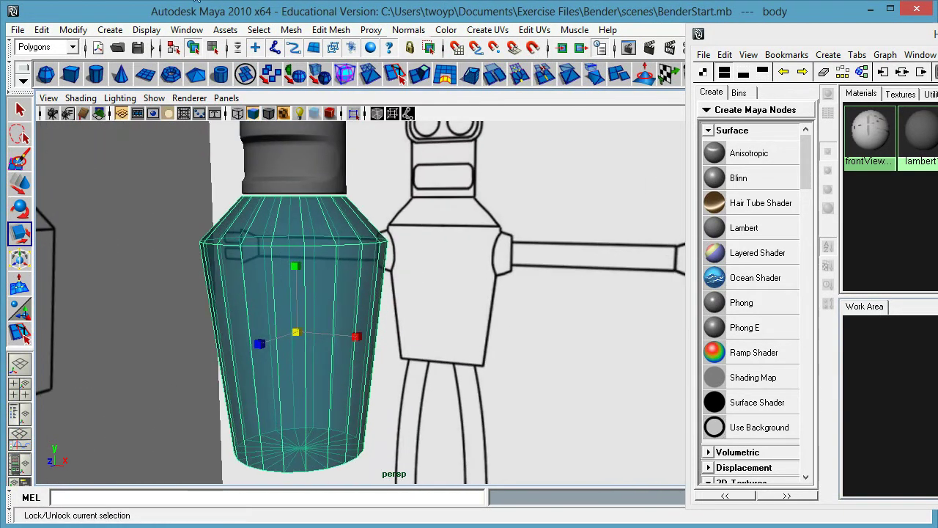
click(331, 30)
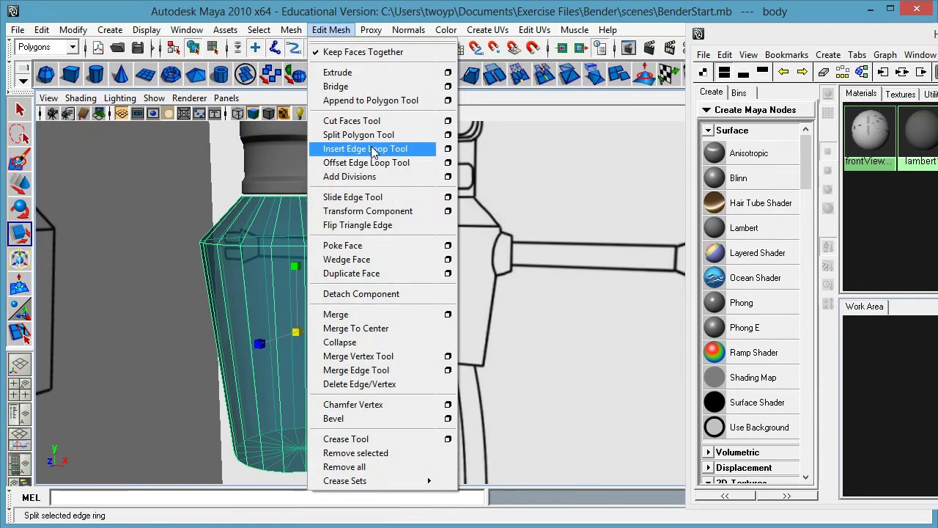
click(344, 149)
scroll(318, 212, up, 2)
alt+right_drag(318, 213, 336, 220)
alt+middle_drag(337, 237, 358, 254)
alt+drag(308, 208, 337, 219)
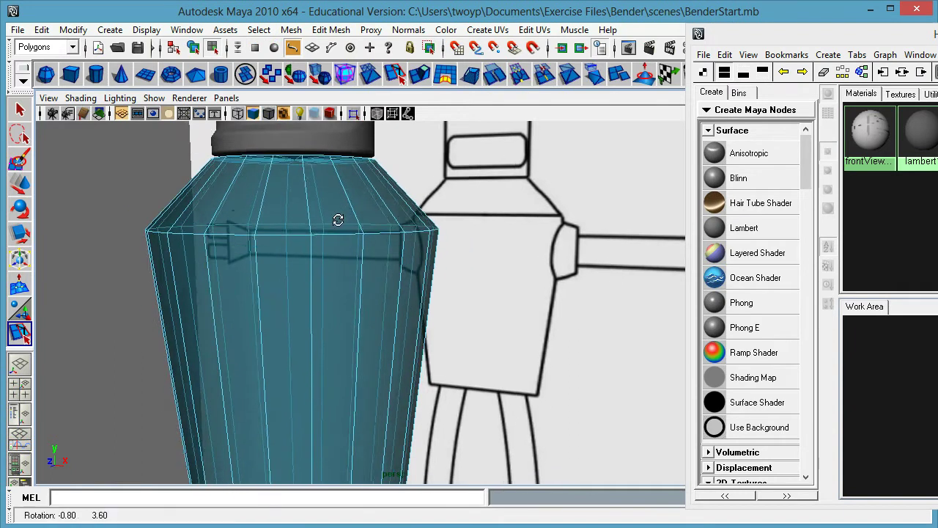
alt+drag(330, 185, 339, 224)
alt+right_drag(292, 220, 313, 223)
scroll(312, 222, up, 1)
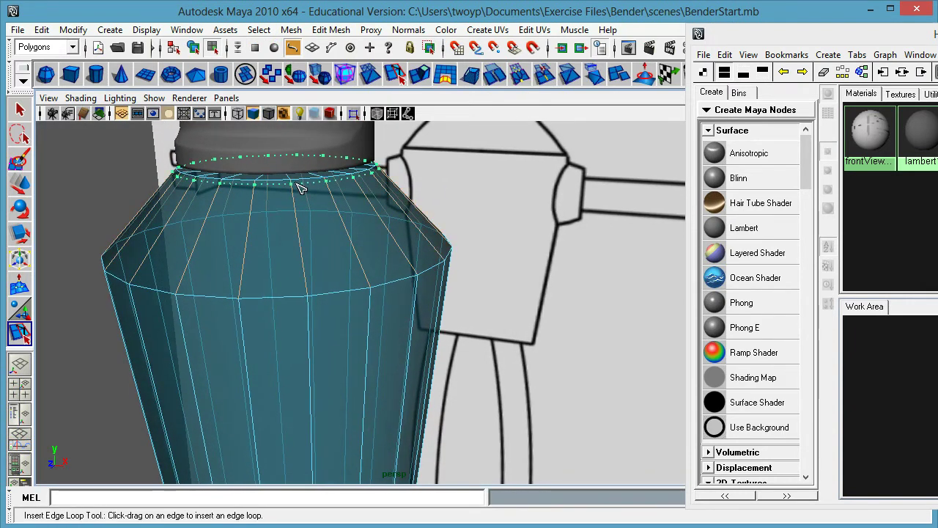
drag(299, 187, 300, 188)
drag(310, 297, 313, 293)
drag(308, 309, 310, 305)
Step: Insert a supporting edge loop around the body's side wall close to its bottom rim
alt+drag(372, 274, 390, 202)
alt+right_drag(245, 350, 440, 349)
alt+middle_drag(443, 349, 447, 213)
drag(293, 304, 286, 297)
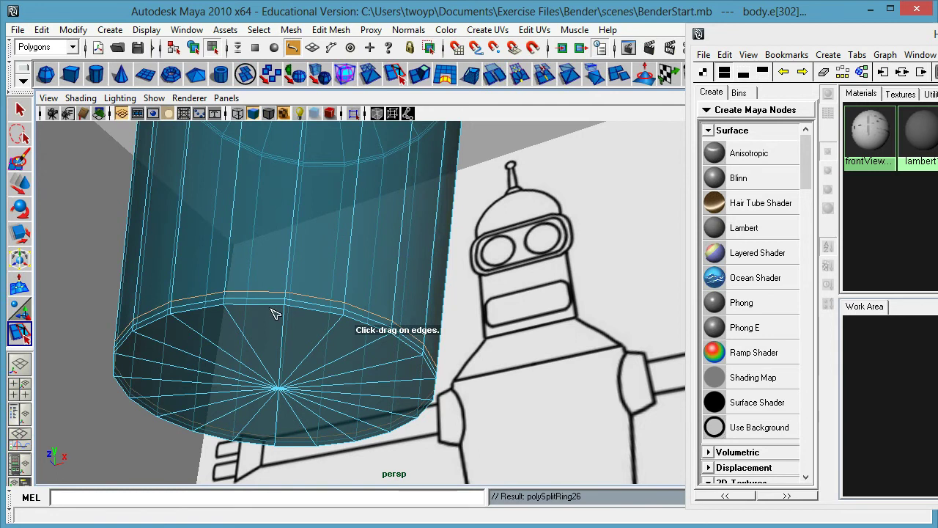
Step: Select the edge loop of the body's bottom rim and scale it uniformly
key(q)
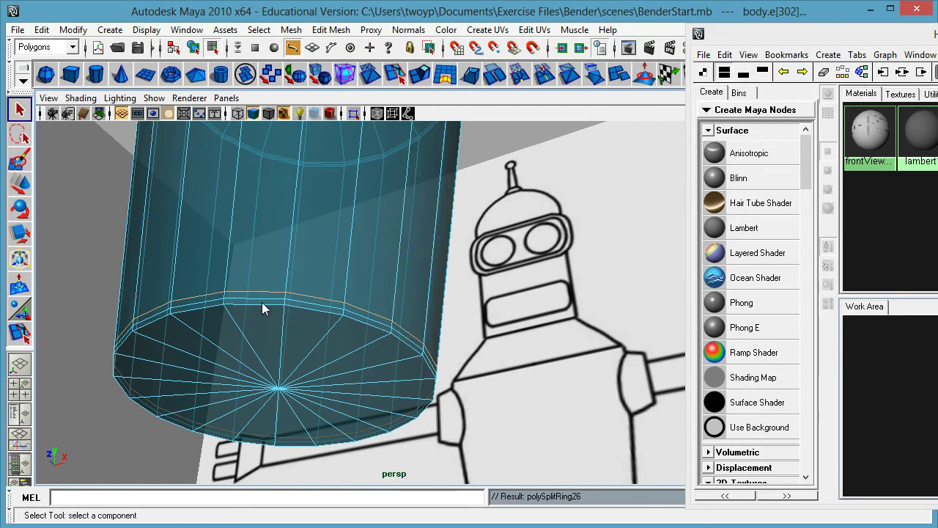
double_click(262, 305)
key(r)
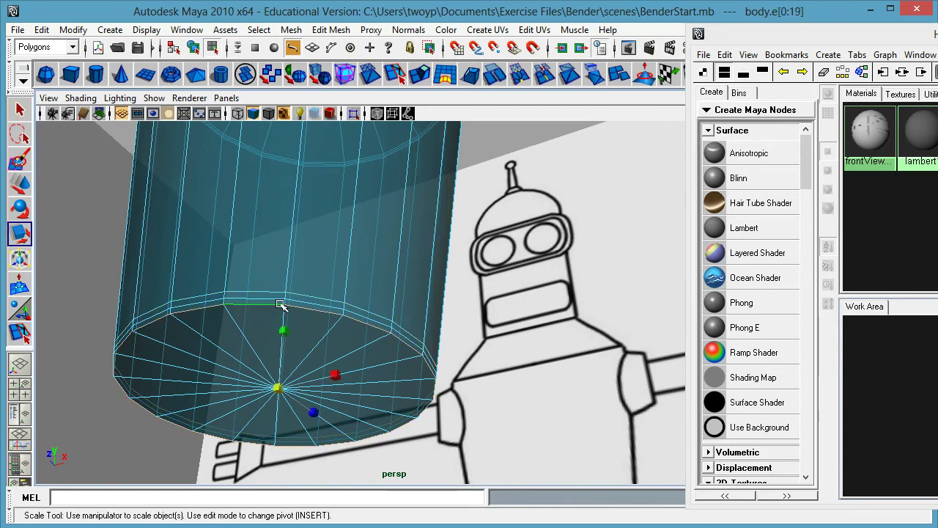
drag(278, 392, 364, 410)
Step: Insert another edge loop between the body's neck rim and the supporting loop just below it
alt+middle_drag(356, 264, 342, 385)
alt+right_drag(239, 222, 325, 222)
alt+middle_drag(325, 222, 303, 236)
alt+drag(303, 237, 311, 233)
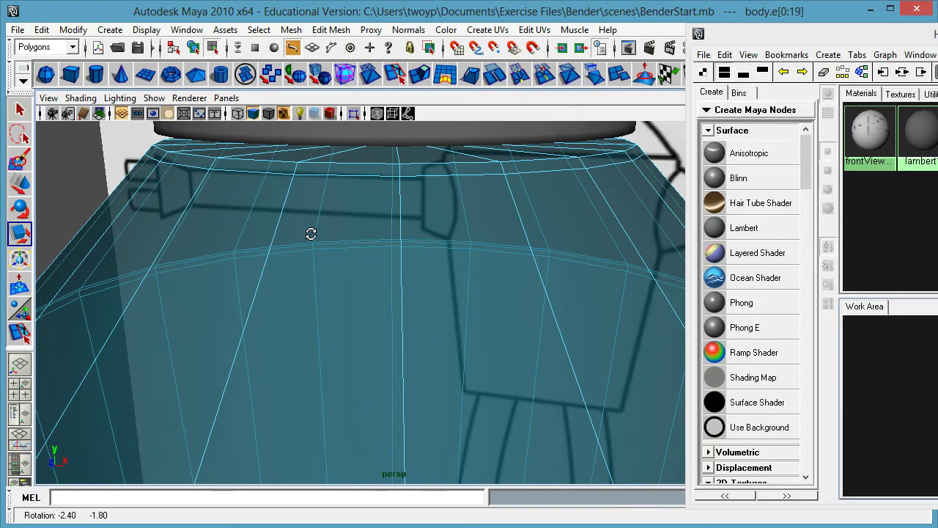
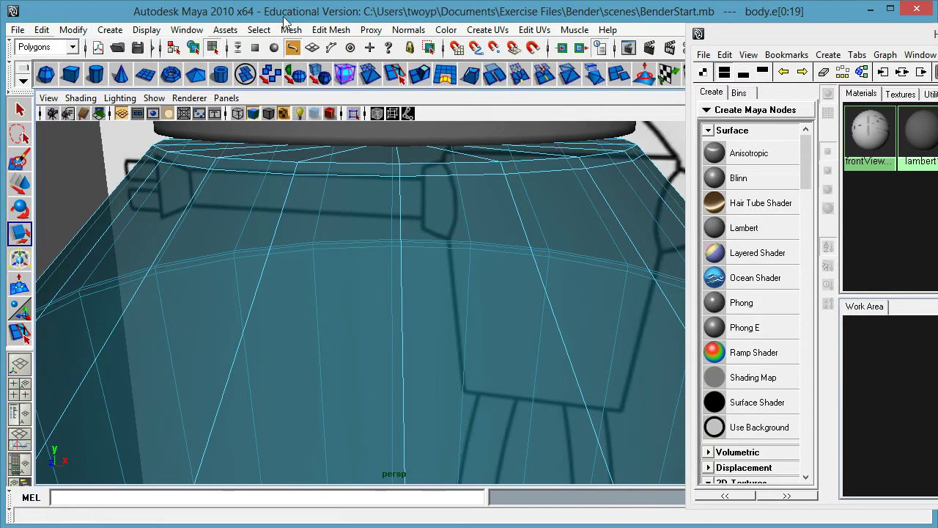
click(323, 29)
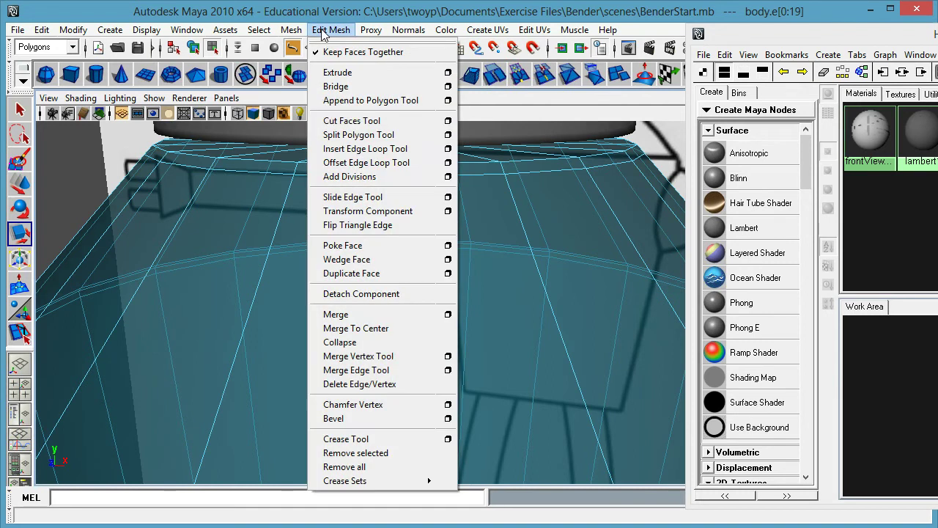
click(326, 151)
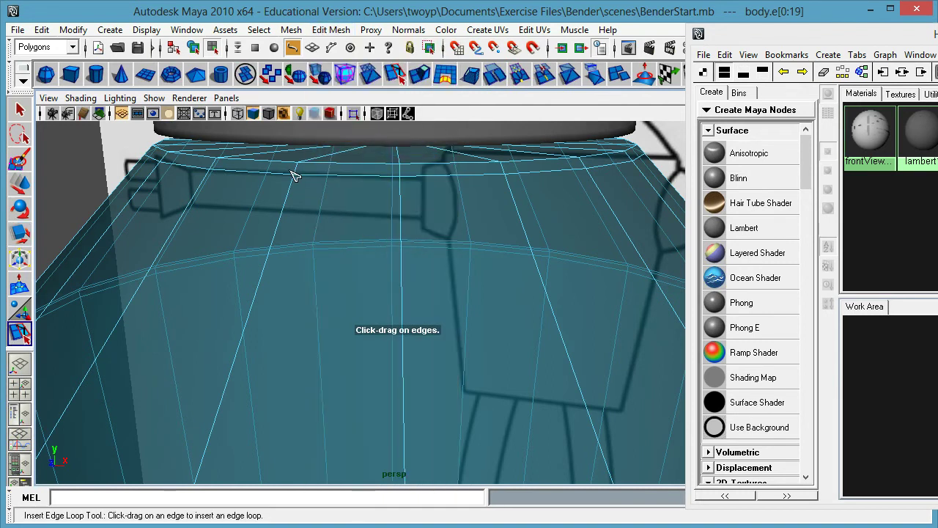
mouse_move(298, 171)
mouse_down()
mouse_move(310, 174)
mouse_move(313, 163)
mouse_up()
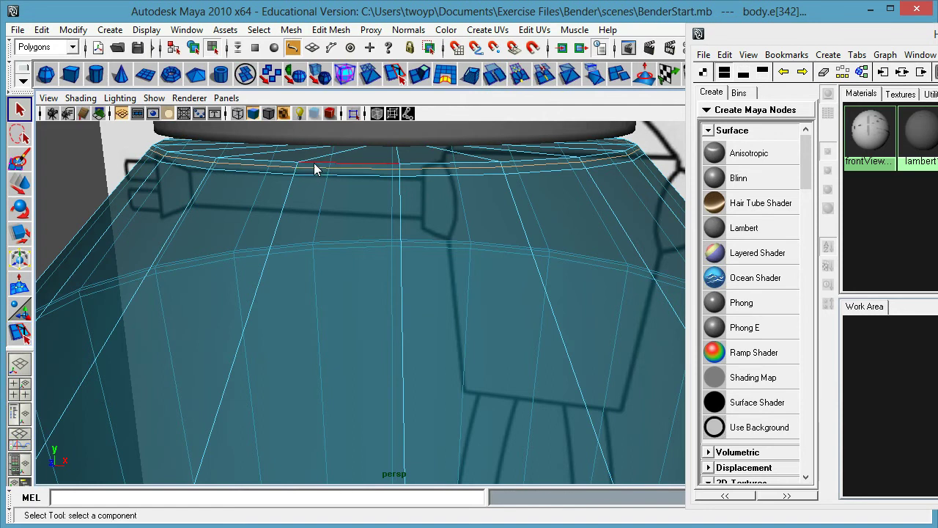
Step: Select the edge loop at the body's neck rim and scale it uniformly
alt+right_drag(407, 171, 360, 196)
alt+middle_drag(360, 196, 349, 221)
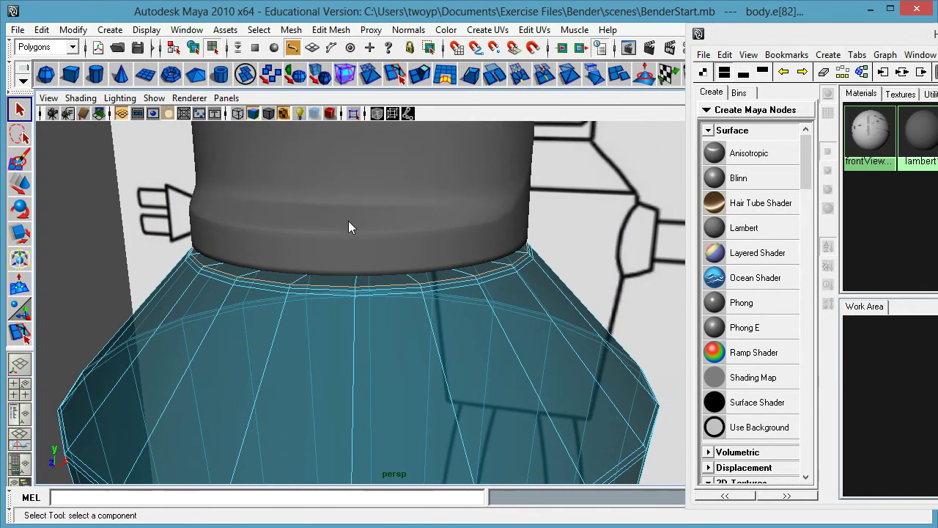
key(r)
drag(360, 242, 390, 268)
Step: Return to object mode, assign the lambert1 material to the body and put the Hypershade window away
alt+right_drag(292, 241, 203, 226)
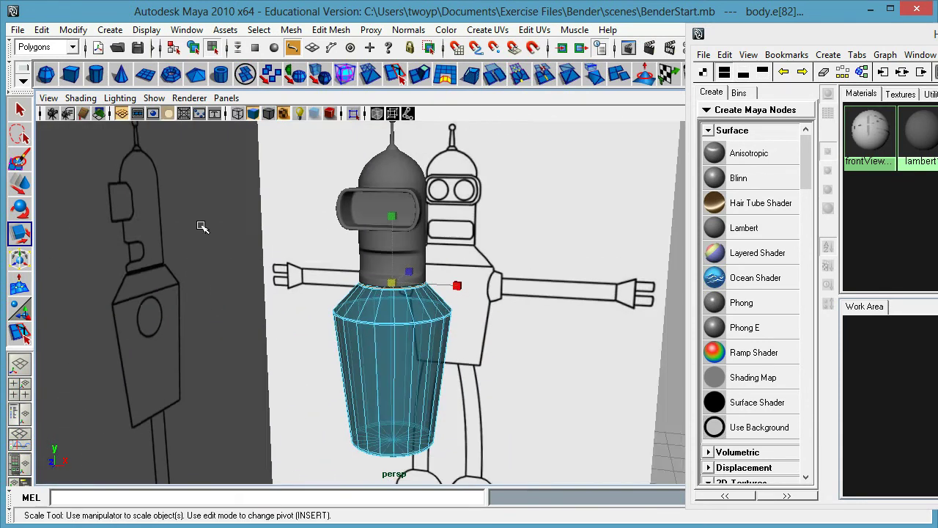
alt+middle_drag(374, 346, 362, 312)
right_drag(393, 264, 441, 246)
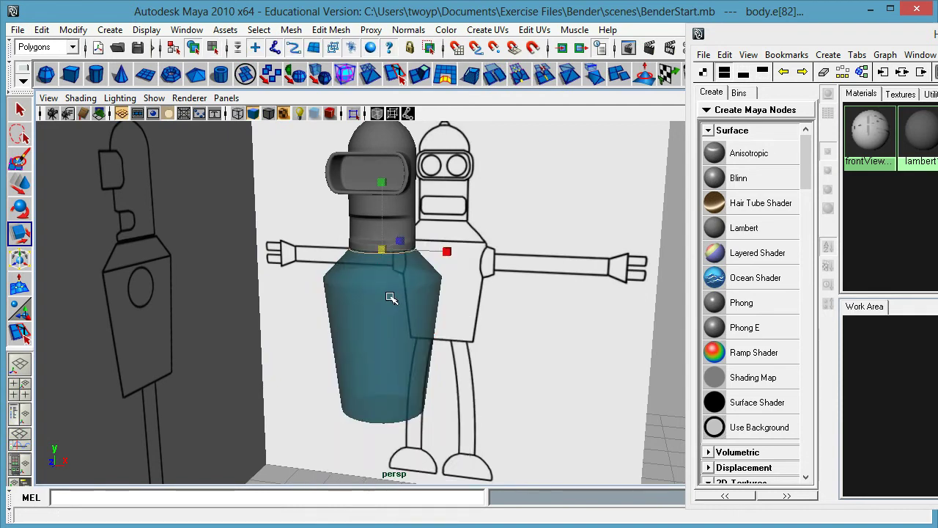
drag(887, 38, 705, 73)
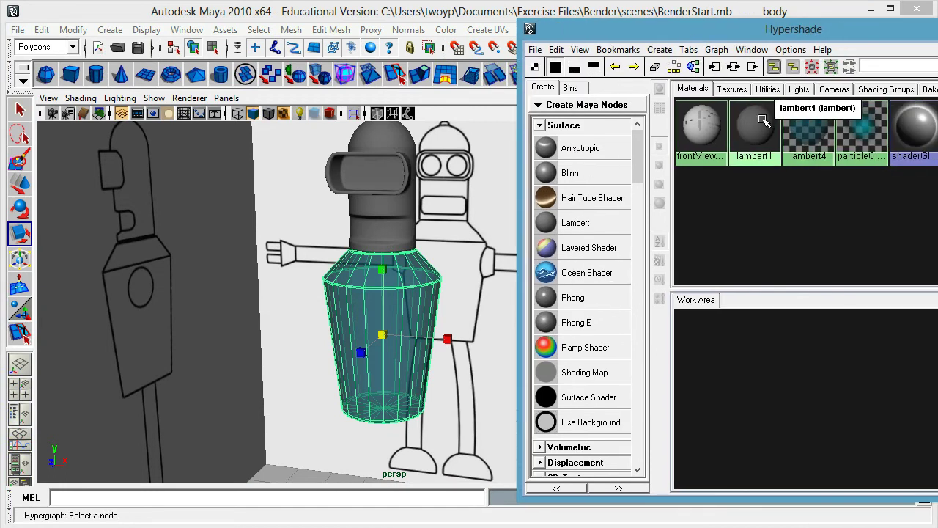
middle_drag(759, 125, 401, 303)
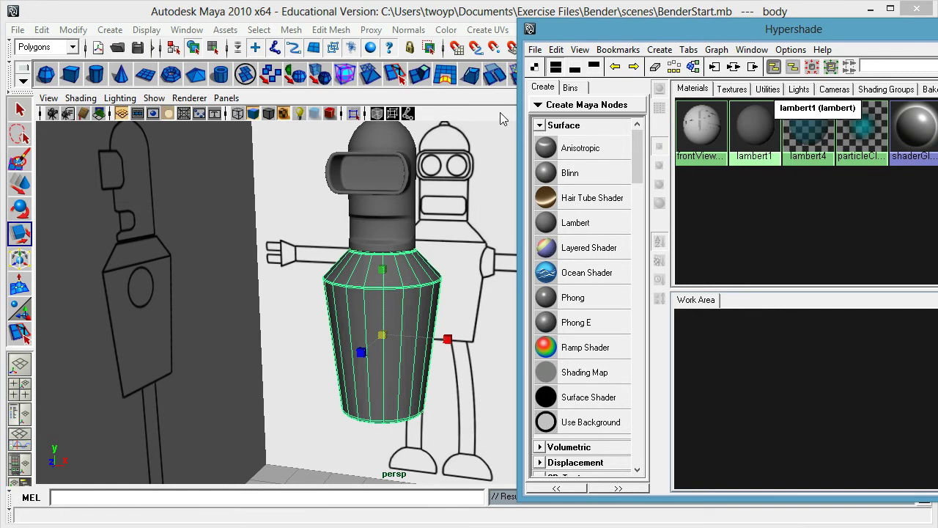
drag(678, 34, 585, 39)
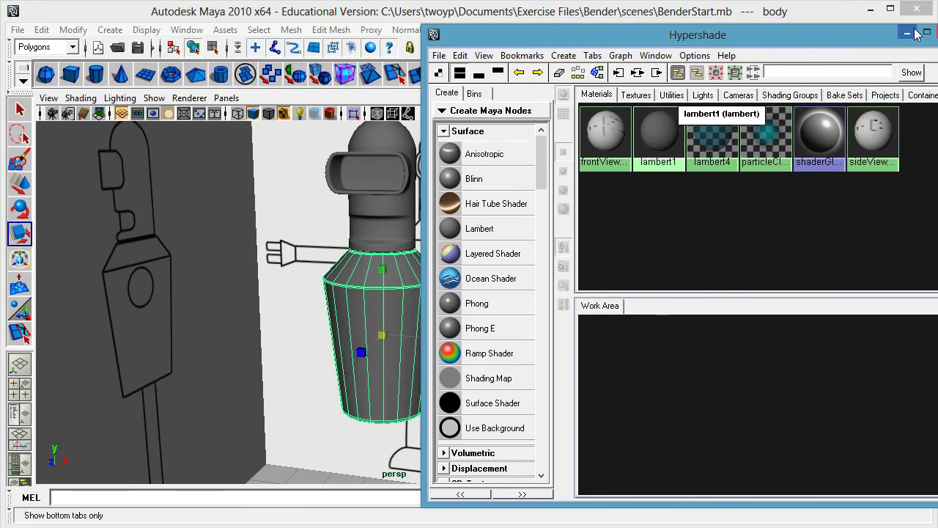
click(914, 33)
Step: Apply Smooth to the whole body mesh and deselect it
alt+drag(490, 285, 490, 320)
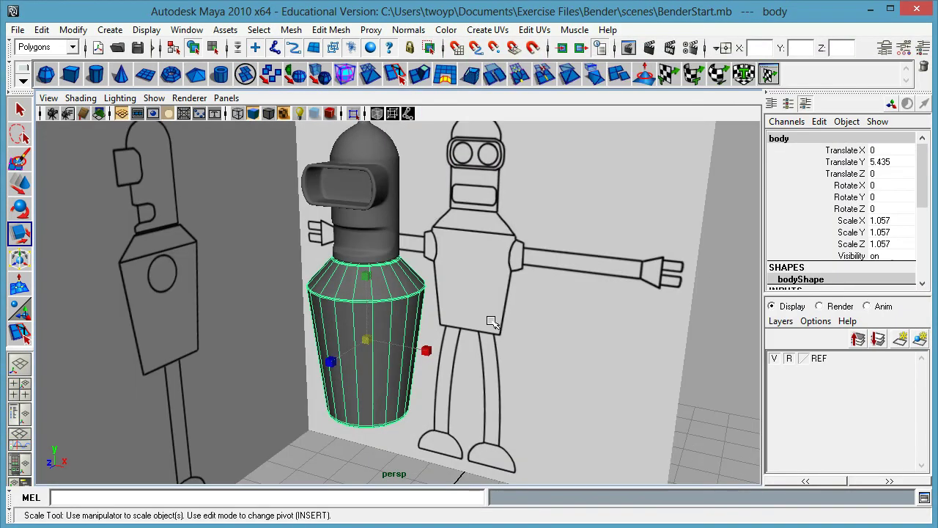
click(497, 322)
alt+right_drag(386, 335, 410, 337)
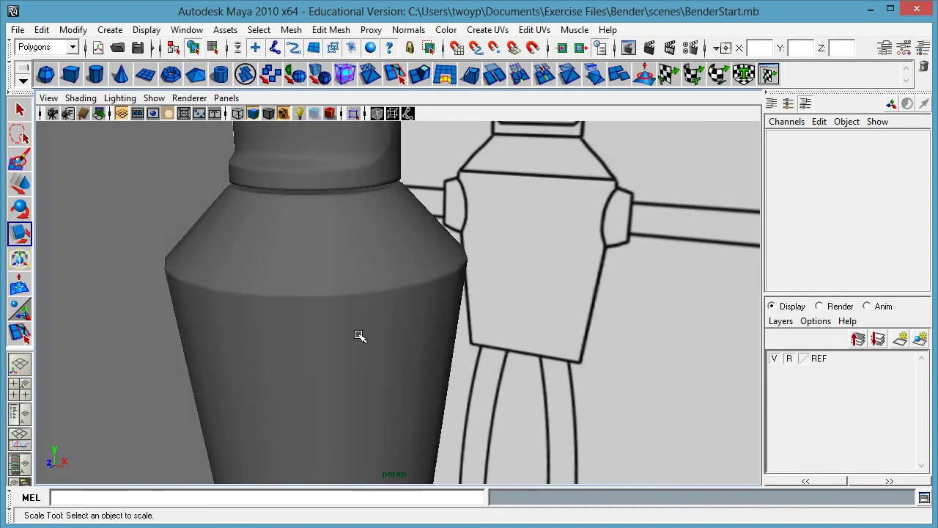
click(377, 346)
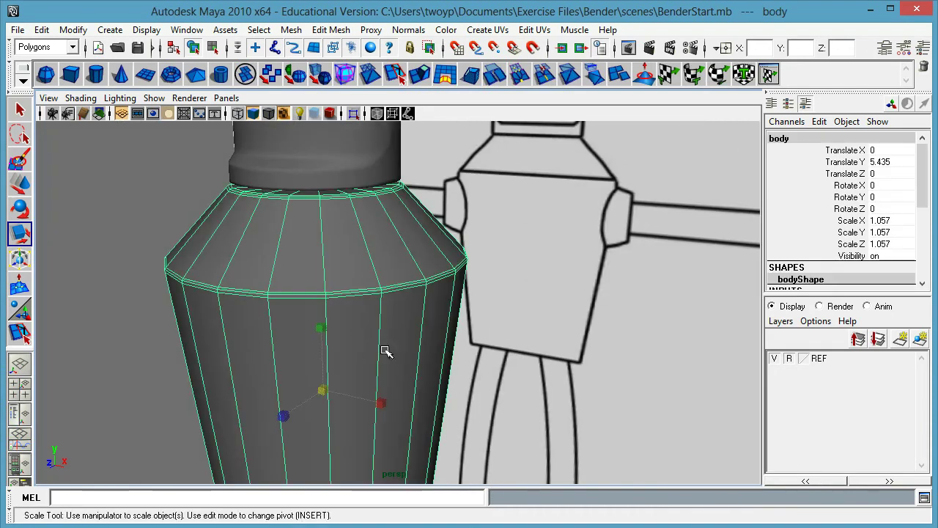
click(293, 30)
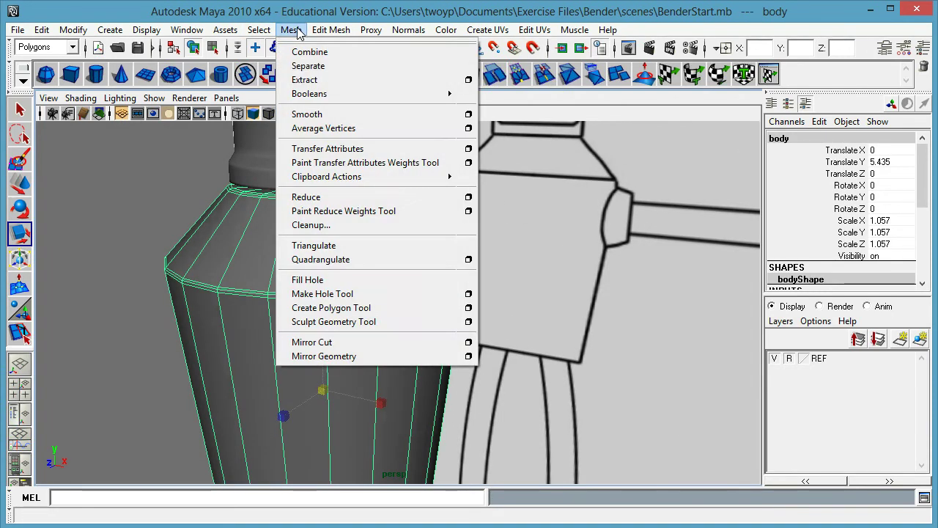
click(314, 114)
click(602, 327)
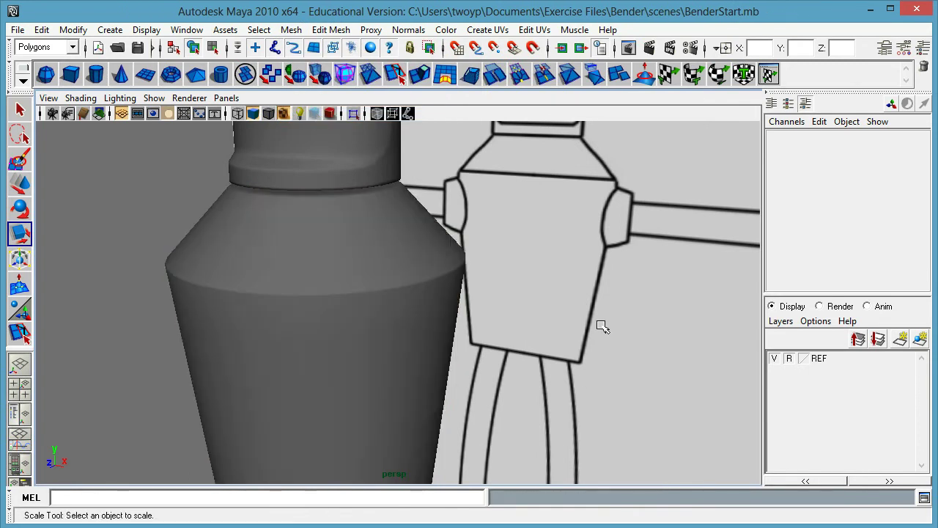
Step: Select the head object and rename it head
alt+right_drag(603, 326, 210, 307)
alt+drag(210, 307, 347, 291)
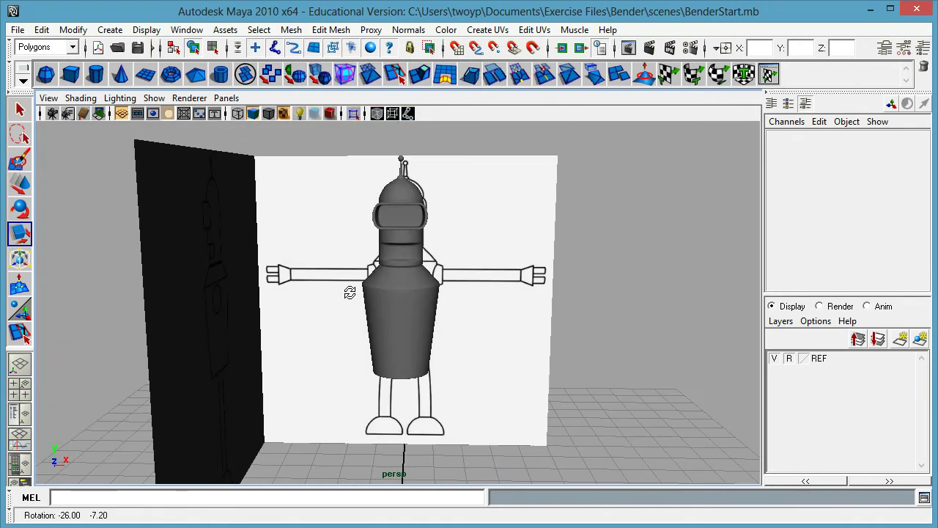
click(409, 247)
click(414, 328)
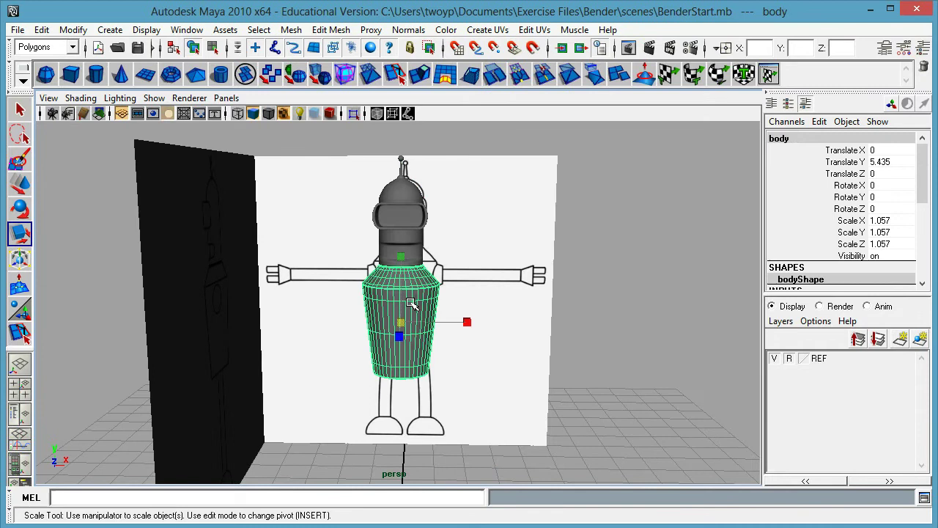
click(415, 240)
click(848, 135)
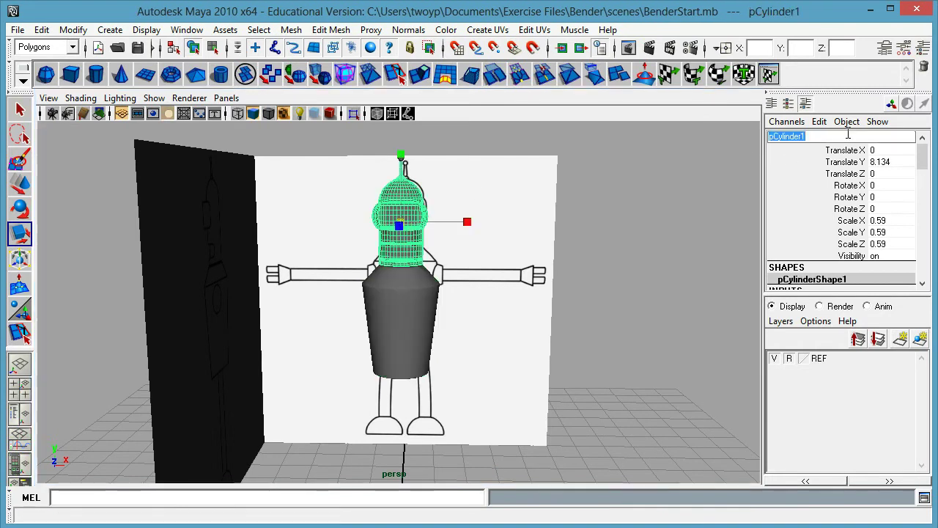
text(head)
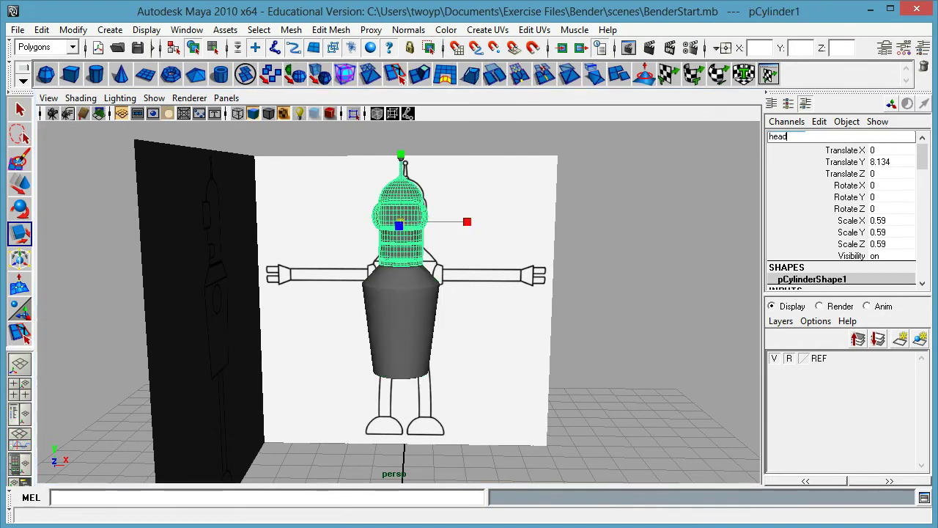
key(Return)
Step: Deselect the head and inspect the smoothed head and body from several angles against the reference drawings
alt+drag(459, 297, 417, 310)
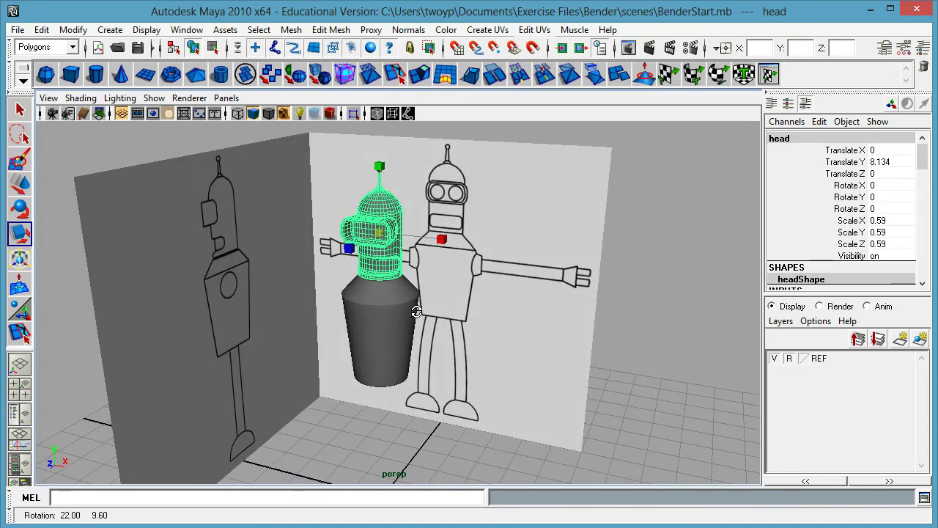
click(544, 377)
alt+drag(413, 370, 401, 366)
alt+right_drag(455, 363, 535, 359)
alt+middle_drag(496, 357, 521, 376)
alt+drag(492, 369, 486, 320)
alt+right_drag(486, 321, 438, 319)
mouse_move(437, 318)
alt+mouse_down()
mouse_move(440, 340)
mouse_move(515, 330)
mouse_move(545, 340)
mouse_move(521, 329)
mouse_move(323, 327)
mouse_move(392, 315)
alt+mouse_up()
scroll(323, 328, up, 3)
alt+drag(446, 283, 334, 268)
key(bracketleft)
key(bracketleft)
key(bracketleft)
key(bracketleft)
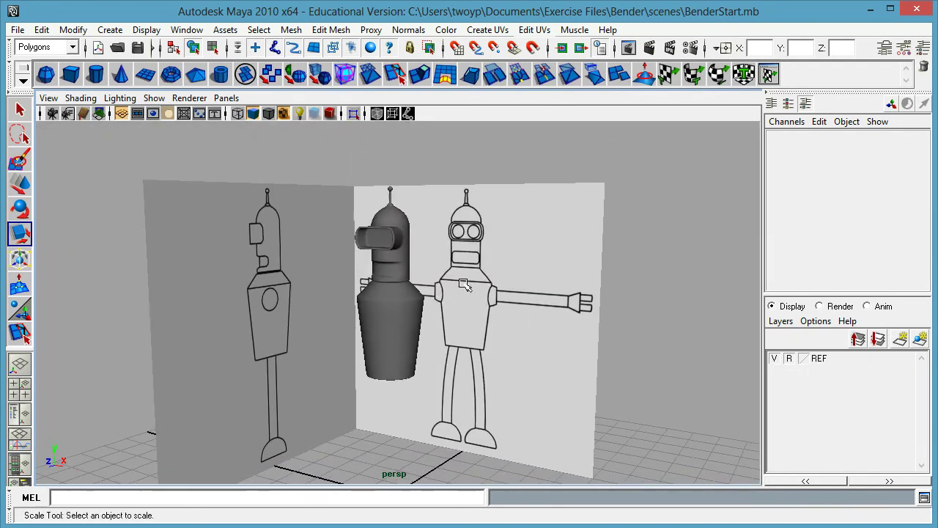
Step: Create a polygon sphere and raise it to head height, at Translate Y 8.391
click(45, 74)
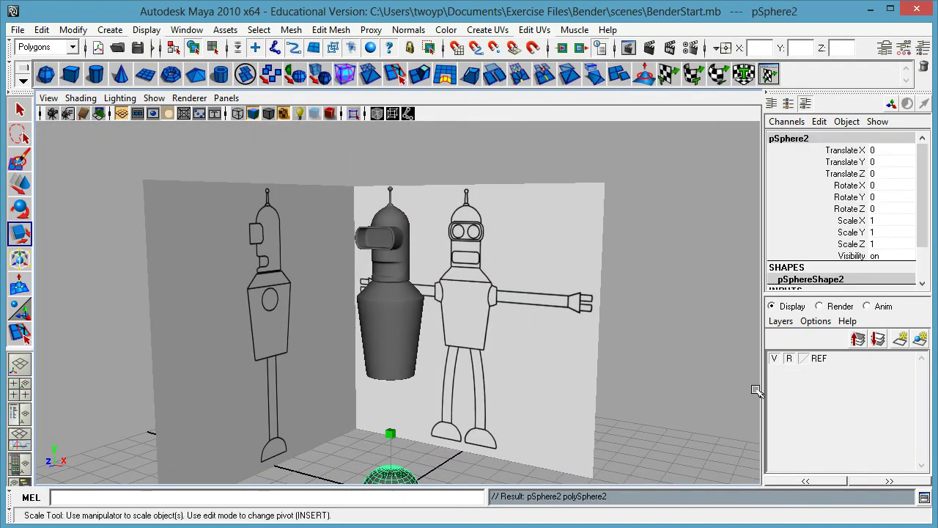
alt+right_drag(757, 391, 530, 396)
key(w)
drag(396, 377, 396, 209)
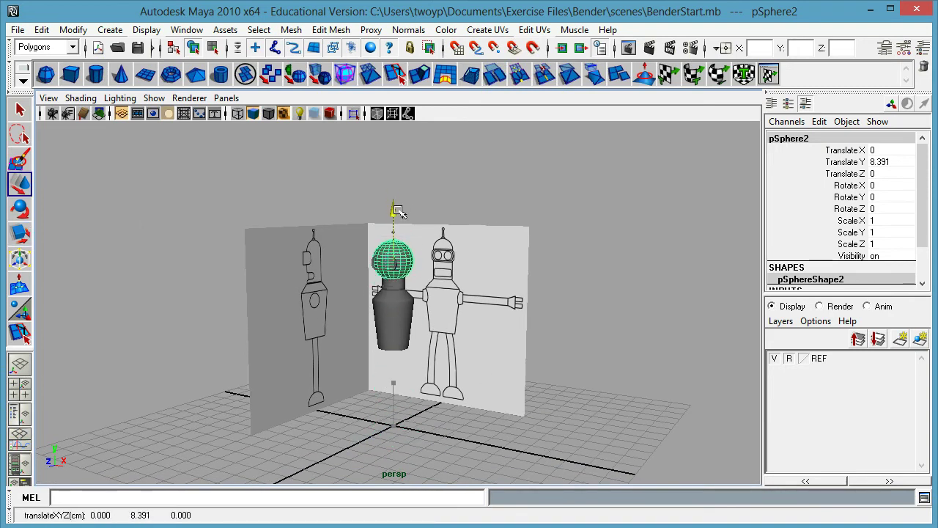
Step: In the front view, scale the sphere uniformly to 0.551 and shift it sideways in the visor to Translate X -0.239
key(space)
key(space)
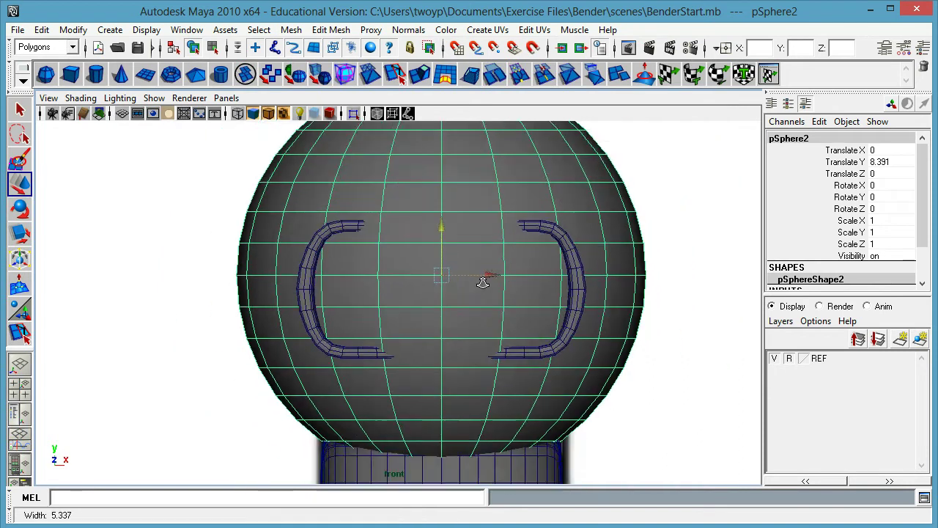
scroll(483, 282, down, 5)
key(r)
drag(418, 291, 350, 304)
key(w)
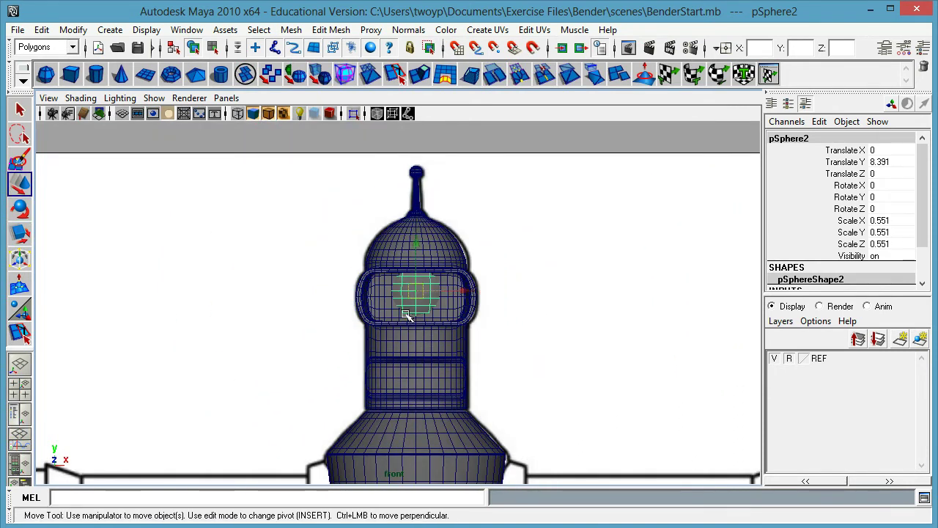
drag(472, 292, 446, 293)
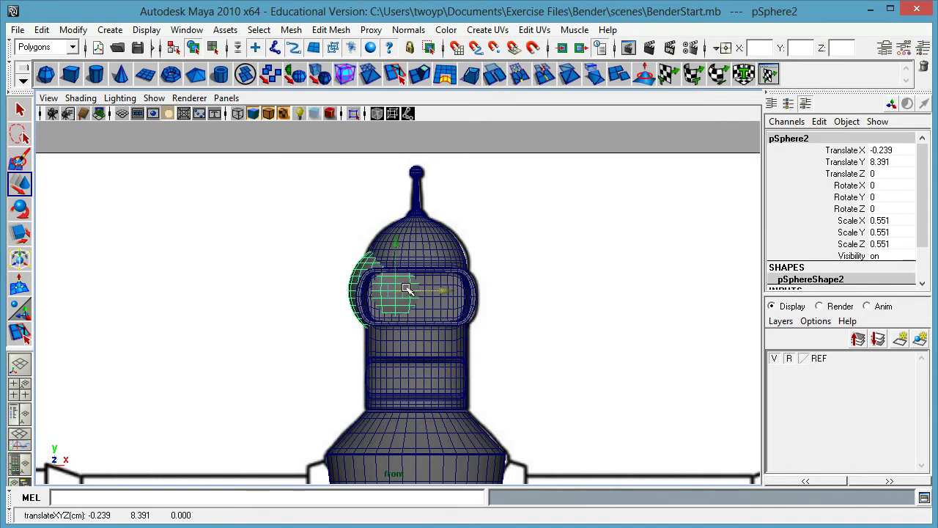
Step: In the side view wireframe, scale the sphere uniformly to 0.221 and move it forward into the visor at Translate Y 8.339, Z 0.648
key(space)
key(space)
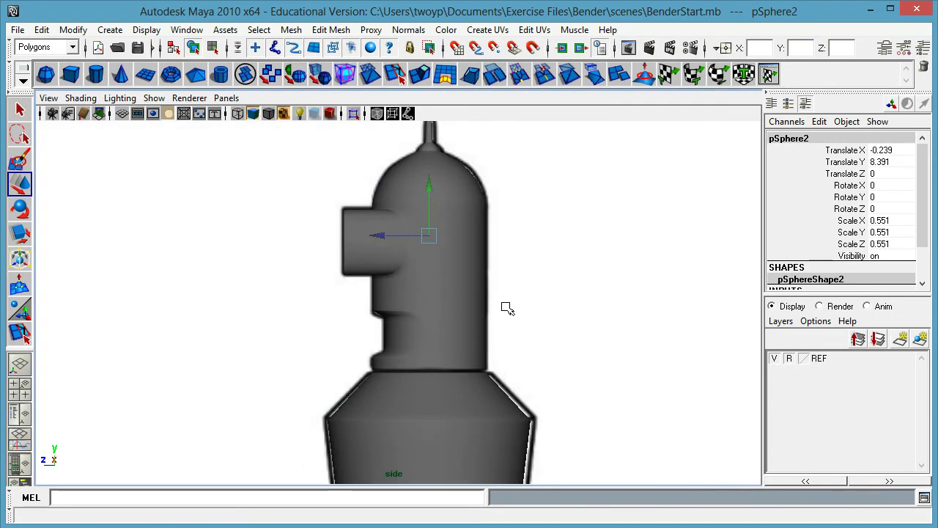
key(4)
drag(381, 236, 298, 244)
key(r)
key(w)
drag(357, 184, 355, 189)
drag(302, 242, 318, 243)
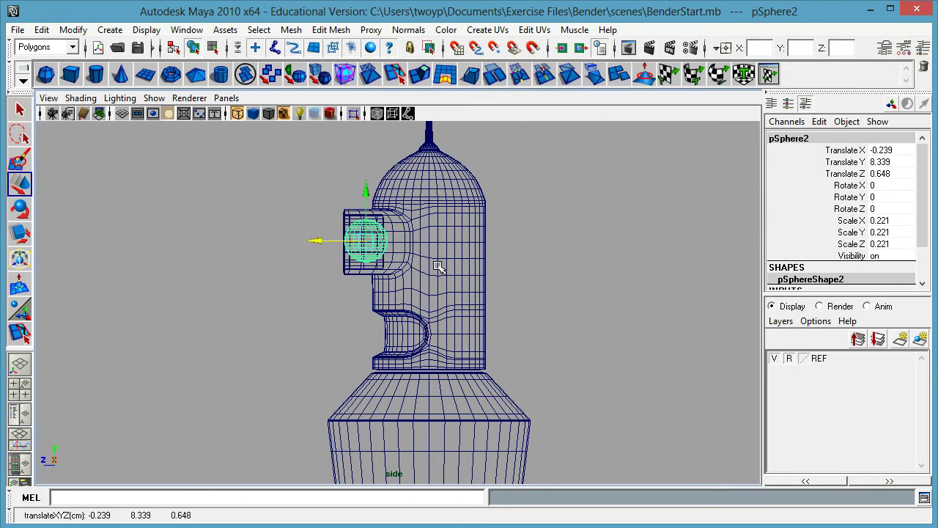
Step: In the front view, reposition the eye sphere to Translate X -0.3, Y 8.325 and scale it uniformly to 0.237
key(space)
key(space)
alt+right_drag(230, 346, 484, 284)
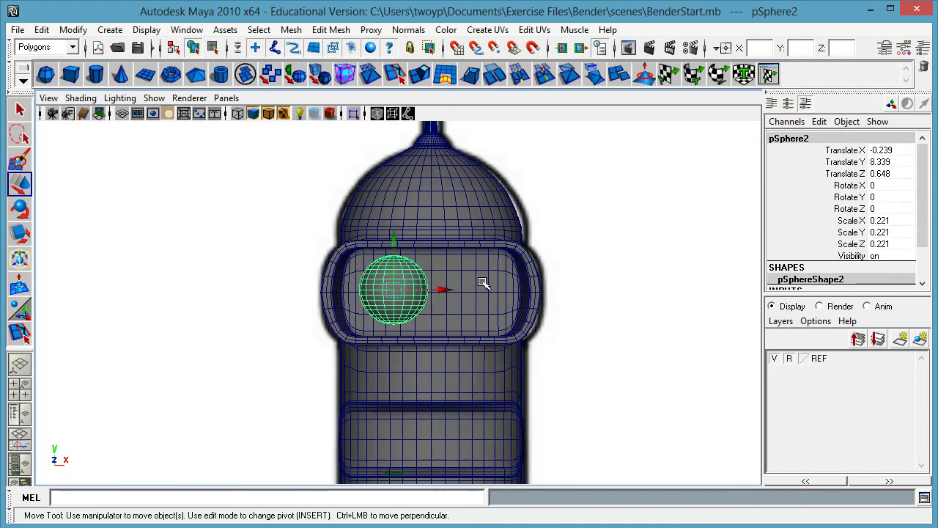
drag(397, 251, 396, 250)
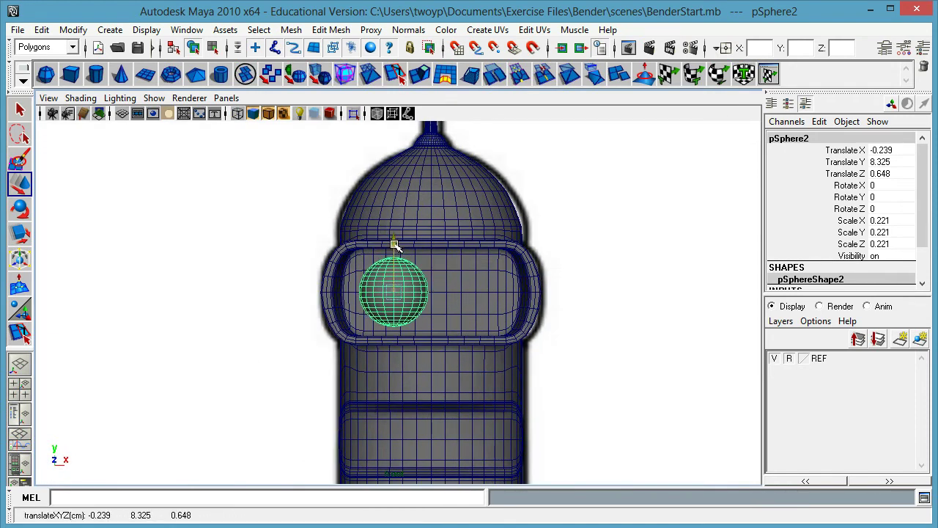
drag(442, 293, 433, 294)
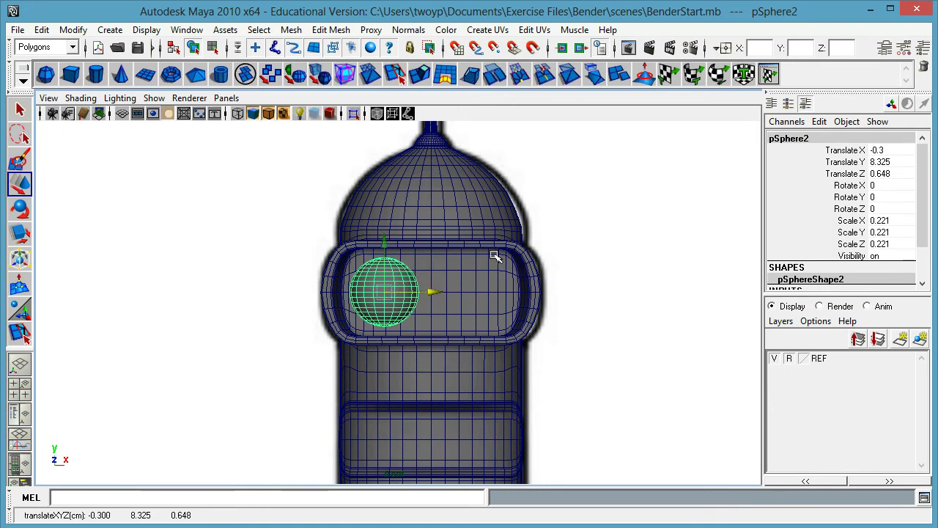
key(r)
drag(389, 292, 393, 293)
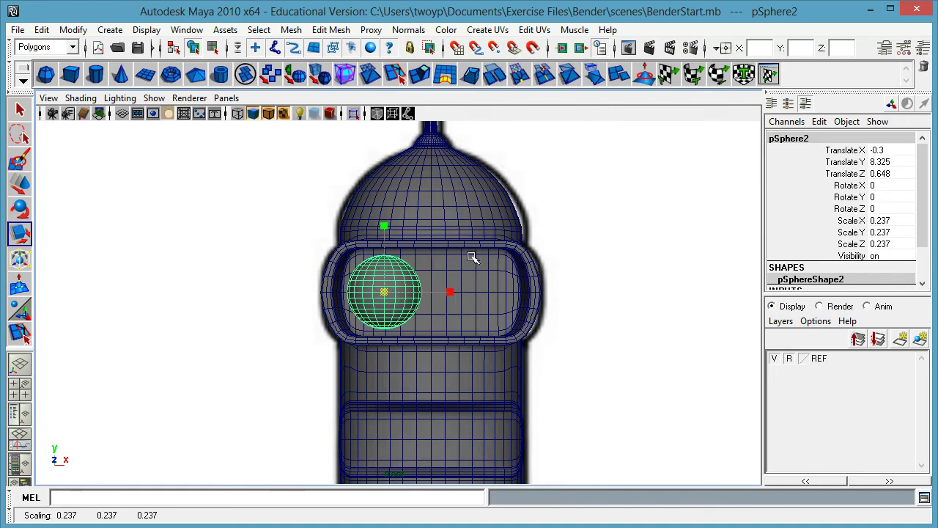
Step: Duplicate the eye sphere, move the copy sideways along X to the other half of the visor, and deselect it
key(ctrl+d)
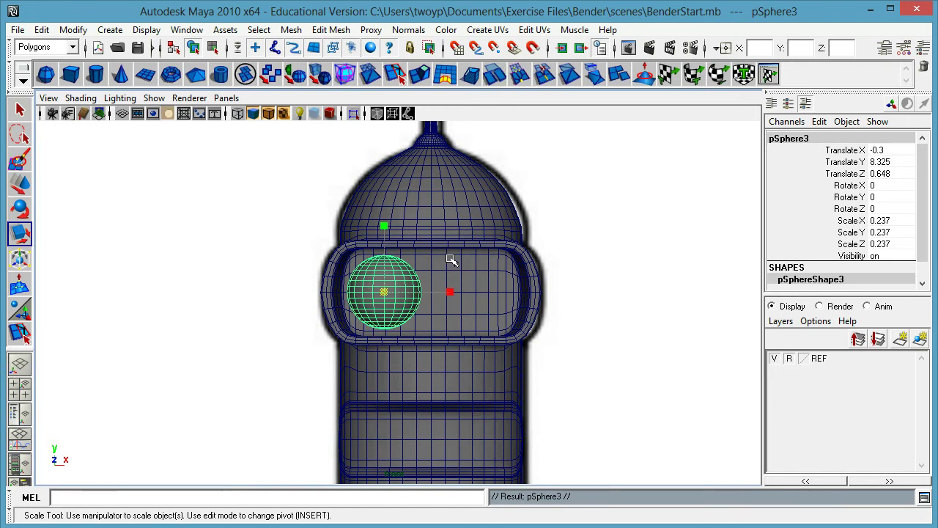
key(w)
drag(428, 296, 522, 305)
click(595, 273)
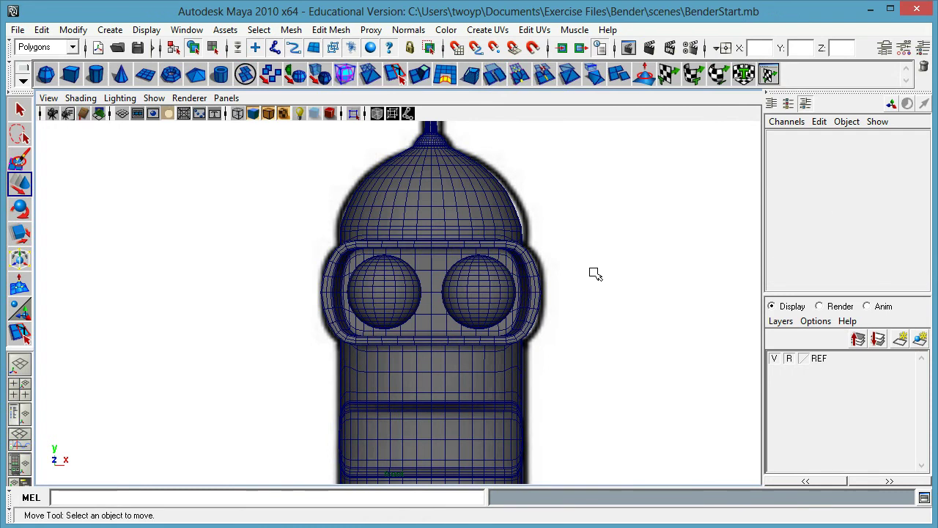
Step: Examine both eyes and the whole model in the perspective view and against the front reference drawing
key(space)
alt+right_drag(516, 192, 564, 185)
alt+middle_drag(564, 184, 620, 182)
alt+right_drag(620, 181, 576, 203)
alt+middle_drag(576, 203, 605, 186)
alt+drag(605, 186, 633, 195)
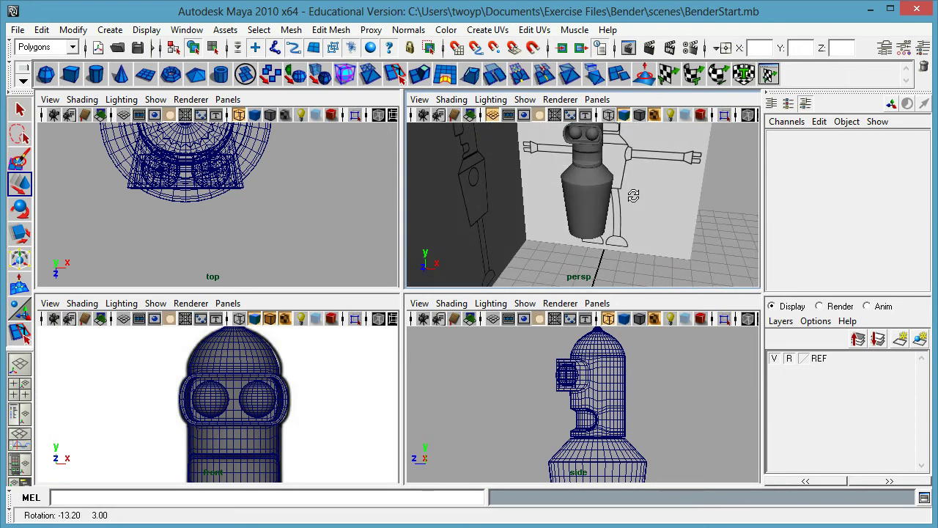
alt+right_drag(273, 401, 229, 404)
alt+middle_drag(250, 403, 288, 345)
key(space)
alt+right_drag(345, 303, 305, 313)
alt+middle_drag(403, 290, 393, 225)
alt+right_drag(363, 258, 307, 275)
alt+middle_drag(381, 278, 382, 260)
alt+right_drag(314, 279, 398, 276)
alt+middle_drag(402, 268, 407, 253)
Step: Save the scene under the new name BenderStage1 as a mayaBinary file in the scenes folder
click(17, 30)
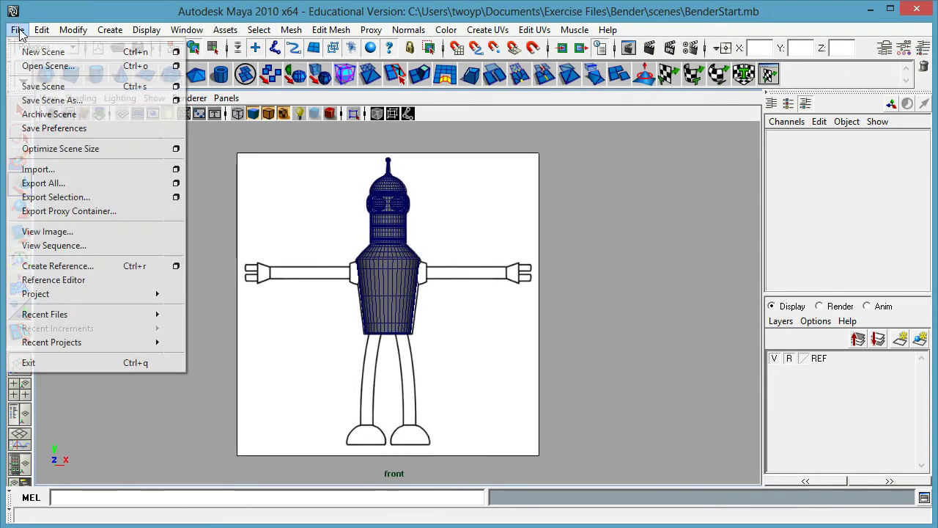
click(52, 100)
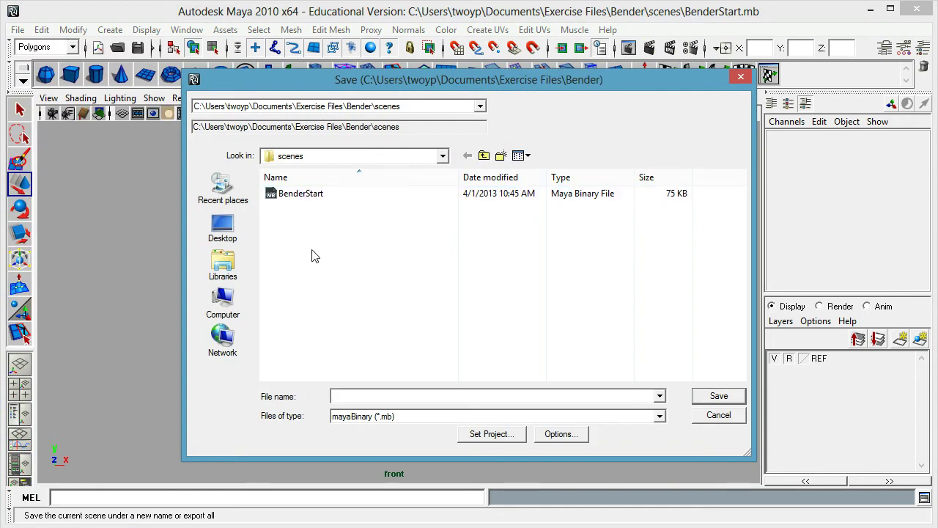
text(BenderStage1)
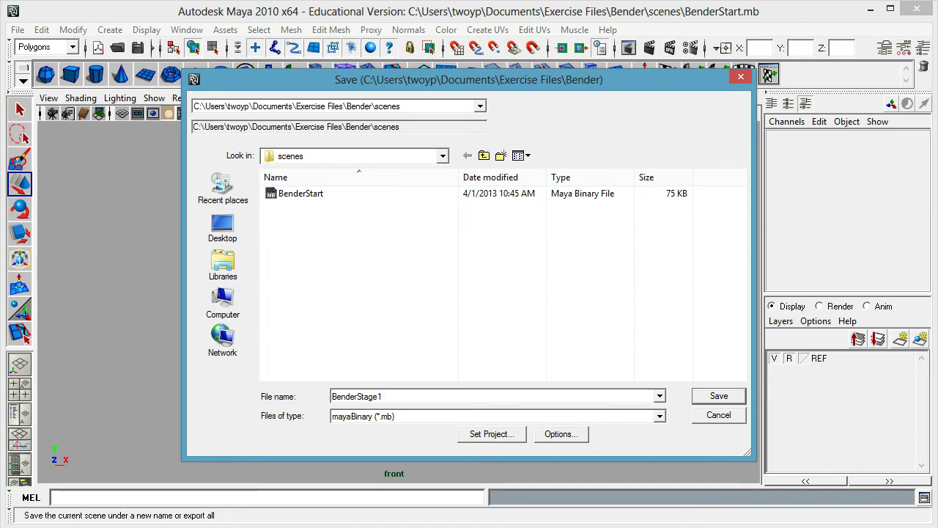
click(719, 395)
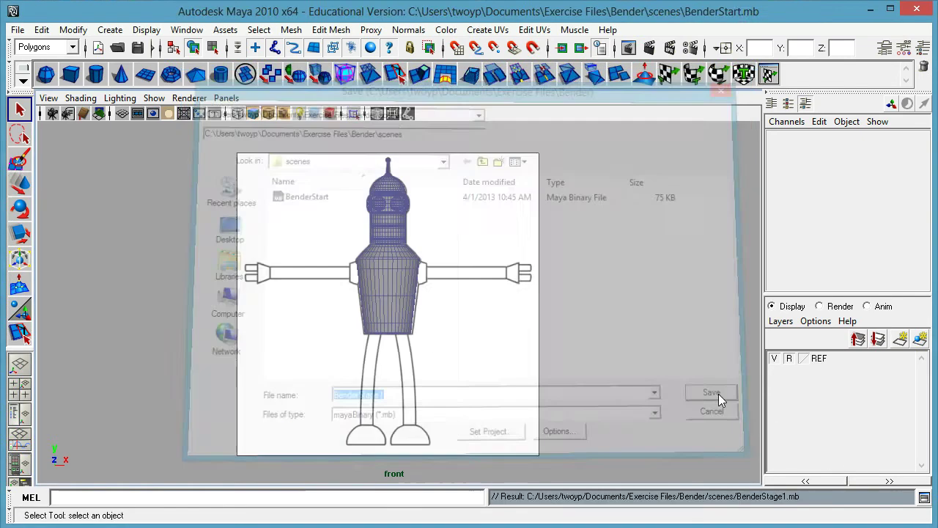
Step: Create a polygon pipe and move it beside the shoulder in the front view, at Translate X -1.668, Y 6.316
alt+right_drag(298, 283, 335, 284)
alt+middle_drag(354, 303, 402, 361)
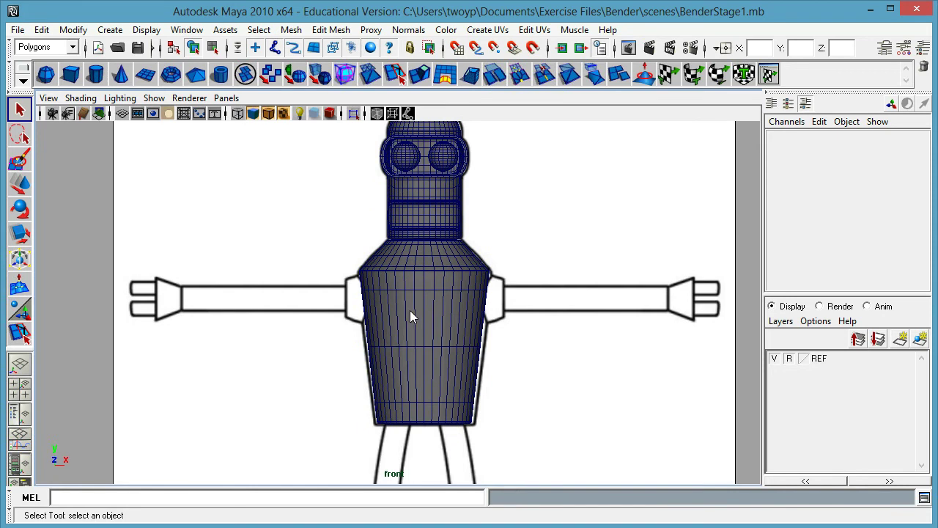
click(222, 75)
scroll(440, 285, down, 5)
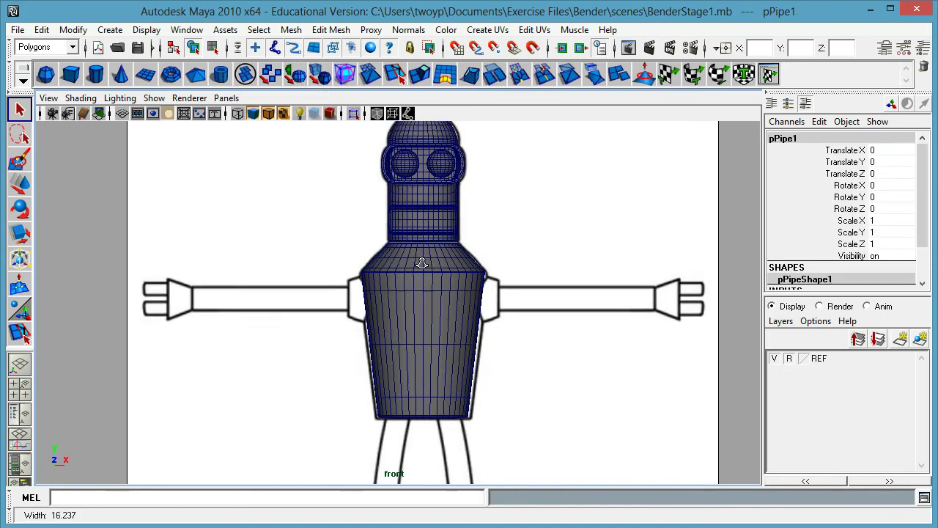
key(w)
drag(408, 452, 350, 273)
scroll(440, 288, up, 5)
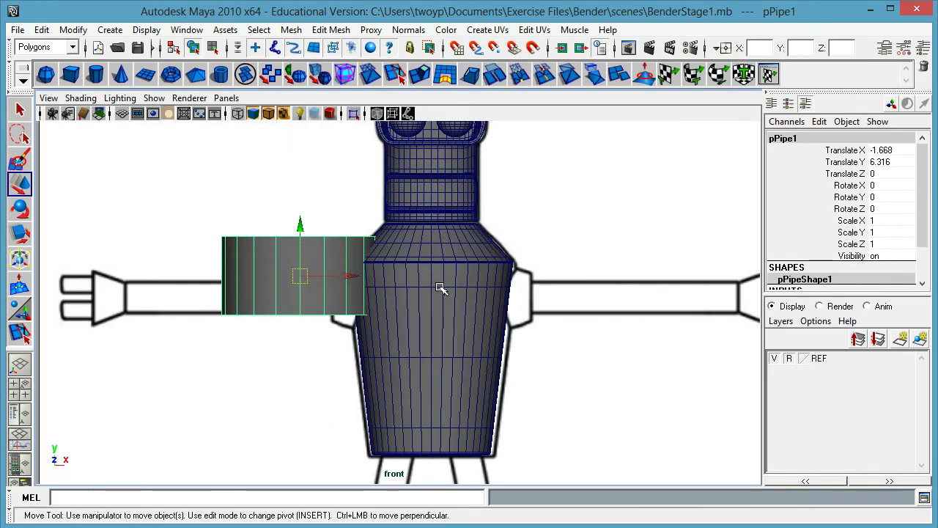
Step: Rotate the pipe to 90 degrees on Z and rename it armSocket
key(e)
drag(331, 222, 181, 211)
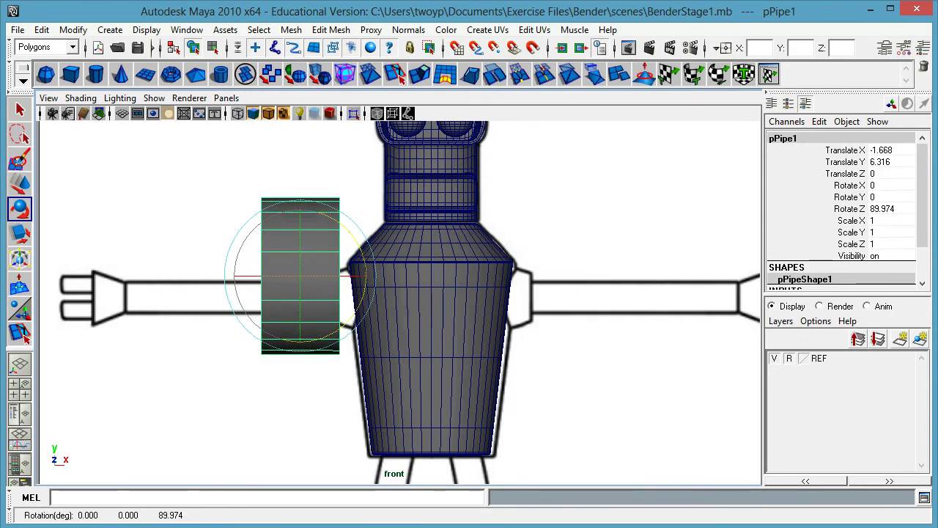
double_click(887, 210)
text(90)
key(Return)
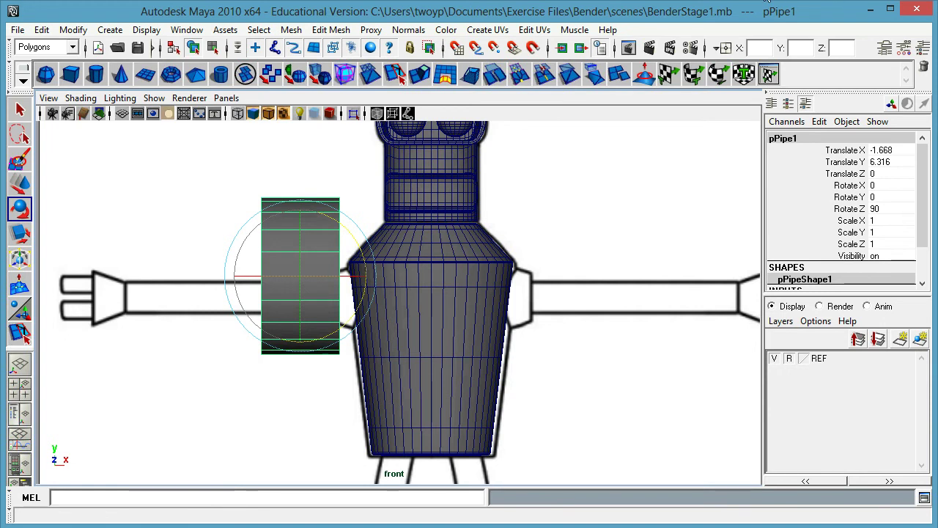
click(804, 137)
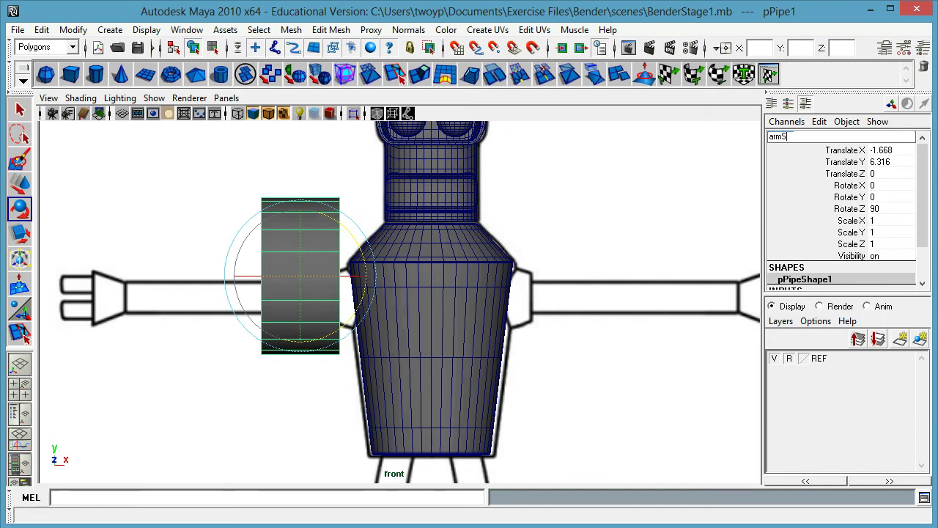
key(Return)
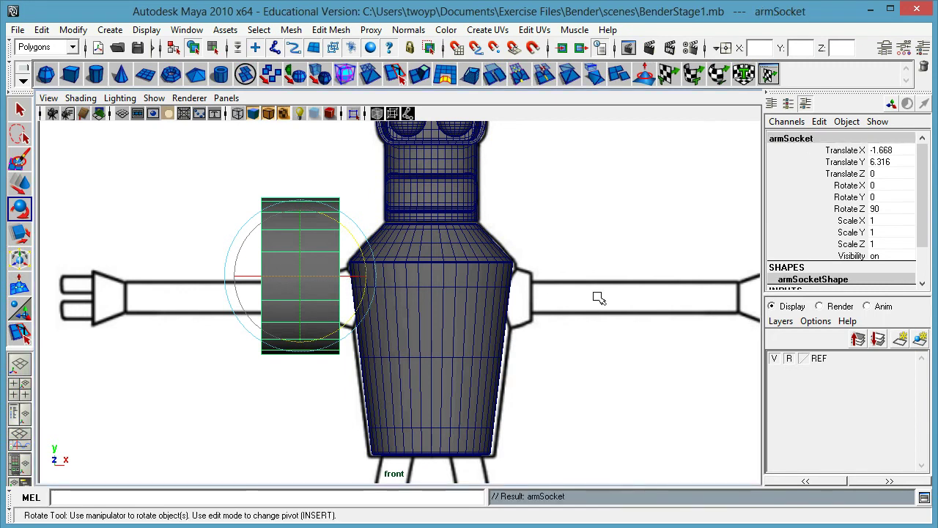
Step: Set the arm socket pipe's radius to 0.4, height to 1 and thickness to 0.1
scroll(911, 168, down, 2)
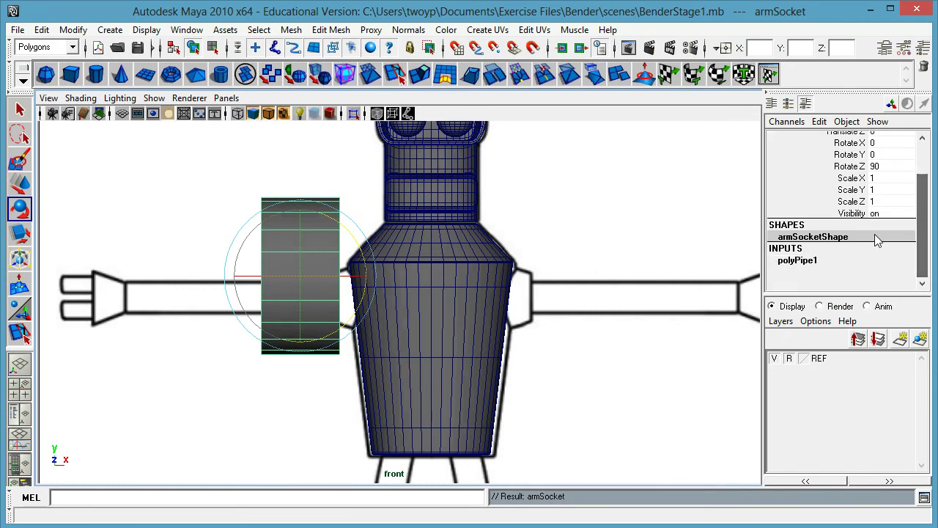
click(799, 260)
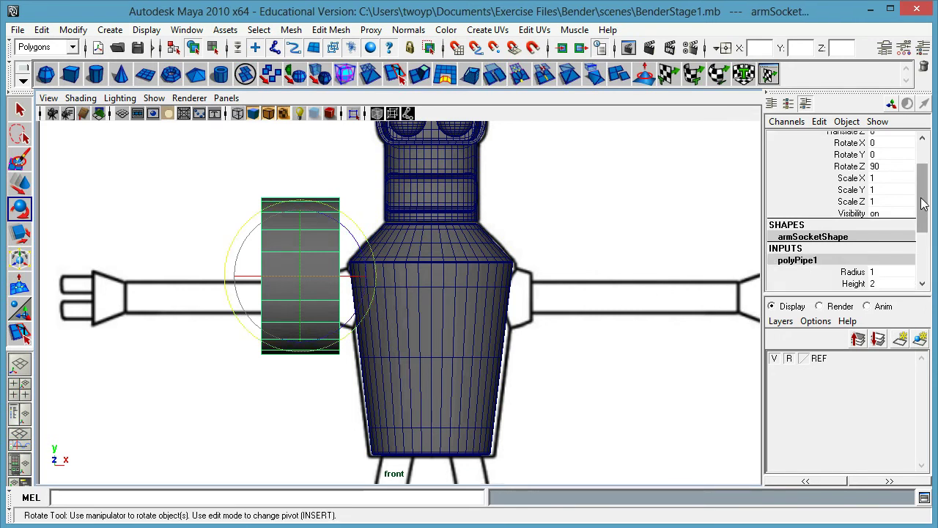
drag(922, 205, 922, 236)
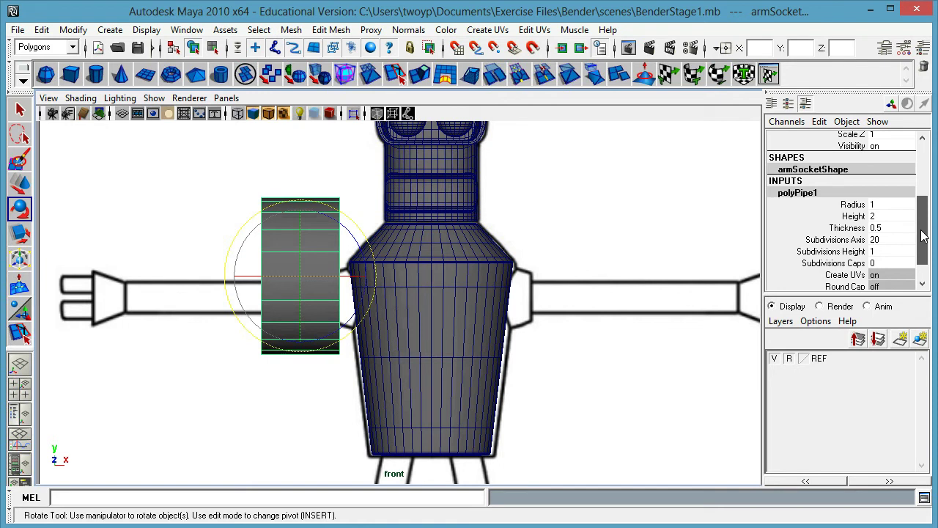
click(883, 204)
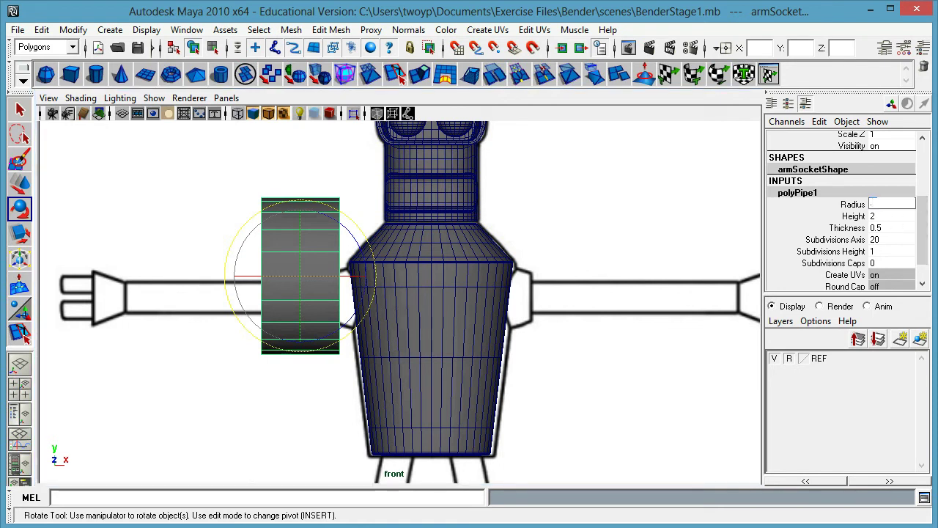
text(.4)
key(Return)
click(903, 214)
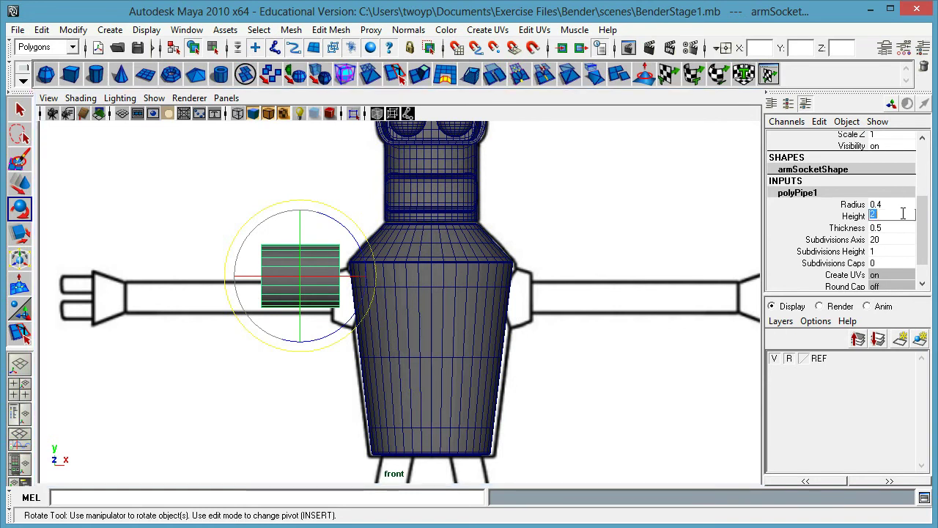
text(1)
key(Return)
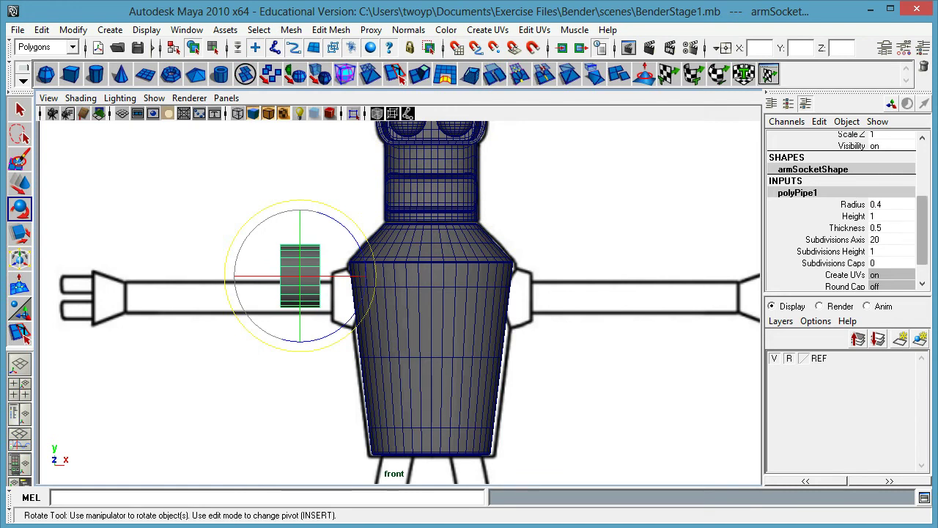
click(888, 227)
text(0.1)
key(Return)
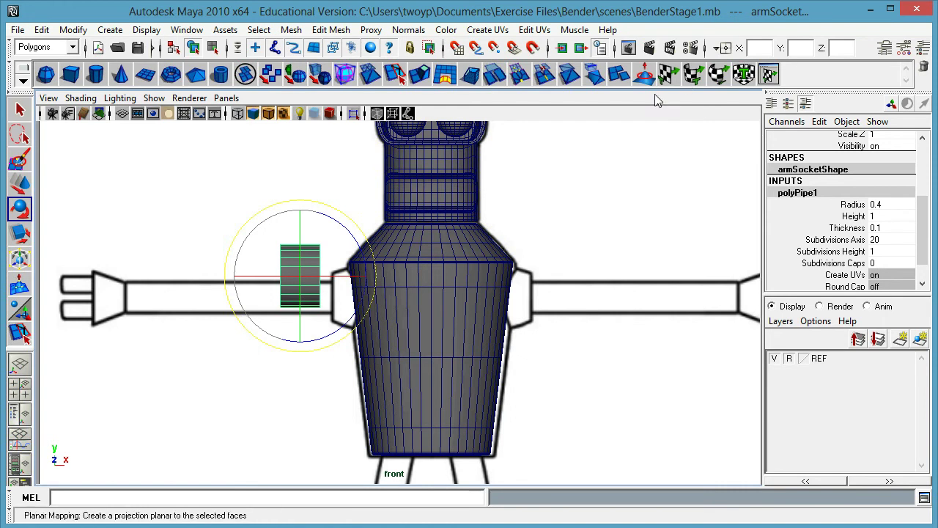
Step: Hide the REF layer and examine the arm socket's shape beside the body in the perspective view
key(space)
key(space)
alt+drag(368, 255, 524, 259)
alt+right_drag(476, 255, 516, 252)
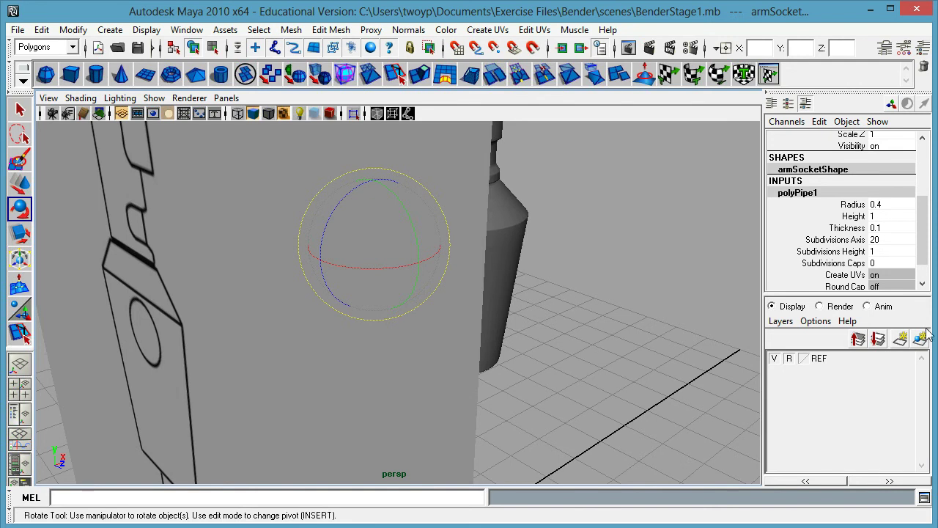
click(774, 358)
alt+right_drag(487, 292, 456, 318)
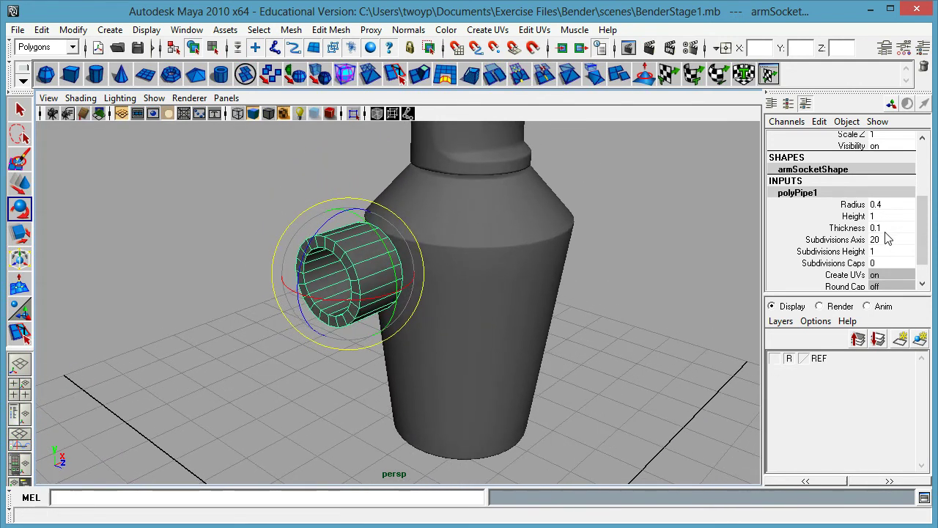
mouse_move(439, 293)
alt+mouse_down()
mouse_move(477, 293)
mouse_move(427, 298)
alt+mouse_up()
Step: Move the arm socket partly into the upper side of the body, at Translate X -1.048, Y 6.072
key(space)
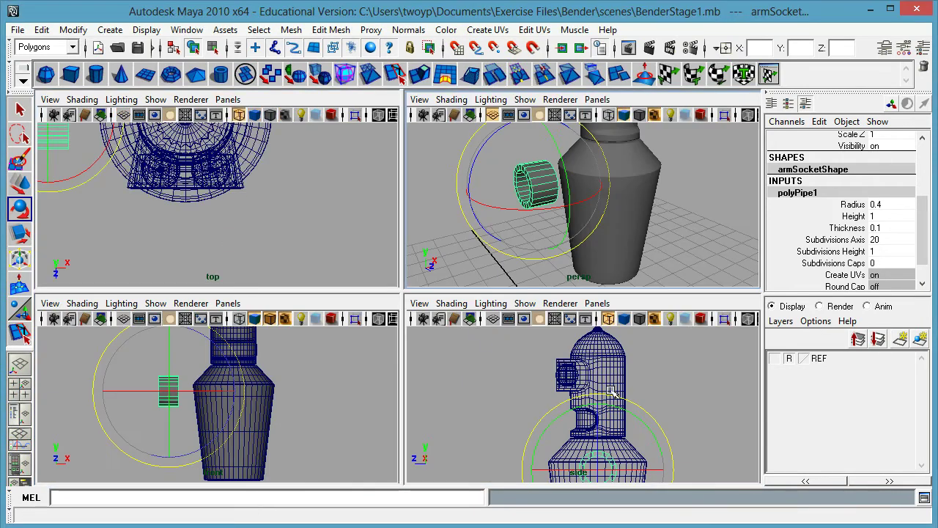
key(w)
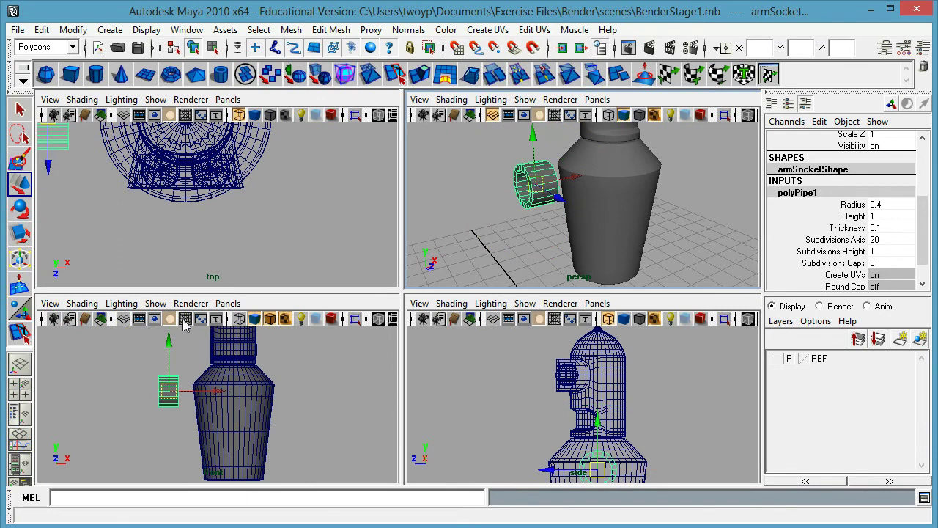
drag(210, 393, 229, 394)
drag(188, 350, 188, 360)
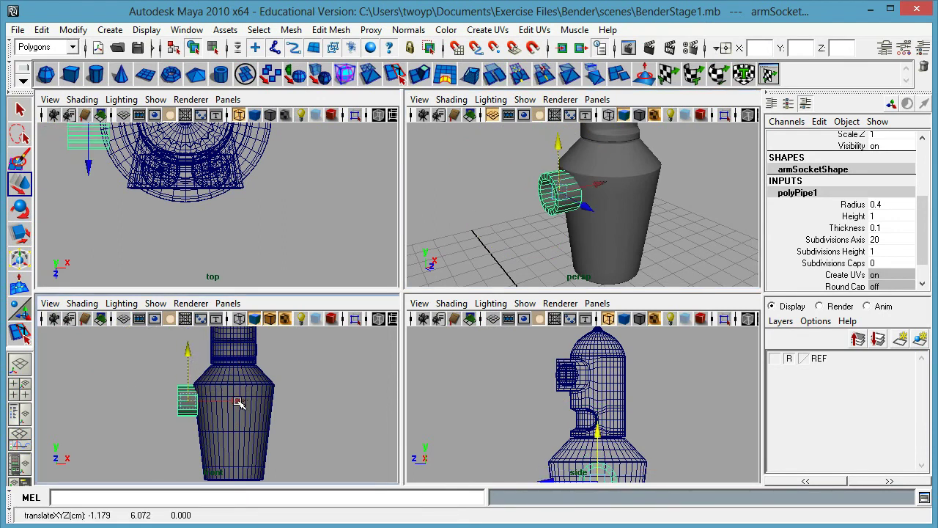
drag(239, 403, 244, 402)
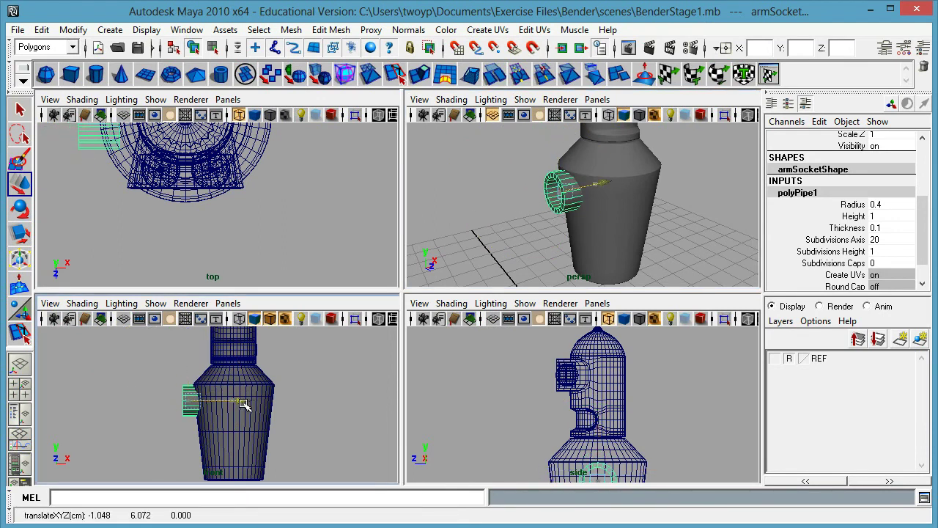
Step: Show the REF layer again and compare the arm socket with the drawn shoulder in the front view
click(774, 358)
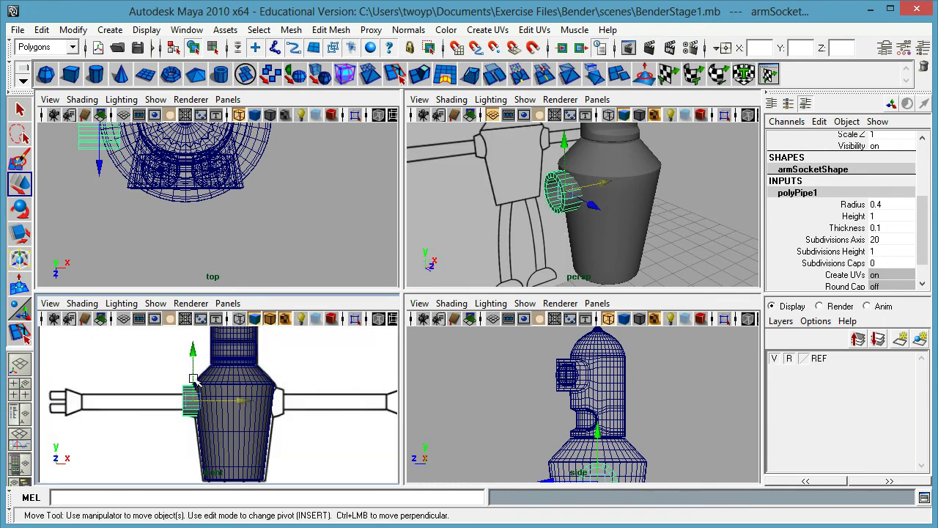
key(space)
scroll(479, 271, up, 4)
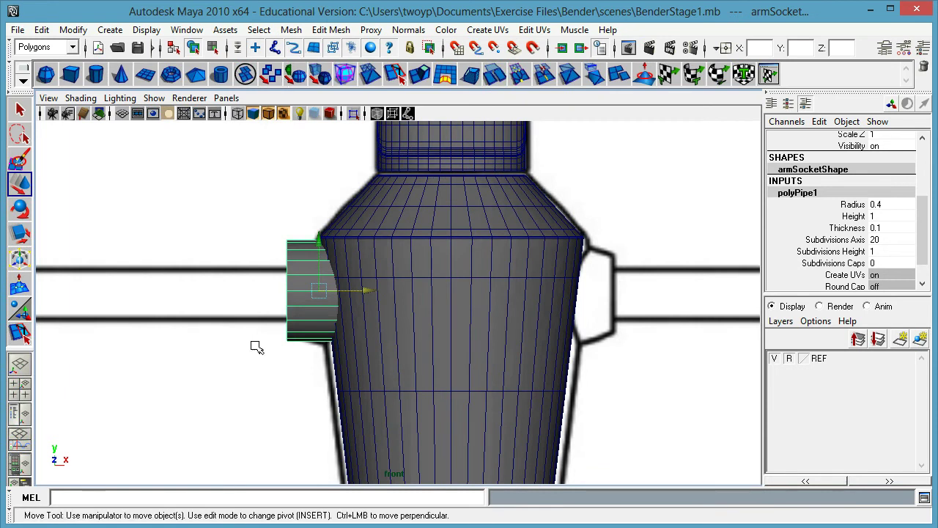
Step: Lower the arm socket to Translate Y 6.054 and scale down its outer-end vertices to match the drawn shoulder taper
mouse_move(318, 248)
mouse_down()
mouse_move(323, 265)
mouse_move(329, 243)
mouse_move(336, 247)
mouse_up()
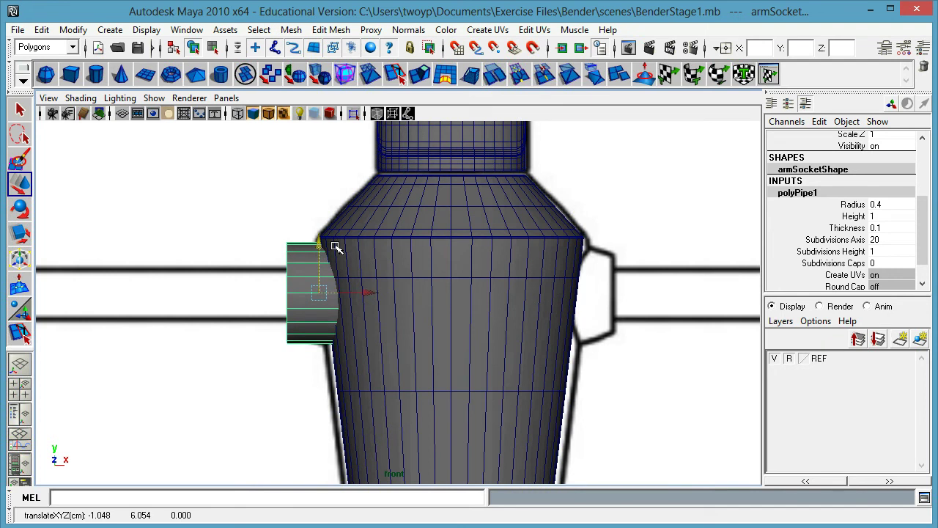
right_drag(290, 268, 246, 267)
drag(252, 216, 306, 368)
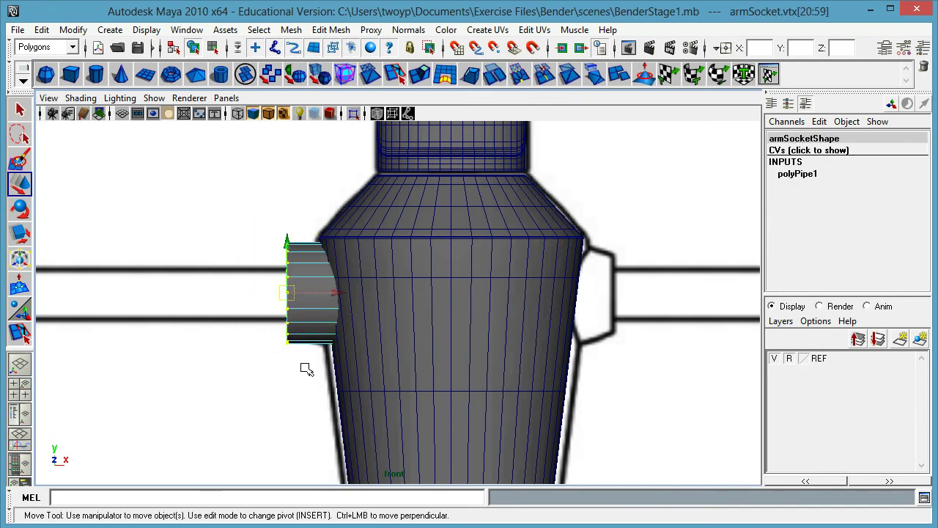
key(r)
drag(293, 308, 275, 308)
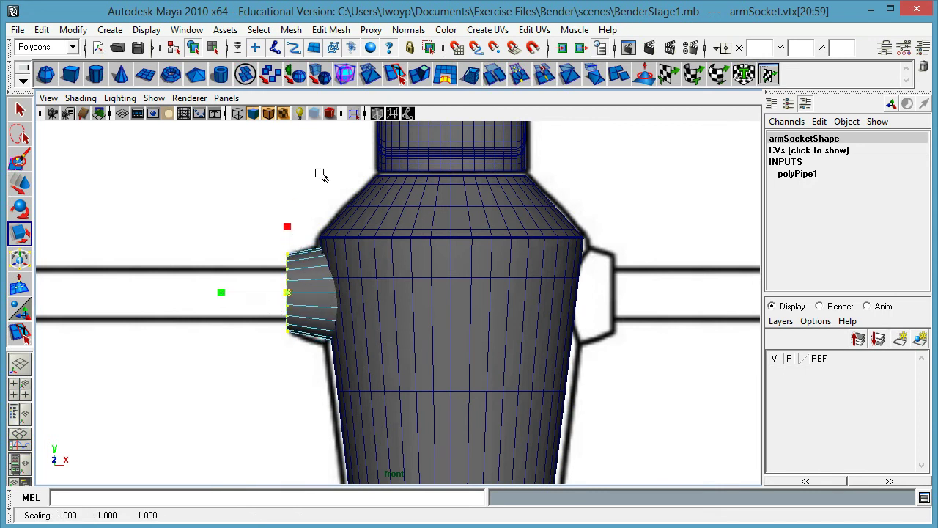
Step: Select the arm socket's inner-end vertices inside the body and scale that ring up by about 1.194
key(4)
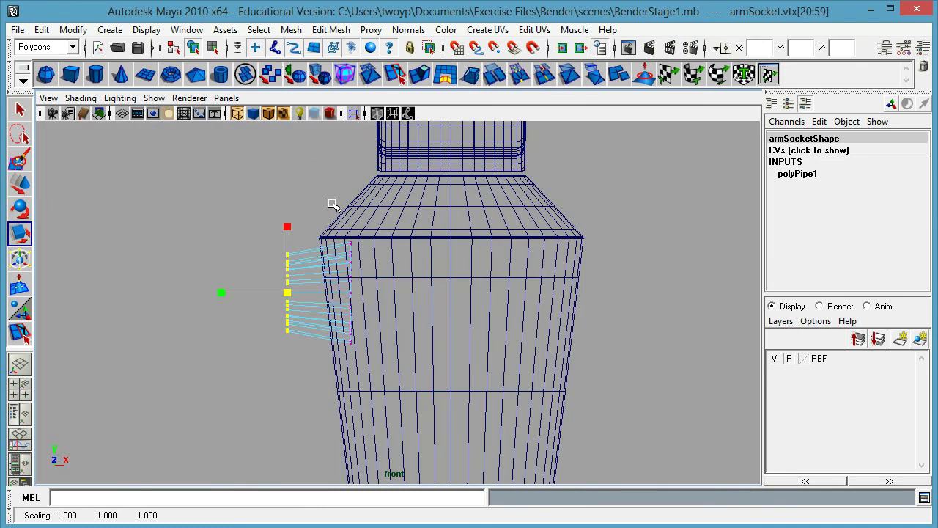
drag(328, 200, 398, 398)
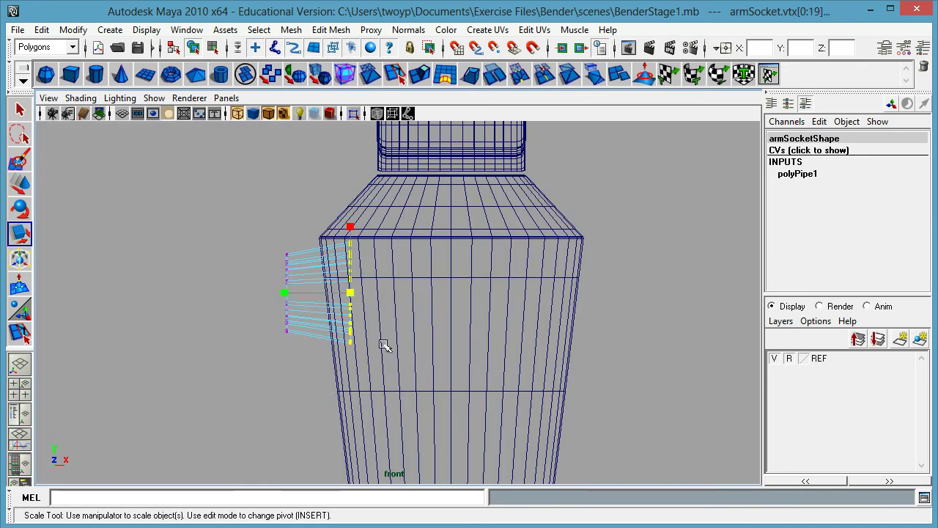
key(5)
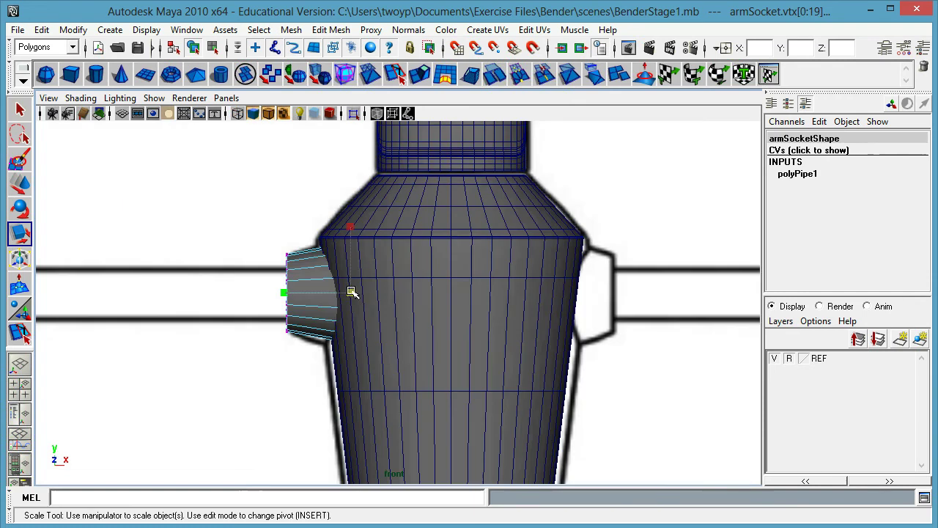
drag(352, 293, 367, 292)
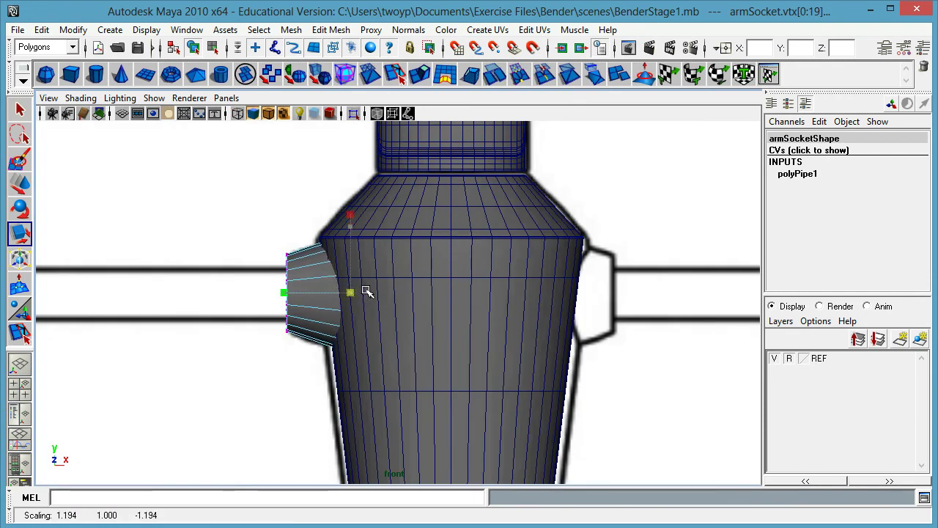
Step: Inspect the tapered arm socket in the perspective view and return it to object mode
key(space)
mouse_move(567, 208)
alt+mouse_down()
mouse_move(593, 211)
mouse_move(562, 220)
alt+mouse_up()
alt+right_drag(562, 220, 628, 203)
alt+drag(628, 203, 598, 197)
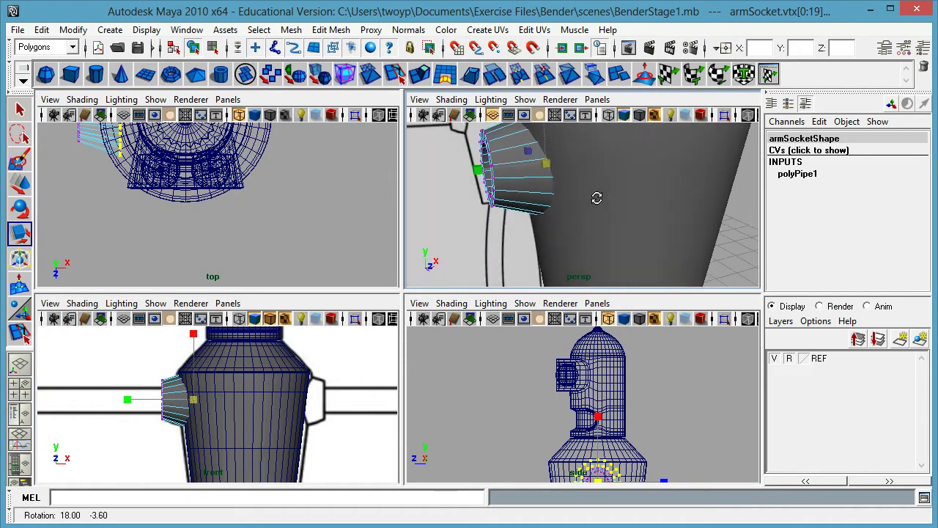
right_click(533, 184)
click(579, 165)
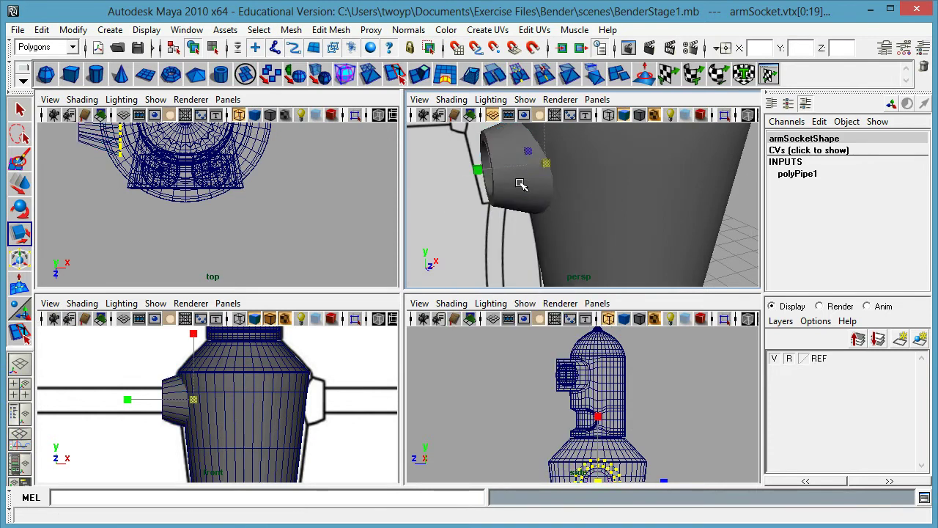
Step: Create a polygon cylinder and move it onto the drawn arm in the front view, at Translate X -2.638, Y 6.085
key(space)
alt+right_drag(440, 256, 410, 256)
alt+middle_drag(454, 240, 551, 205)
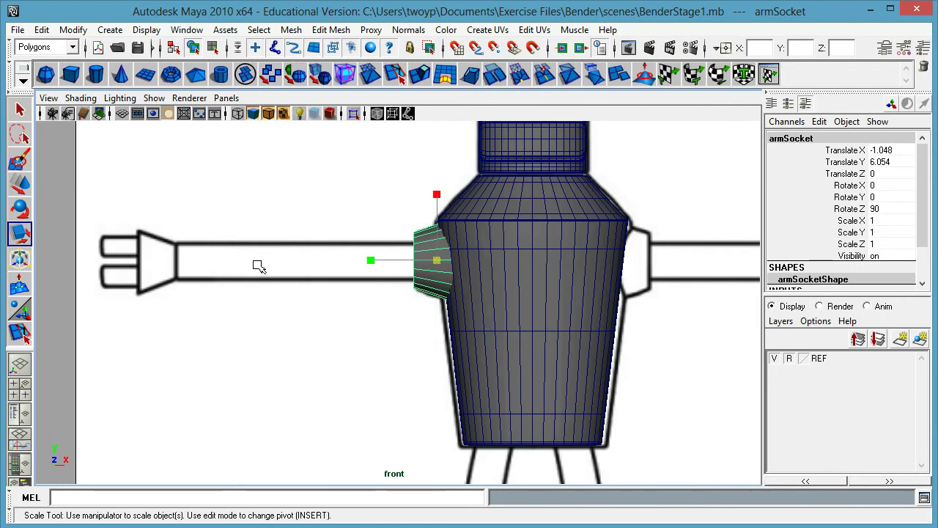
click(95, 74)
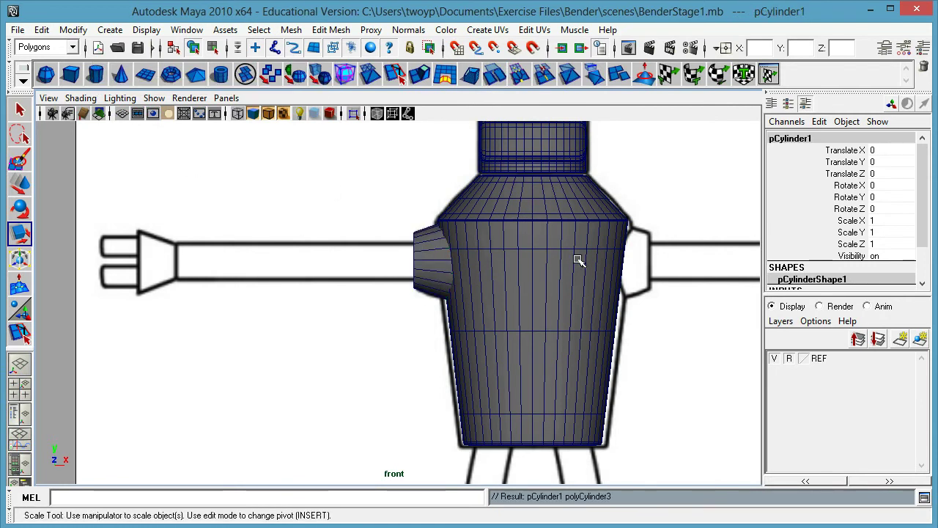
alt+right_drag(578, 259, 433, 266)
alt+middle_drag(433, 266, 409, 201)
key(w)
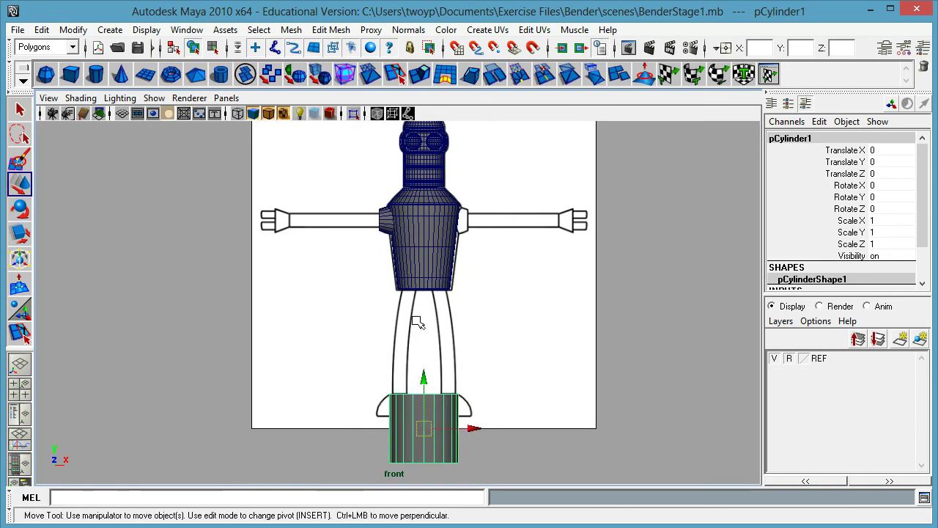
drag(425, 430, 335, 219)
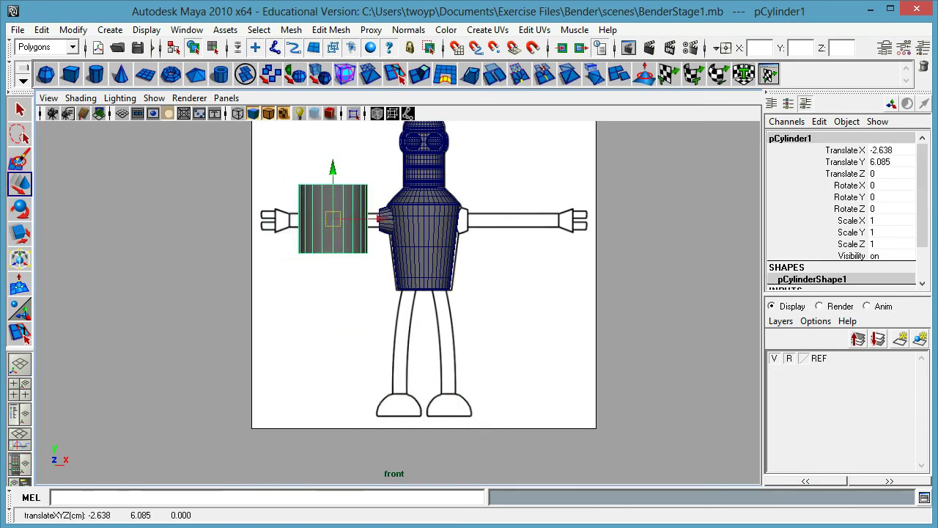
Step: Set the arm cylinder's Rotate Z to 90 and scale it uniformly to 0.22 to match the drawn arm's thickness
click(899, 209)
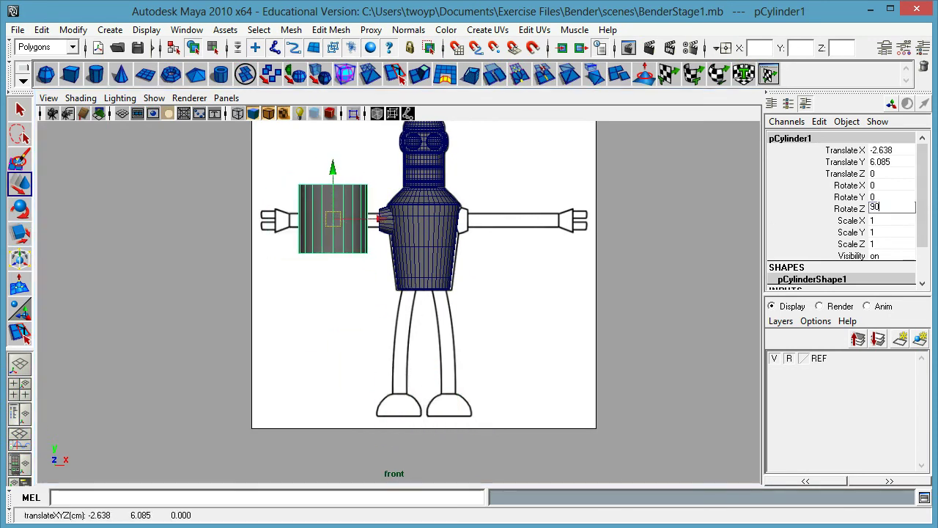
key(Return)
alt+right_drag(321, 257, 689, 255)
alt+middle_drag(400, 370, 438, 504)
alt+right_drag(411, 322, 366, 264)
key(r)
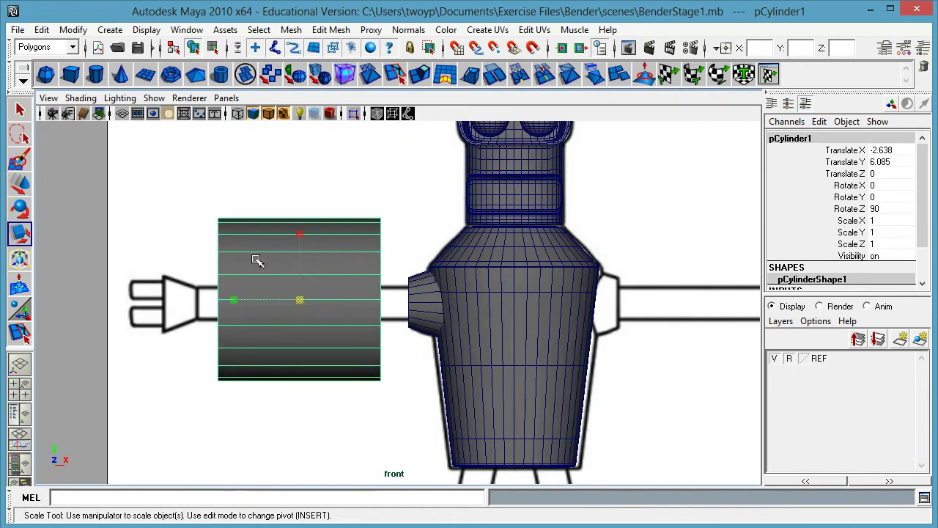
drag(299, 299, 191, 336)
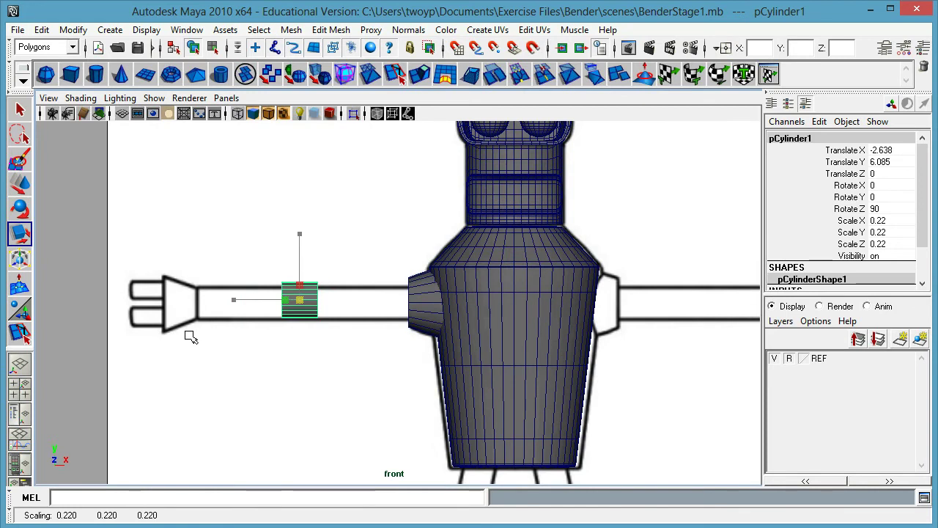
Step: Lower the arm cylinder to Translate Y 6.04 and set its height to 14
key(w)
drag(301, 250, 302, 255)
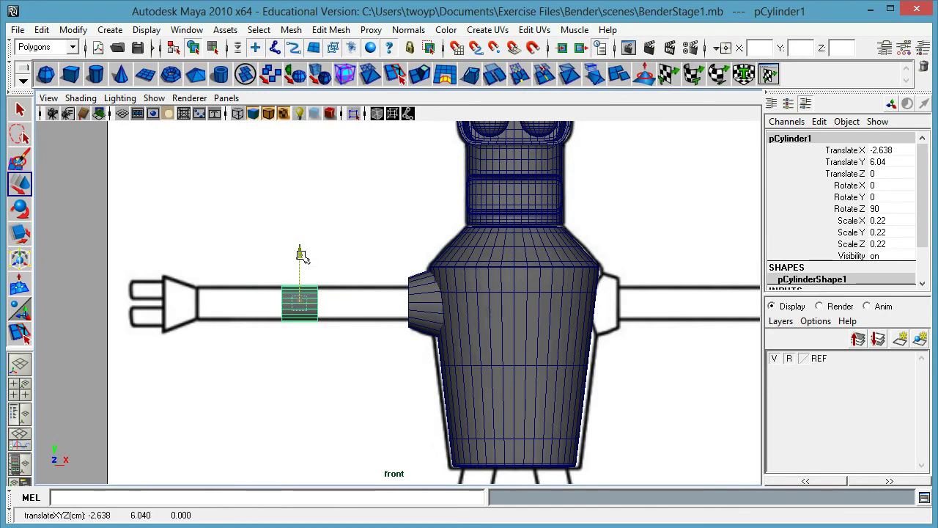
scroll(858, 245, down, 2)
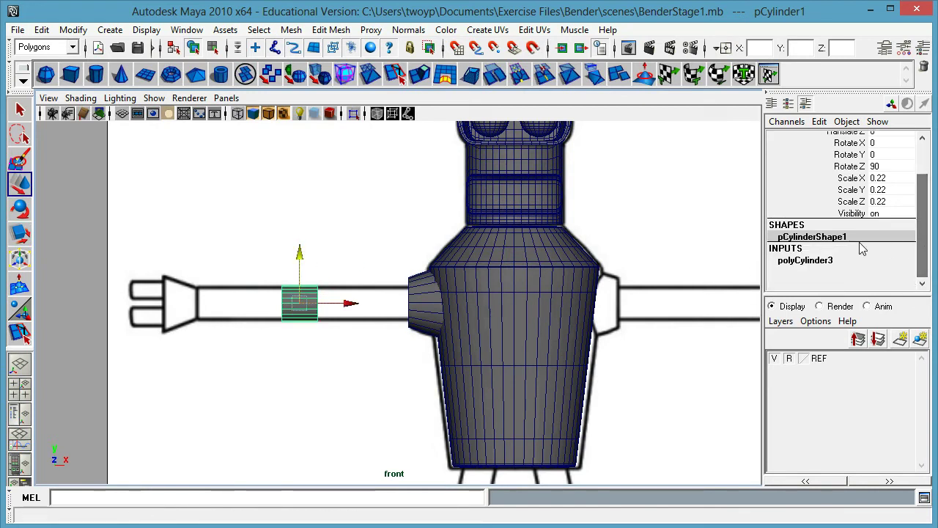
click(814, 264)
drag(925, 211, 927, 244)
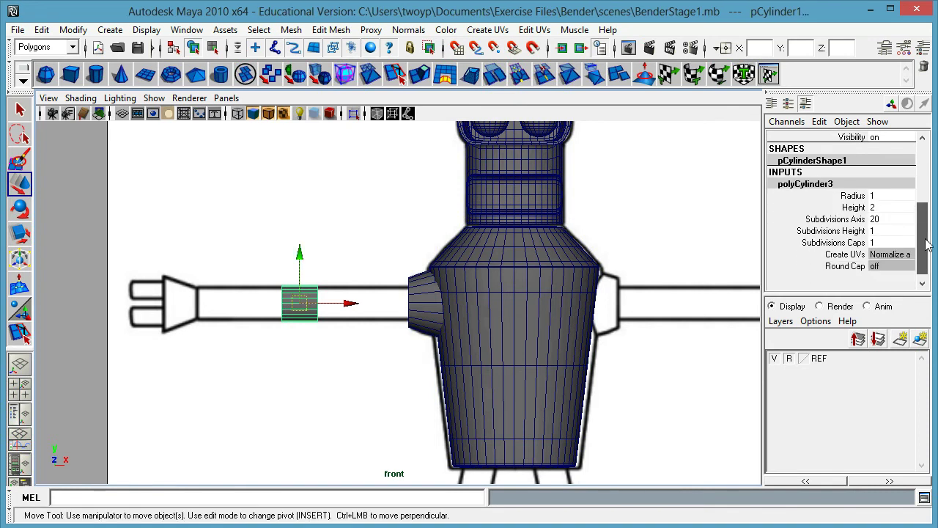
click(883, 206)
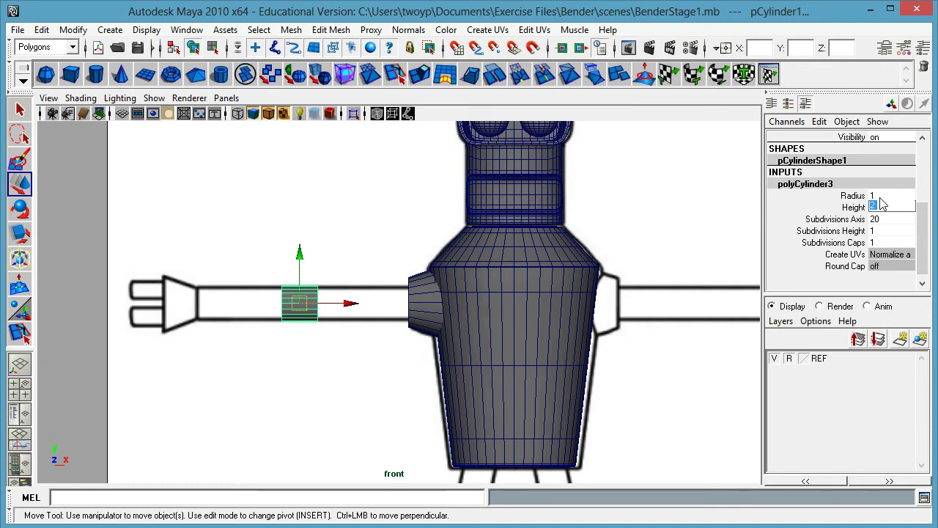
key(Return)
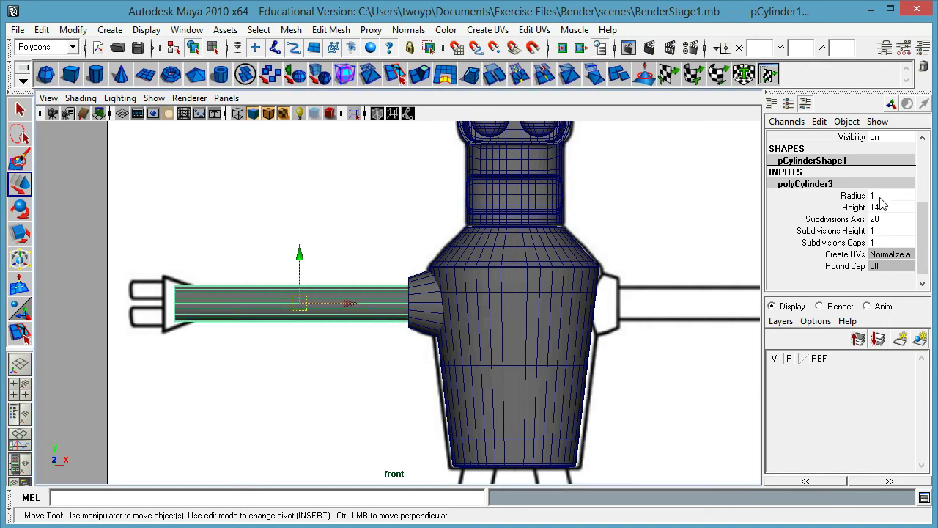
Step: Slide the arm cylinder into the socket at Translate X -2.359 and set its Subdivisions Height to 6
key(4)
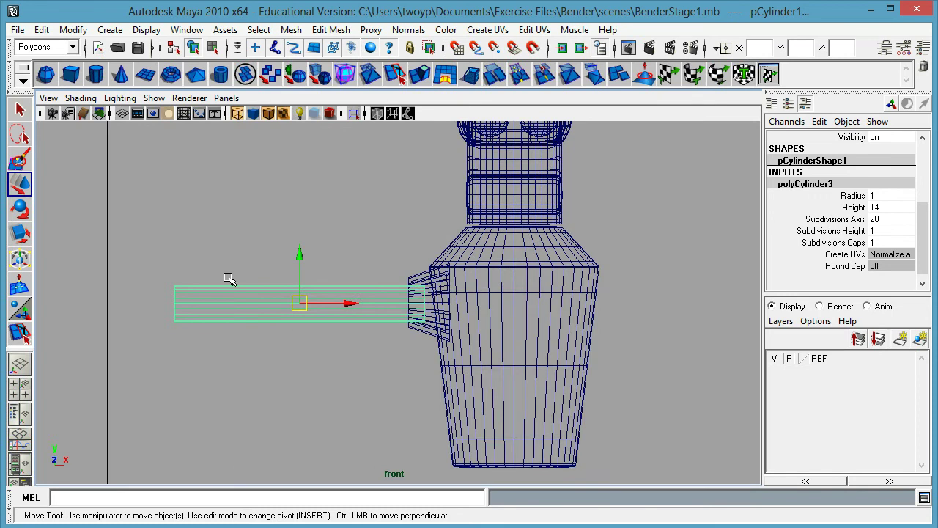
drag(354, 305, 363, 304)
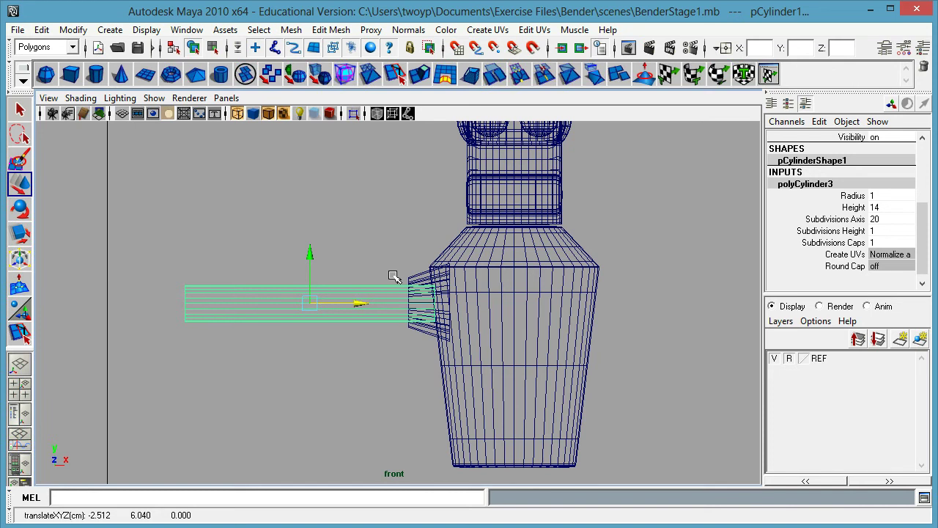
key(5)
drag(366, 303, 375, 308)
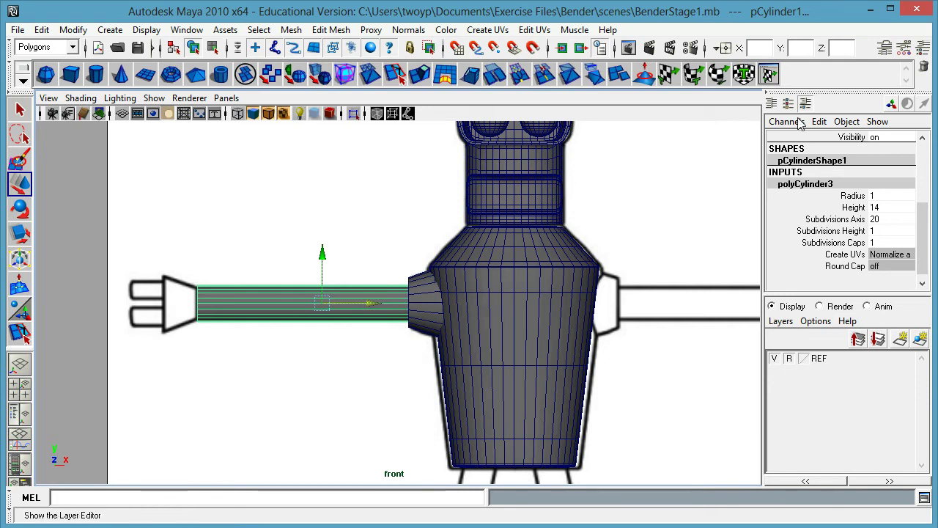
click(900, 231)
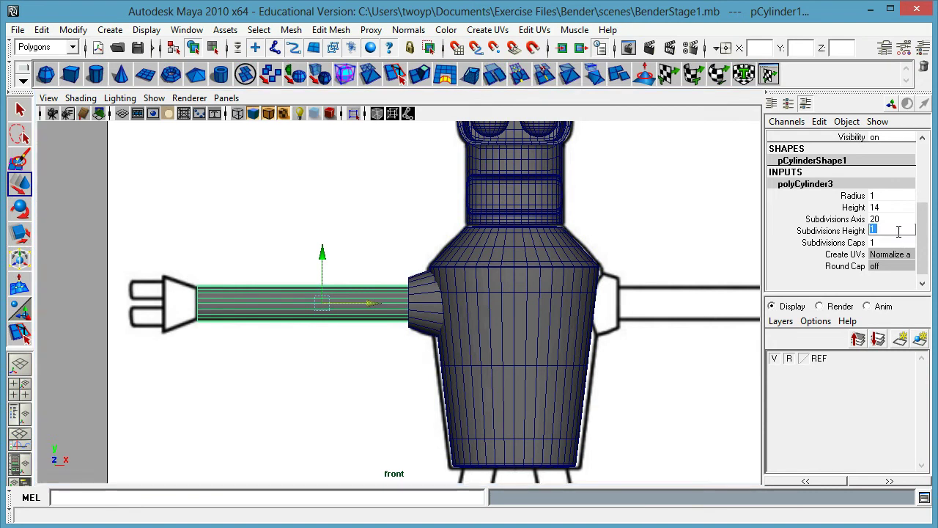
key(Return)
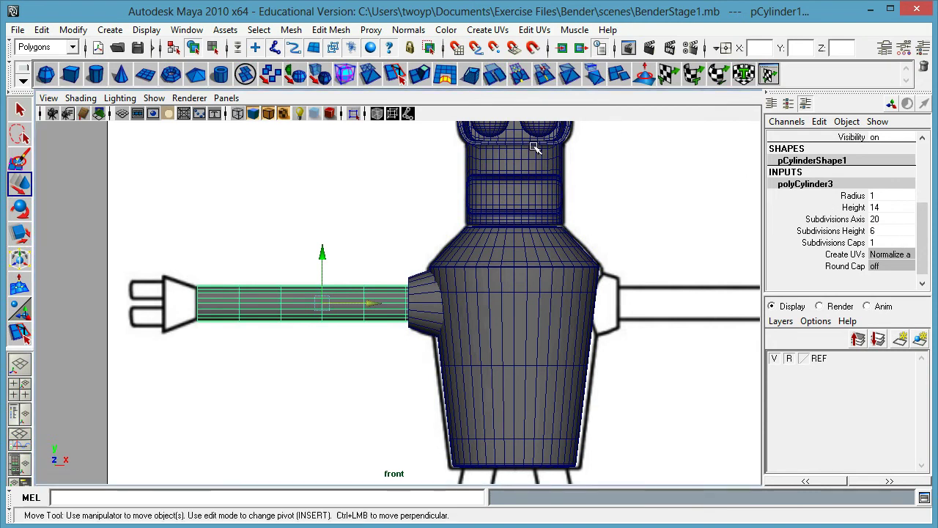
Step: Rename the arm cylinder as armRIGHT
click(341, 247)
click(334, 303)
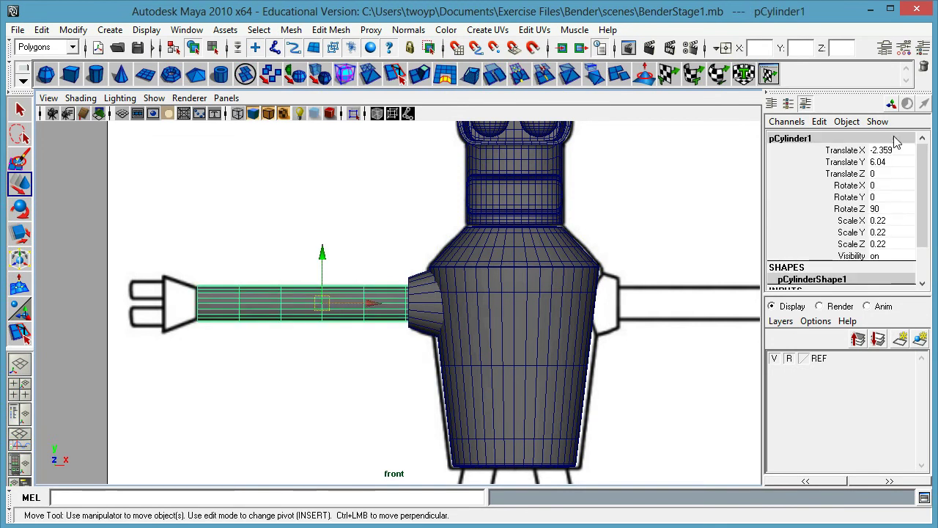
click(844, 139)
text(am)
key(BackSpace)
text(rmLEFT)
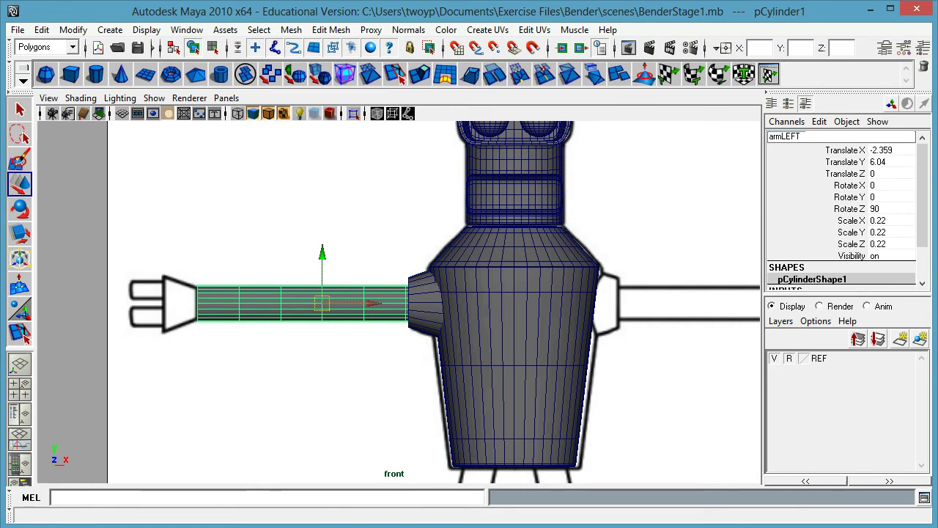
key(BackSpace)
key(BackSpace)
key(Return)
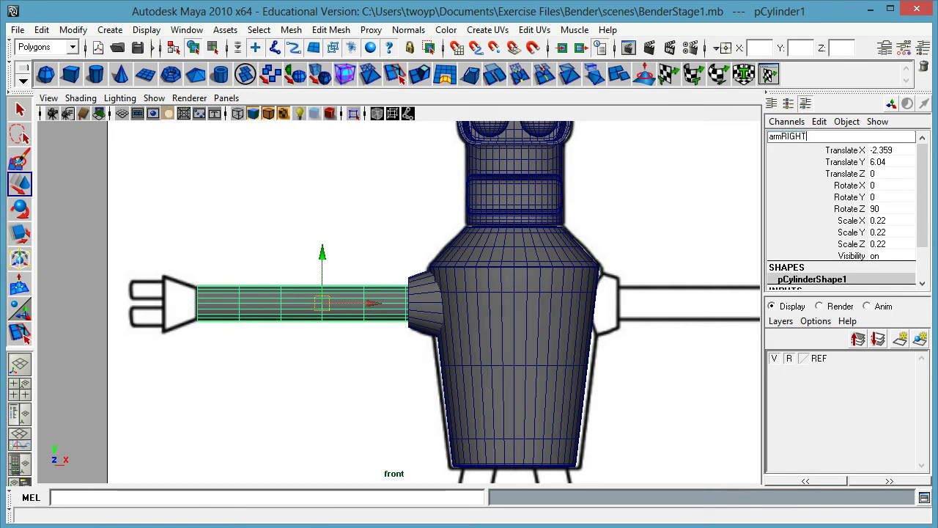
key(Return)
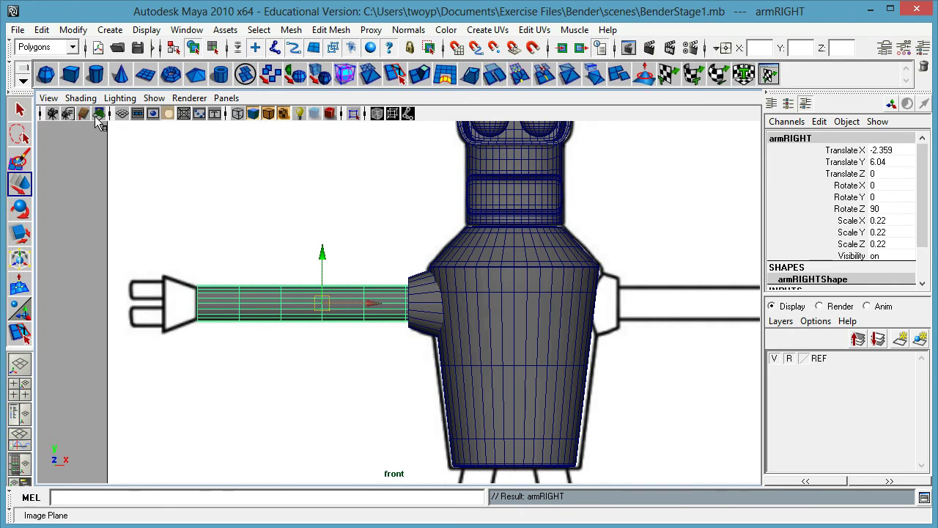
Step: Create another polygon cylinder and move it onto the drawn hand at Translate X -4.333, Y 6.066
click(94, 74)
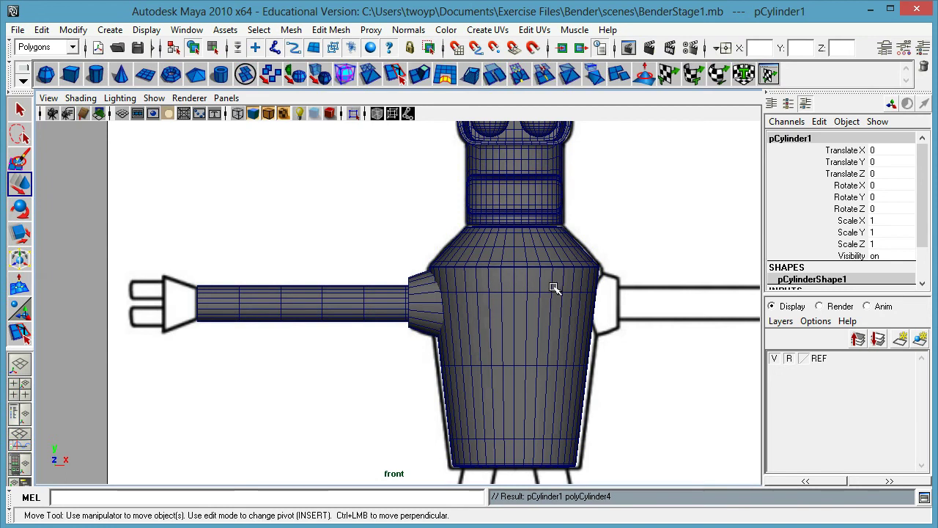
scroll(394, 299, down, 4)
alt+middle_drag(557, 338, 523, 208)
drag(429, 419, 277, 211)
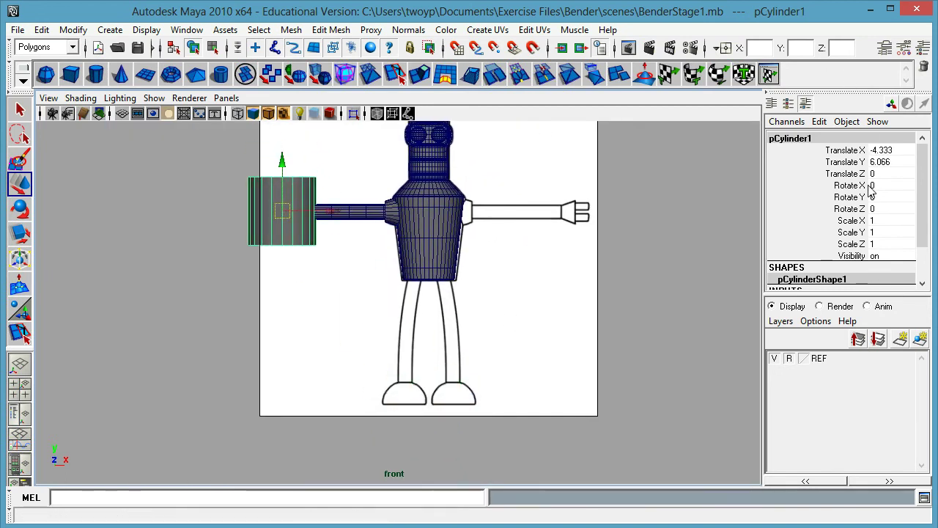
Step: Set the hand cylinder's Rotate Z to 90 and scale it uniformly to 0.37 to suit the drawn hand
click(879, 209)
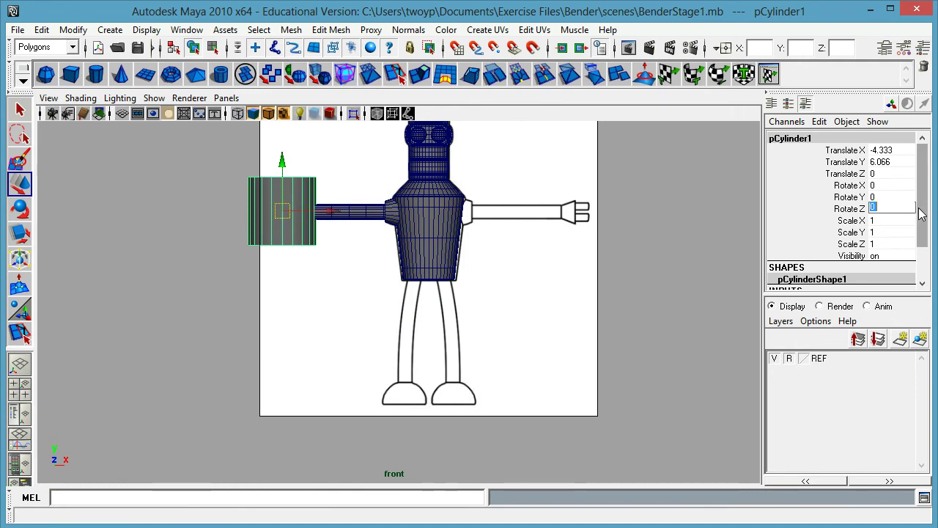
key(Return)
alt+right_drag(349, 262, 676, 258)
alt+middle_drag(483, 289, 687, 478)
alt+right_drag(363, 261, 477, 258)
key(r)
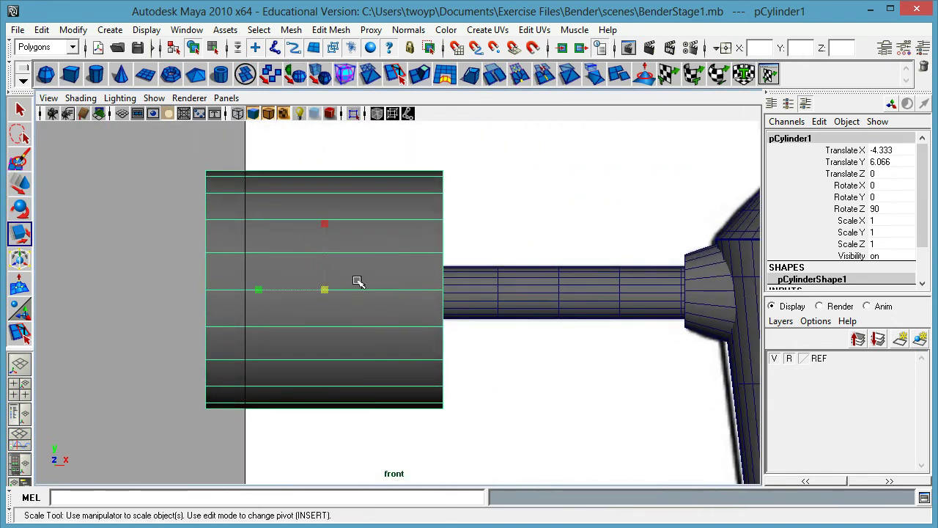
drag(327, 288, 193, 323)
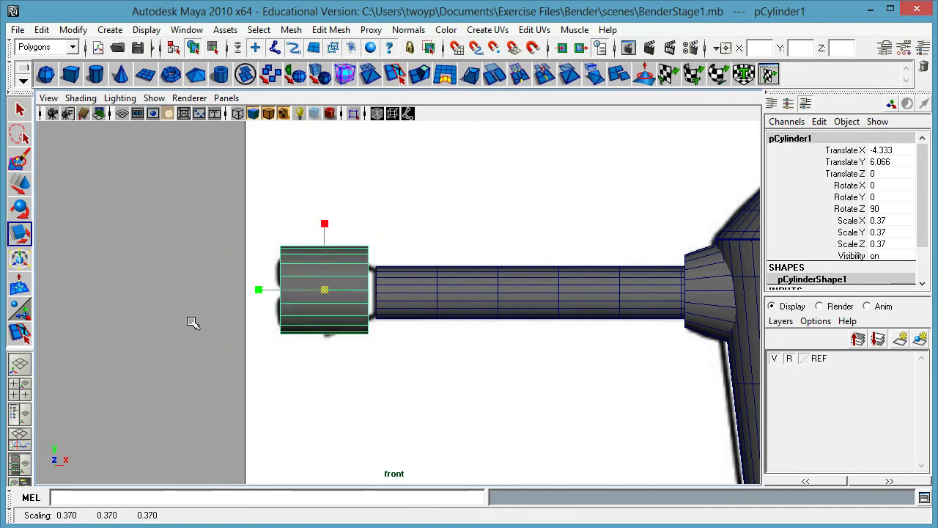
Step: Scale the hand cylinder uniformly to 0.21 and move it against the arm's end at Translate X -4.108, Y 6.039
key(w)
drag(325, 288, 333, 296)
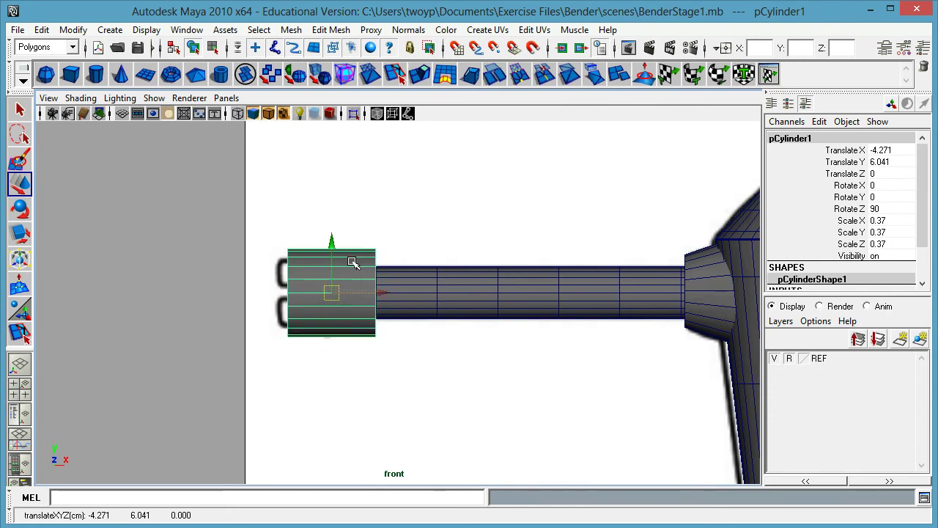
key(r)
drag(332, 293, 293, 299)
key(w)
drag(375, 295, 393, 297)
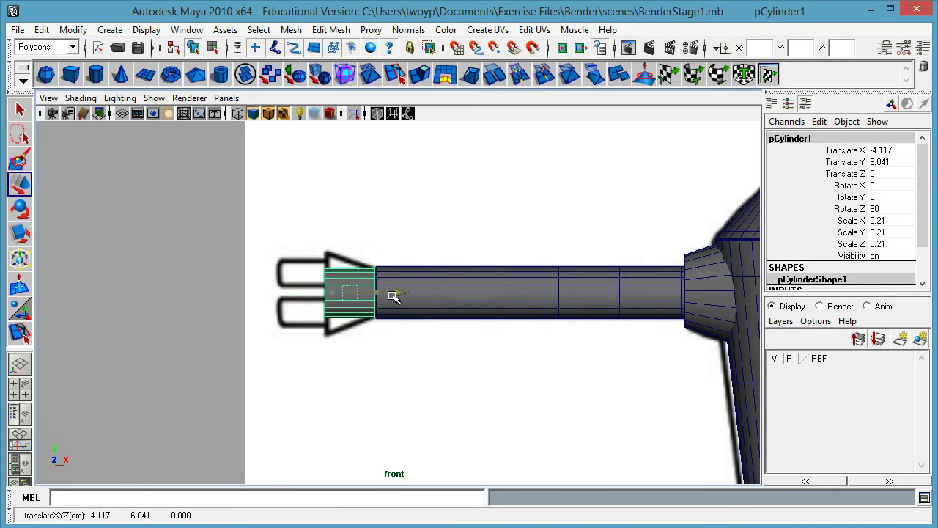
scroll(393, 297, up, 6)
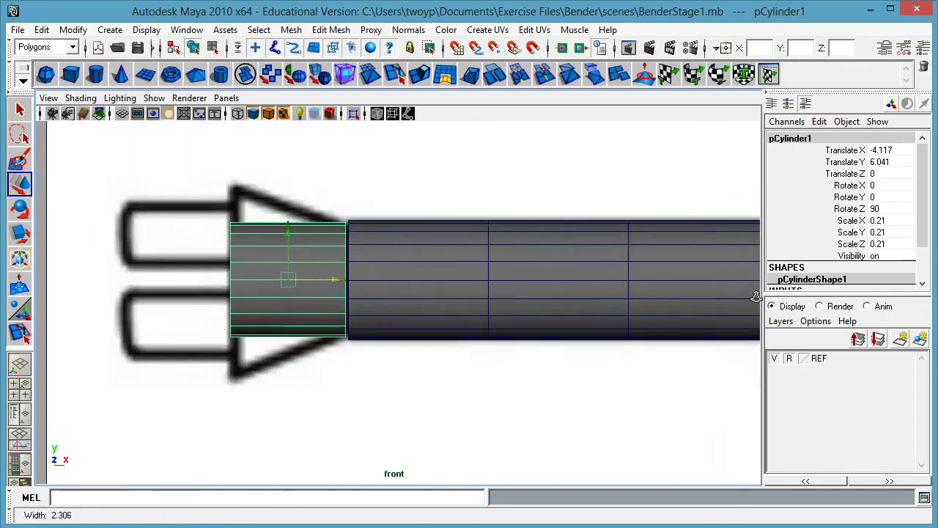
drag(269, 268, 277, 269)
drag(226, 217, 227, 217)
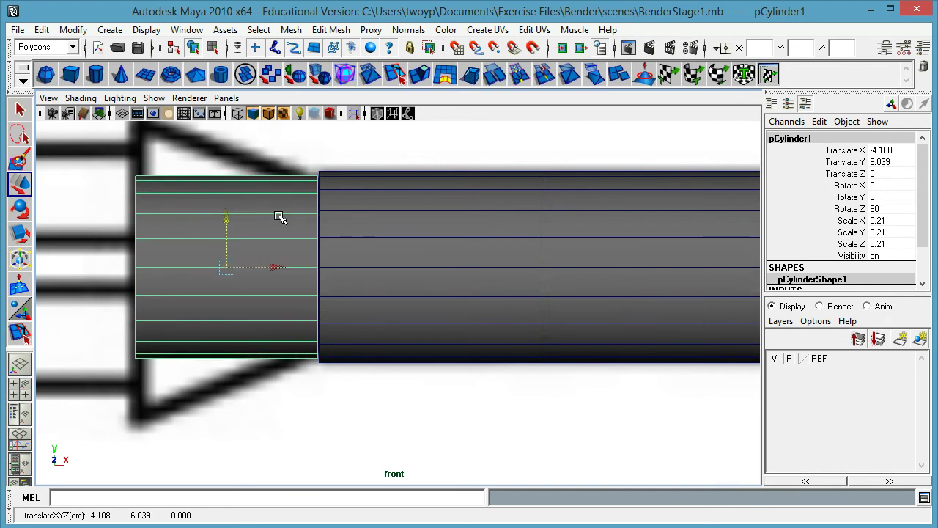
alt+middle_drag(398, 255, 442, 291)
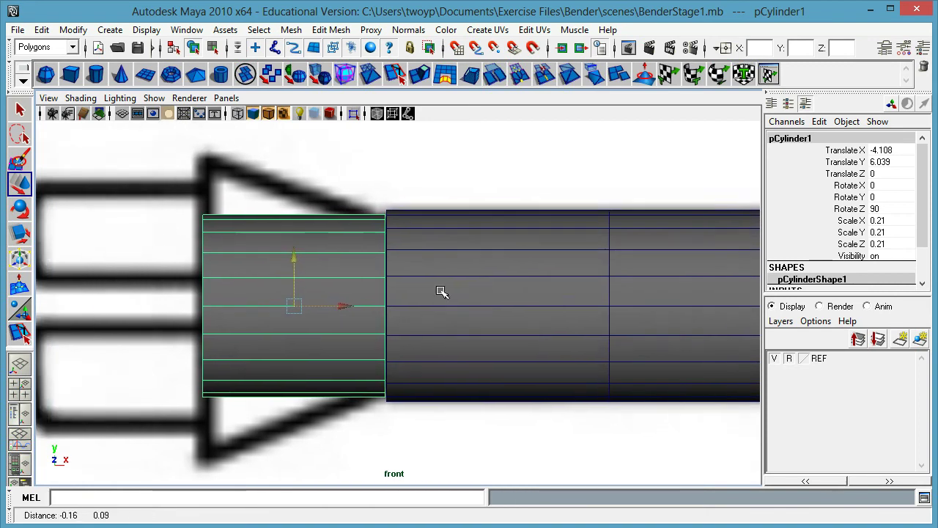
right_click(207, 265)
click(165, 266)
drag(164, 158, 247, 437)
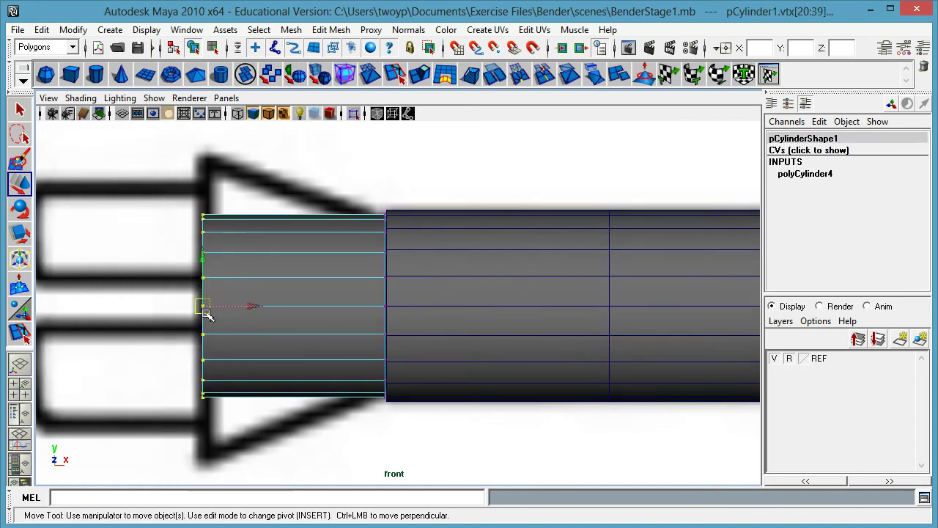
right_drag(258, 281, 302, 246)
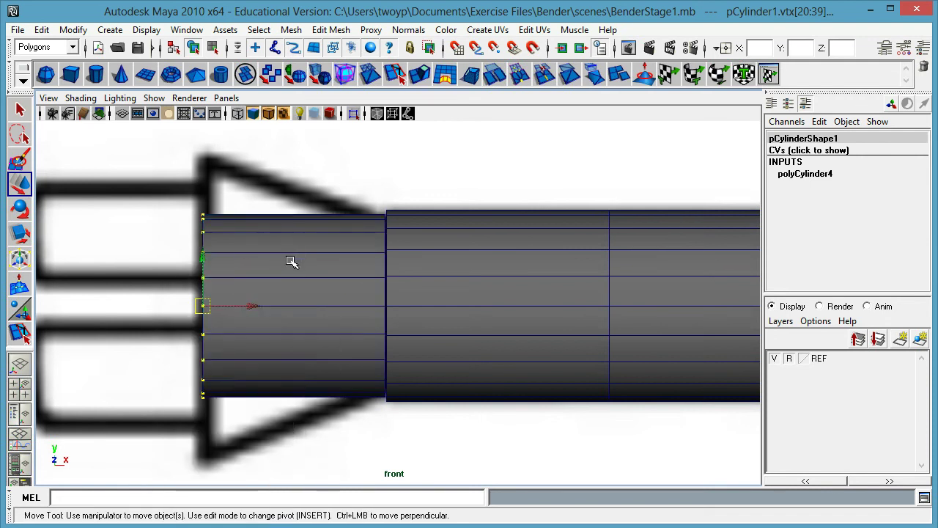
Step: Duplicate the hand cylinder and move the copy outward beyond the drawn hand to Translate X -4.889
scroll(345, 310, down, 8)
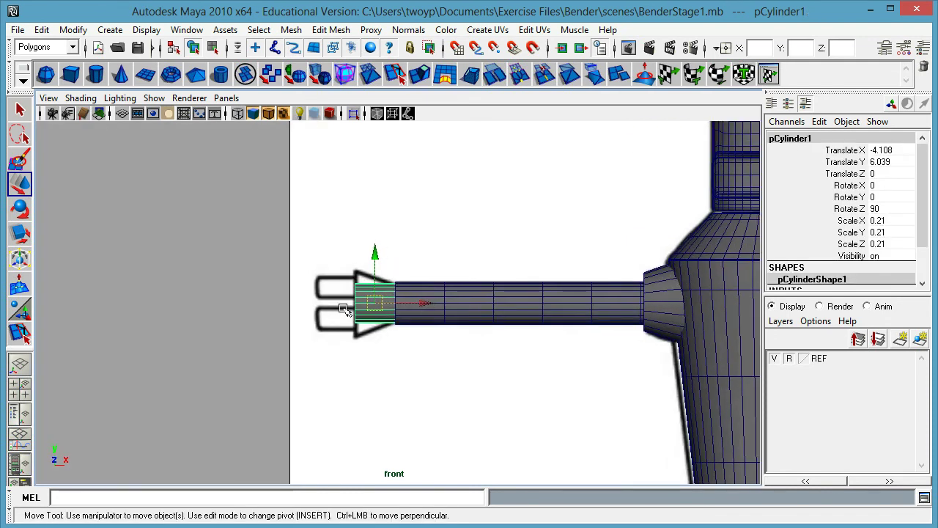
key(ctrl+d)
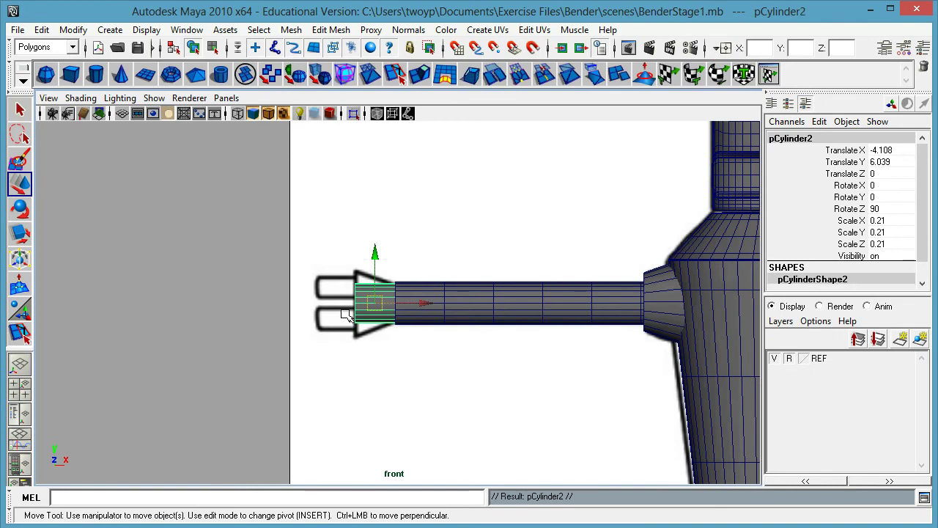
drag(430, 305, 350, 305)
Step: Scale the original hand cylinder uniformly to 0.219 and realign it with the arm's end at Translate X -4.122
scroll(624, 262, up, 3)
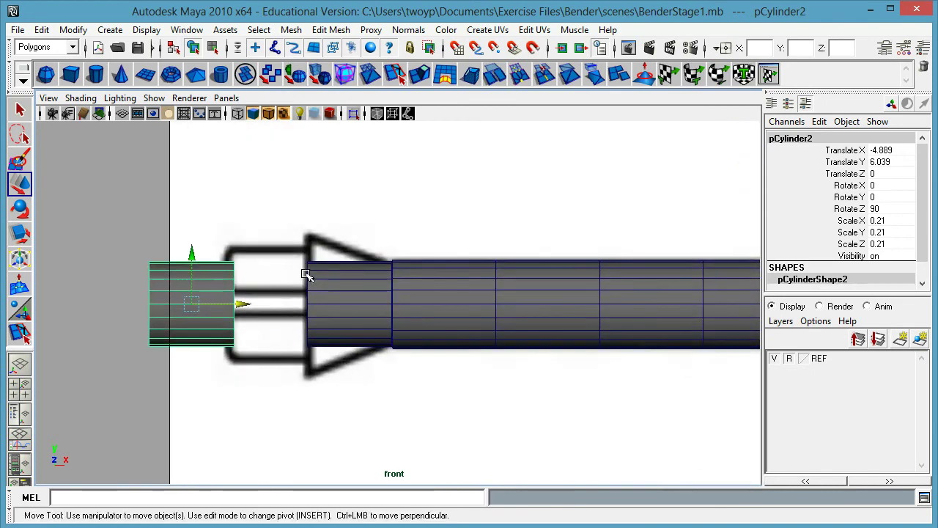
click(311, 269)
scroll(485, 278, up, 2)
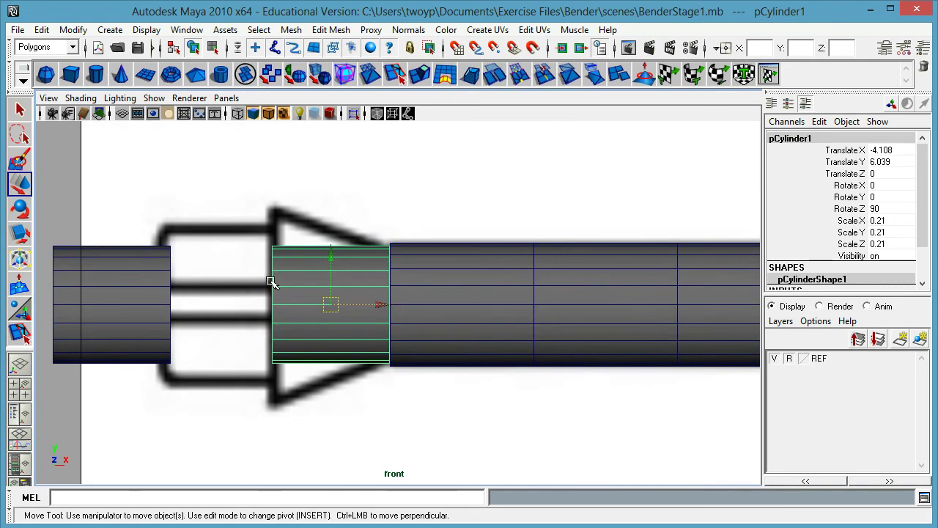
key(r)
drag(331, 306, 338, 307)
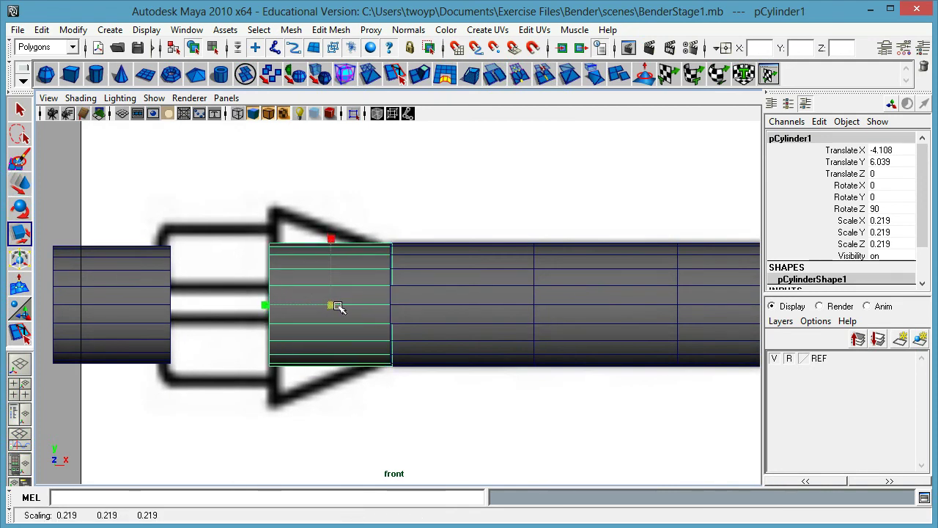
key(w)
drag(372, 308, 366, 307)
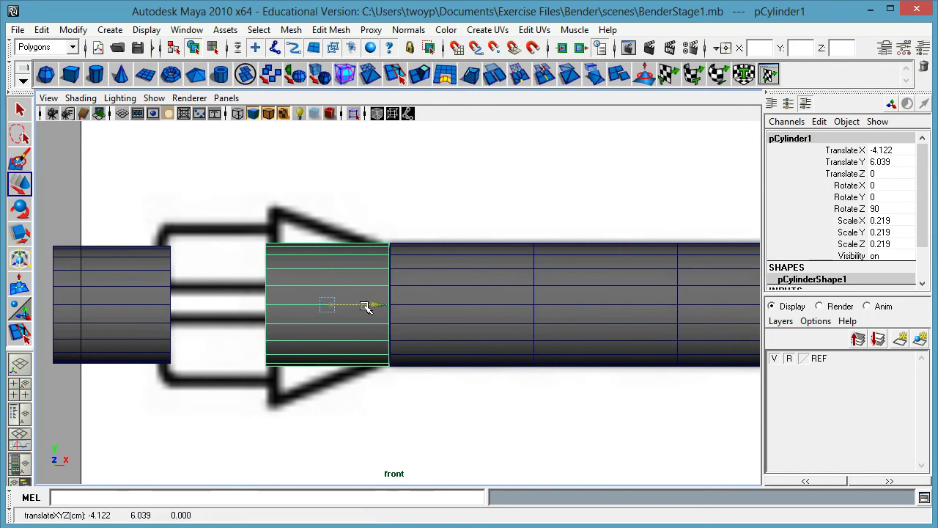
Step: Flare the hand cylinder's outer end vertices to match the drawn cone, and shift the hand to Translate X -4.119
right_drag(268, 287, 228, 264)
drag(234, 212, 292, 405)
drag(314, 305, 331, 291)
key(r)
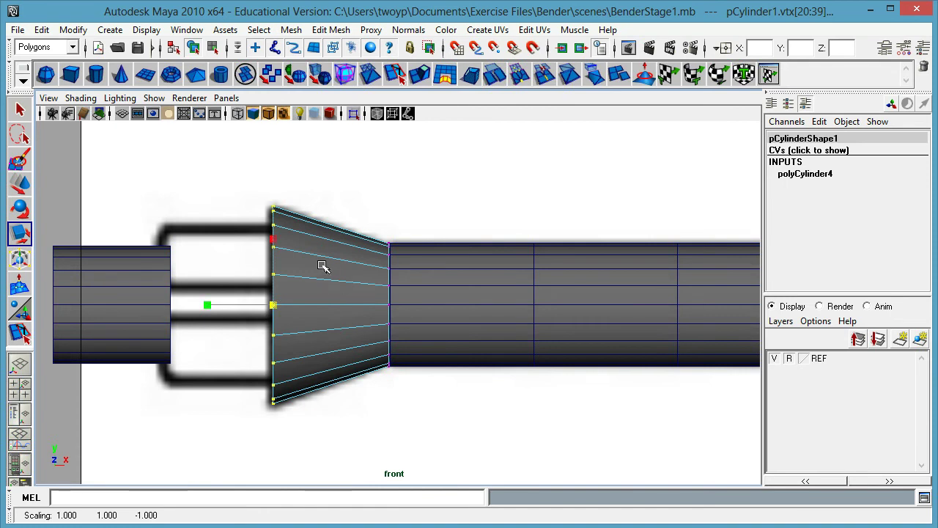
right_drag(320, 271, 381, 249)
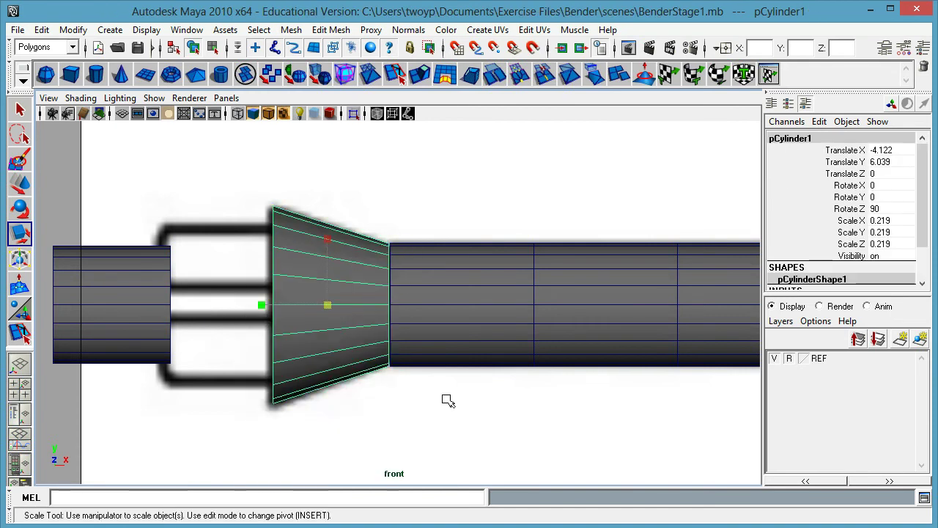
key(w)
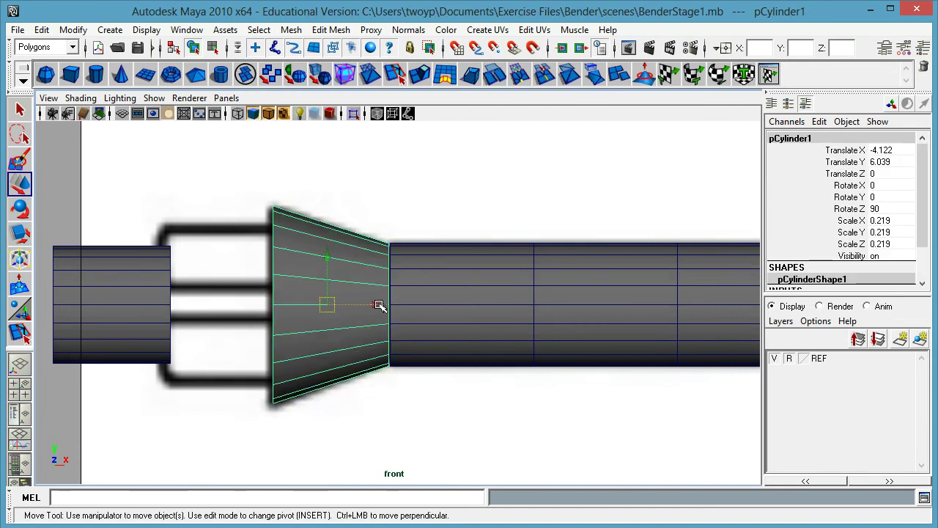
drag(379, 305, 377, 307)
click(371, 388)
Step: Scale the duplicate cylinder uniformly to 0.101 and place it on the drawn upper finger at Translate X -4.529, Y 6.215
click(154, 303)
drag(113, 303, 107, 268)
key(r)
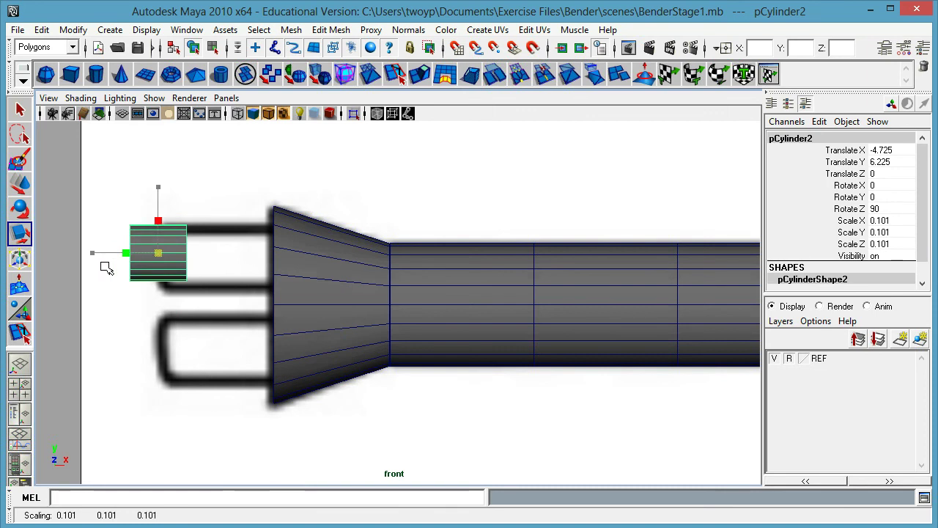
key(w)
drag(158, 253, 216, 262)
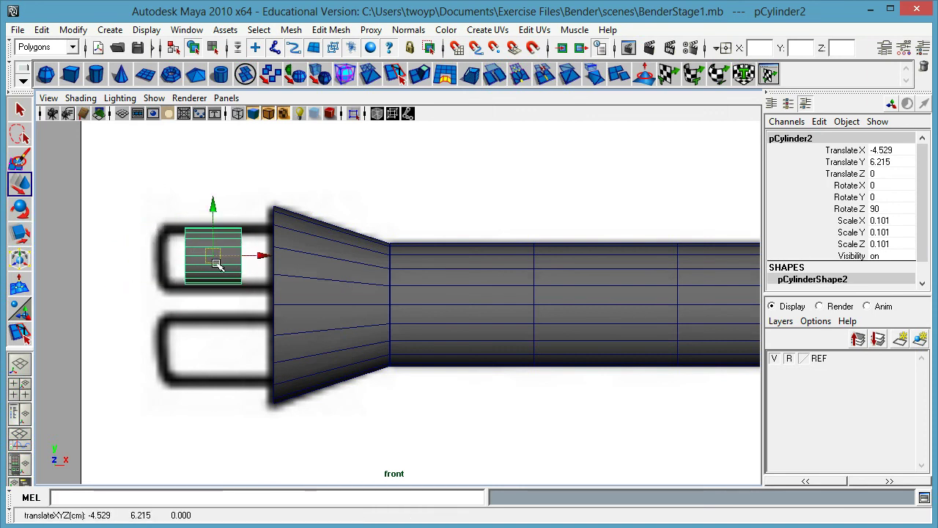
Step: Stretch the finger cylinder to Scale Y 0.207 and slide it against the hand at Translate X -4.518
key(r)
drag(148, 257, 78, 260)
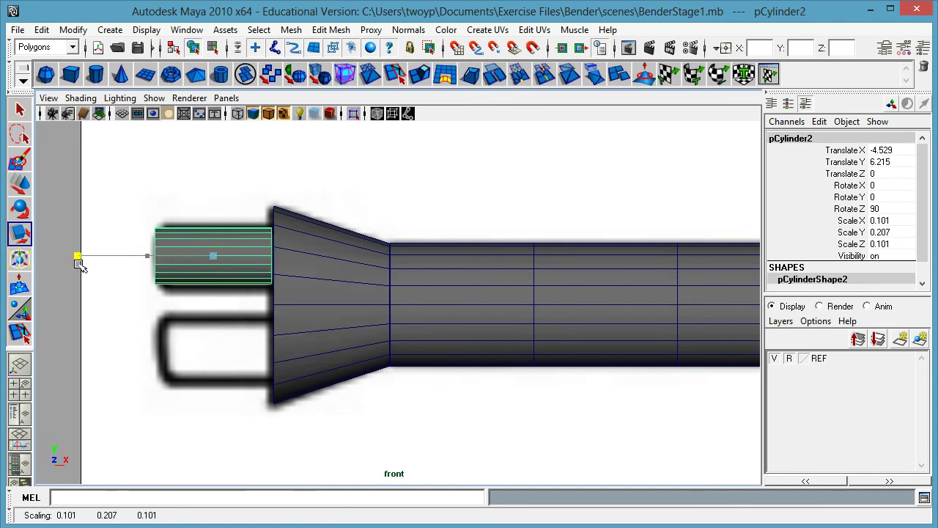
key(w)
drag(277, 252, 266, 256)
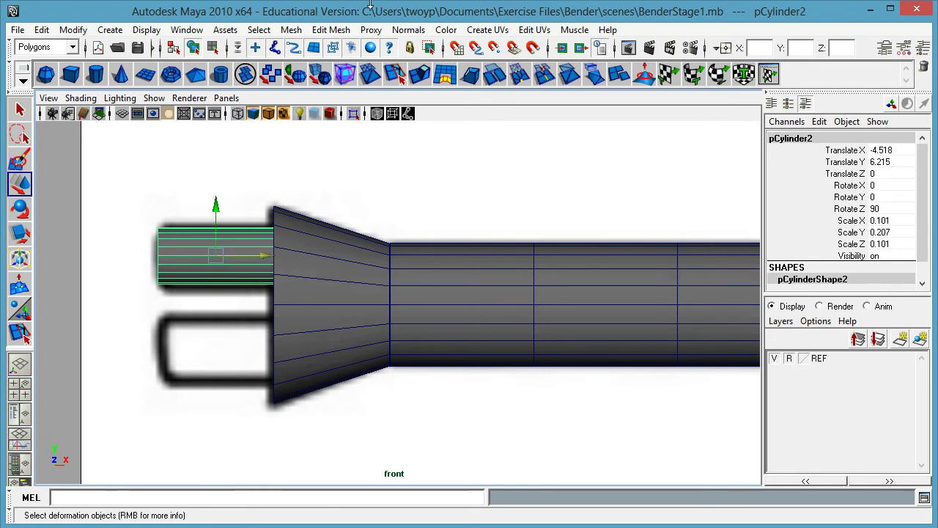
Step: Insert an edge loop around the finger cylinder close to its outer tip
click(334, 30)
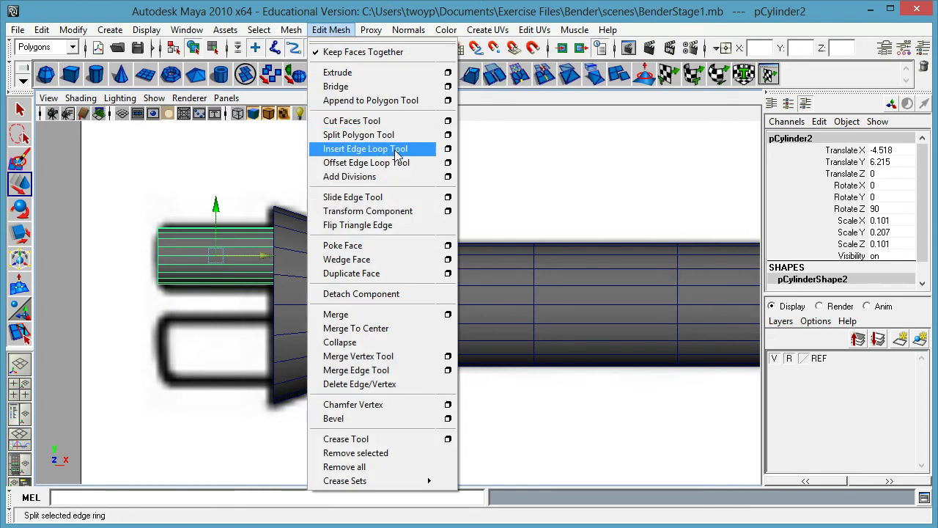
click(422, 149)
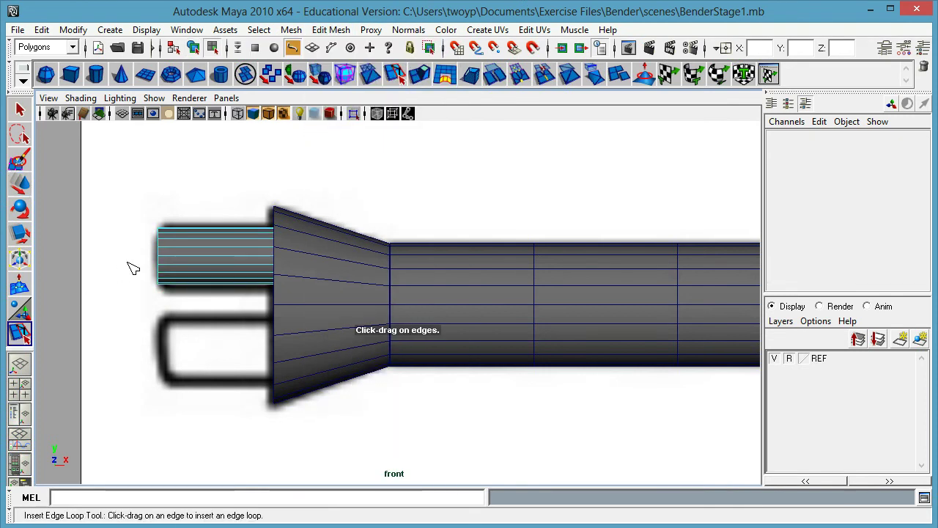
click(166, 252)
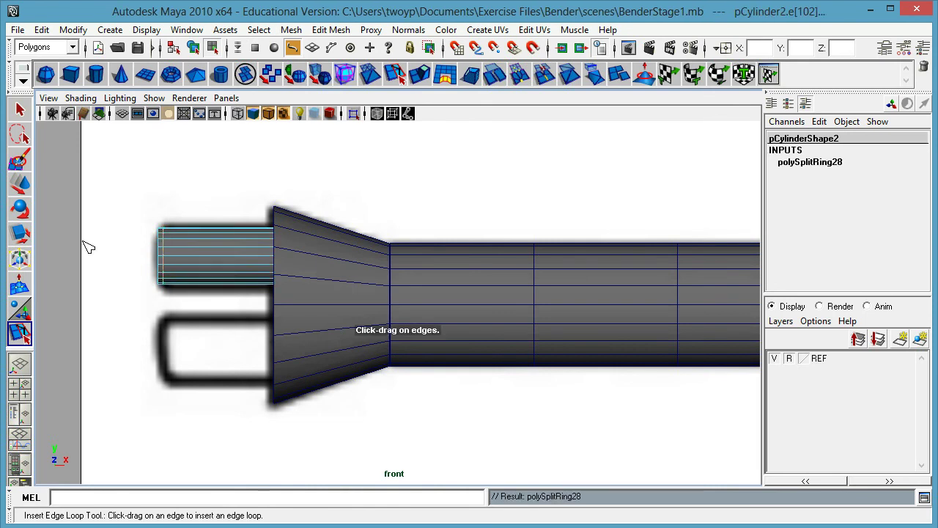
alt+right_drag(83, 243, 386, 236)
alt+middle_drag(455, 233, 771, 256)
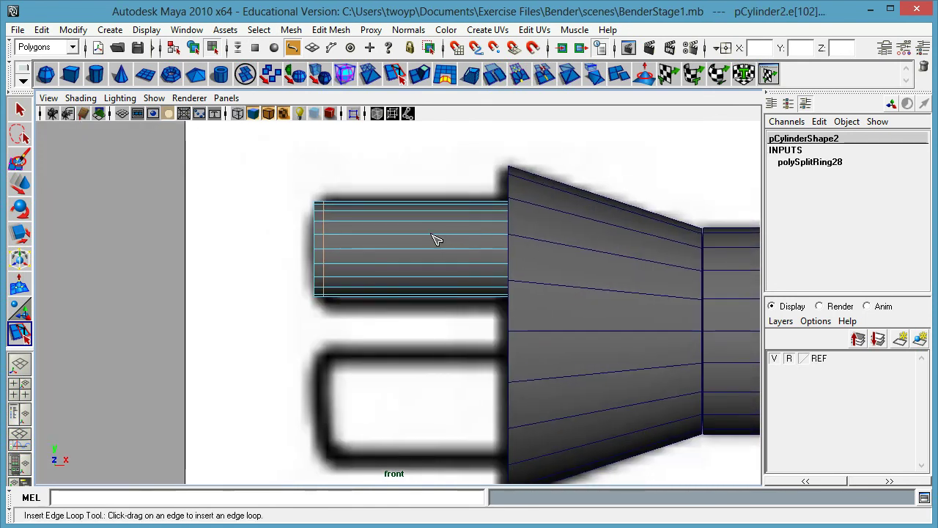
Step: Scale down the finger's outermost edge ring to give the fingertip a beveled end
key(q)
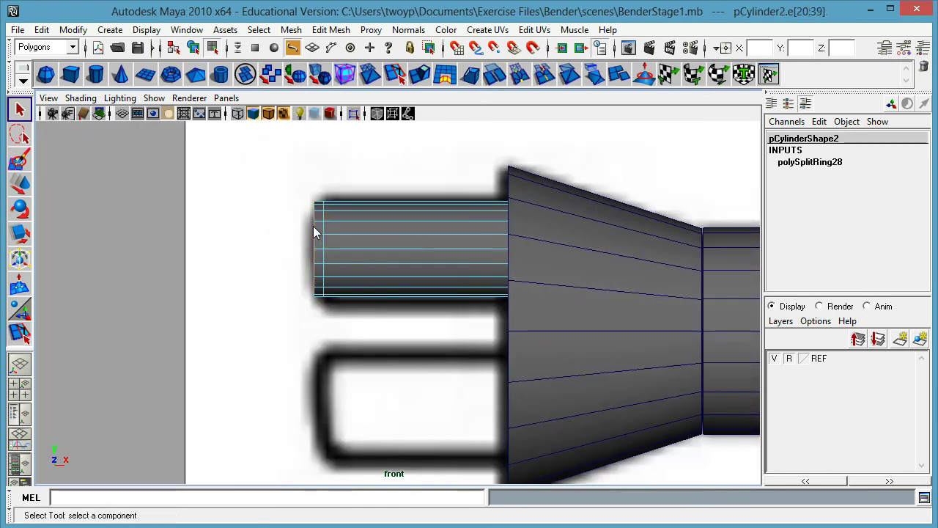
key(r)
drag(313, 252, 305, 253)
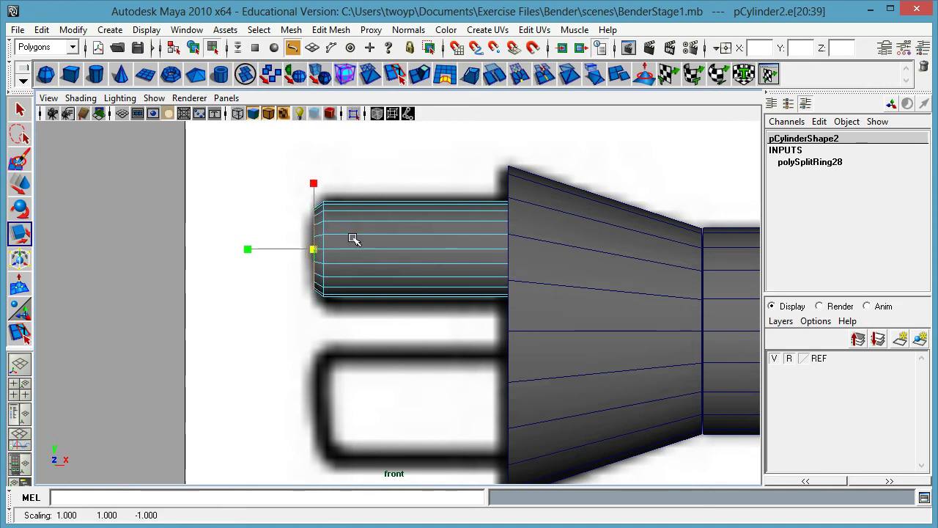
right_drag(405, 242, 442, 227)
Step: Rename the cone-shaped hand cylinder as handRIGHT
scroll(542, 251, down, 5)
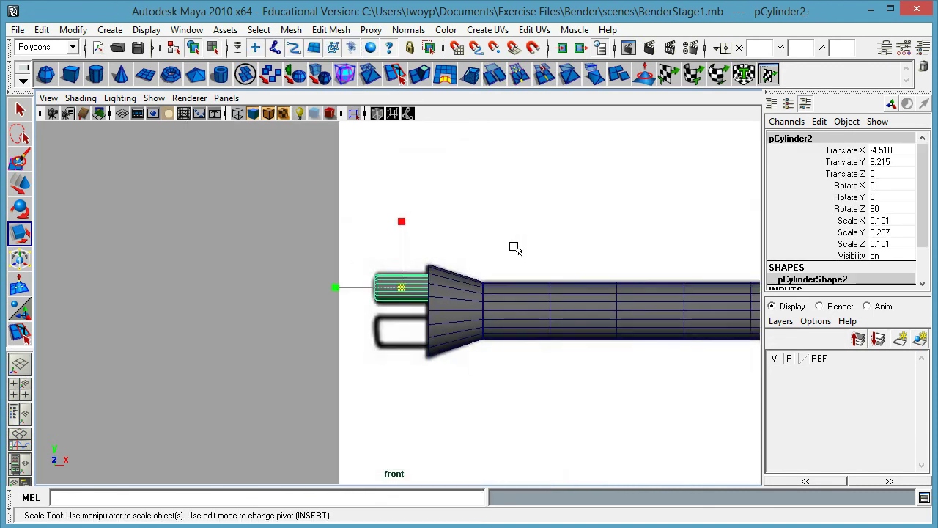
click(376, 244)
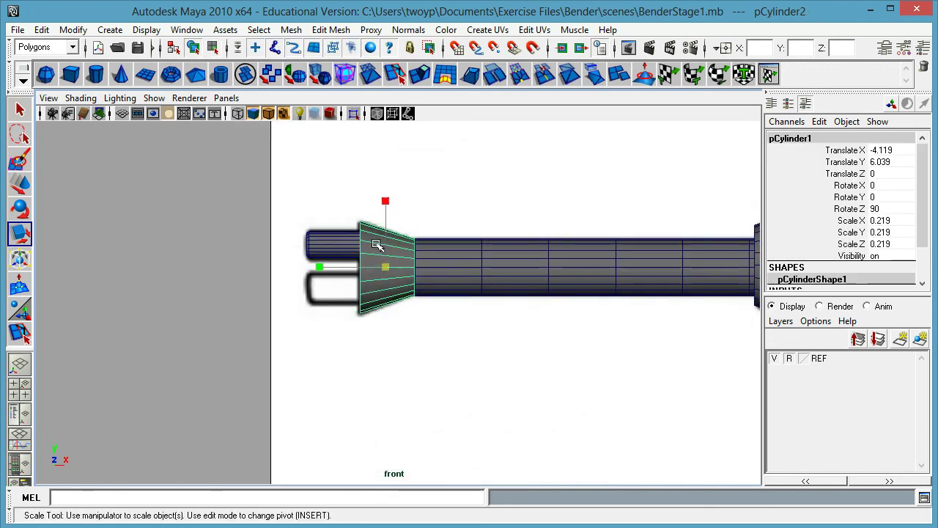
click(823, 137)
text(handRIGHT)
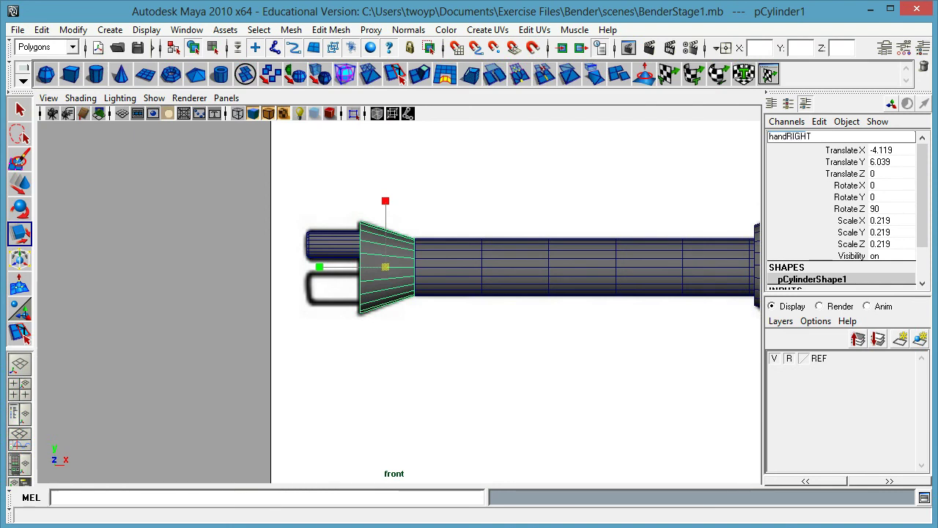
key(Return)
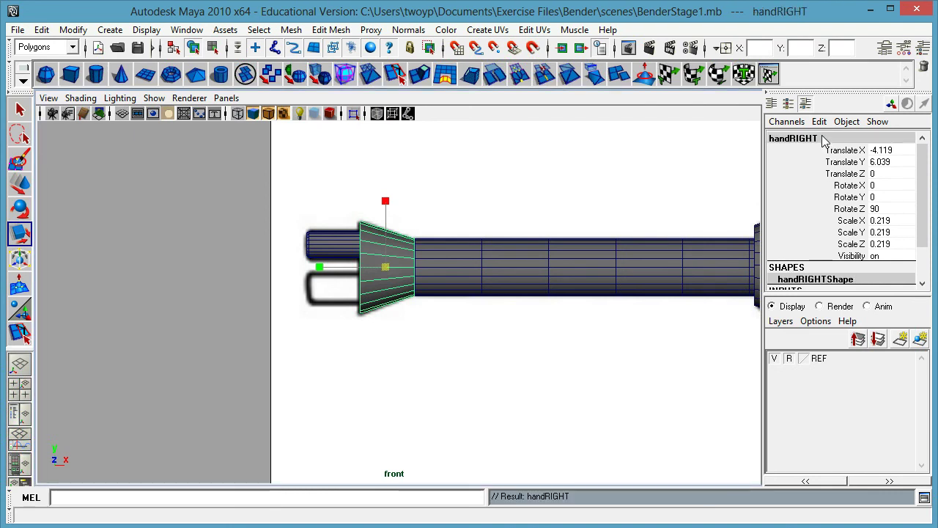
Step: Rename the finger cylinder as fingerRIGHT
click(350, 238)
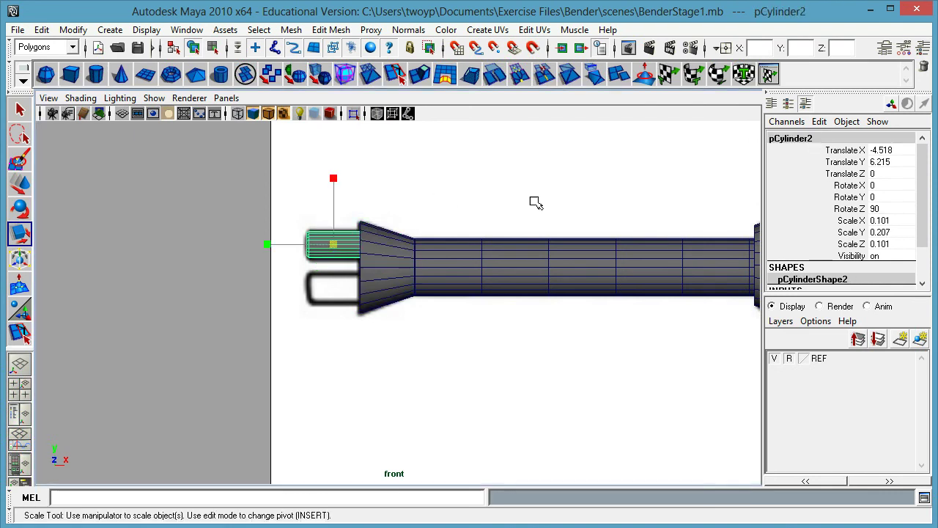
click(836, 137)
text(F)
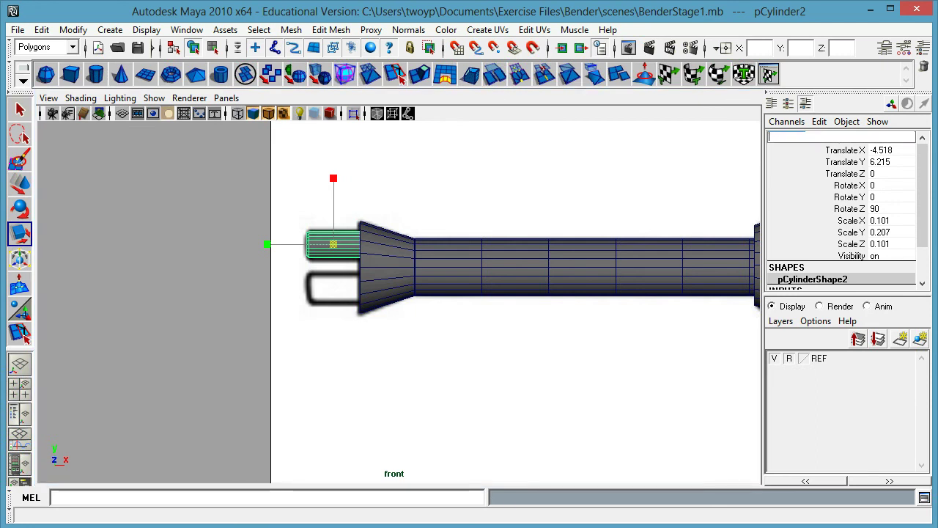
text(ingerRI)
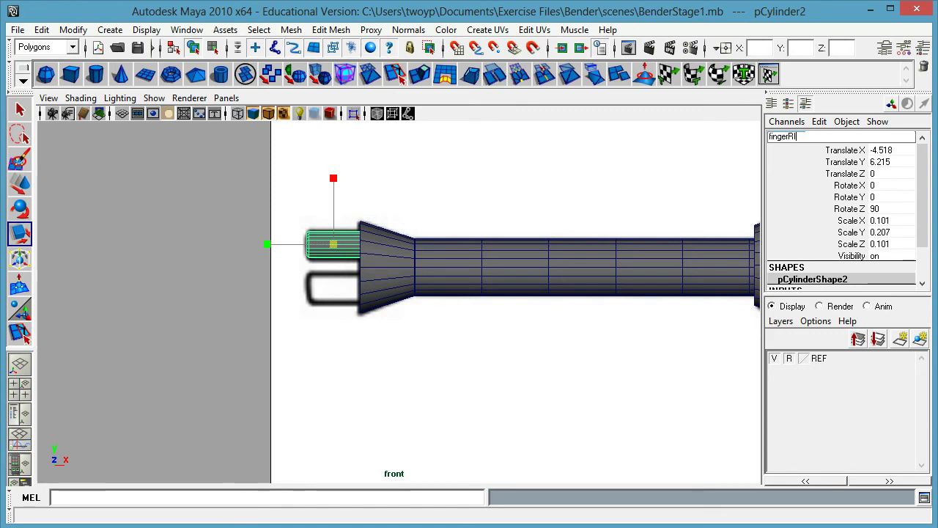
text(GHT)
key(Return)
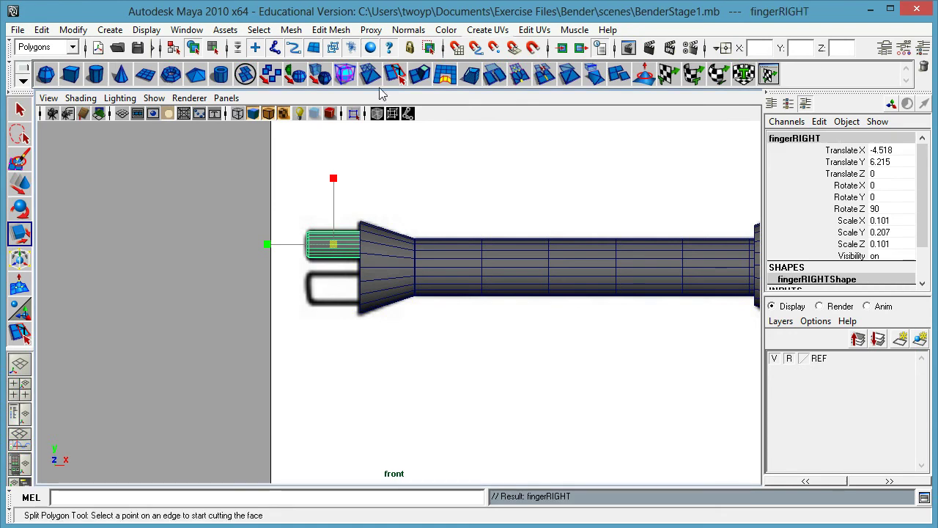
alt+right_drag(218, 231, 466, 248)
alt+middle_drag(466, 247, 513, 297)
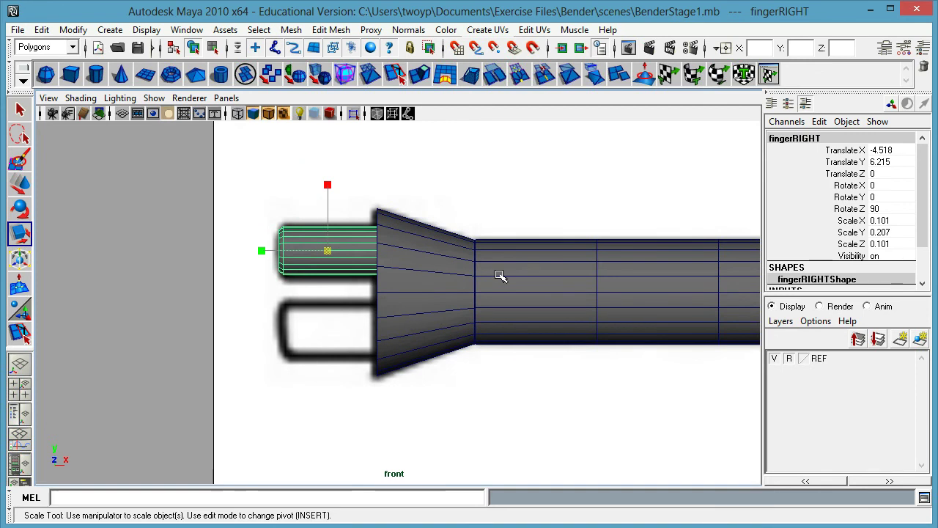
Step: Duplicate the right finger and move the copy down to Y 5.878, over the lower finger in the reference drawing
key(ctrl+d)
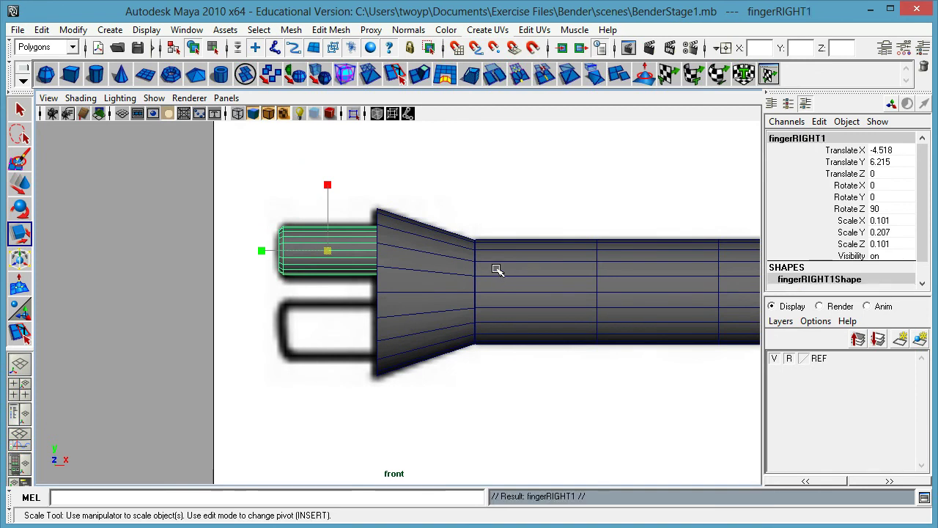
key(w)
drag(323, 198, 331, 280)
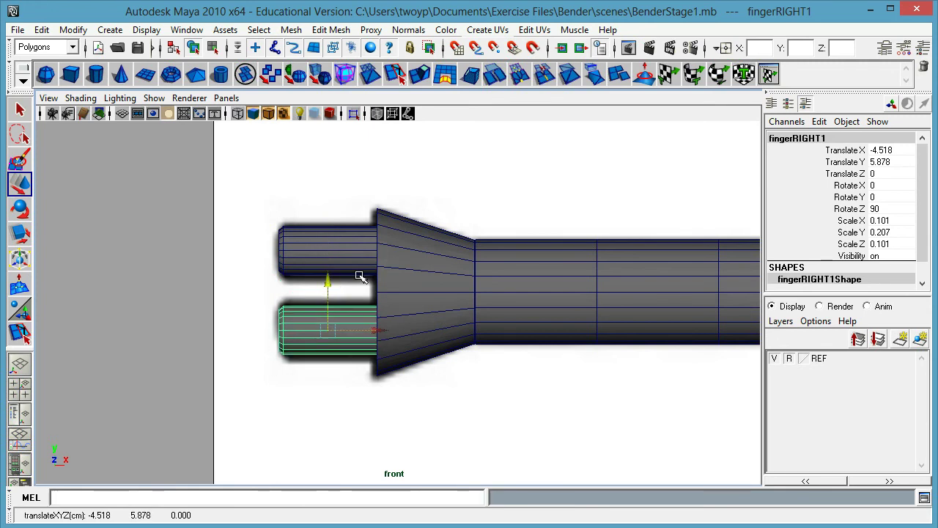
click(469, 366)
Step: Hide the REF layer and shift both fingers together along Z to 0.132 on the hand's end face
key(space)
key(space)
alt+right_drag(555, 230, 325, 242)
alt+drag(325, 242, 325, 244)
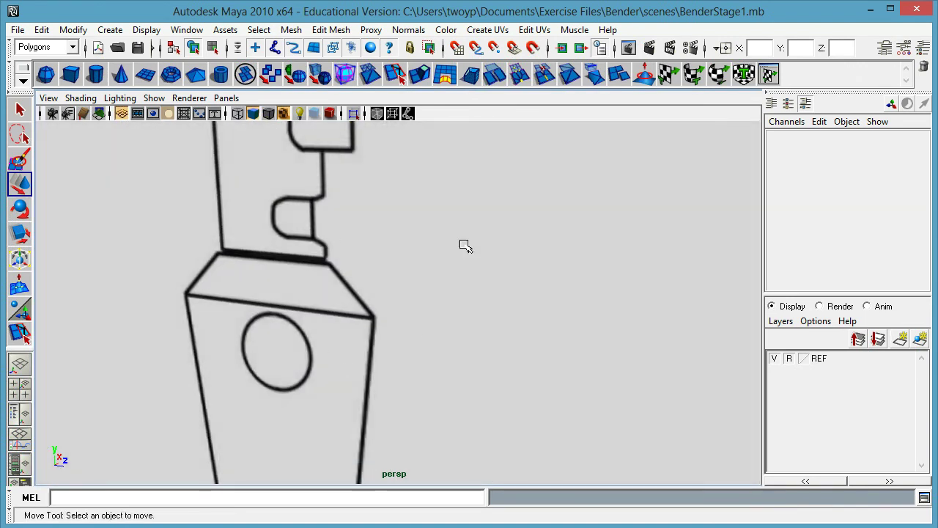
click(775, 360)
alt+right_drag(350, 320, 410, 318)
alt+drag(366, 318, 404, 306)
alt+right_drag(403, 307, 475, 301)
click(451, 284)
shift+click(454, 334)
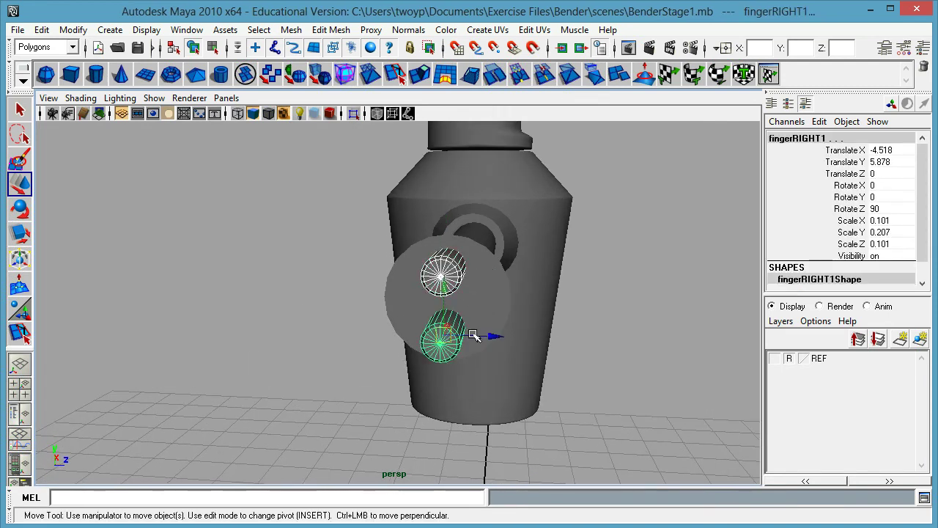
drag(497, 337, 522, 338)
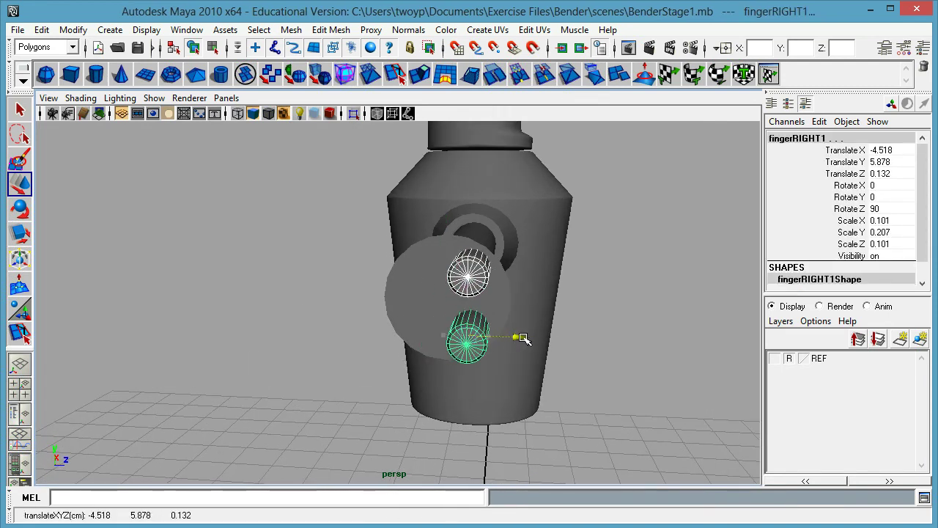
click(491, 375)
Step: Duplicate the lower finger and place the copy on the opposite side of the hand, at about Y 6.033, Z -0.188
click(477, 352)
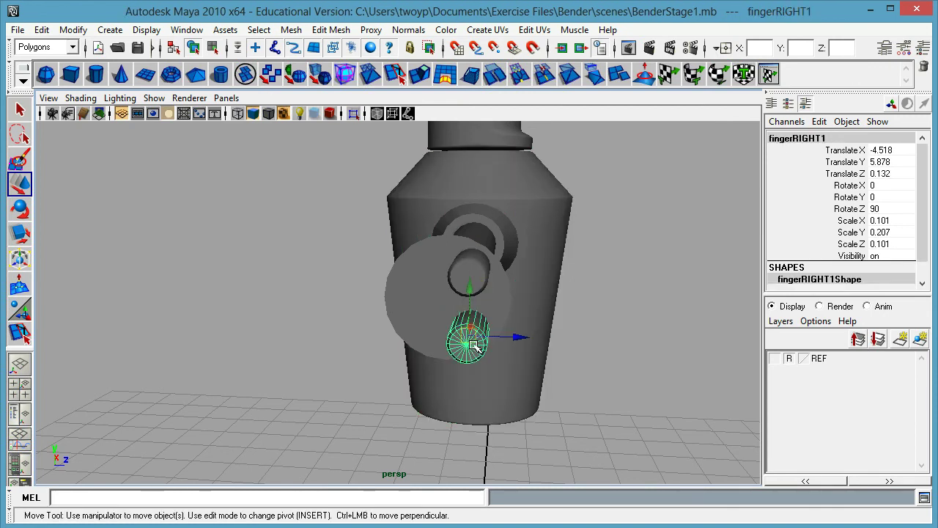
key(ctrl+d)
drag(521, 336, 440, 331)
drag(395, 286, 398, 258)
drag(444, 308, 435, 313)
Step: Adjust the third finger's position in the side view to Z -0.21
key(space)
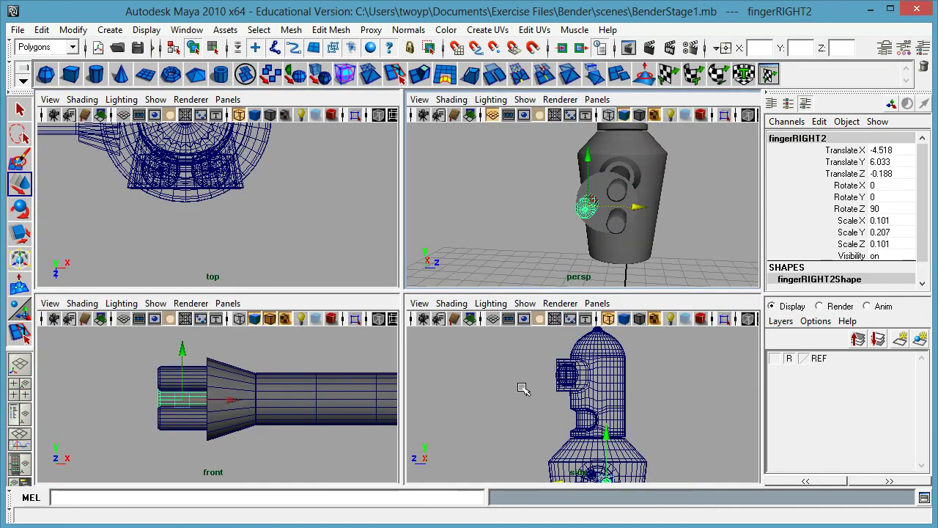
key(space)
alt+right_drag(369, 295, 450, 314)
alt+middle_drag(450, 300, 412, 152)
alt+right_drag(296, 318, 598, 331)
alt+middle_drag(433, 333, 433, 224)
alt+right_drag(433, 224, 843, 249)
alt+middle_drag(409, 258, 406, 186)
drag(447, 270, 447, 270)
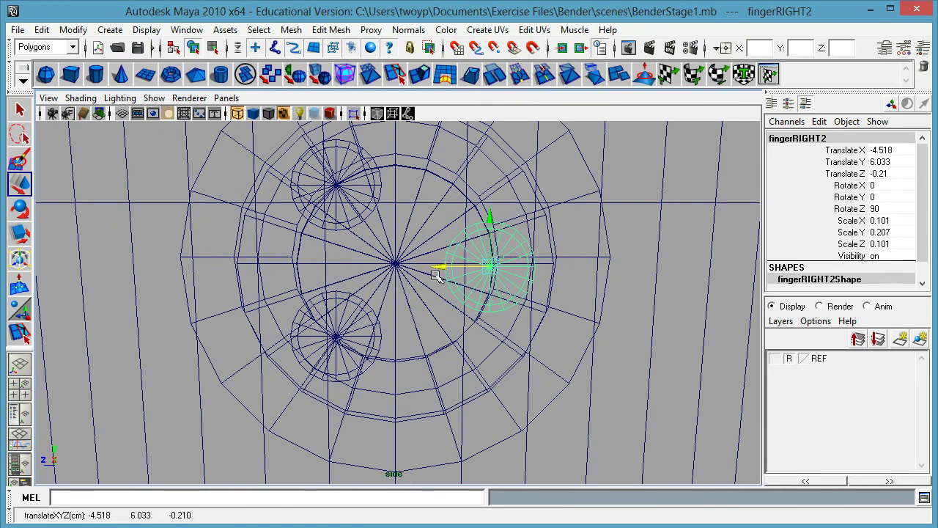
Step: Nudge the upper finger slightly toward the hand's center in the side view
click(357, 193)
drag(342, 192, 345, 194)
click(419, 203)
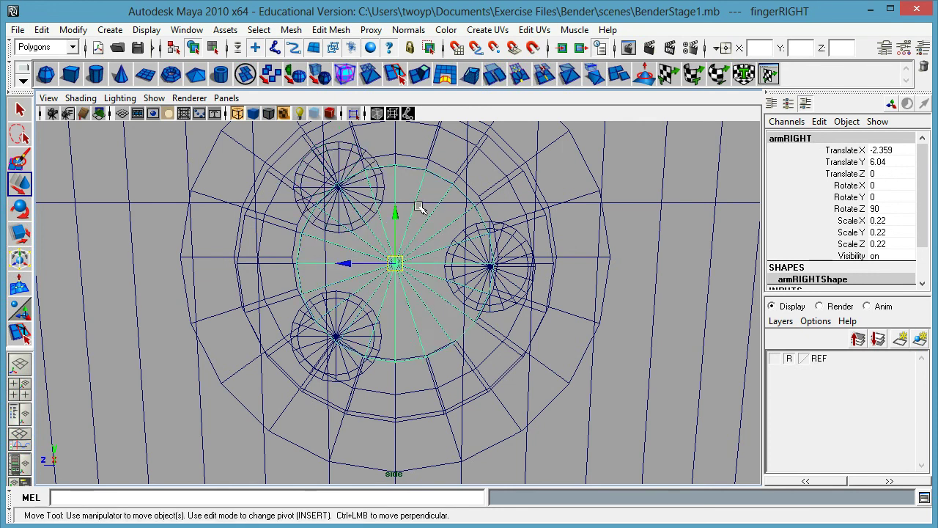
Step: Examine the three-fingered hand and the right arm from several angles in the perspective view
key(space)
key(space)
alt+drag(494, 355, 476, 347)
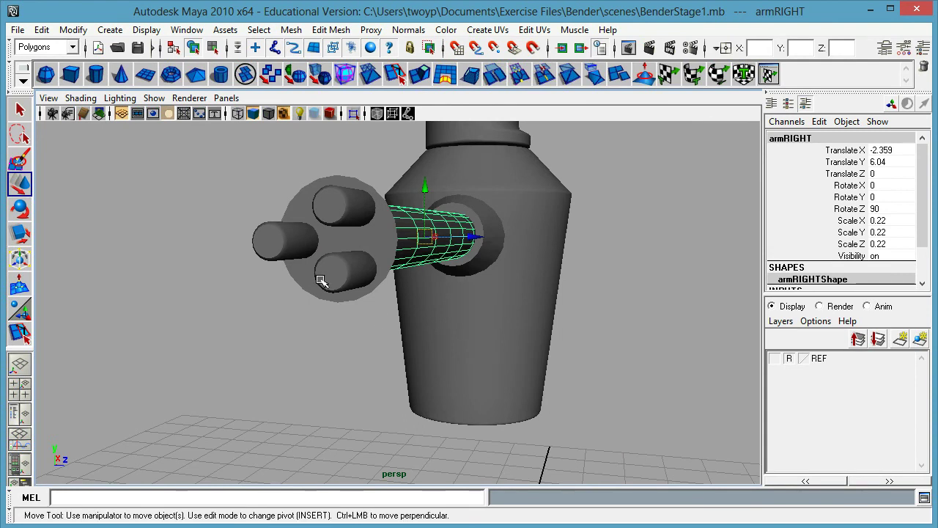
alt+drag(403, 303, 469, 280)
click(305, 247)
alt+drag(338, 351, 423, 353)
alt+drag(463, 287, 595, 284)
alt+right_drag(596, 283, 460, 267)
alt+middle_drag(491, 264, 366, 182)
alt+drag(497, 272, 469, 285)
alt+middle_drag(492, 272, 492, 274)
alt+drag(492, 274, 278, 309)
click(534, 325)
alt+right_drag(561, 298, 480, 301)
alt+middle_drag(477, 301, 414, 268)
alt+drag(476, 269, 472, 304)
Step: Show the REF layer again in the front view, with the whole reference figure in frame
key(space)
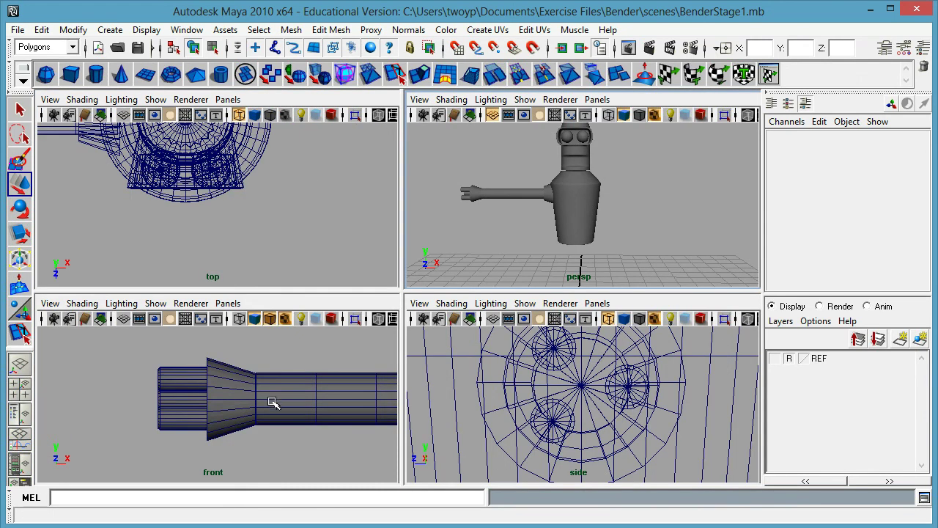
key(space)
alt+right_drag(555, 310, 377, 278)
alt+middle_drag(376, 278, 273, 230)
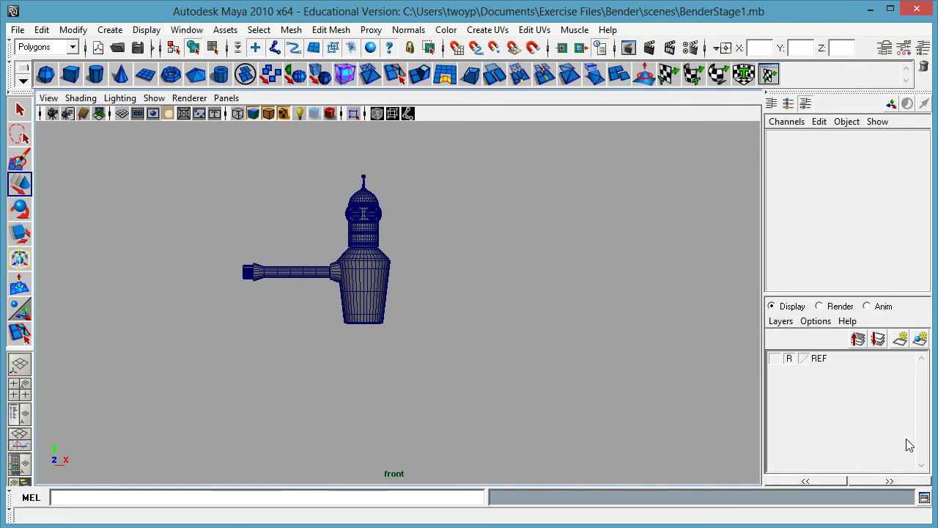
click(774, 358)
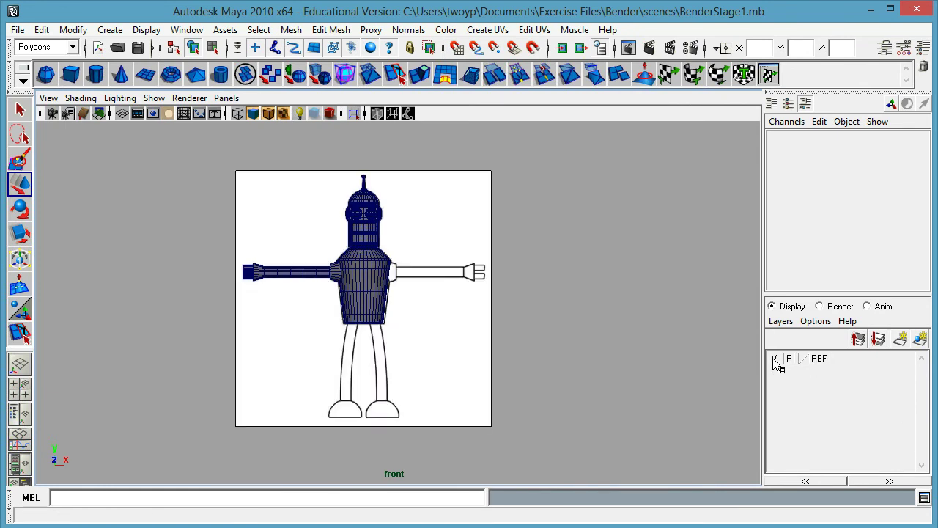
Step: Create a polygon sphere and move it over the right foot in the reference drawing, at X -0.673, Y 0.529
alt+right_drag(260, 390, 557, 274)
alt+middle_drag(557, 275, 606, 284)
alt+right_drag(607, 285, 467, 310)
alt+middle_drag(467, 311, 472, 359)
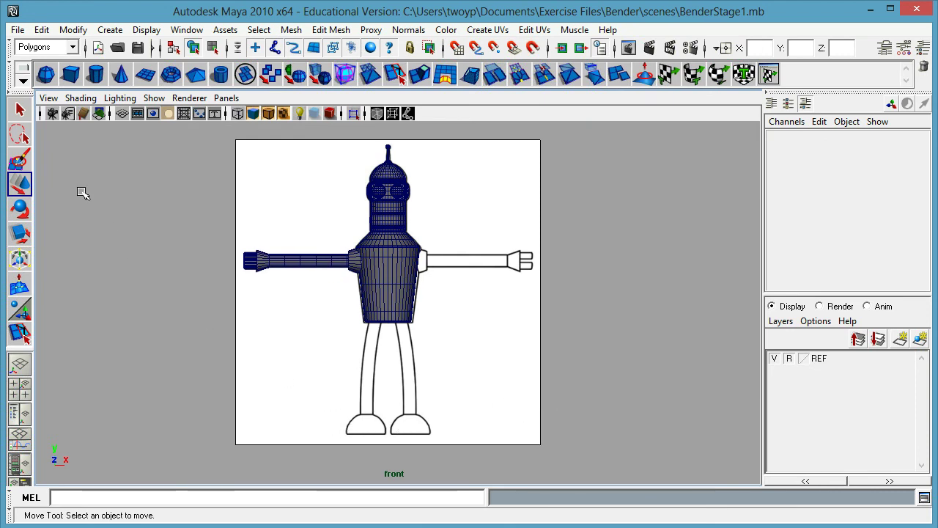
click(45, 74)
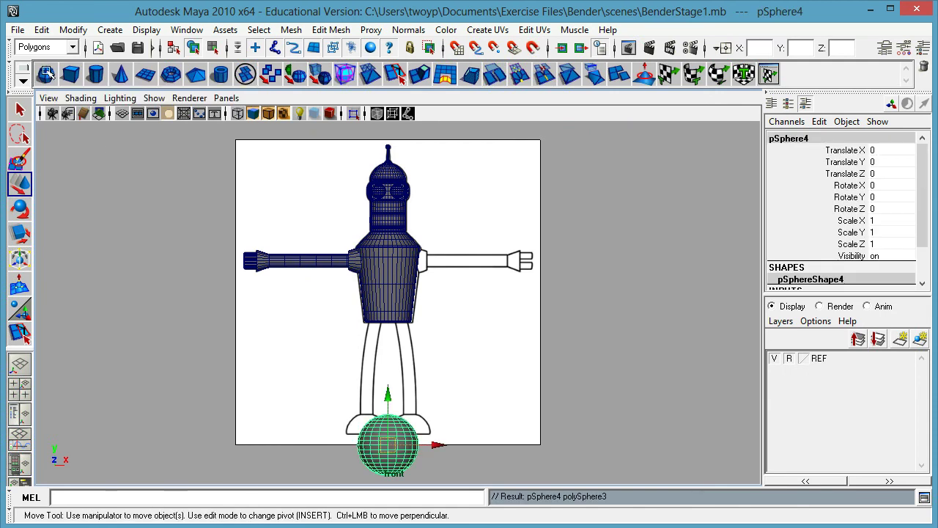
drag(391, 445, 369, 430)
alt+right_drag(355, 423, 478, 412)
alt+middle_drag(478, 411, 460, 294)
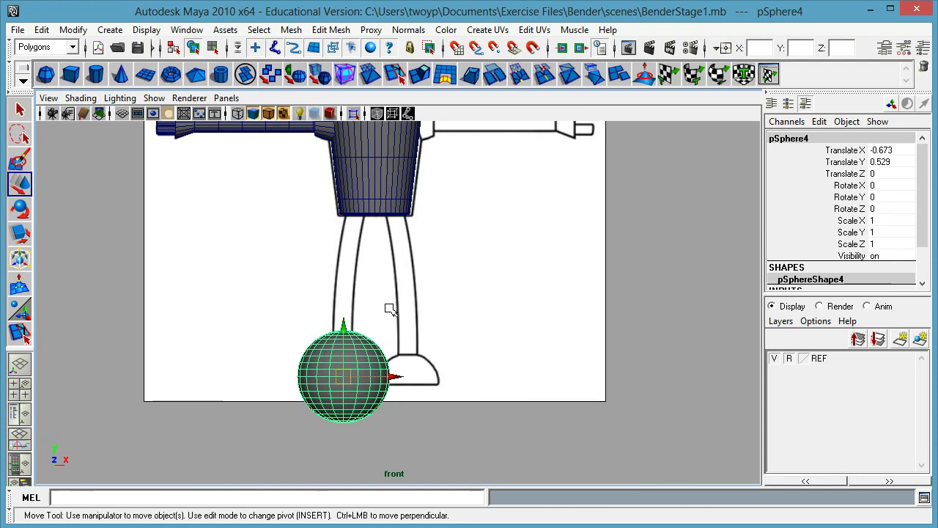
Step: Select the vertices of the sphere's lower half and flatten them vertically into a single plane
alt+right_drag(286, 378, 469, 399)
alt+middle_drag(409, 335, 425, 176)
right_click(335, 277)
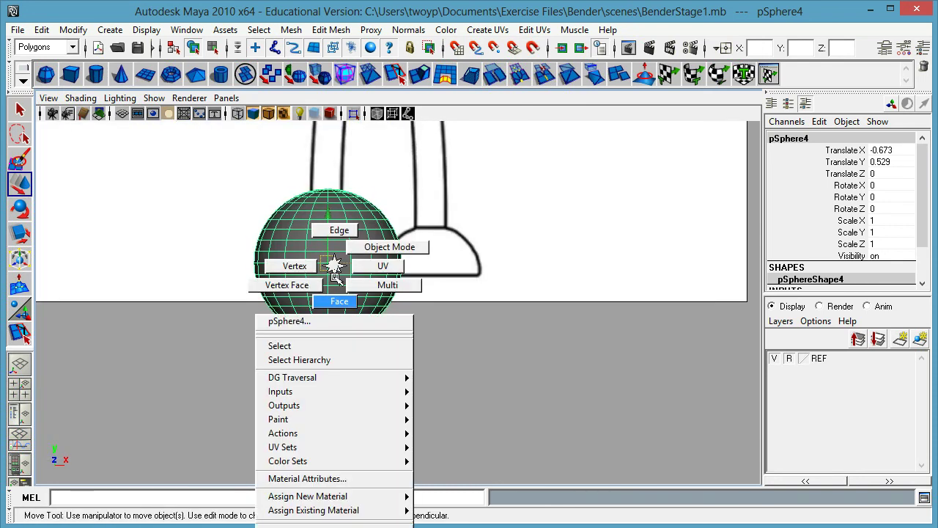
right_drag(334, 277, 322, 267)
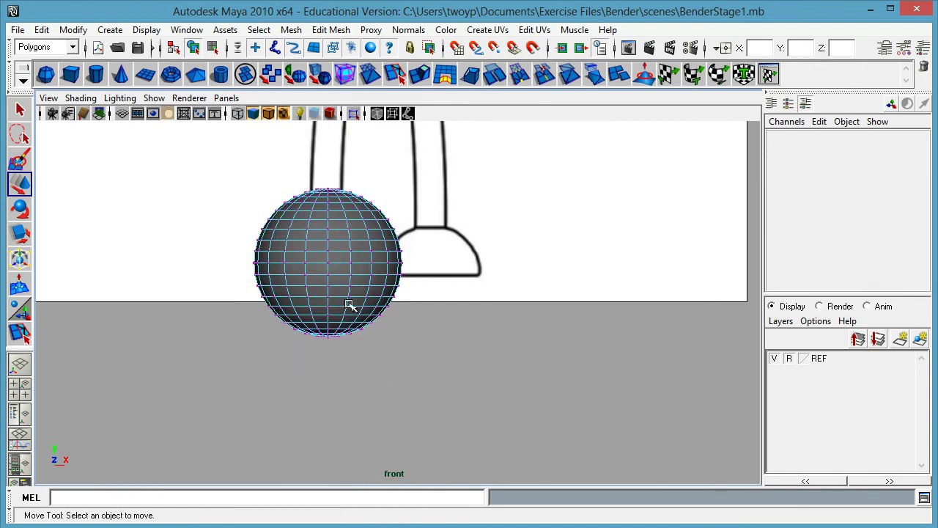
drag(226, 264, 528, 379)
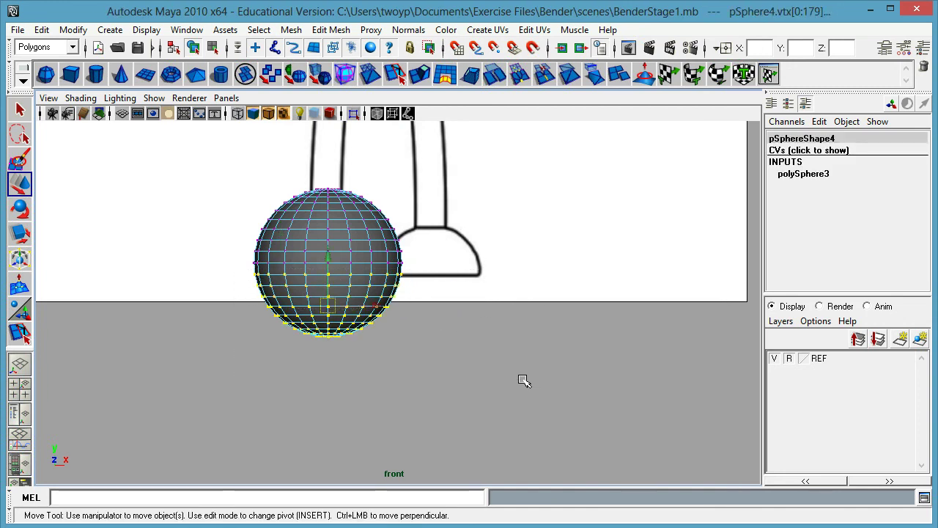
key(r)
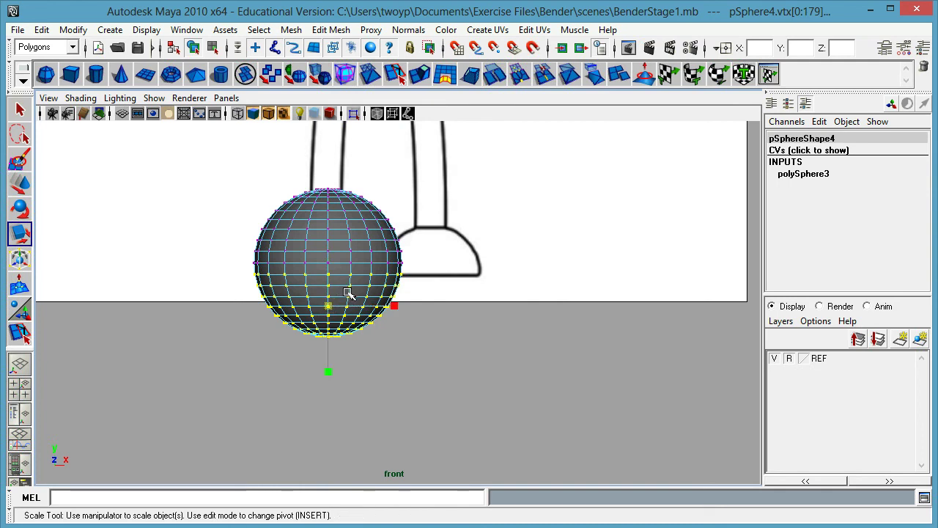
drag(329, 373, 339, 307)
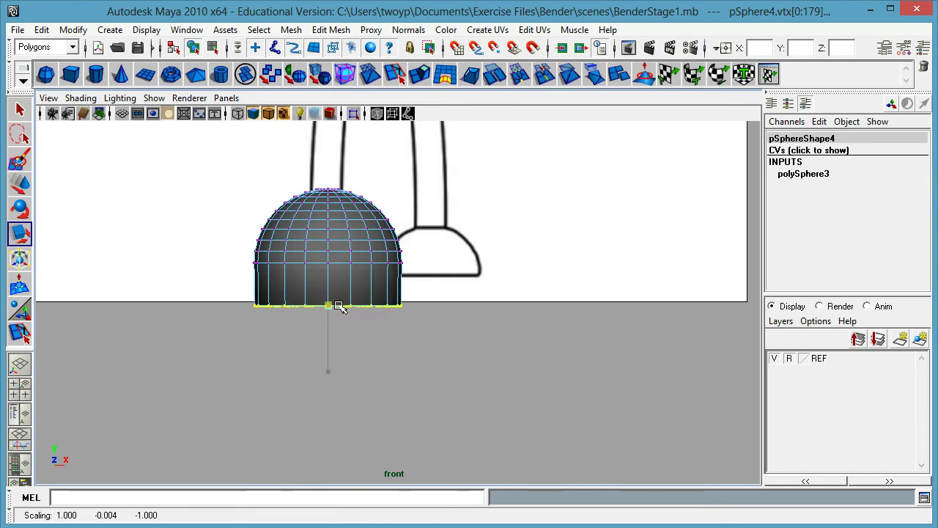
Step: Raise the flattened base vertices to just below the dome's widest ring and scale them slightly inward for a beveled rim
key(w)
drag(330, 264, 328, 225)
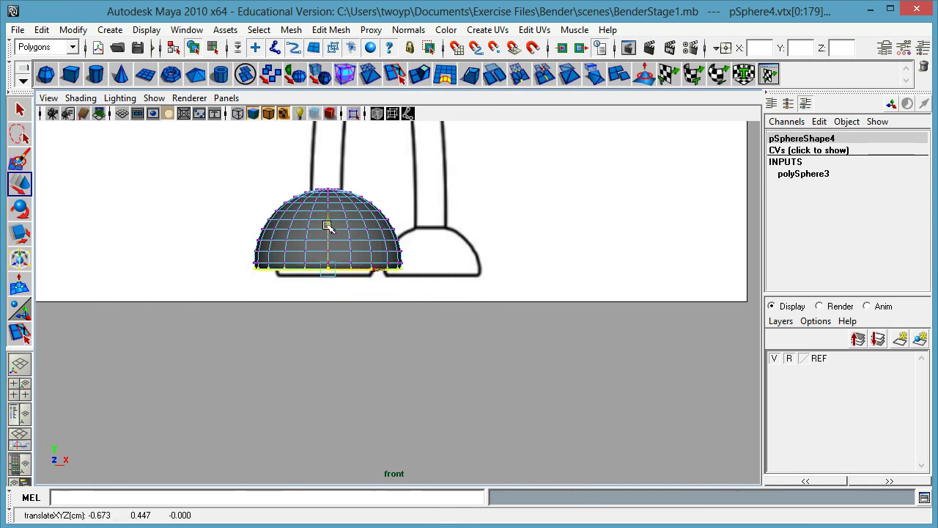
alt+right_drag(237, 247, 561, 322)
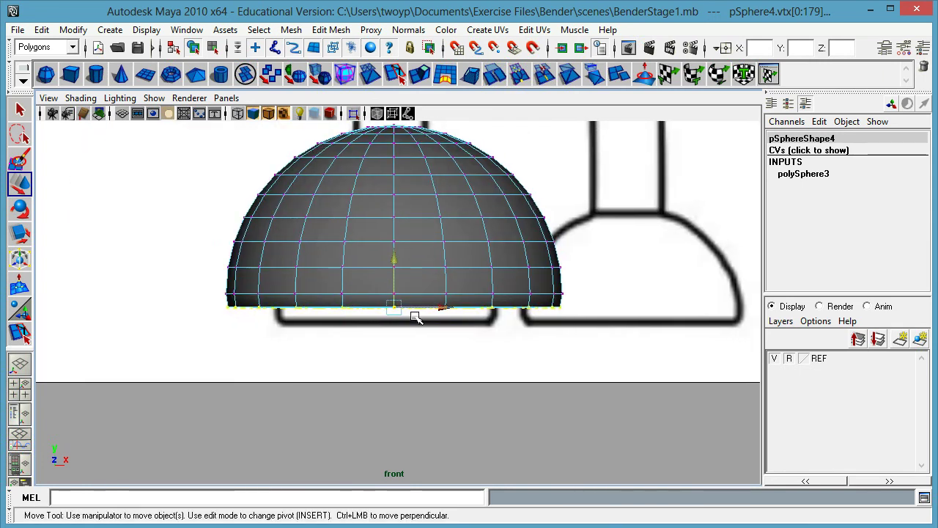
key(r)
drag(393, 308, 392, 303)
key(w)
middle_drag(396, 261, 396, 253)
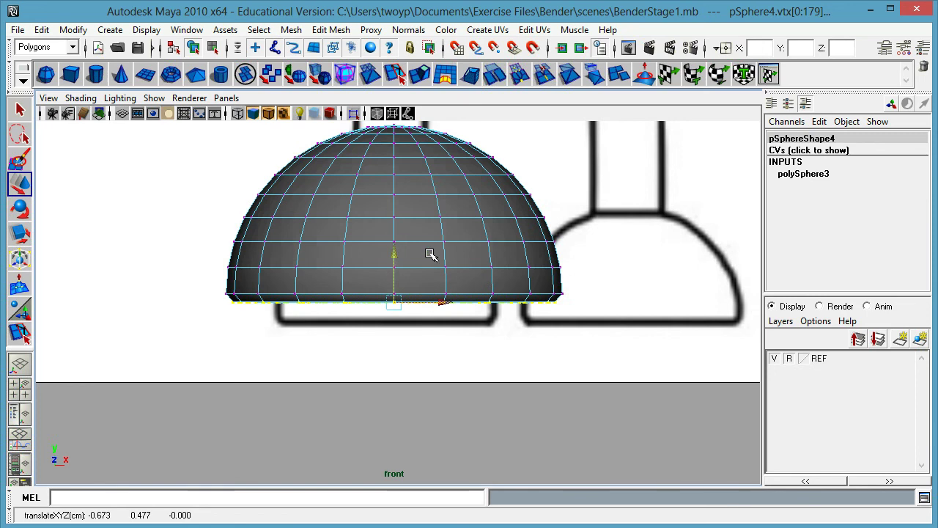
Step: Return the foot dome to object mode and scale it uniformly to 0.638
scroll(431, 253, down, 3)
alt+middle_drag(439, 229, 425, 281)
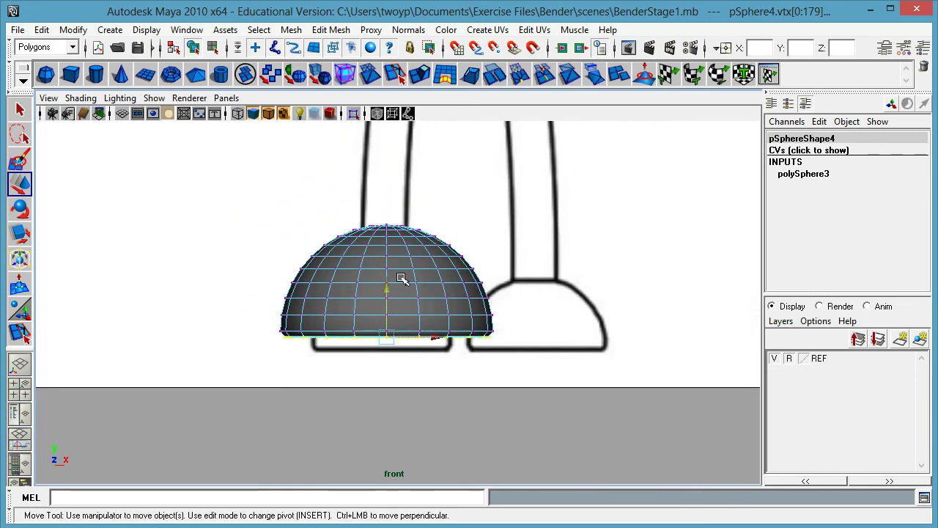
right_click(401, 277)
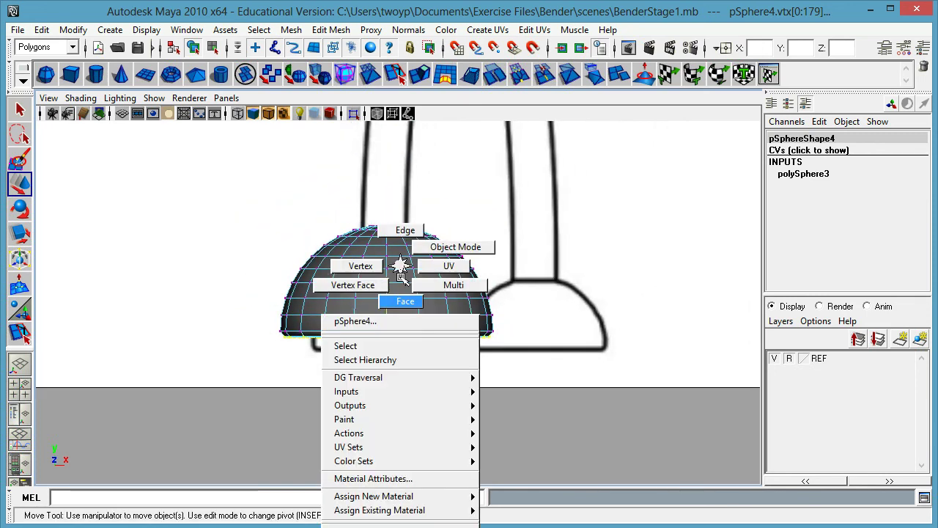
click(439, 247)
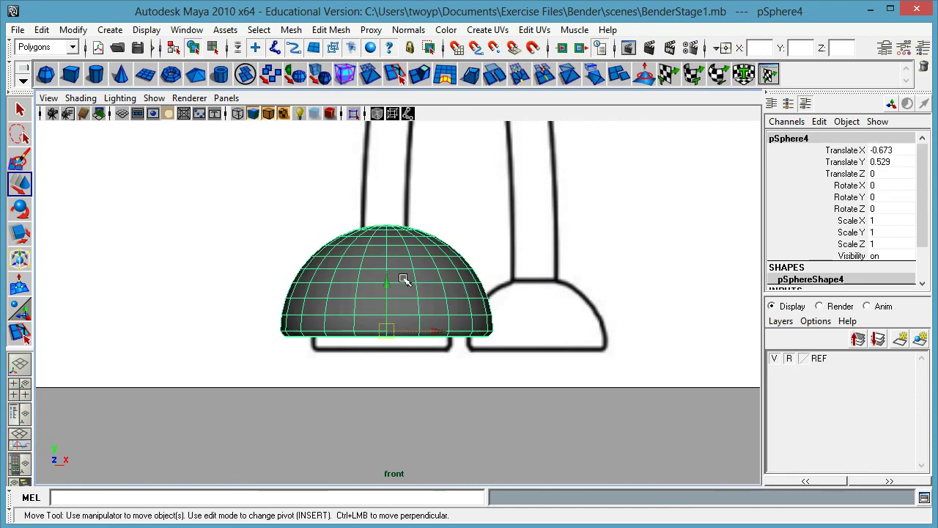
key(r)
drag(389, 332, 322, 337)
Step: Position the foot dome over the foot outline in the drawing, at X -0.715, Y 0.391
key(w)
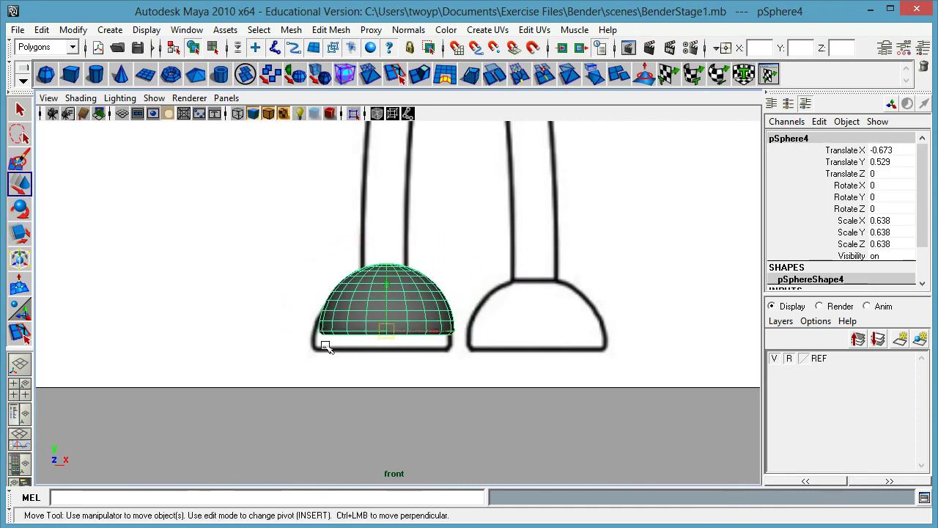
drag(388, 288, 387, 303)
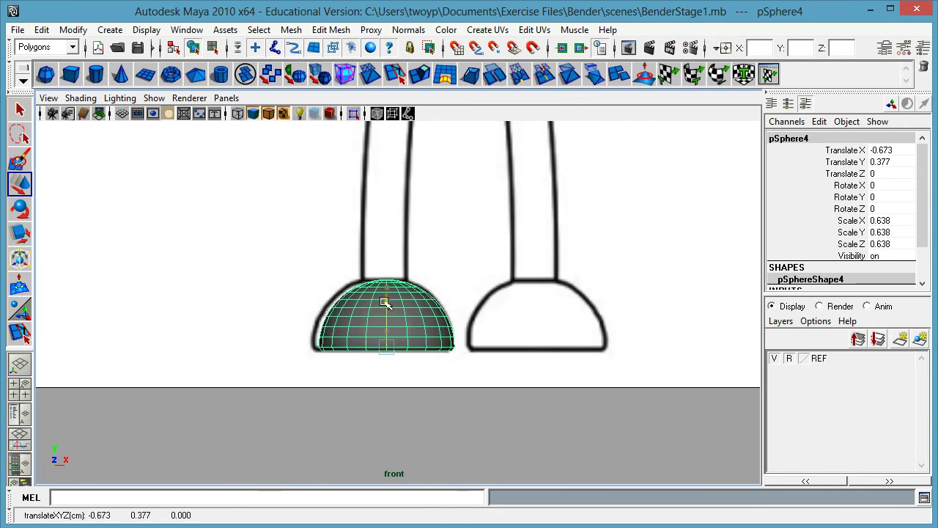
mouse_move(435, 349)
mouse_down()
mouse_move(424, 349)
mouse_move(436, 348)
mouse_up()
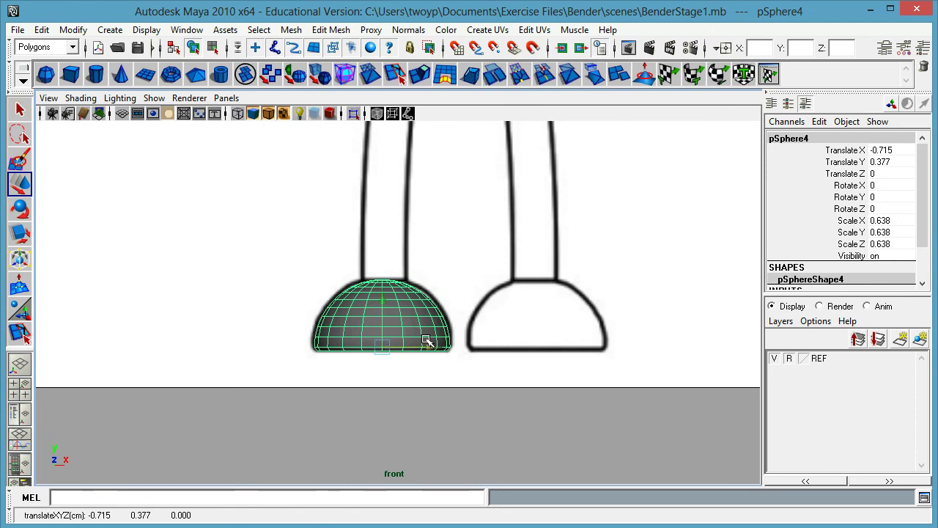
drag(381, 300, 380, 298)
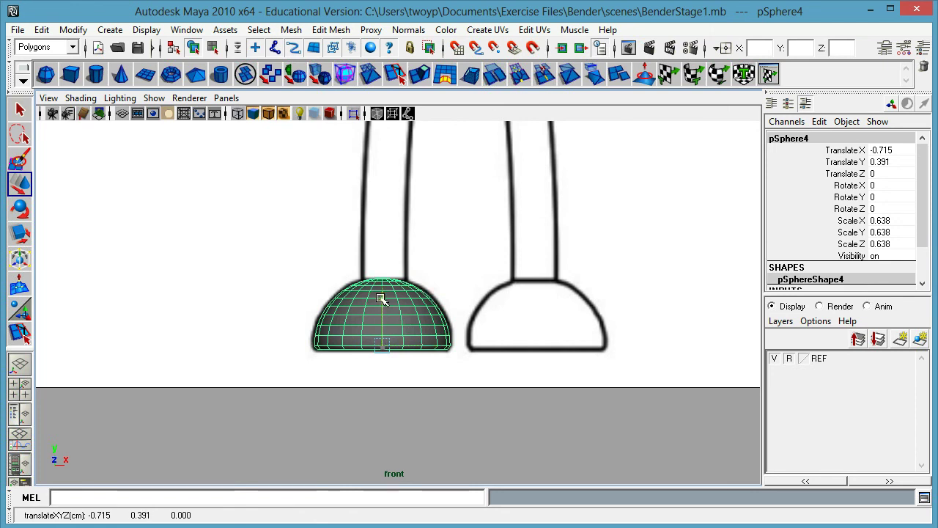
click(398, 360)
scroll(473, 209, down, 3)
scroll(473, 209, down, 6)
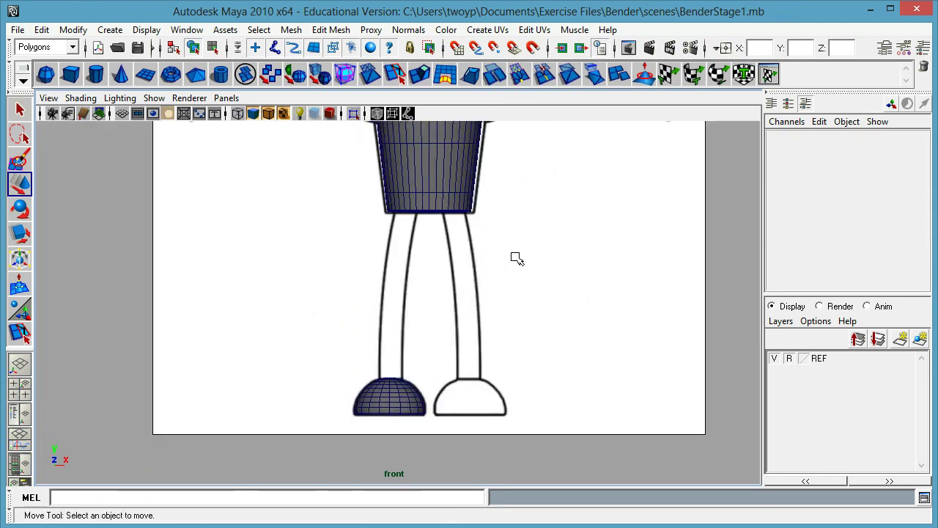
scroll(387, 287, up, 2)
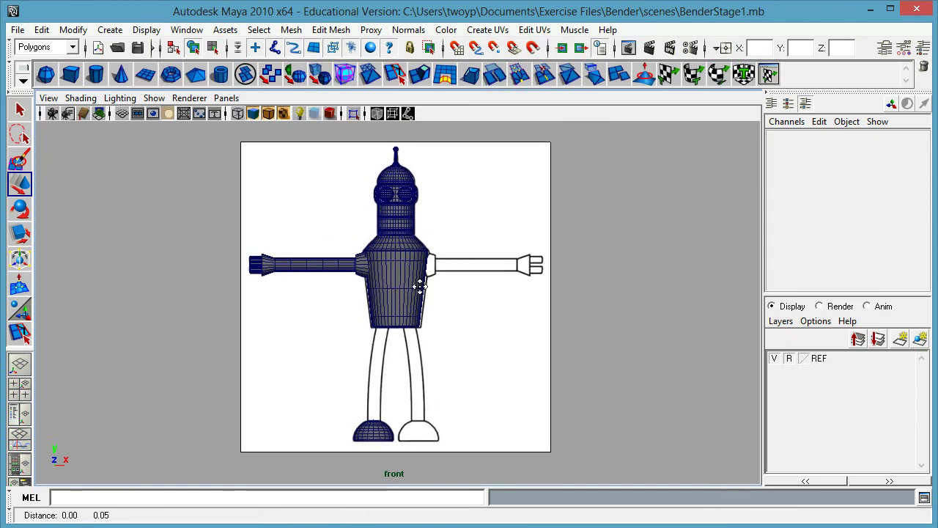
scroll(408, 297, up, 3)
alt+middle_drag(409, 297, 416, 302)
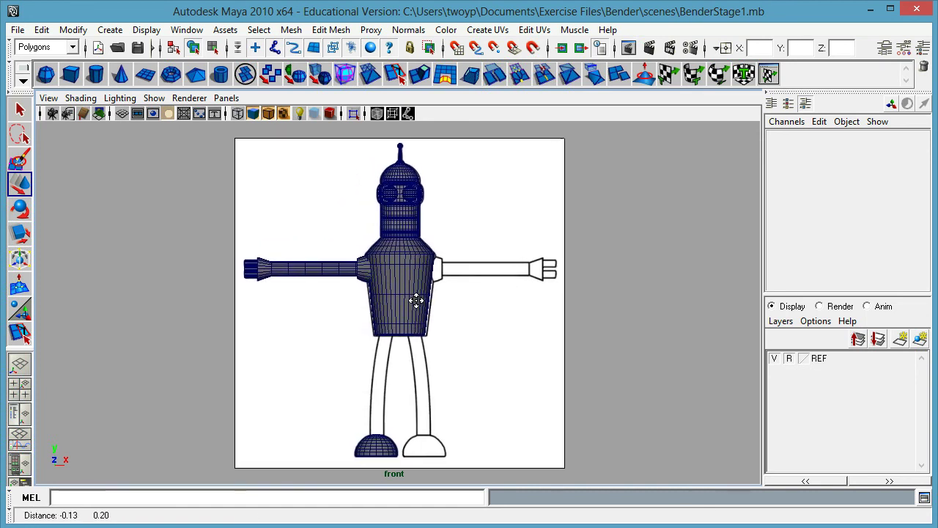